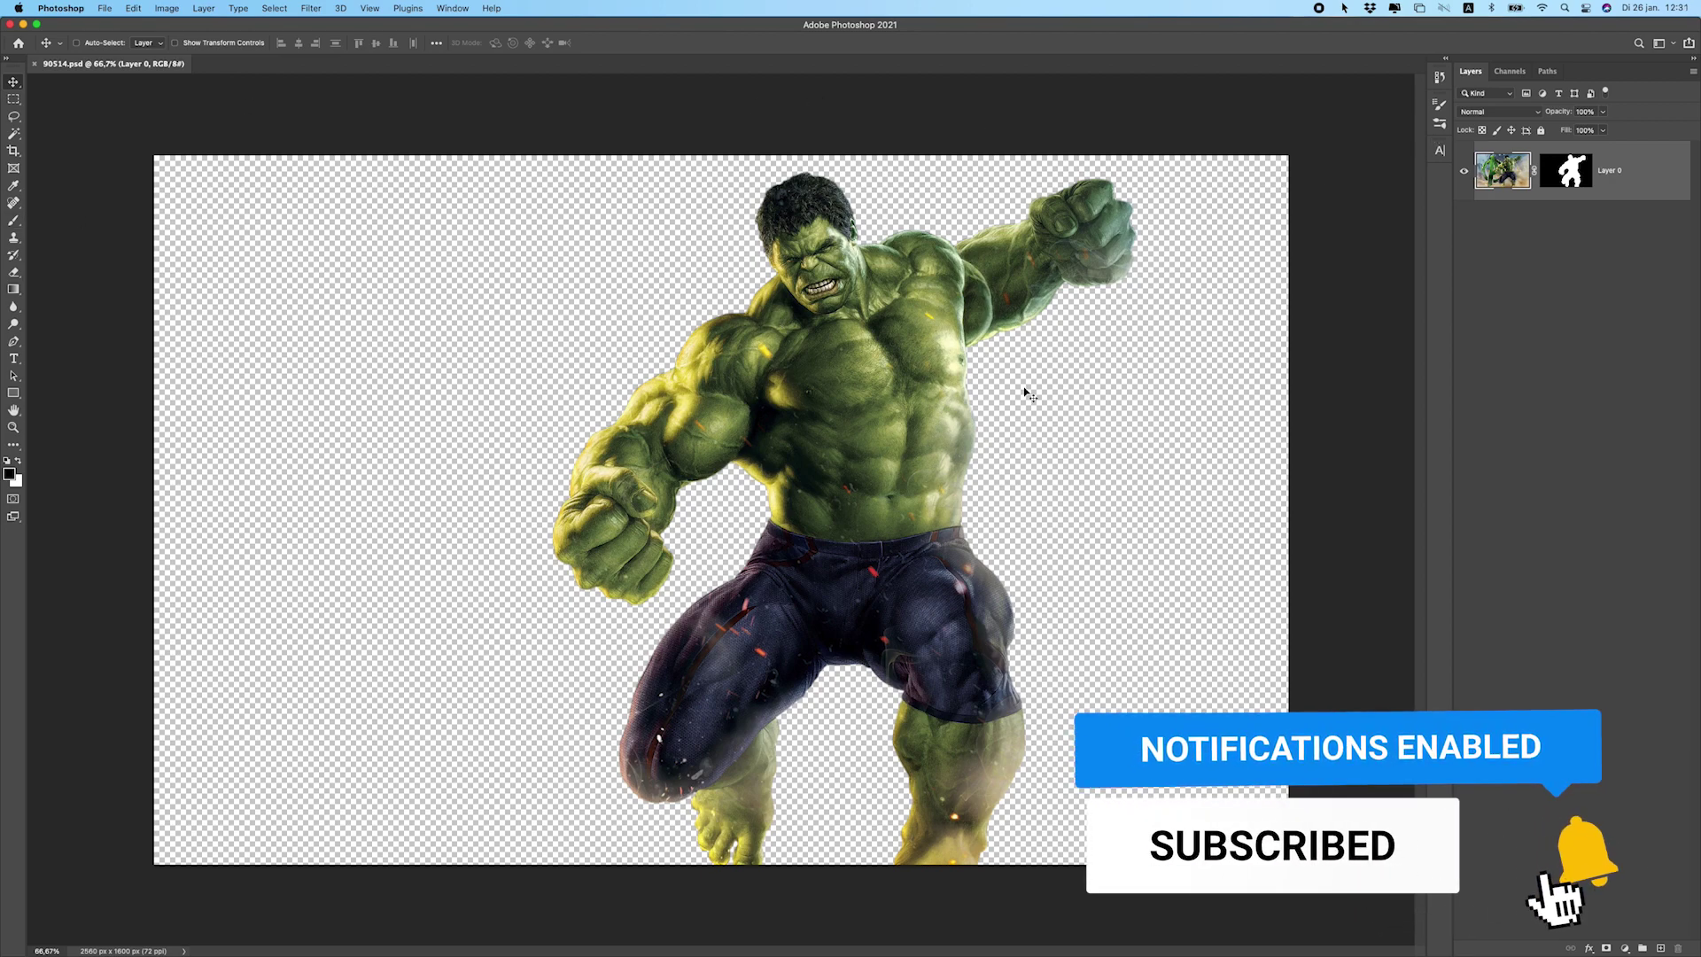
Convert the masked Hulk layer to a smart object.
left_click_drag(928, 403, 964, 394)
key("super+z")
right_click(1478, 184)
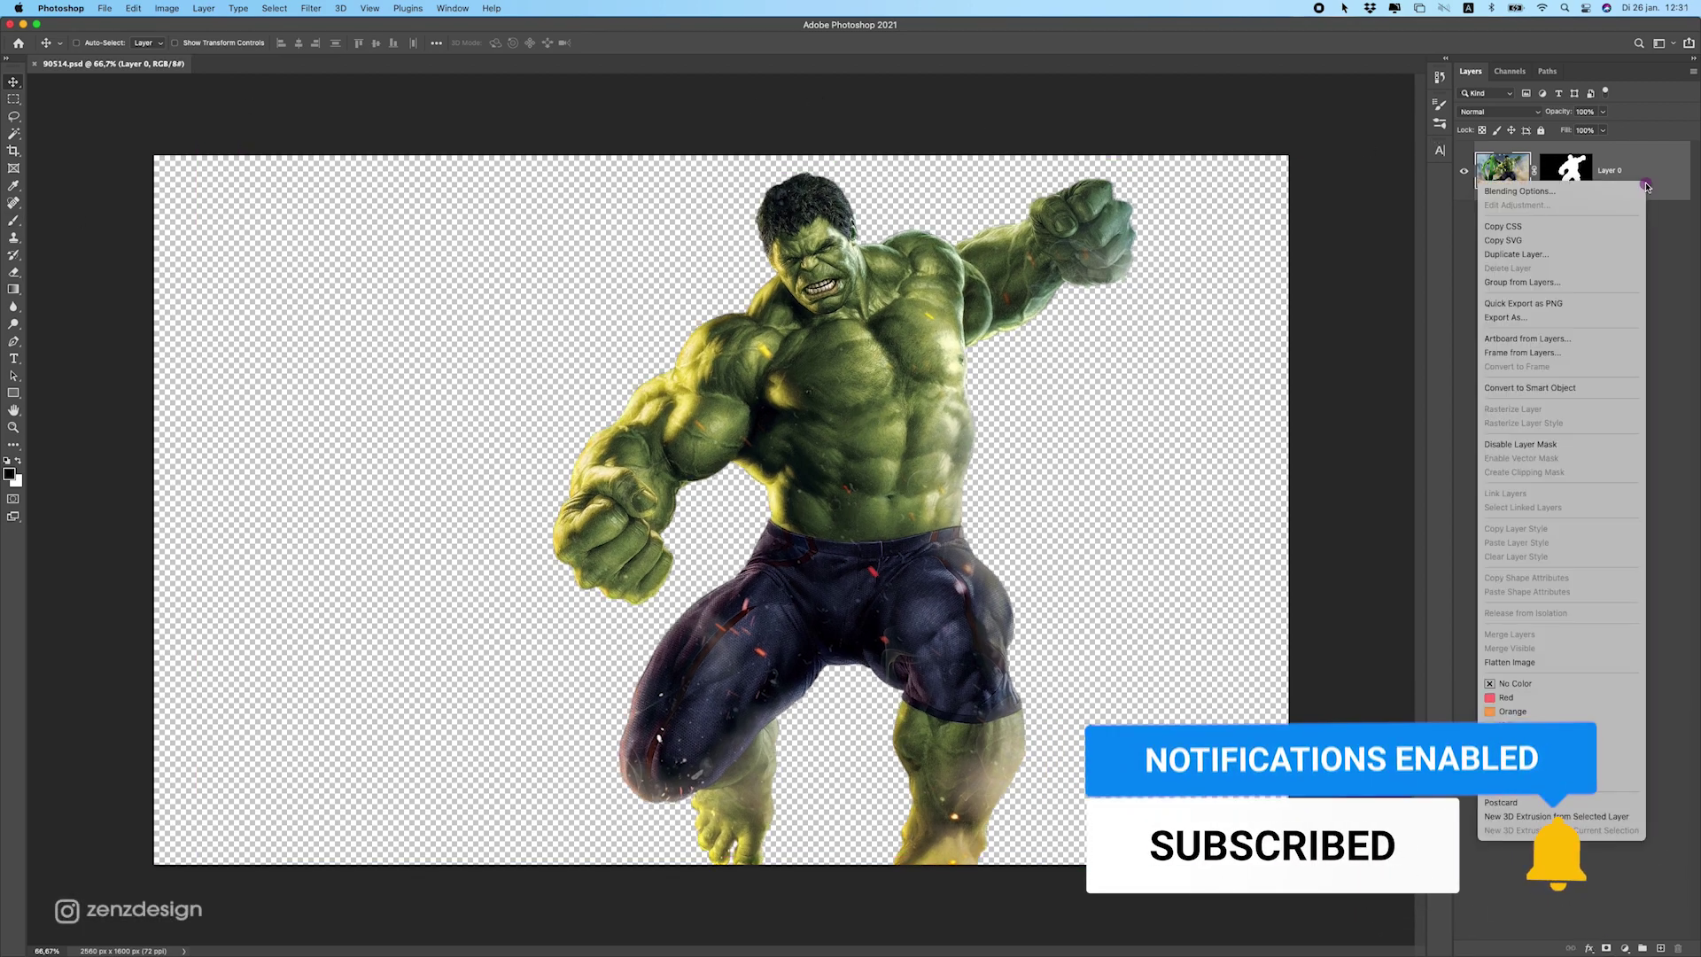
left_click(1234, 400)
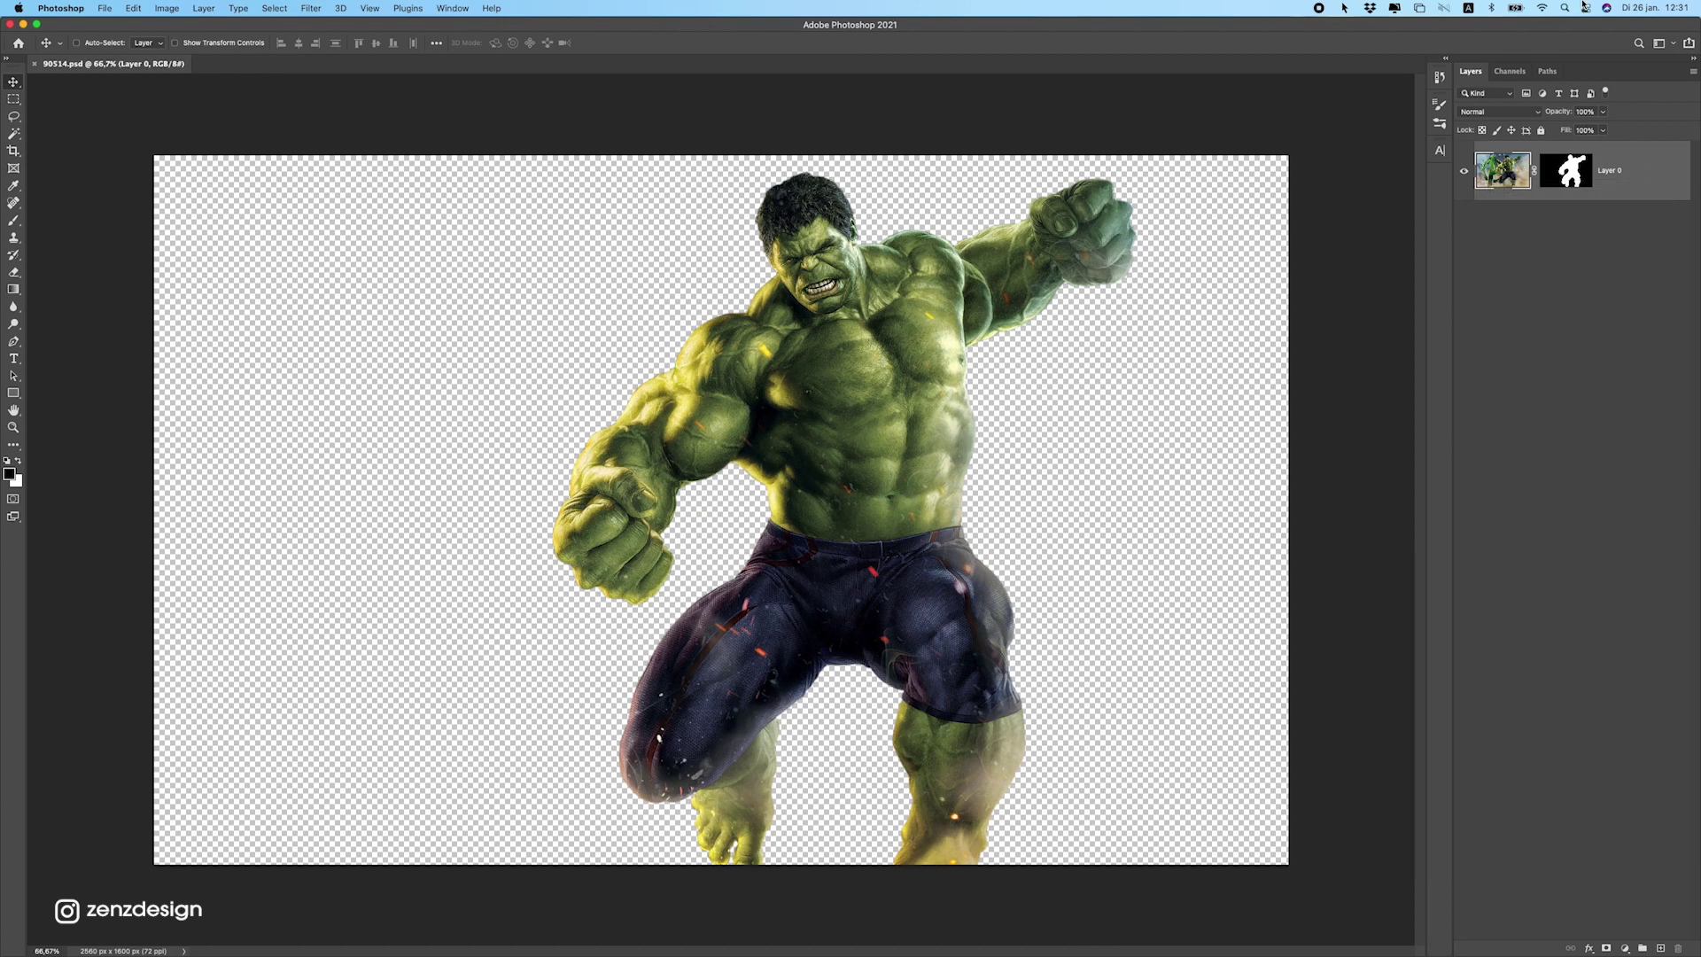
right_click(1637, 179)
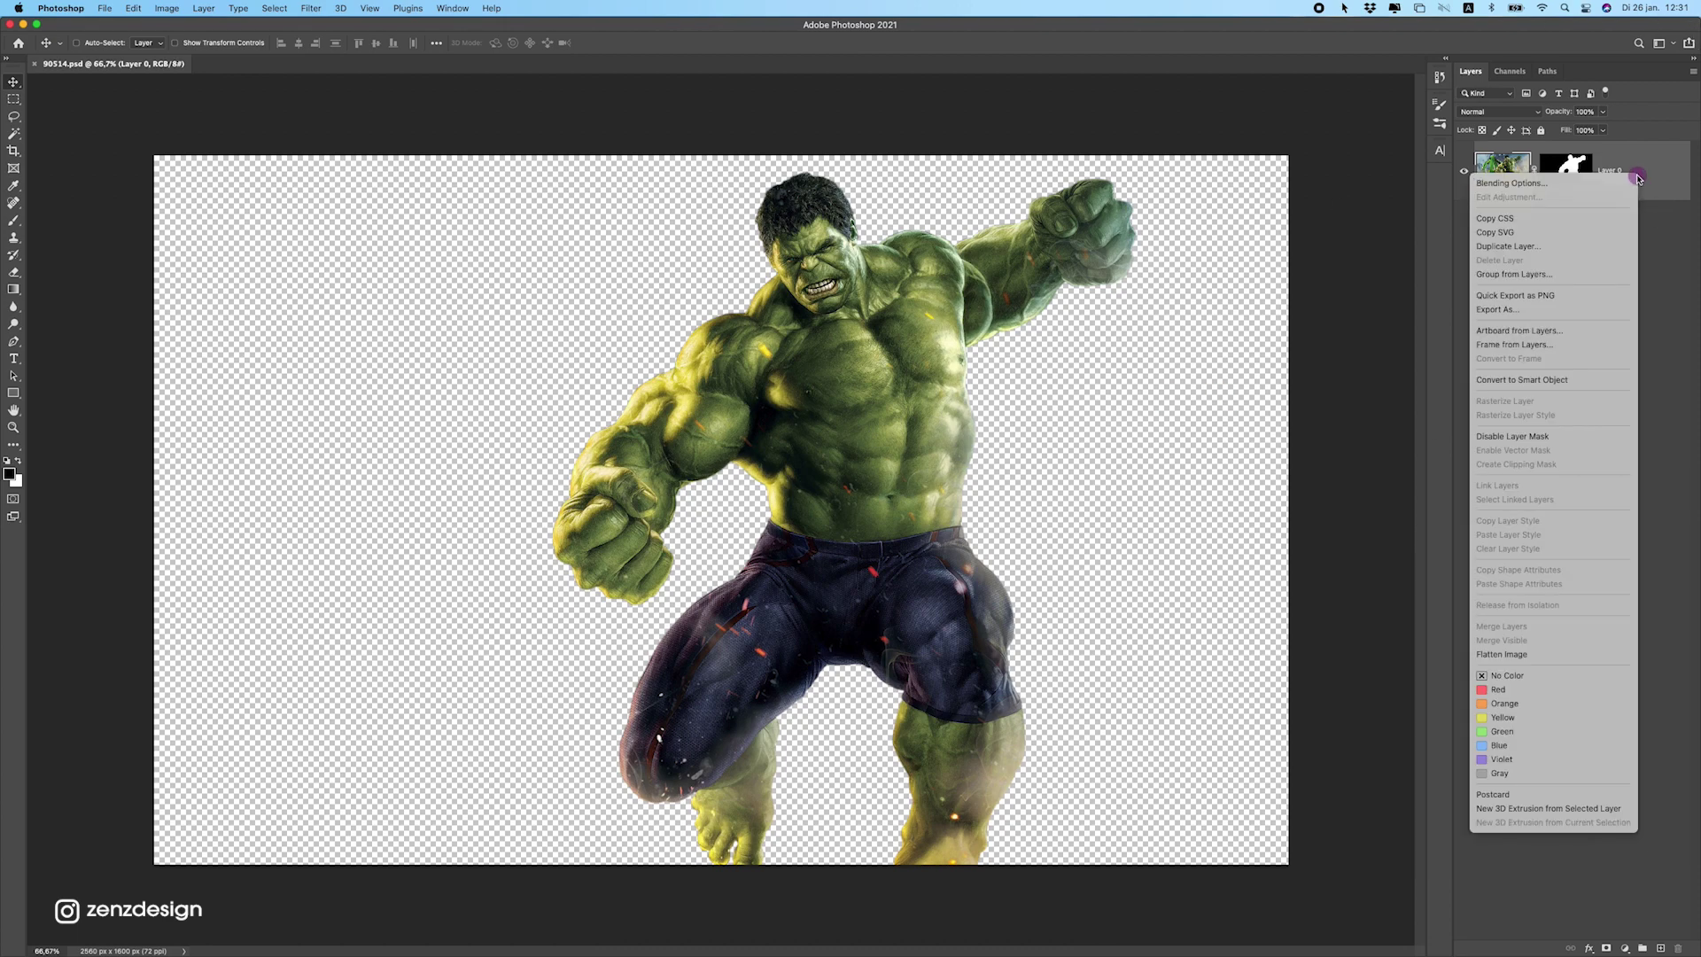
left_click(1514, 379)
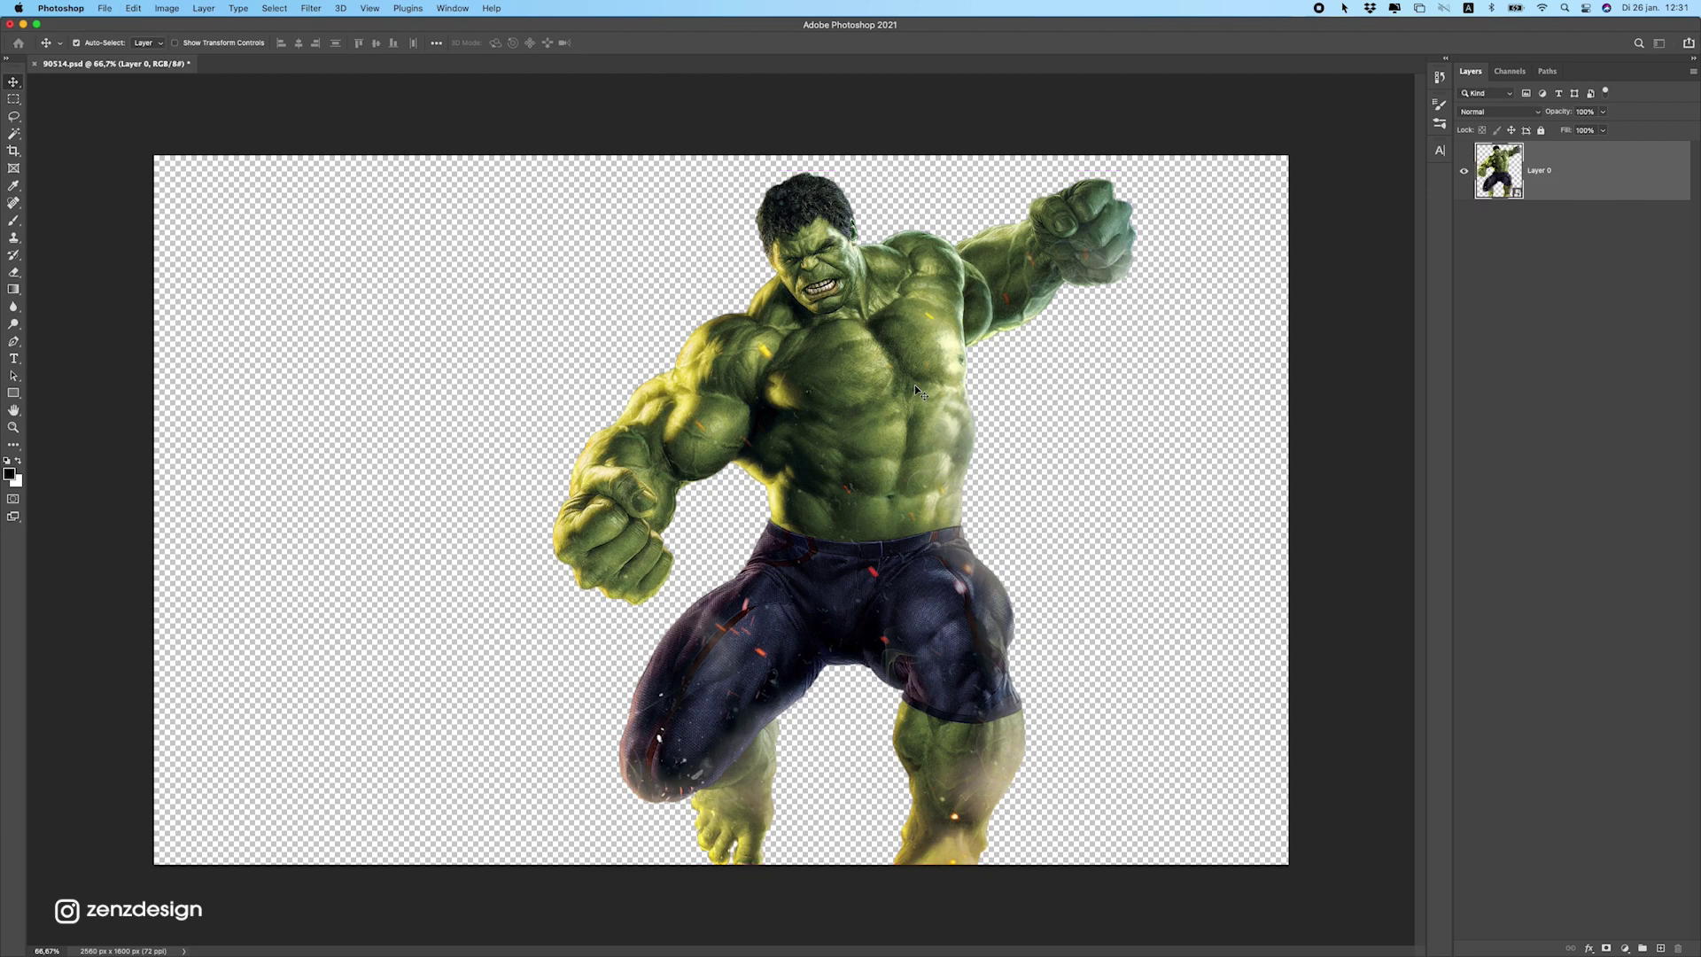
Create a new document 2160 px wide and 2700 px high.
key("super+n")
double_click(881, 307)
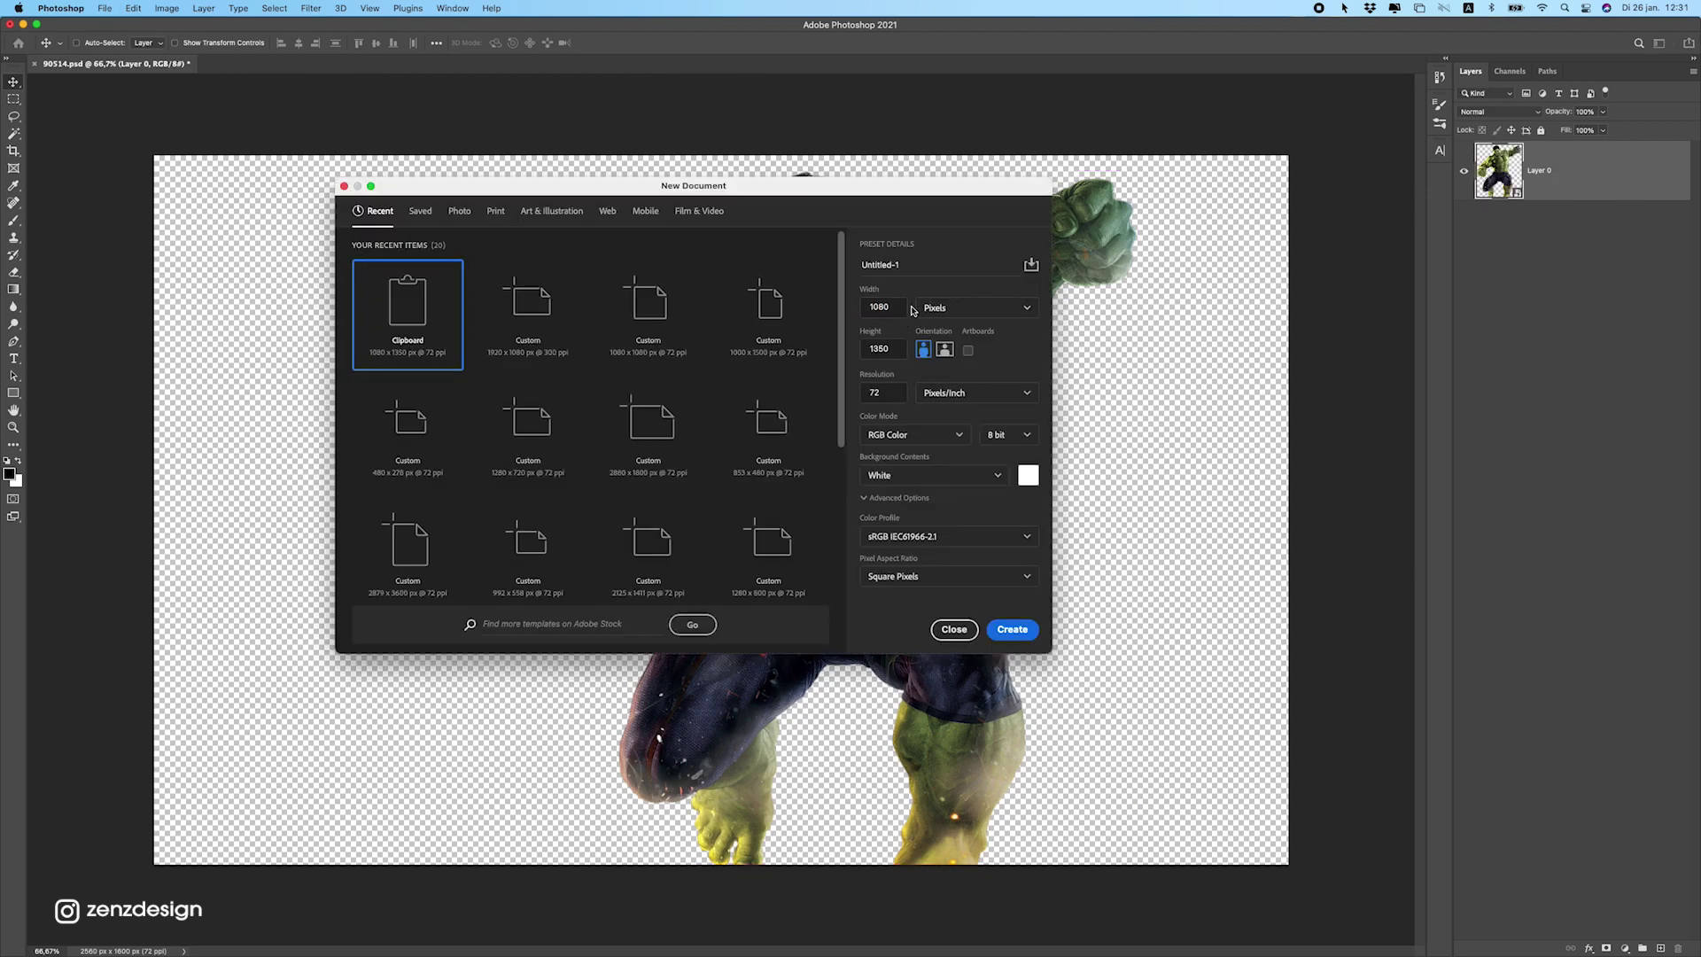
type("2160")
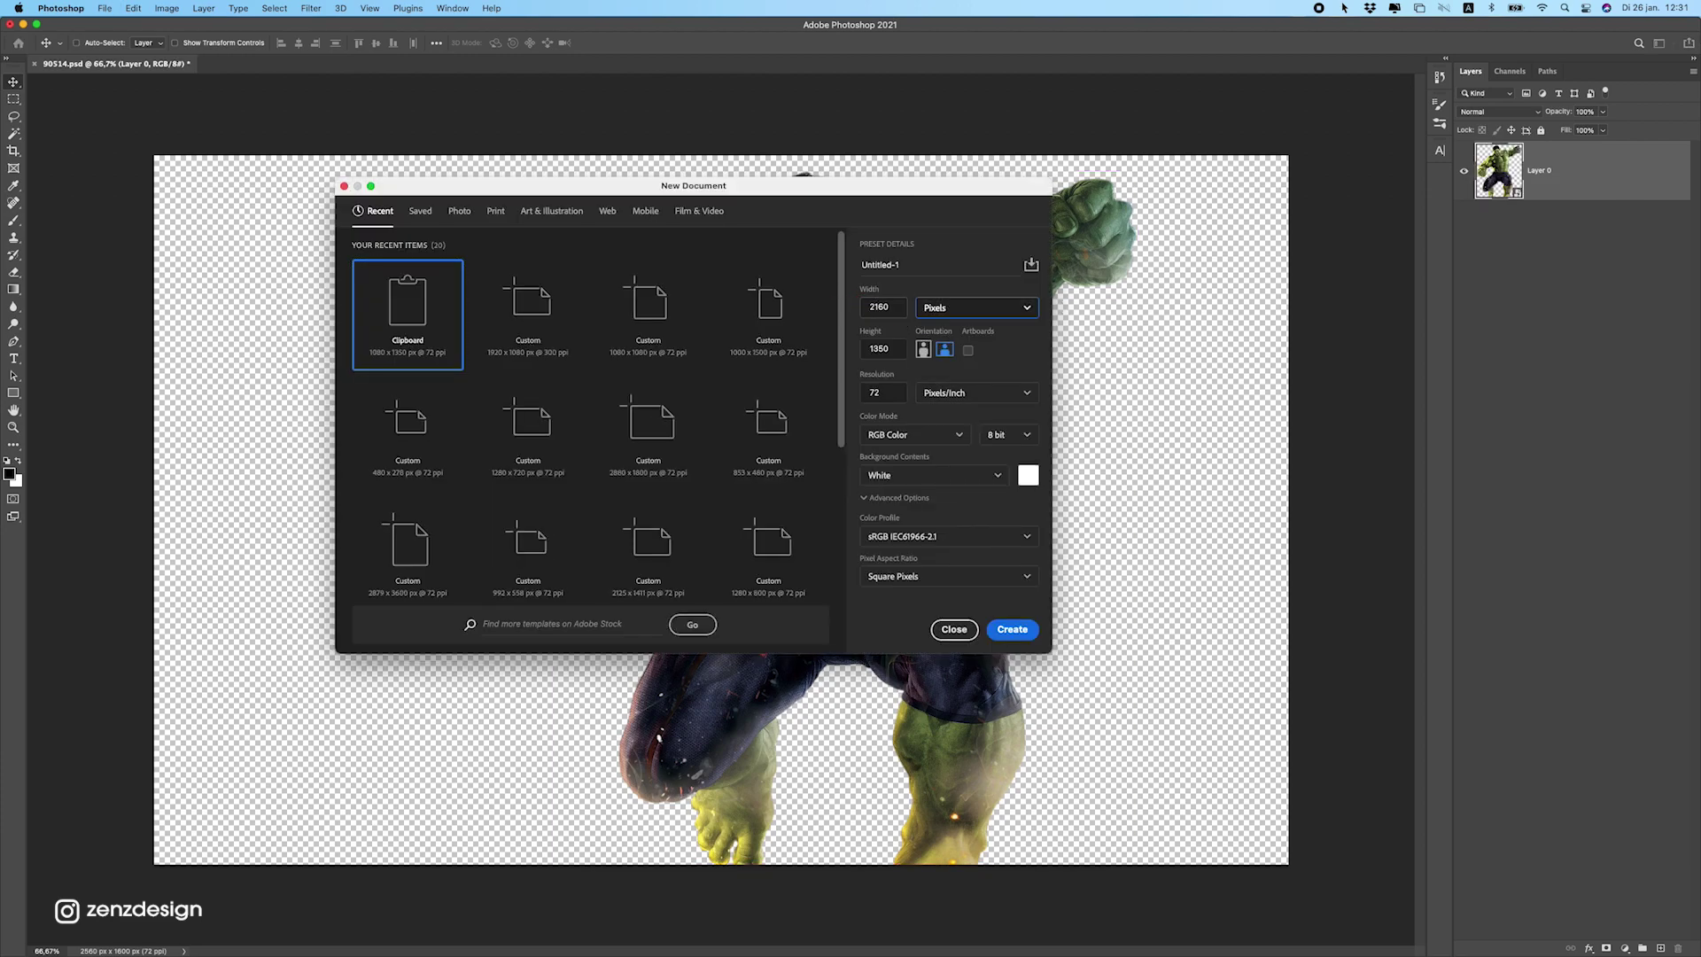
key("Tab")
type("2700")
key("Return")
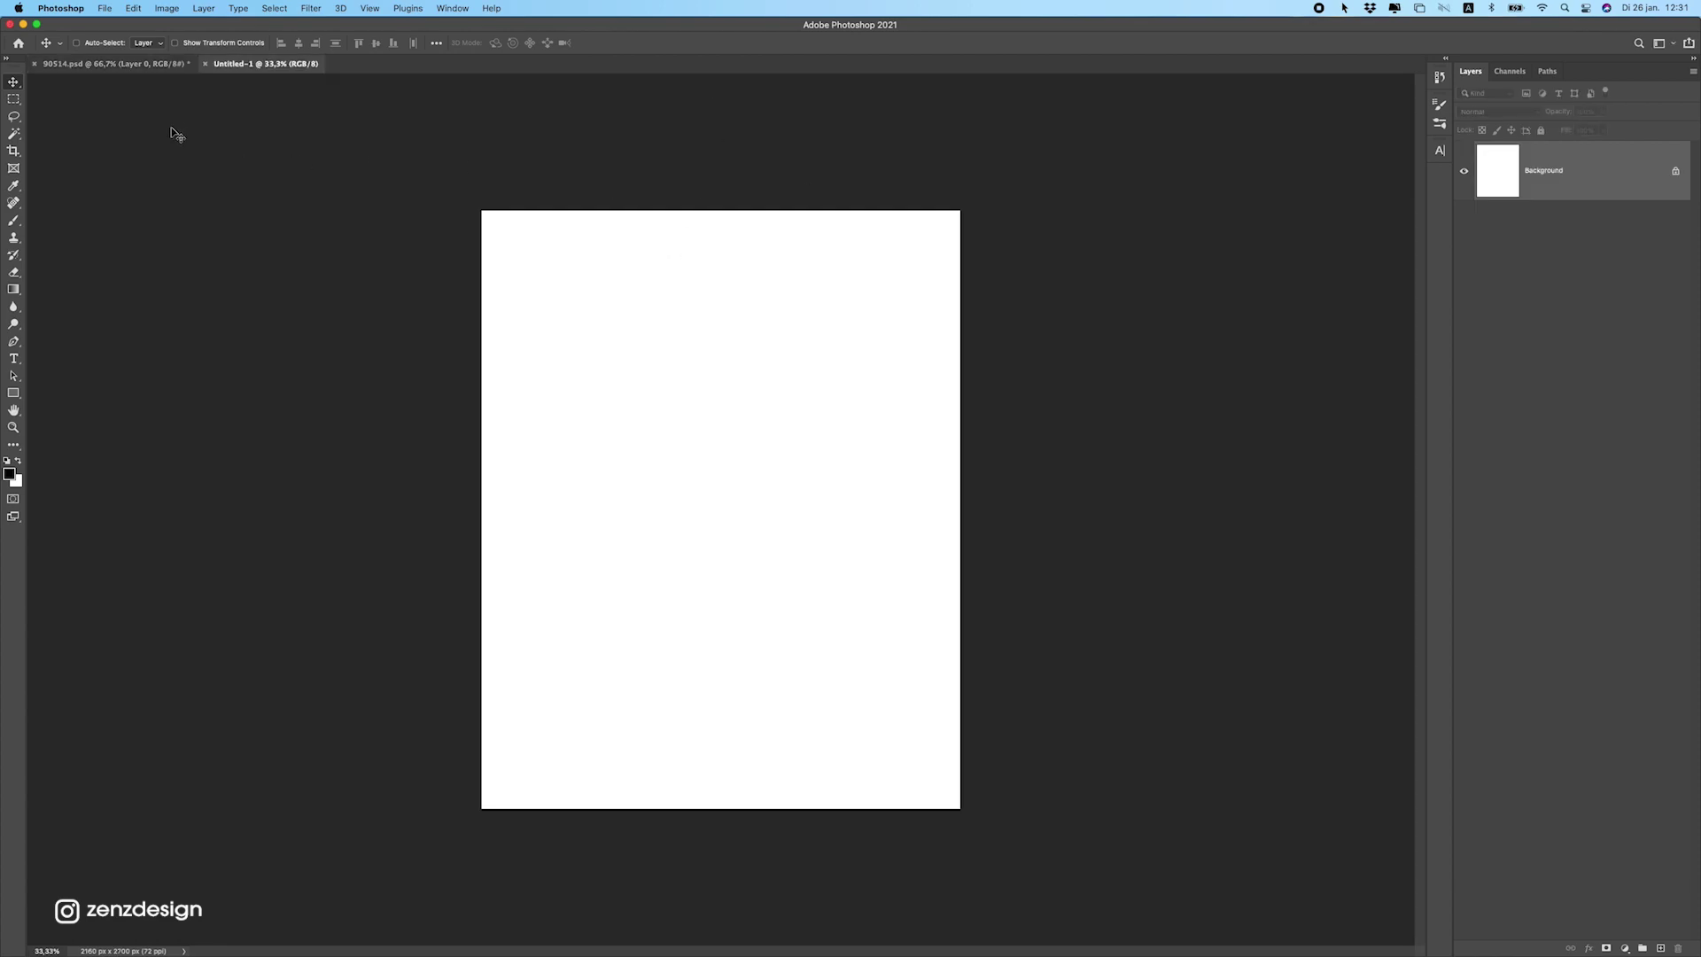
Bring the Hulk smart object from 90514.psd into the new document and scale it to fit the canvas, resting on the bottom edge.
left_click(115, 63)
left_click_drag(331, 159, 486, 379)
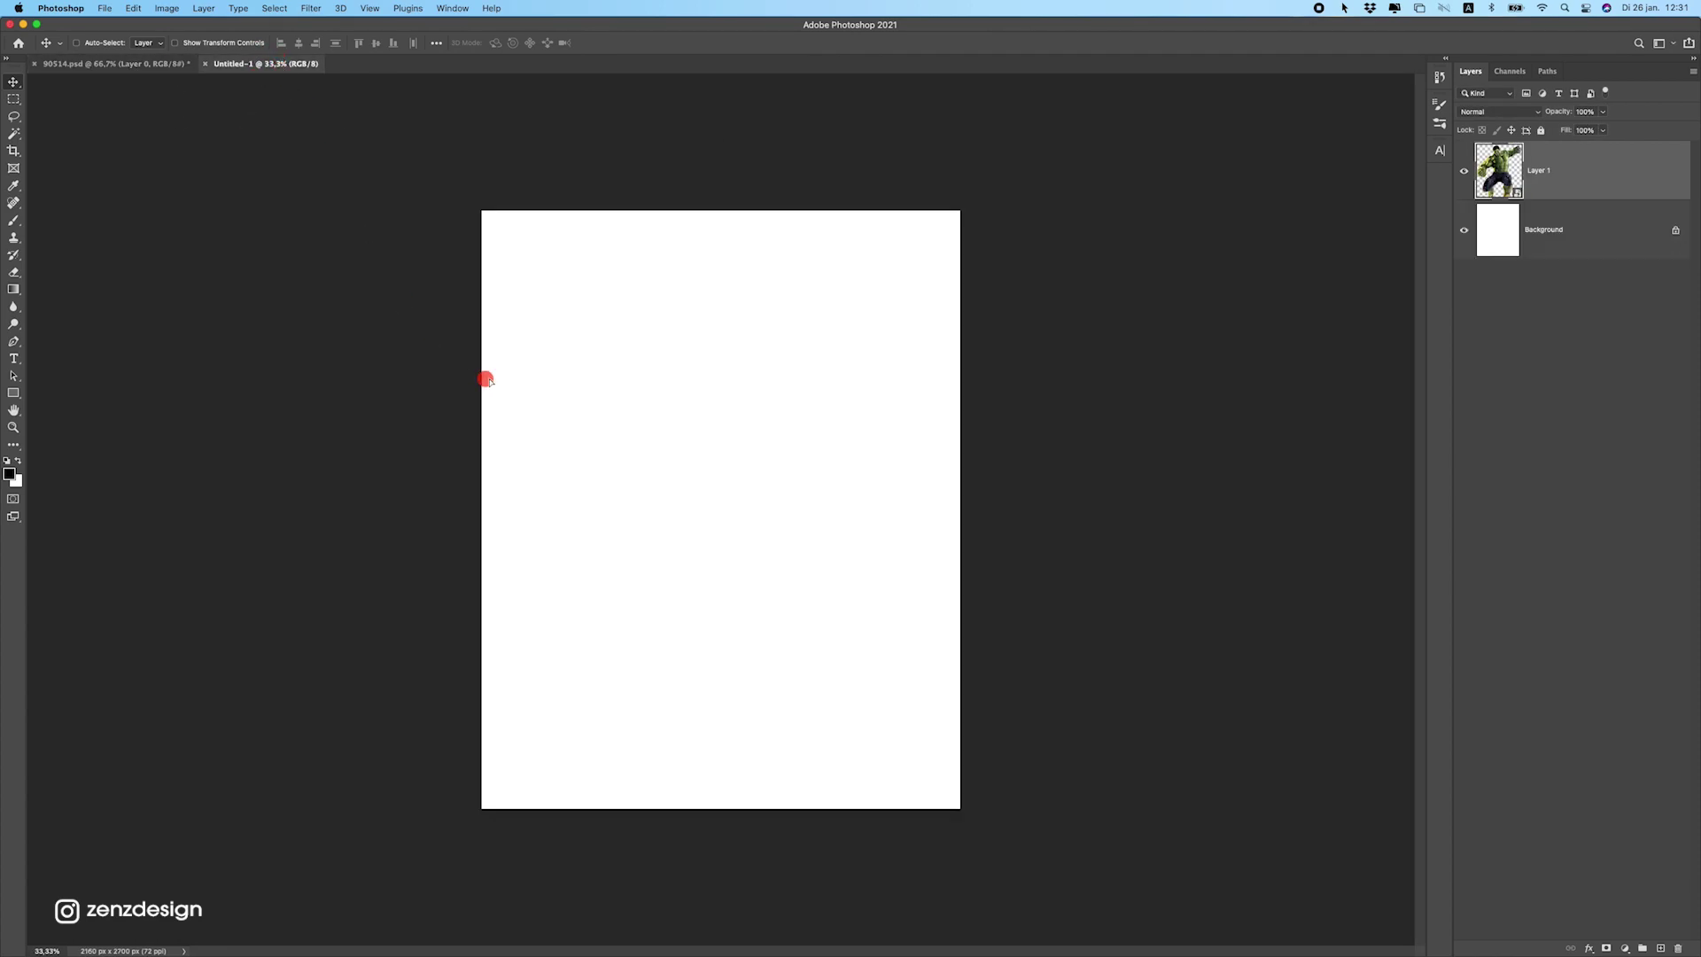
key("ctrl+t")
left_click_drag(801, 384, 752, 488)
key("Return")
key("super+t")
left_click_drag(978, 214, 930, 273)
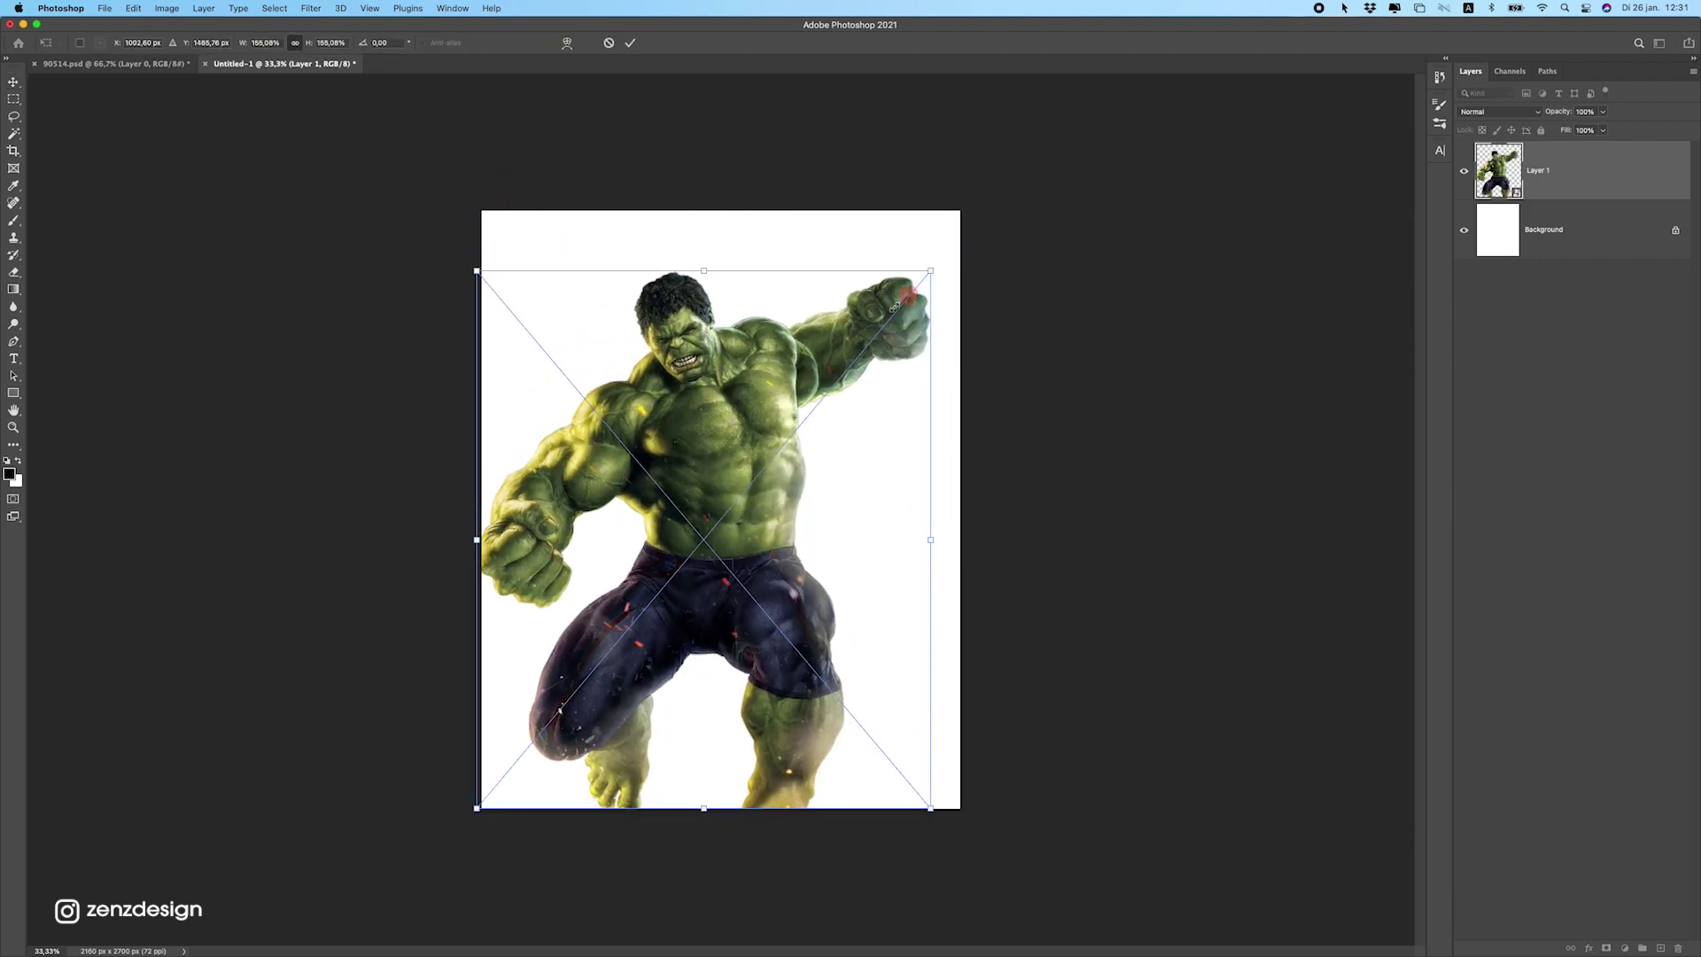
key("Return")
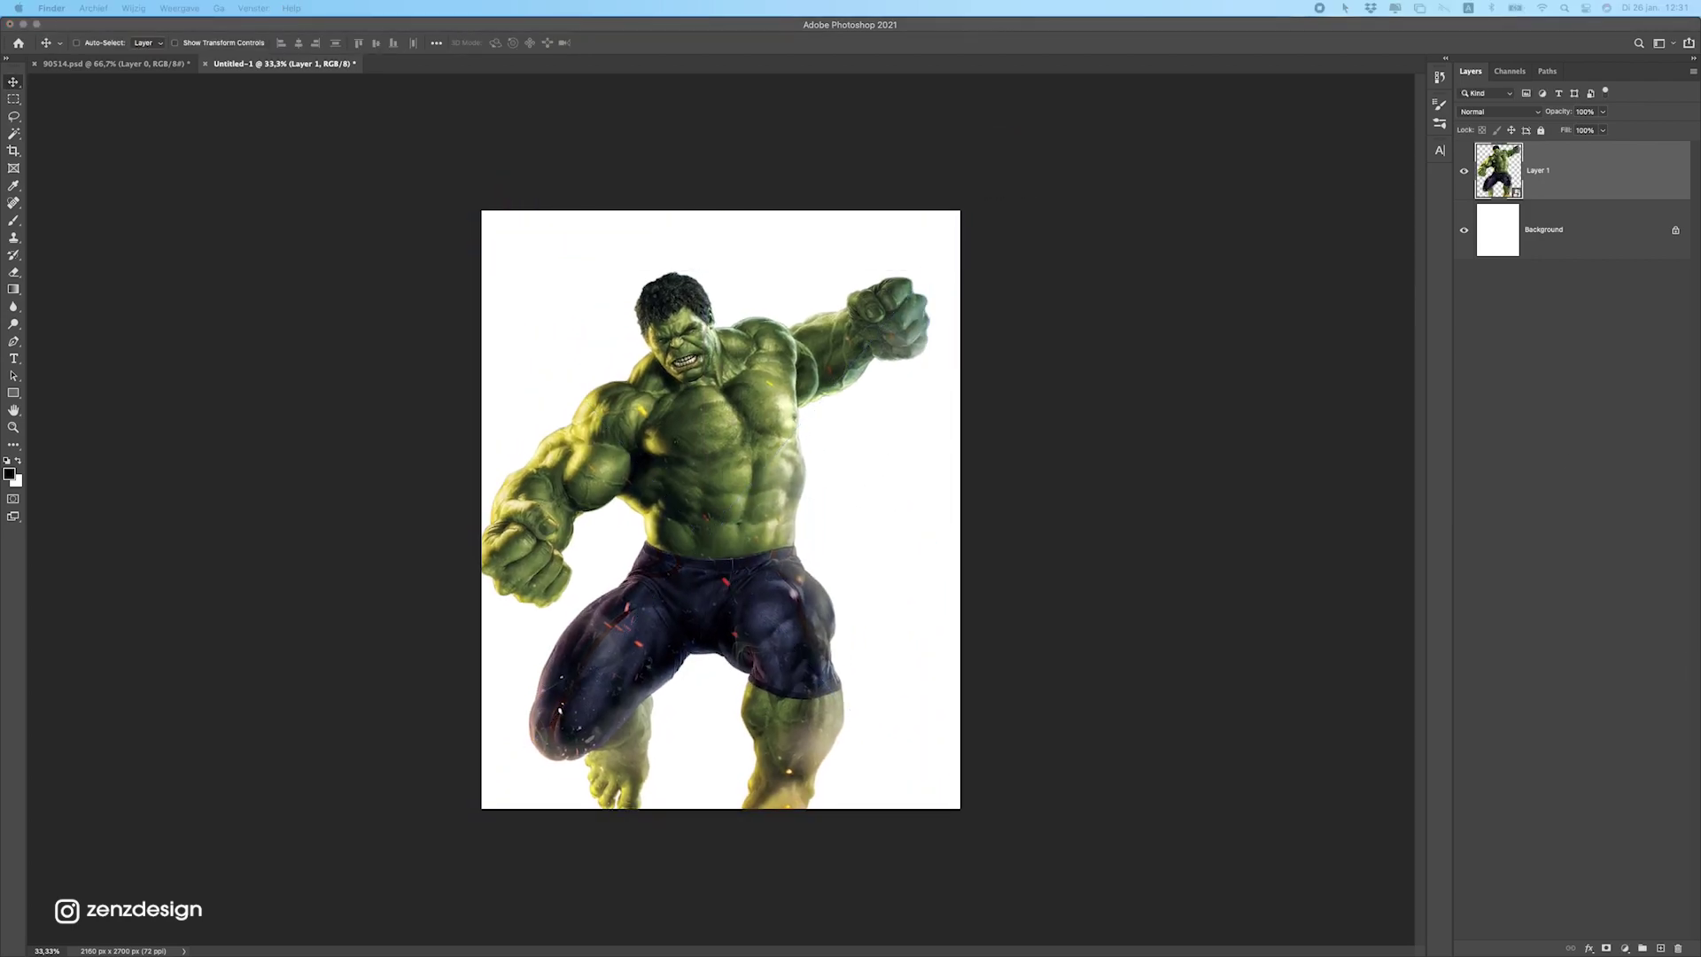
Place the fire-free-3891360_1920 image beneath the Hulk layer and enlarge it to cover the canvas.
key("Return")
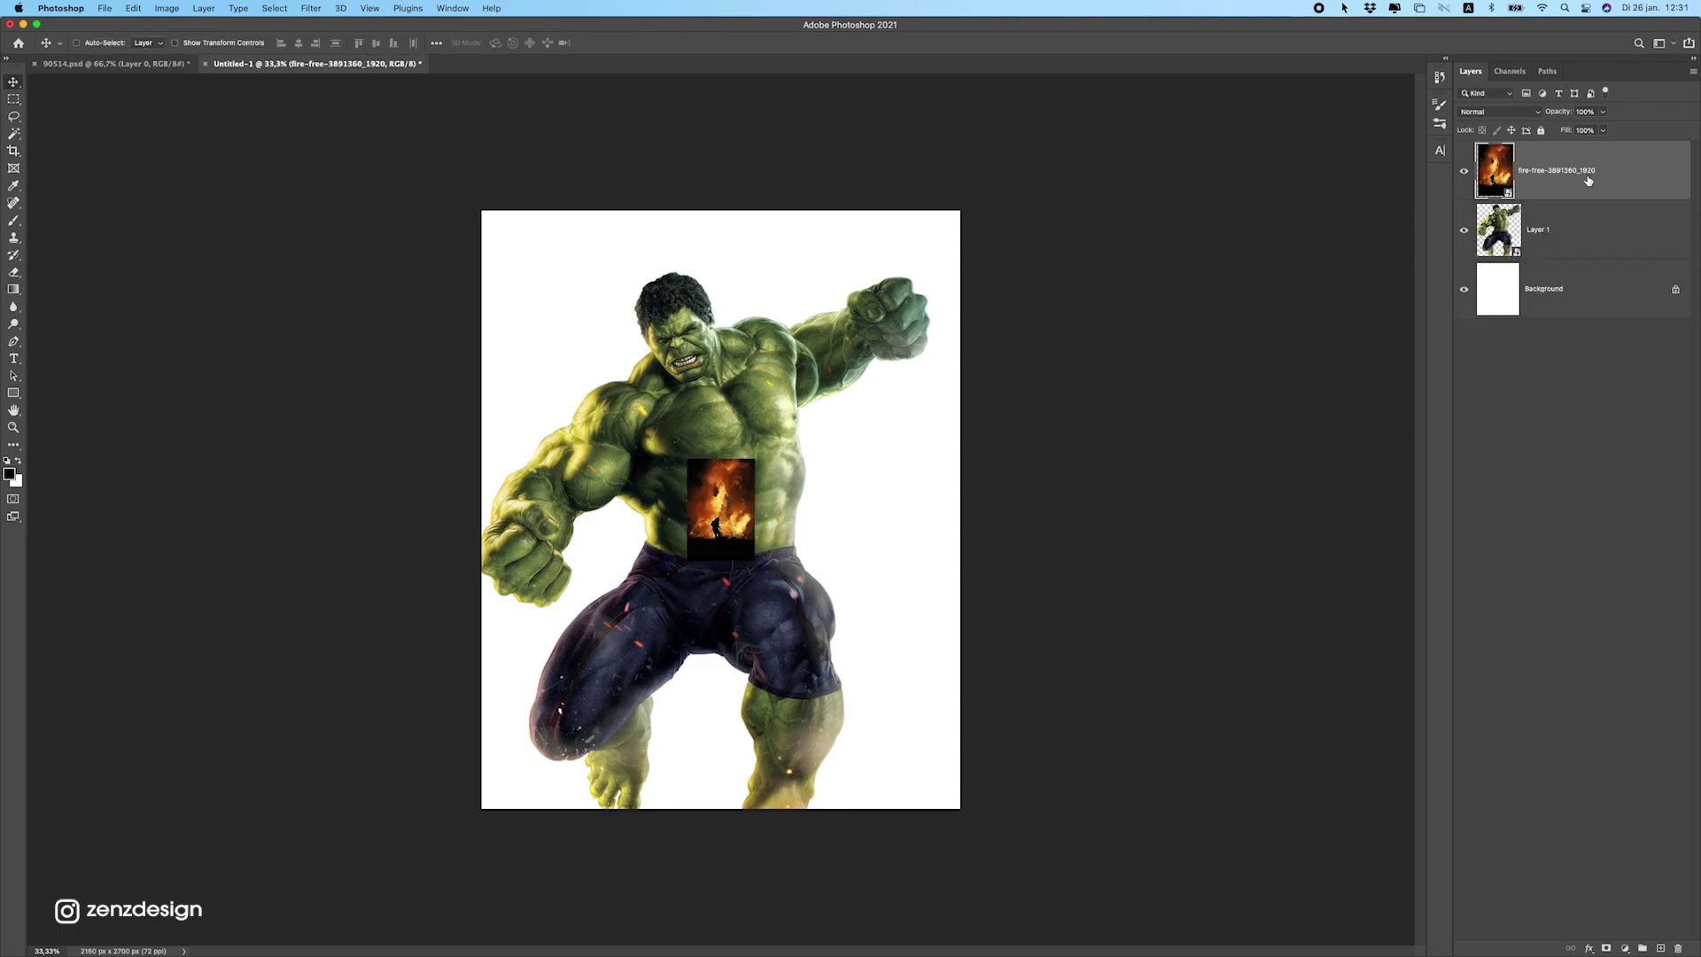
left_click_drag(1588, 181, 1586, 256)
key("ctrl+t")
left_click_drag(748, 467, 1053, 217)
key("Return")
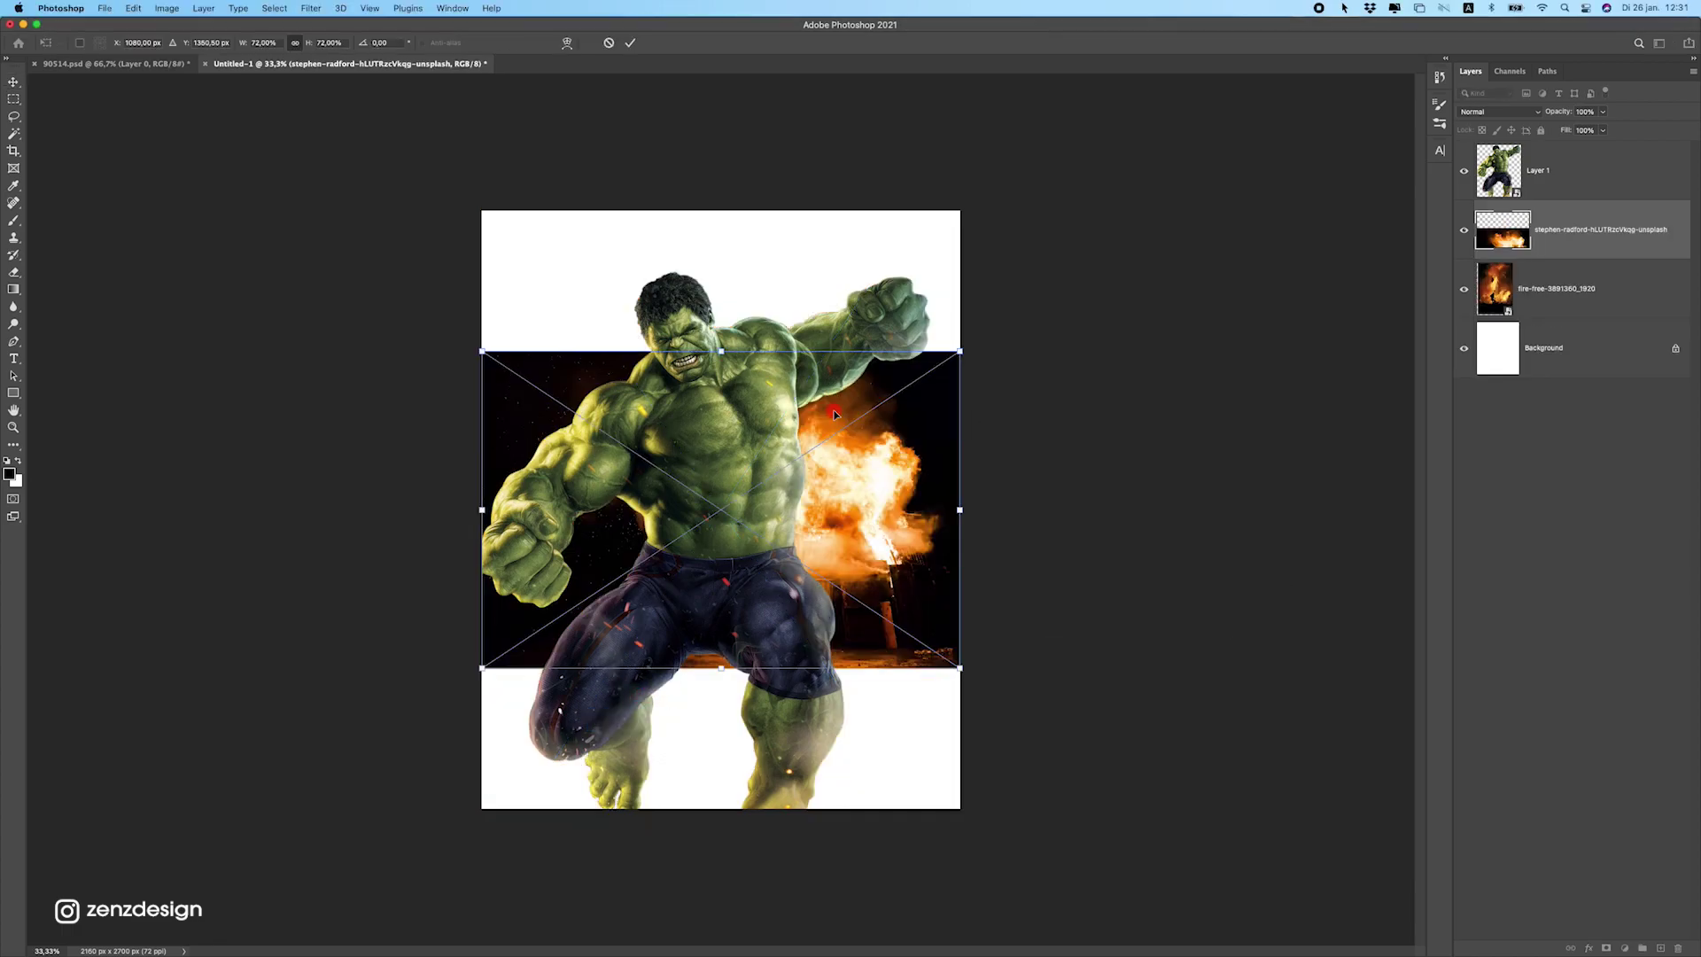
Enlarge the placed explosion image to cover the canvas and shift it left so the flames show on both sides of Hulk.
left_click_drag(960, 352, 1170, 174)
key("Return")
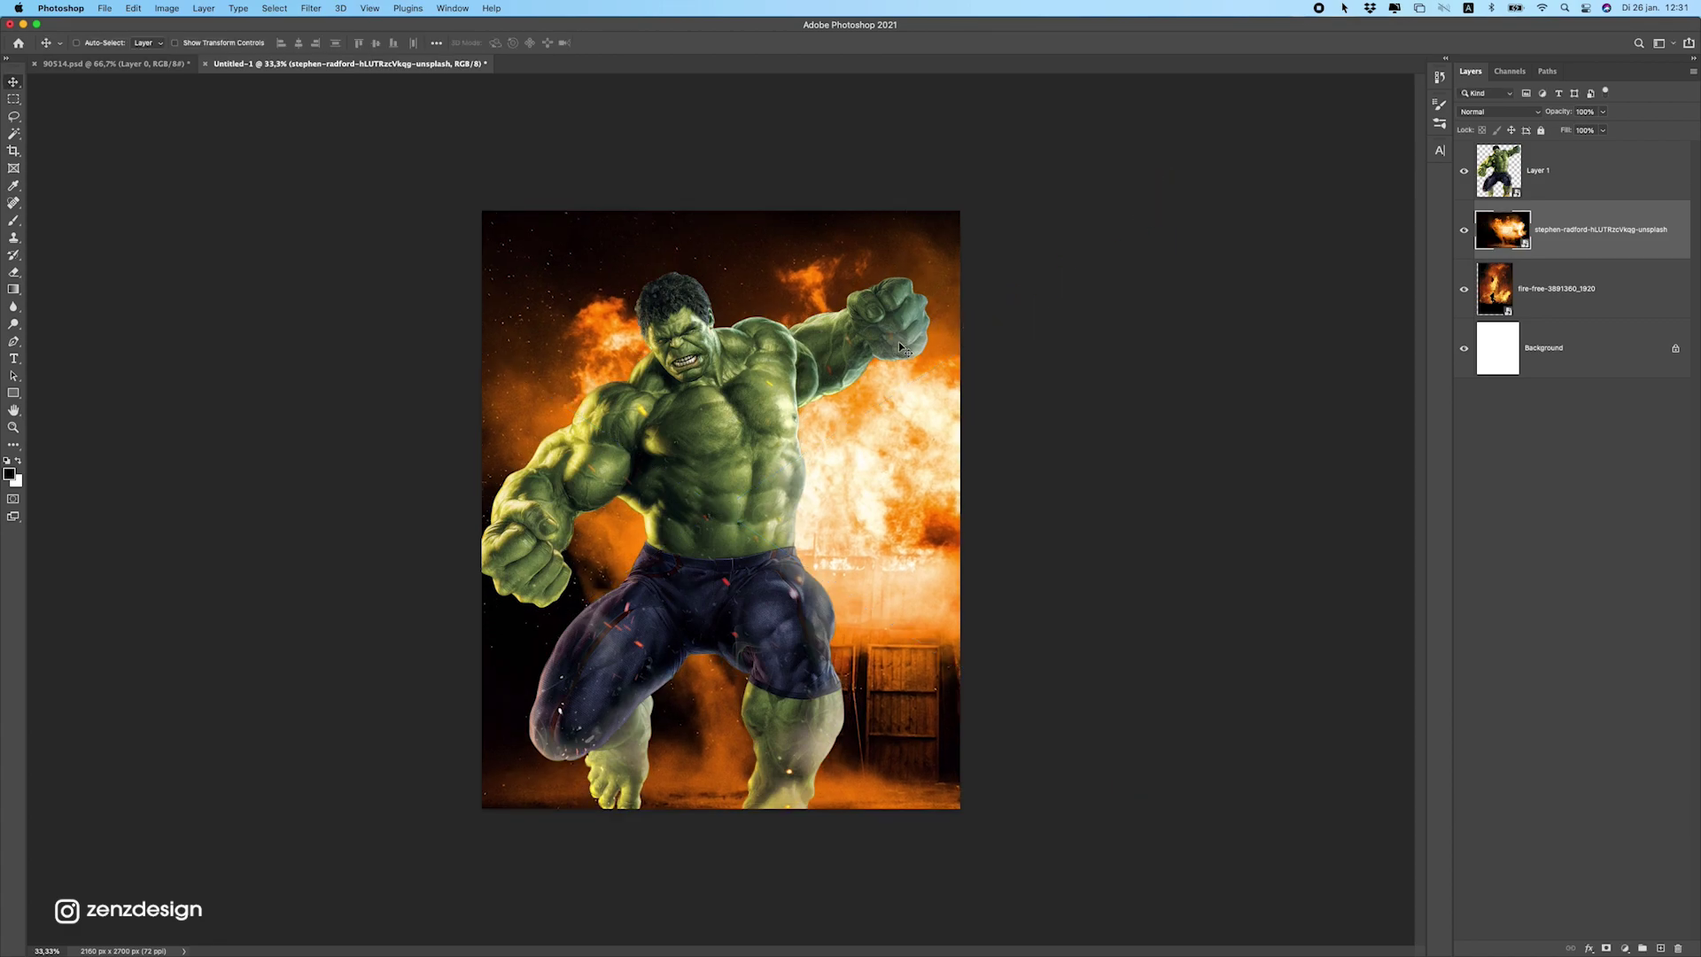
left_click_drag(898, 341, 778, 342)
Place the flame-1363003_1920 image, move its layer above the Hulk, and position the flame over the lower part of the canvas.
key("super+Tab")
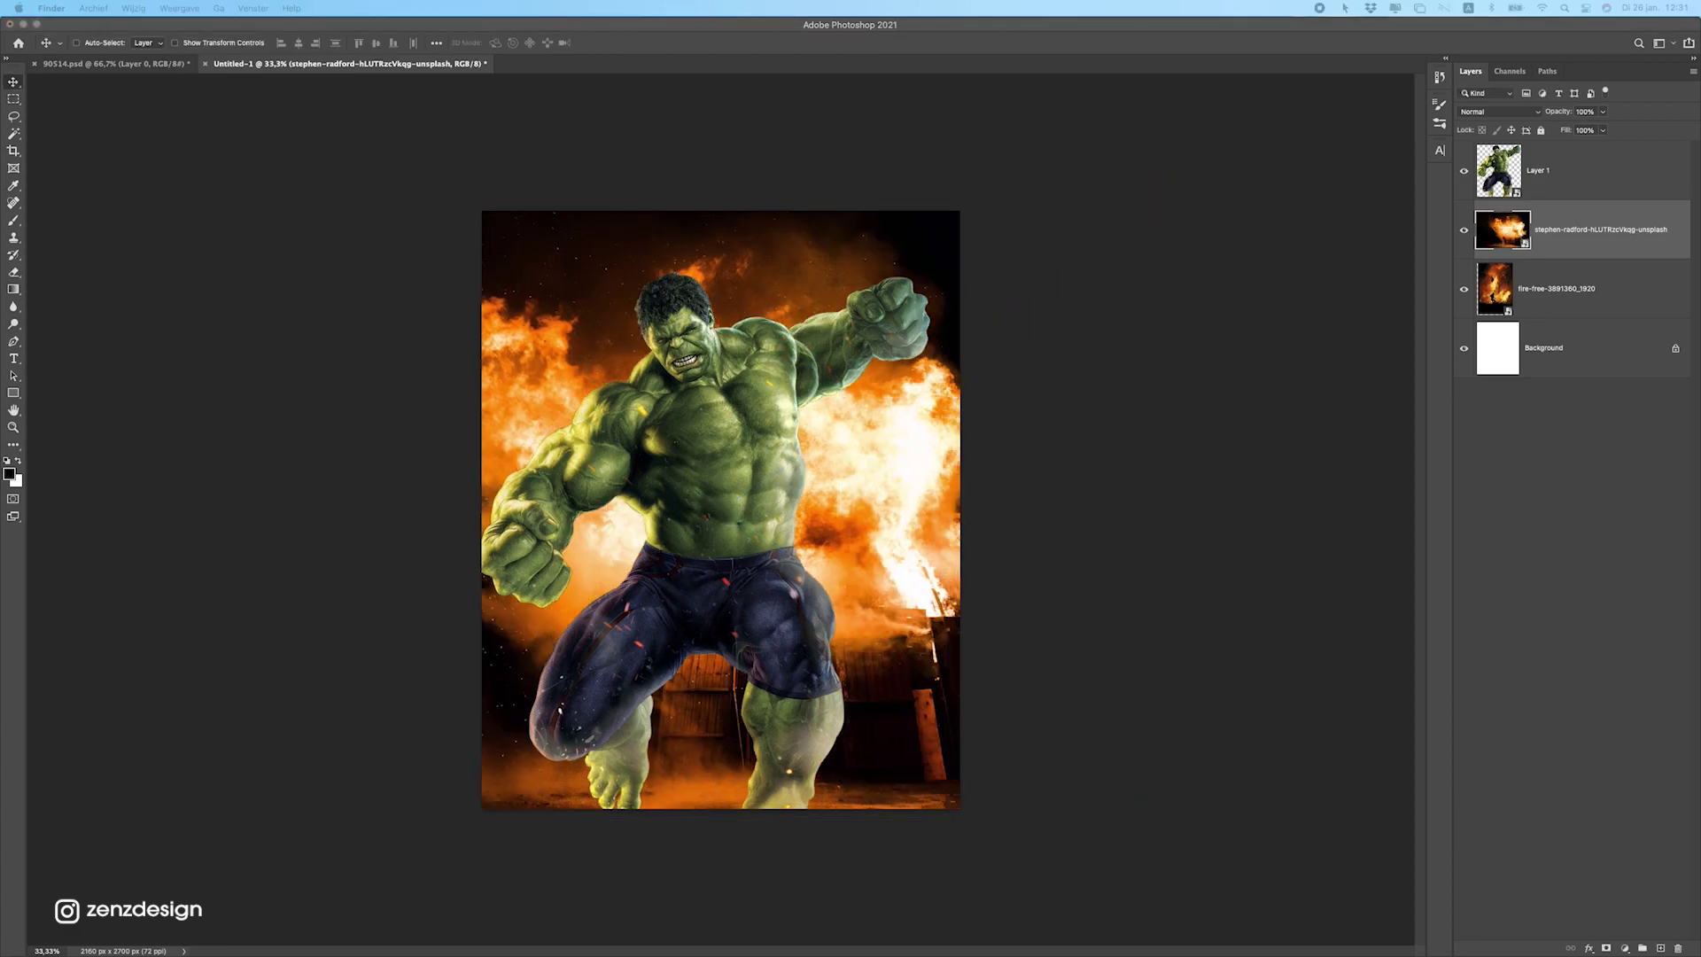
left_click_drag(741, 539, 741, 539)
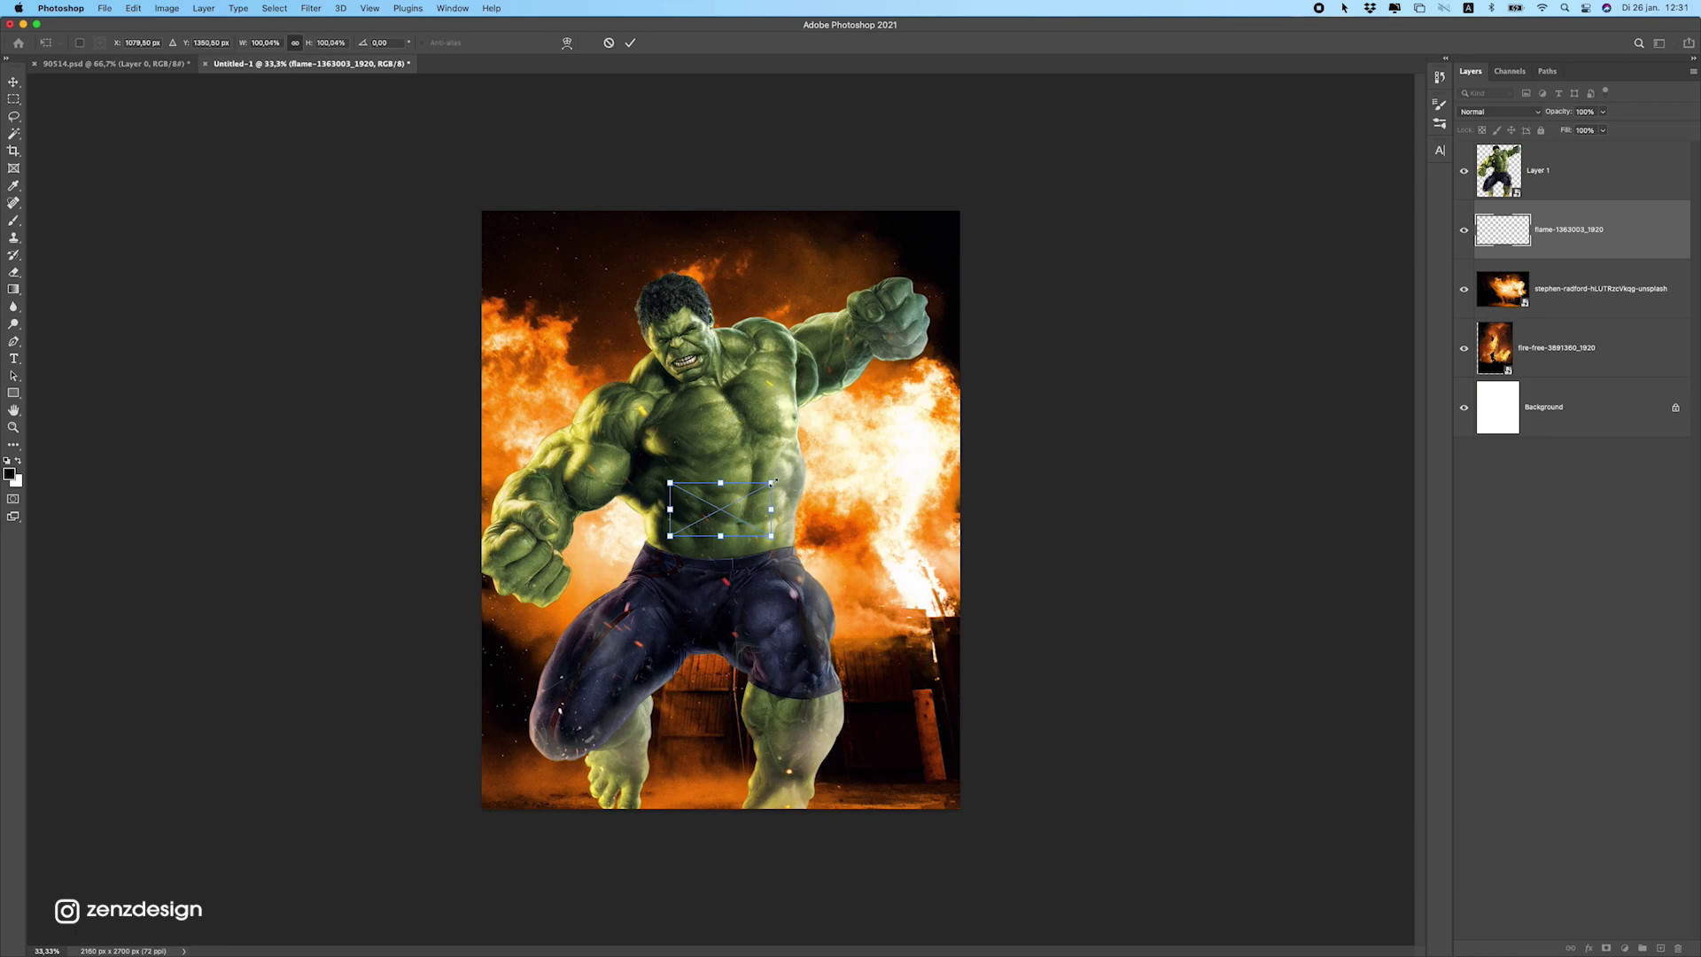
key("Return")
left_click_drag(1492, 234, 1617, 151)
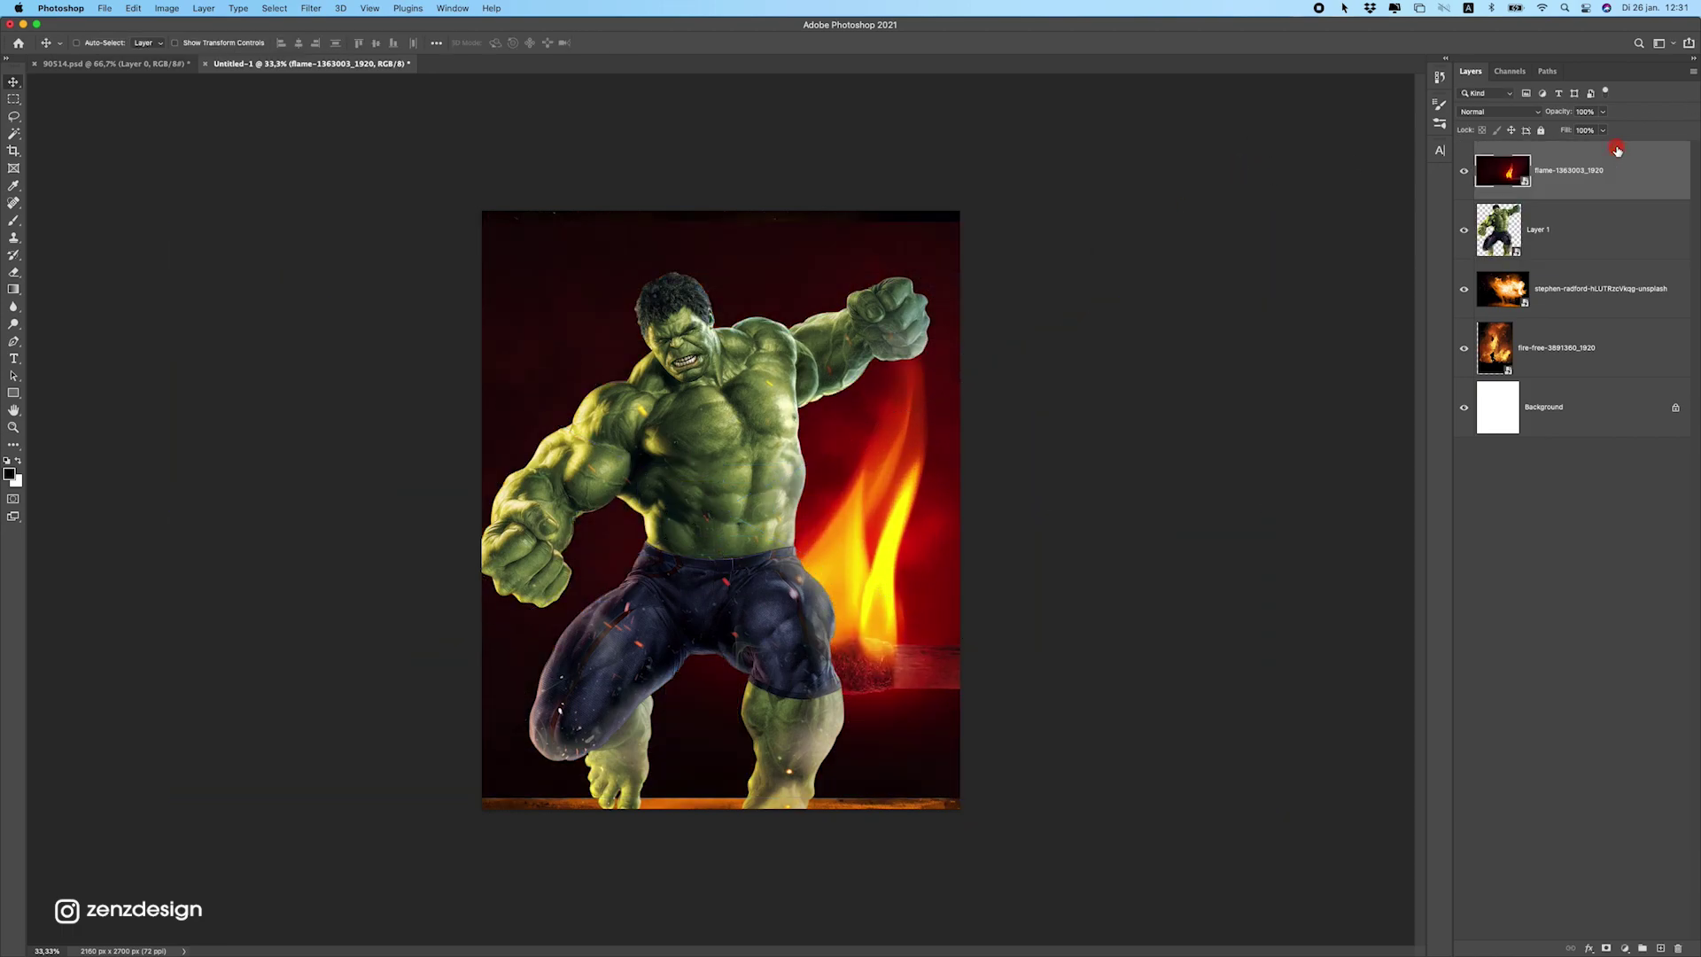
left_click_drag(725, 493, 660, 561)
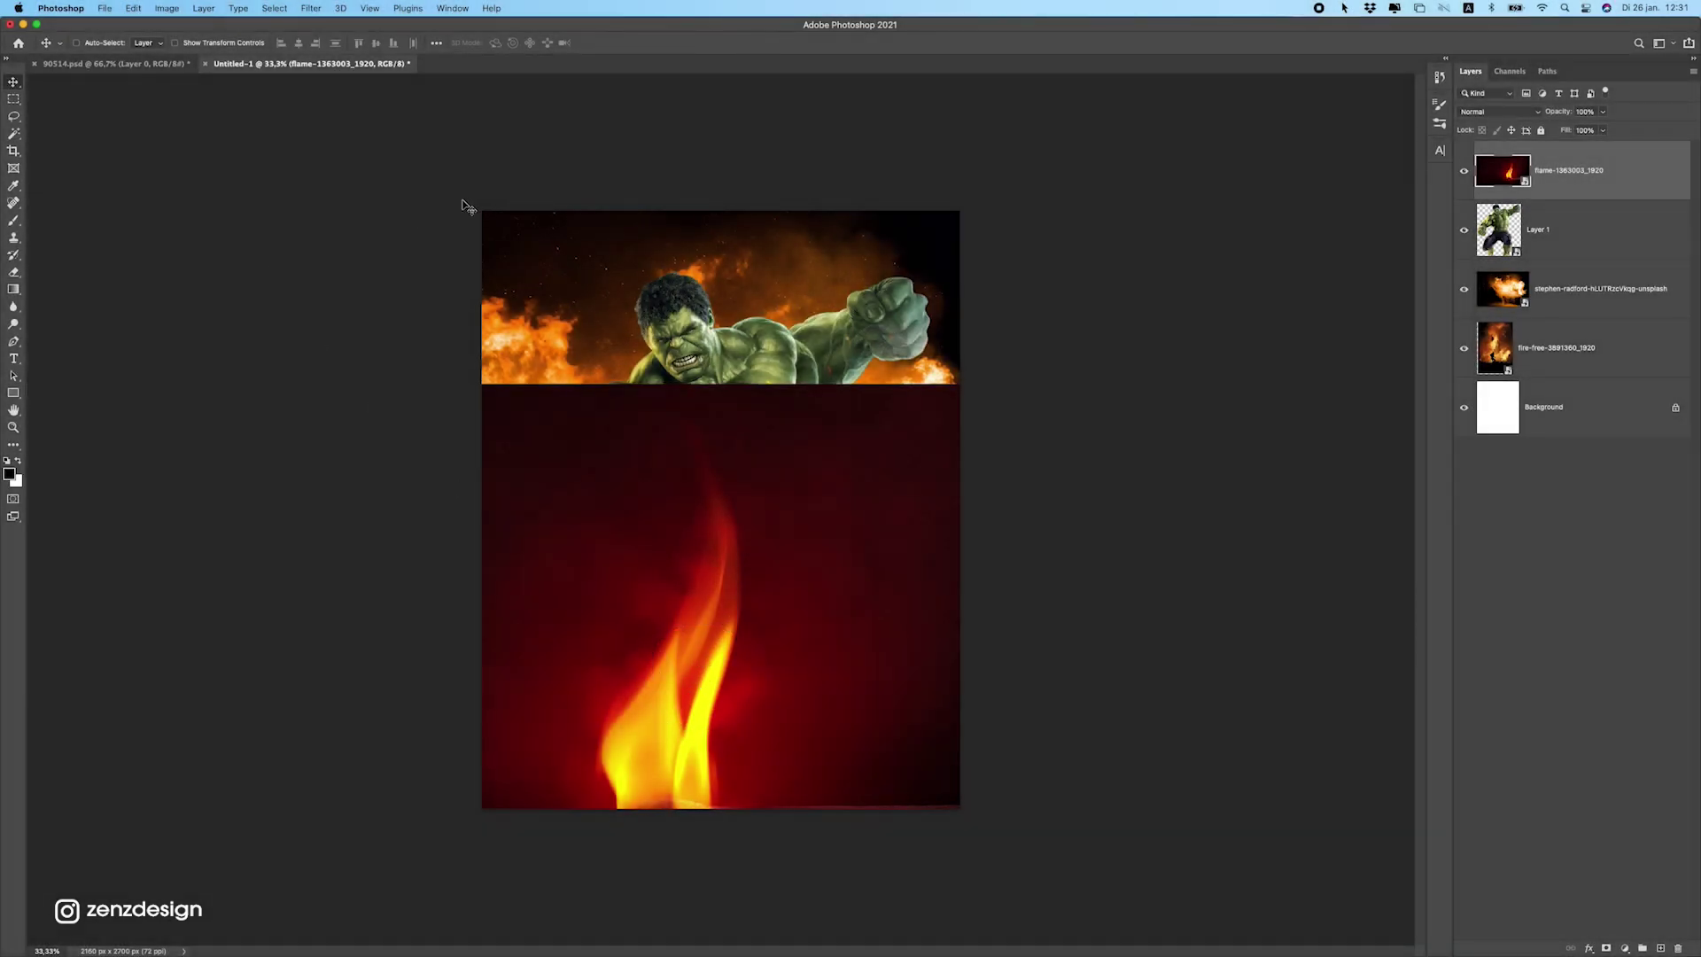
Apply Levels to the flame layer, sampling its dark red background as the black point.
key("super+l")
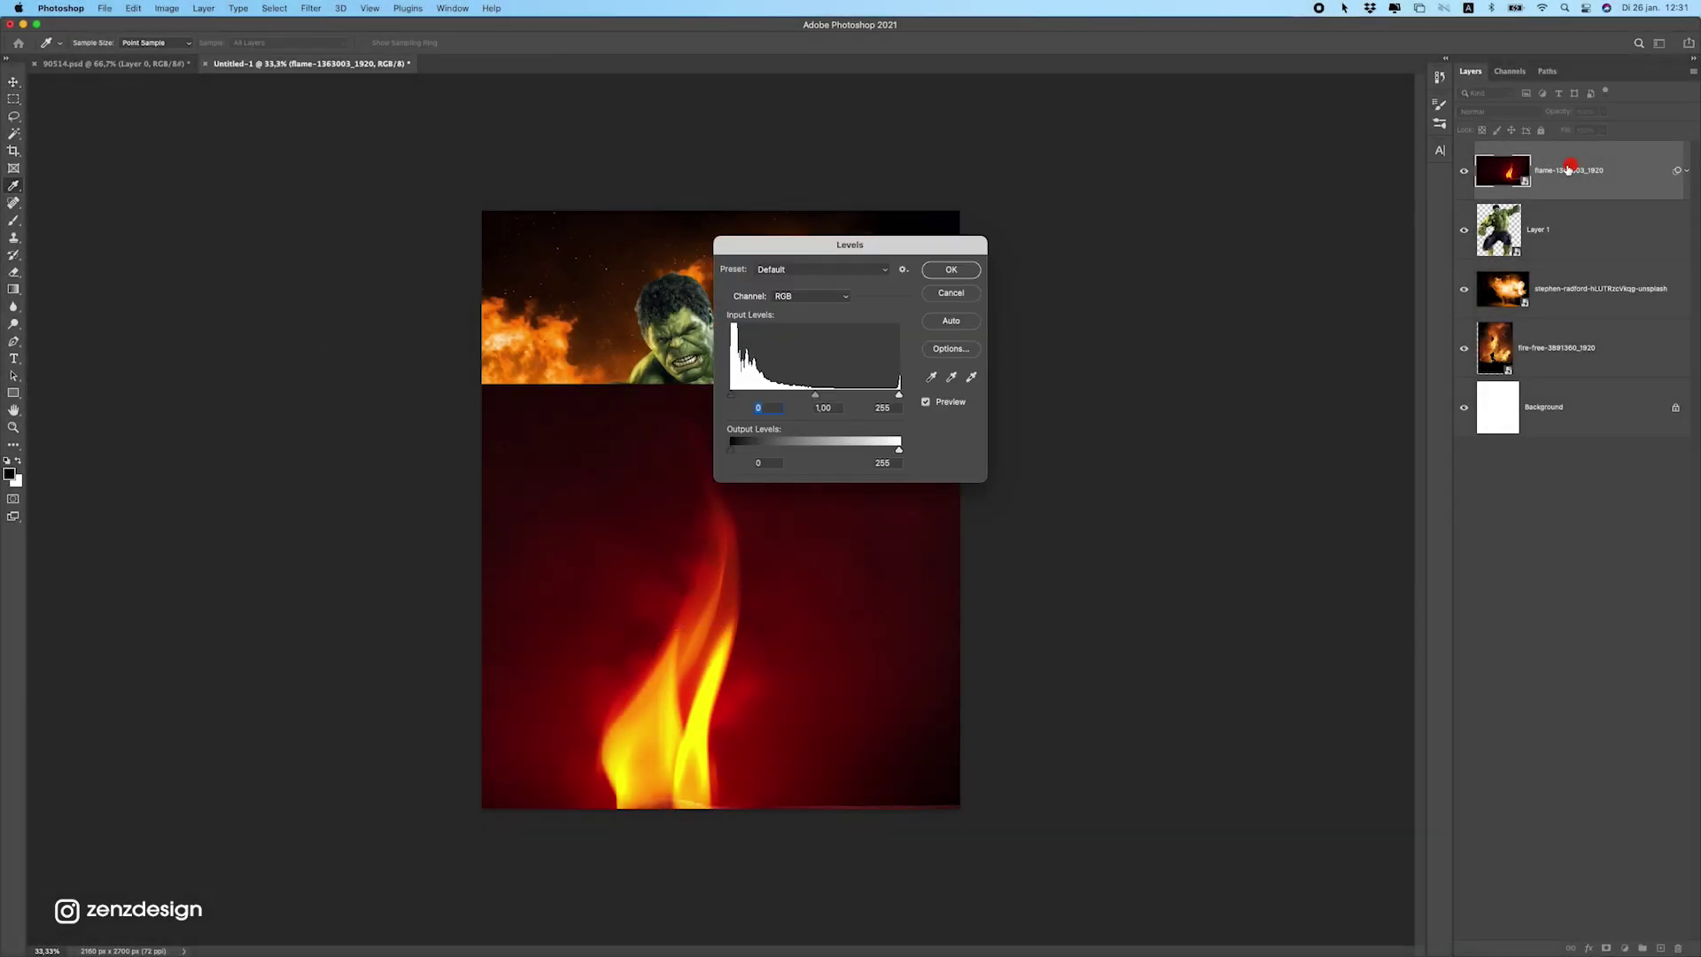
left_click(605, 453)
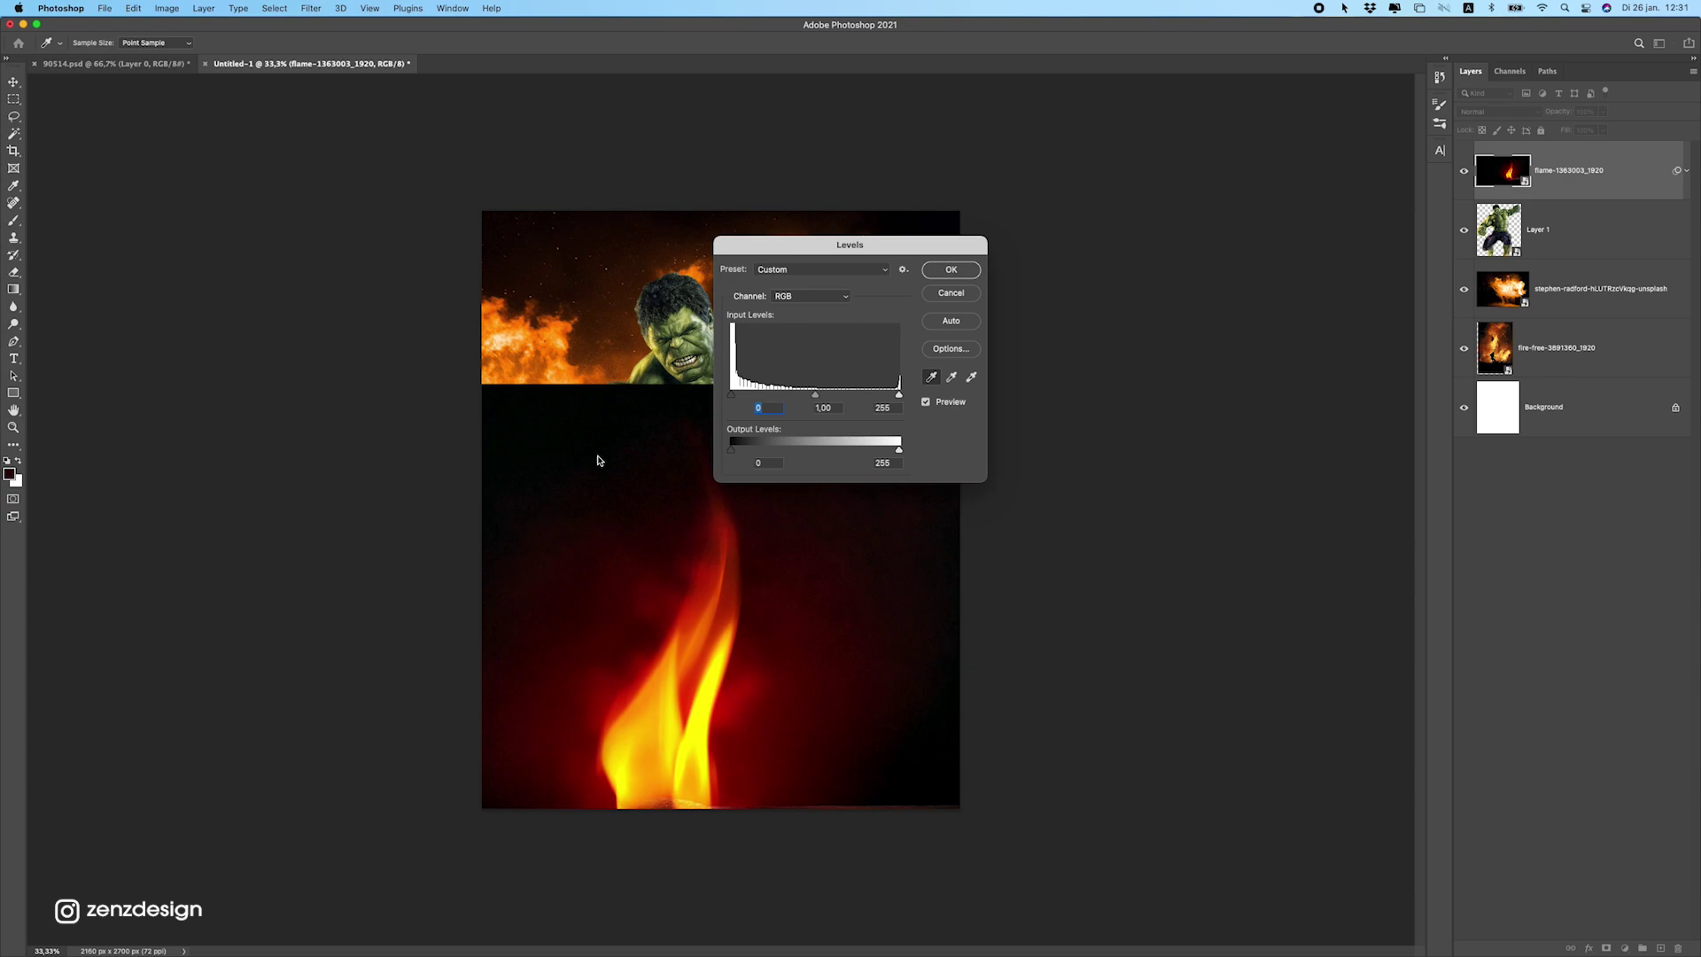
key("Return")
Set the flame layer's blend mode to Screen and move the flame to the lower-right corner of the canvas.
left_click(1493, 111)
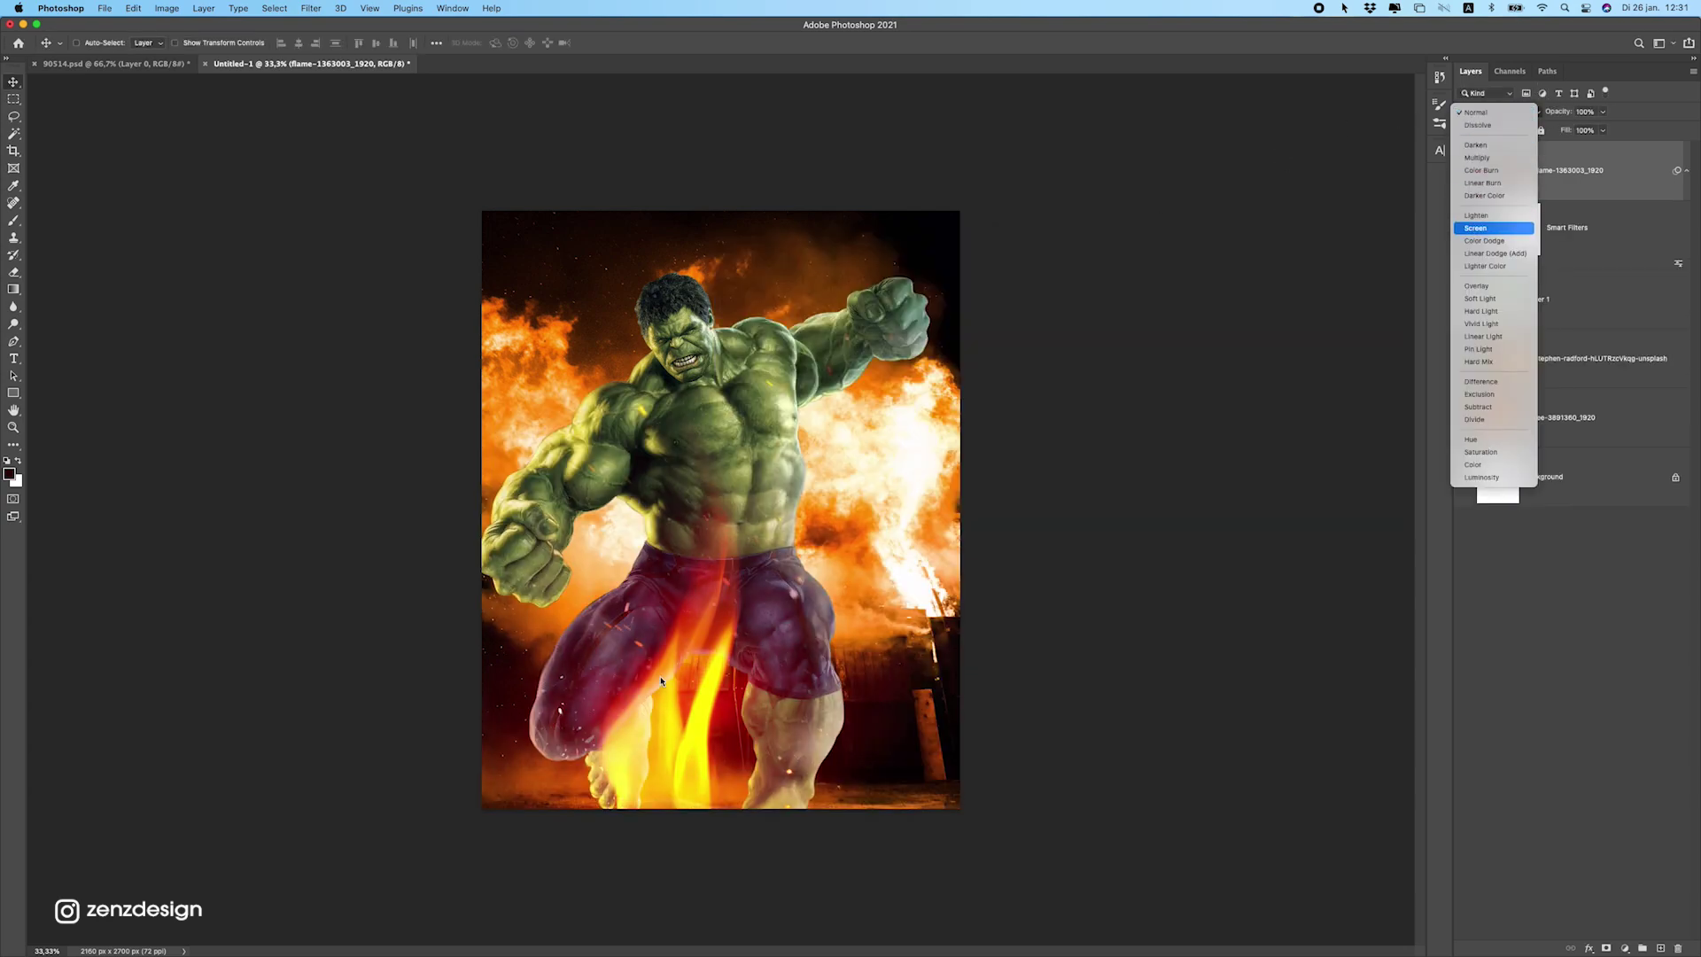
left_click(1475, 227)
left_click_drag(682, 671, 908, 704)
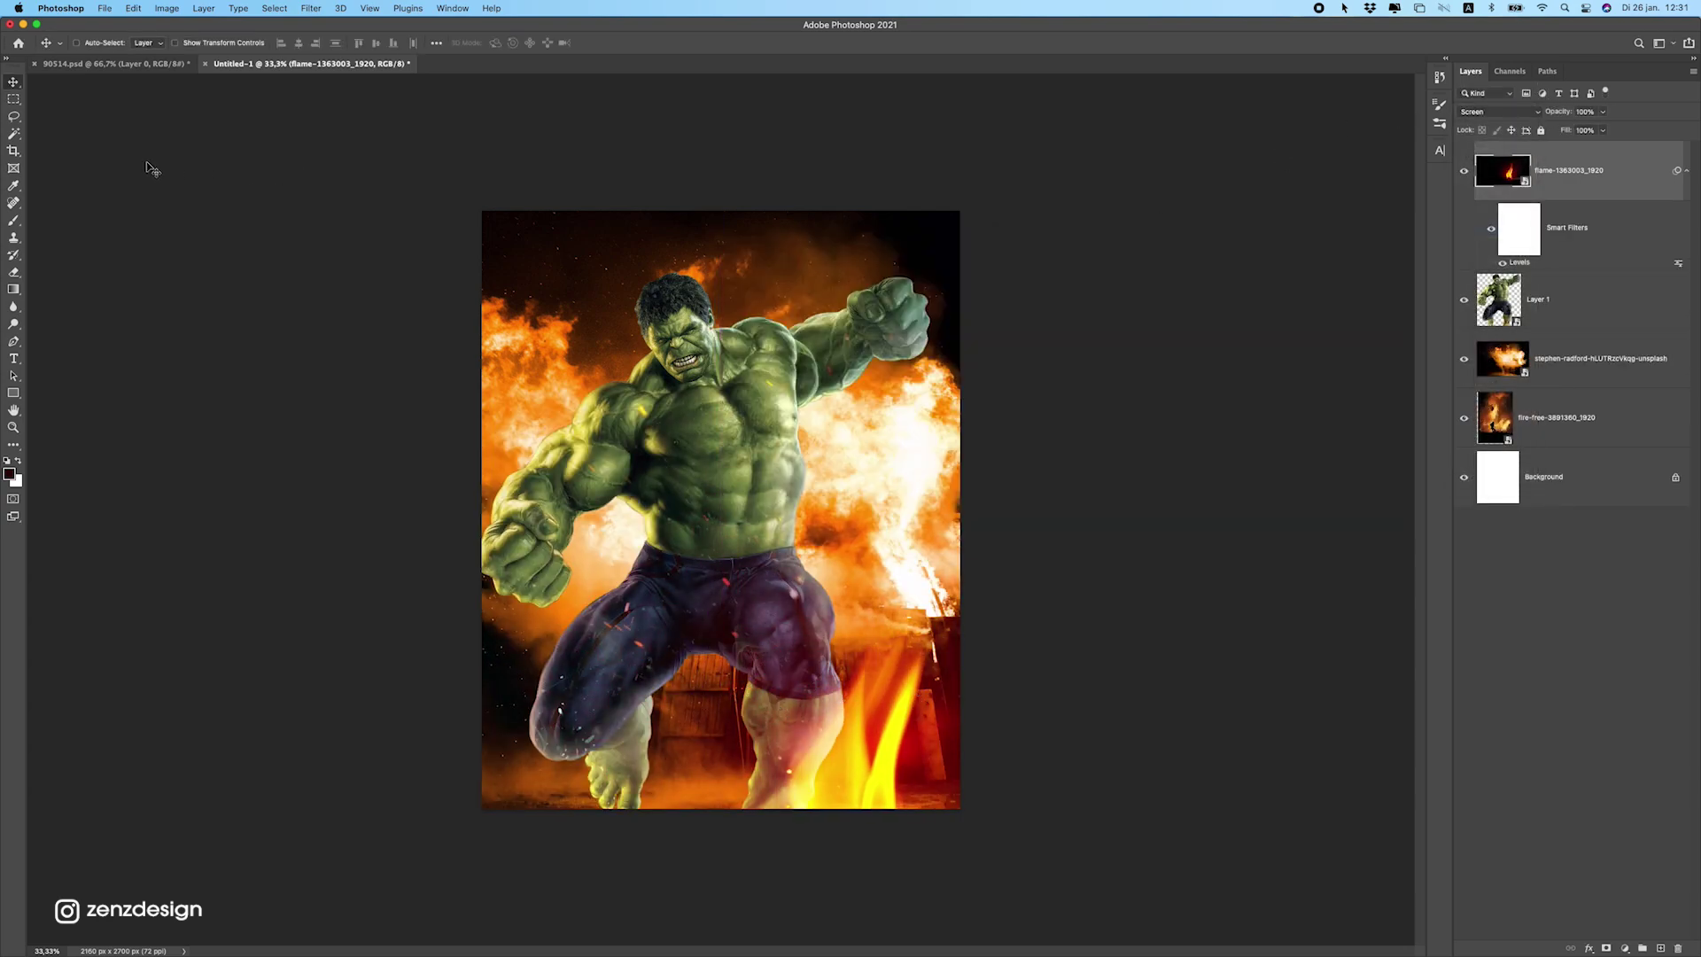
Duplicate the flame layer and move the copy to the lower-left area around Hulk's foot.
key("super+k")
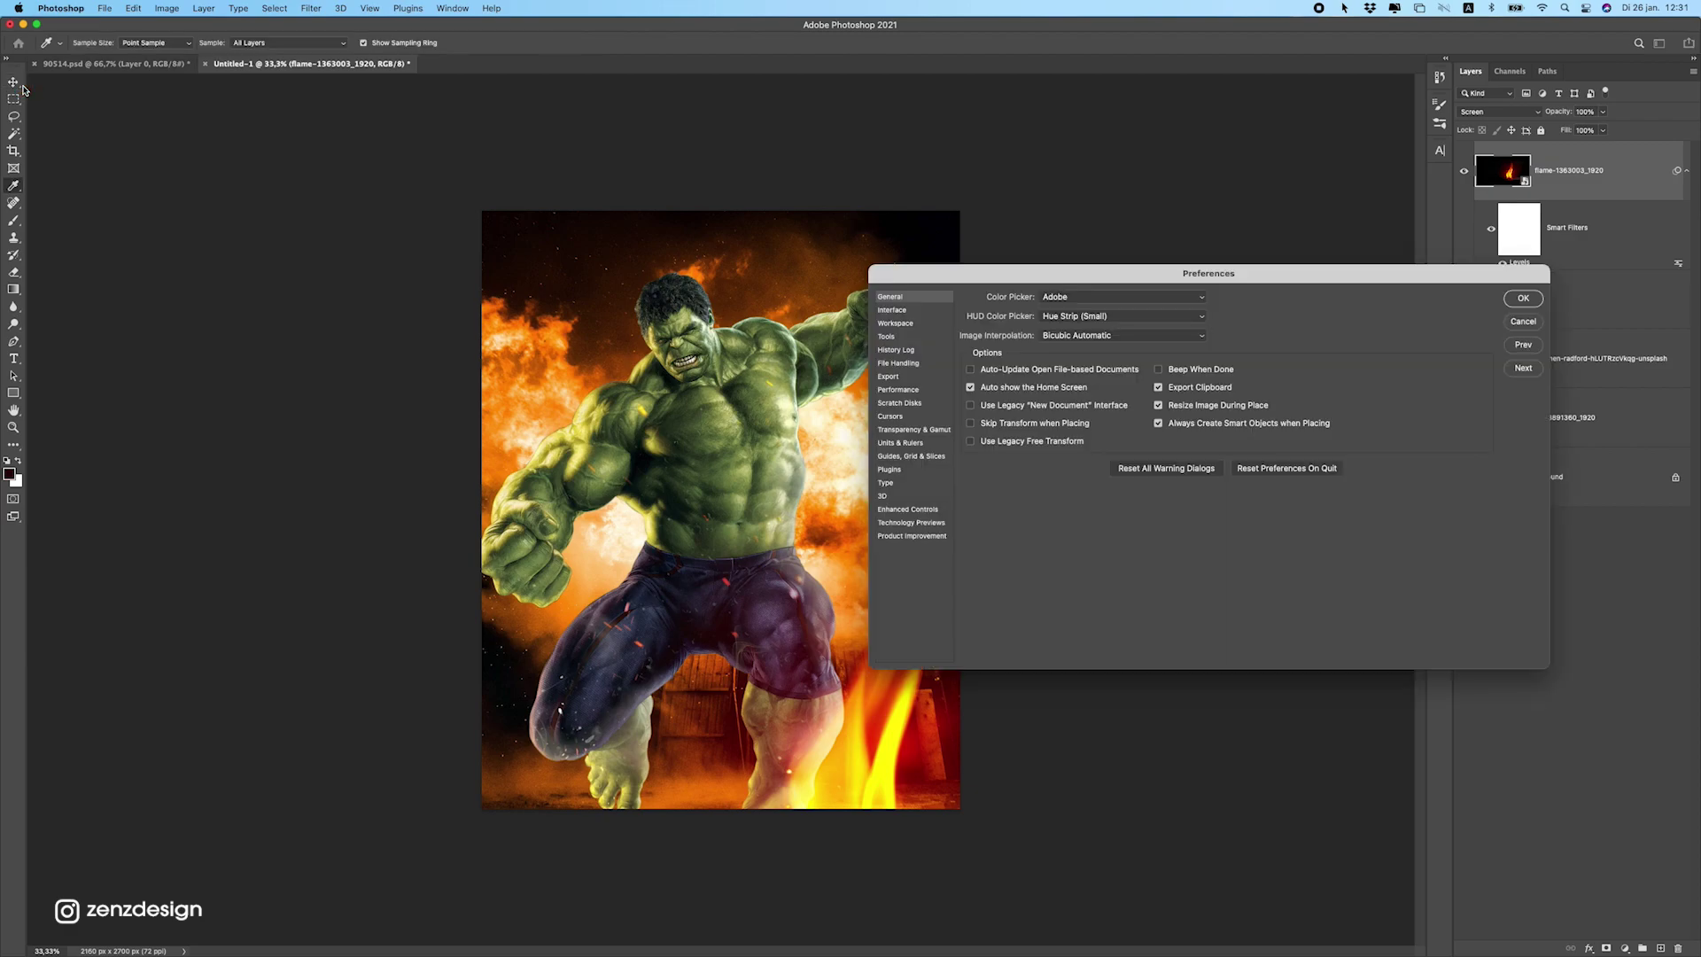
key("Escape")
key("super+j")
left_click_drag(622, 554, 379, 589)
Place the pexels-pixabay fire image directly beneath the Hulk layer and set its blend mode to Screen.
key("super+Tab")
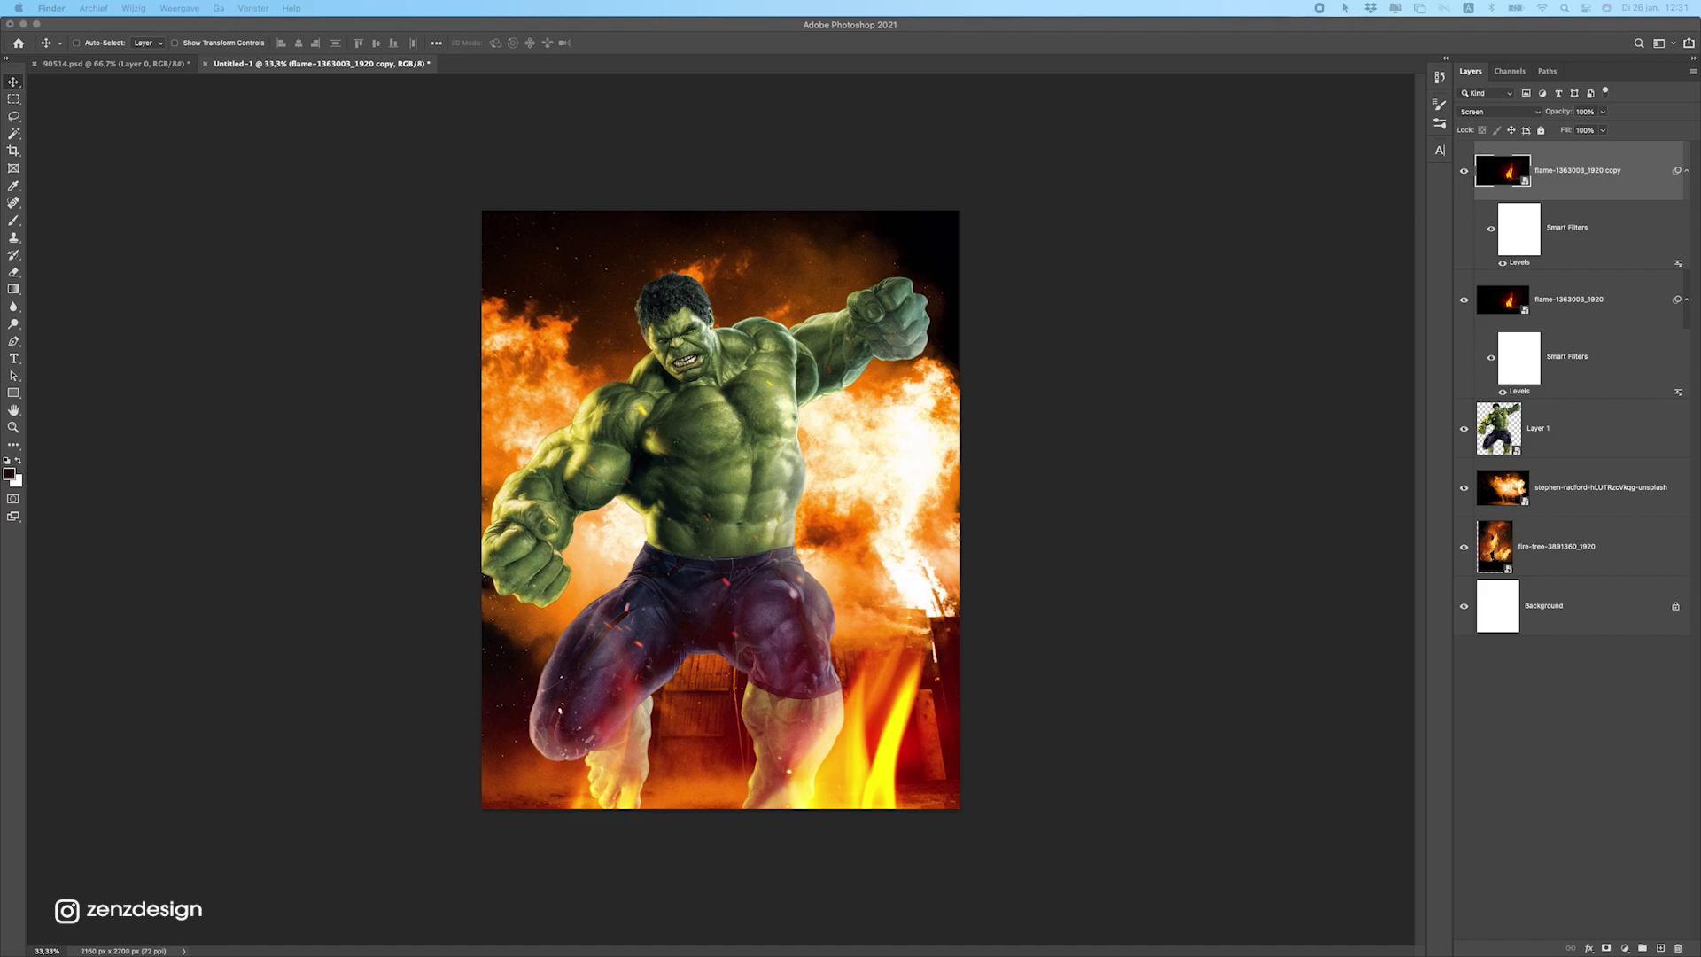
left_click(724, 485)
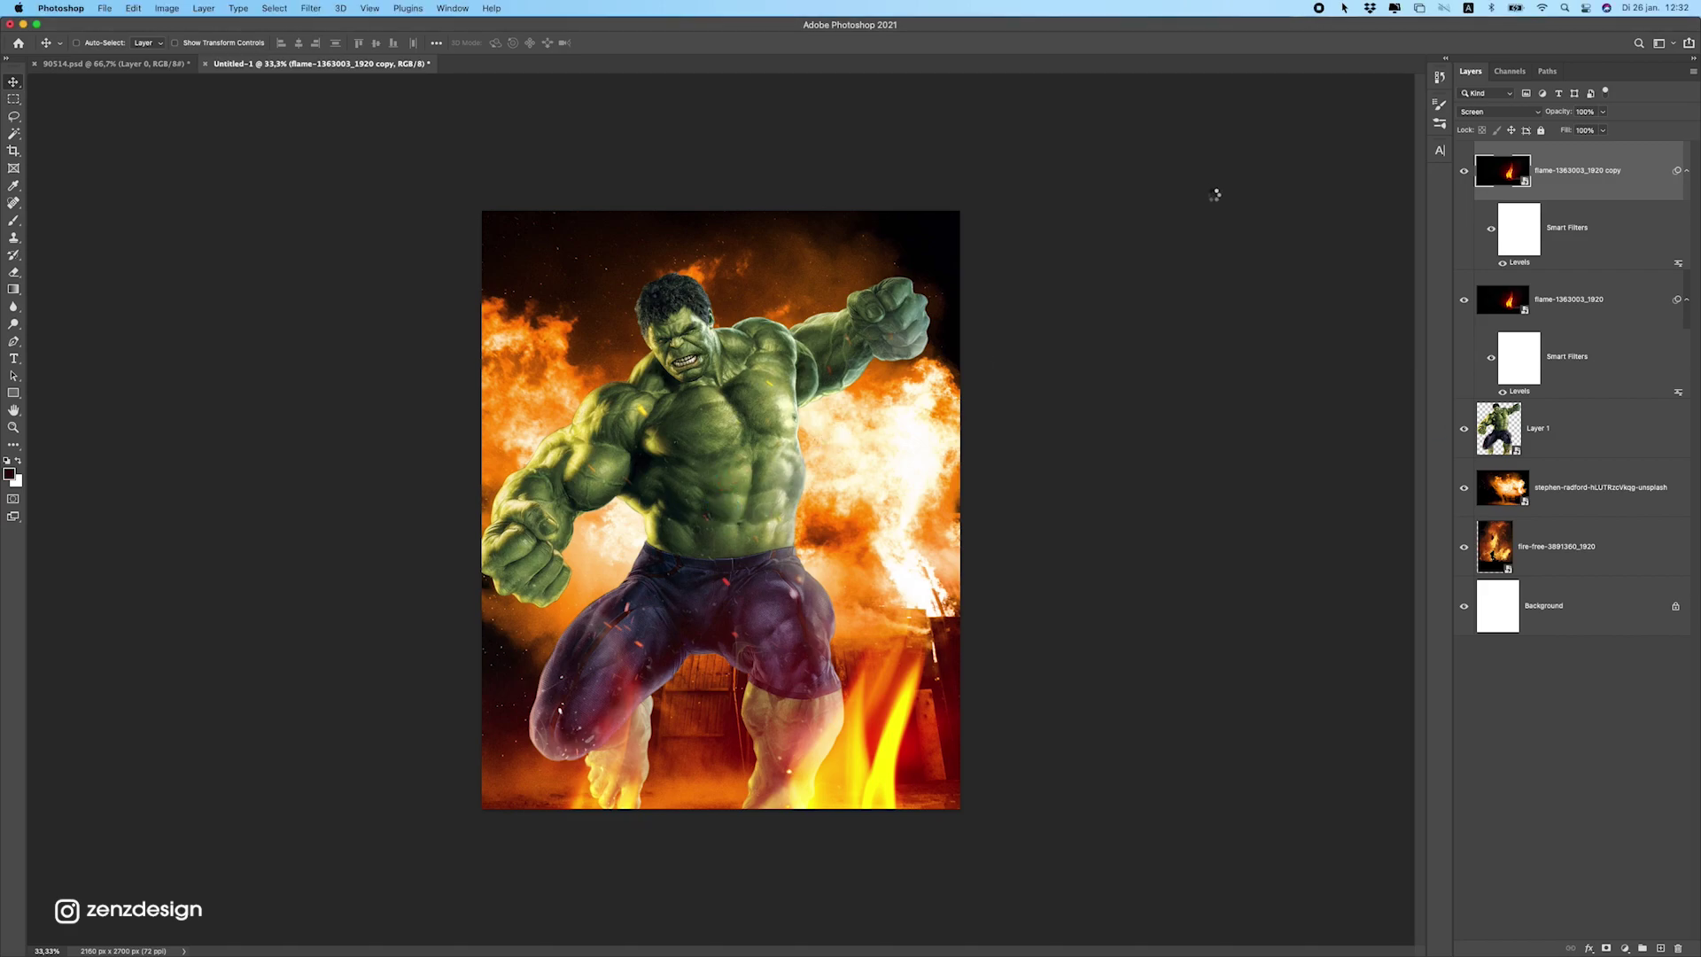
key("Return")
left_click_drag(1600, 191, 1576, 513)
left_click(1497, 112)
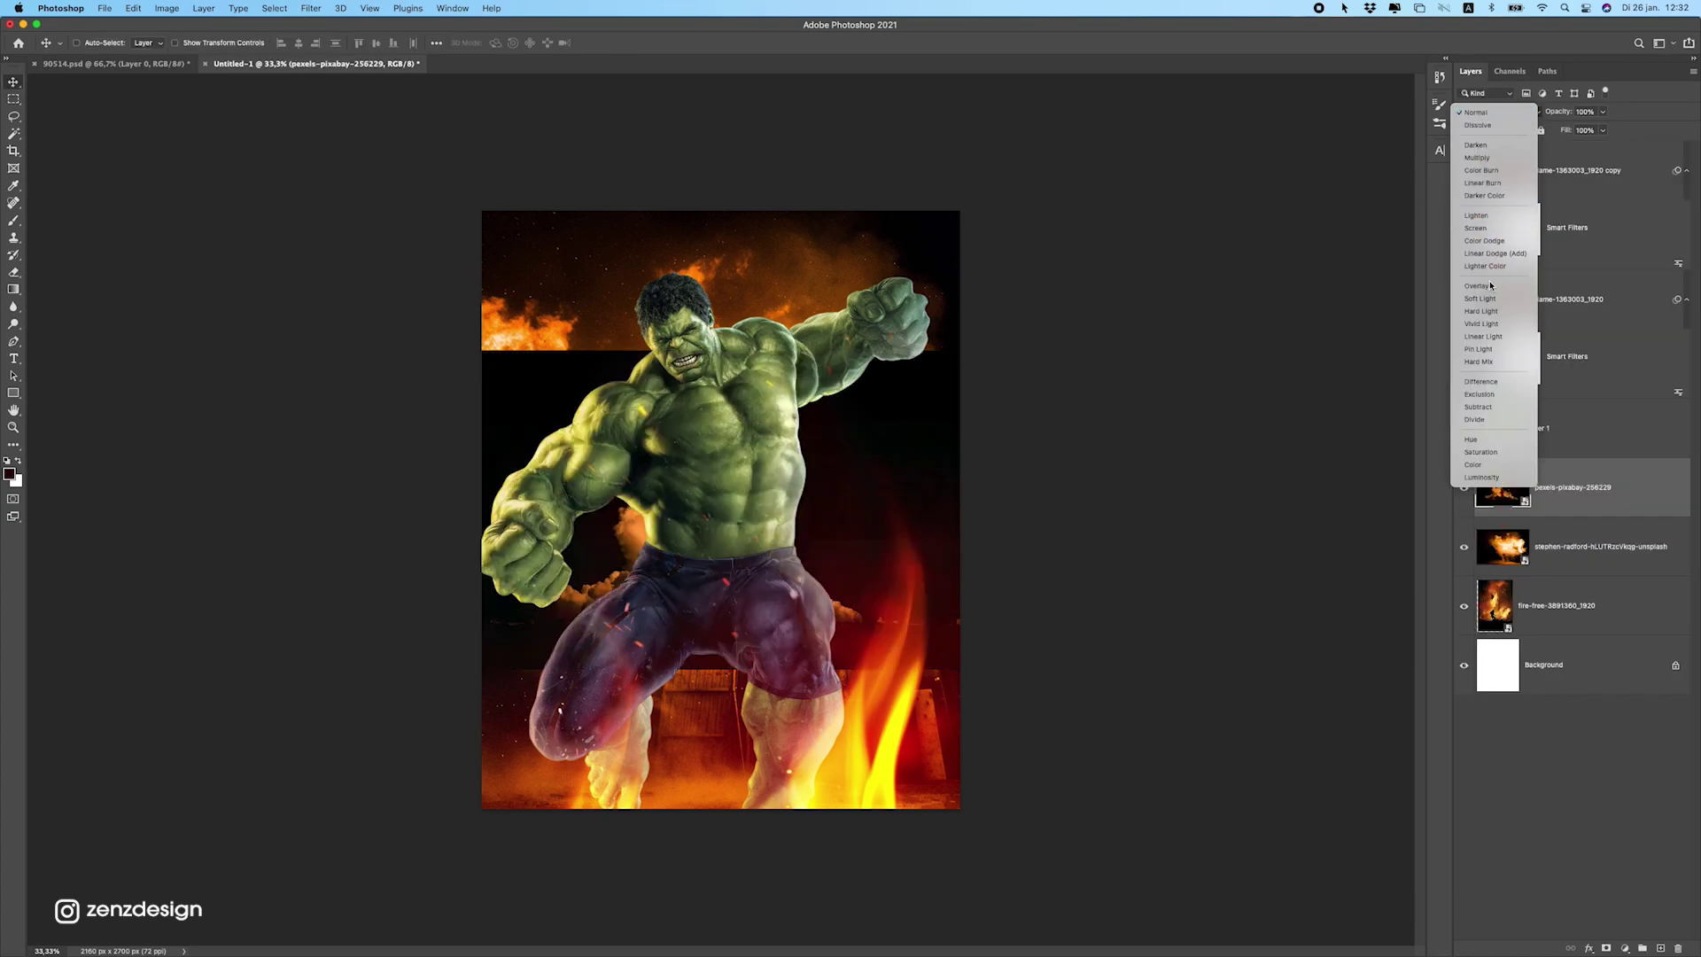
left_click(1497, 229)
Reposition the pexels-pixabay fire image so its flames sit behind Hulk's head.
left_click_drag(769, 483, 709, 337)
scroll(854, 417, "down", 5)
scroll(854, 417, "up", 4)
left_click_drag(842, 387, 795, 344)
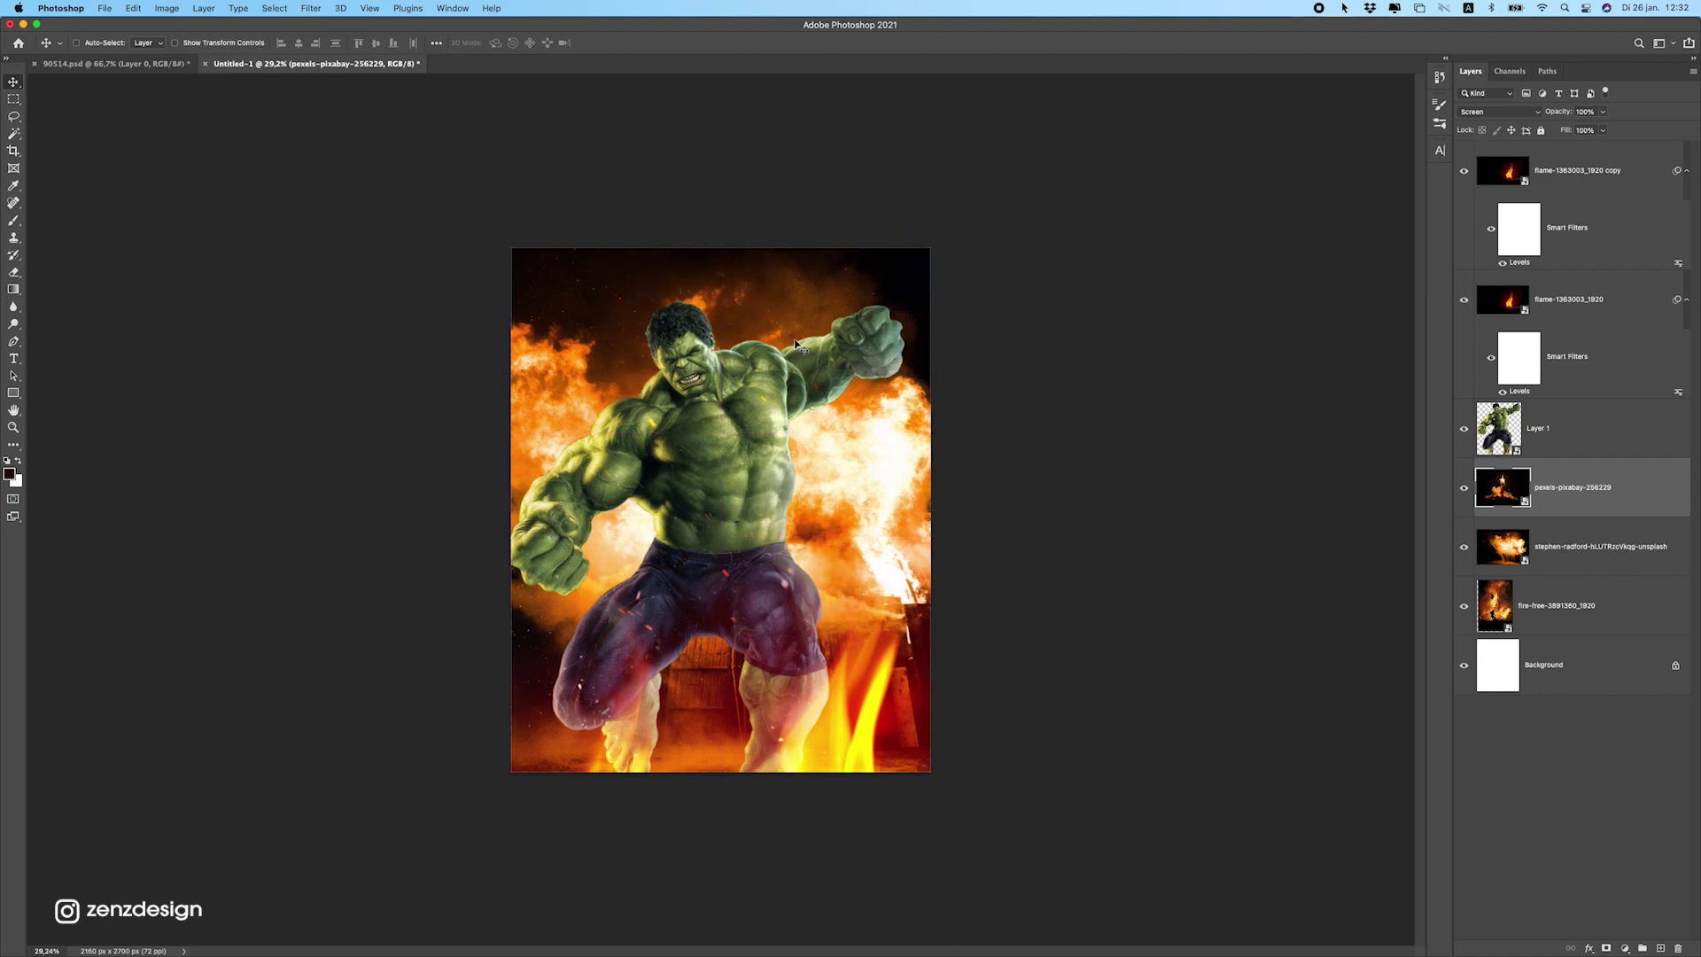
scroll(740, 429, "up", 2)
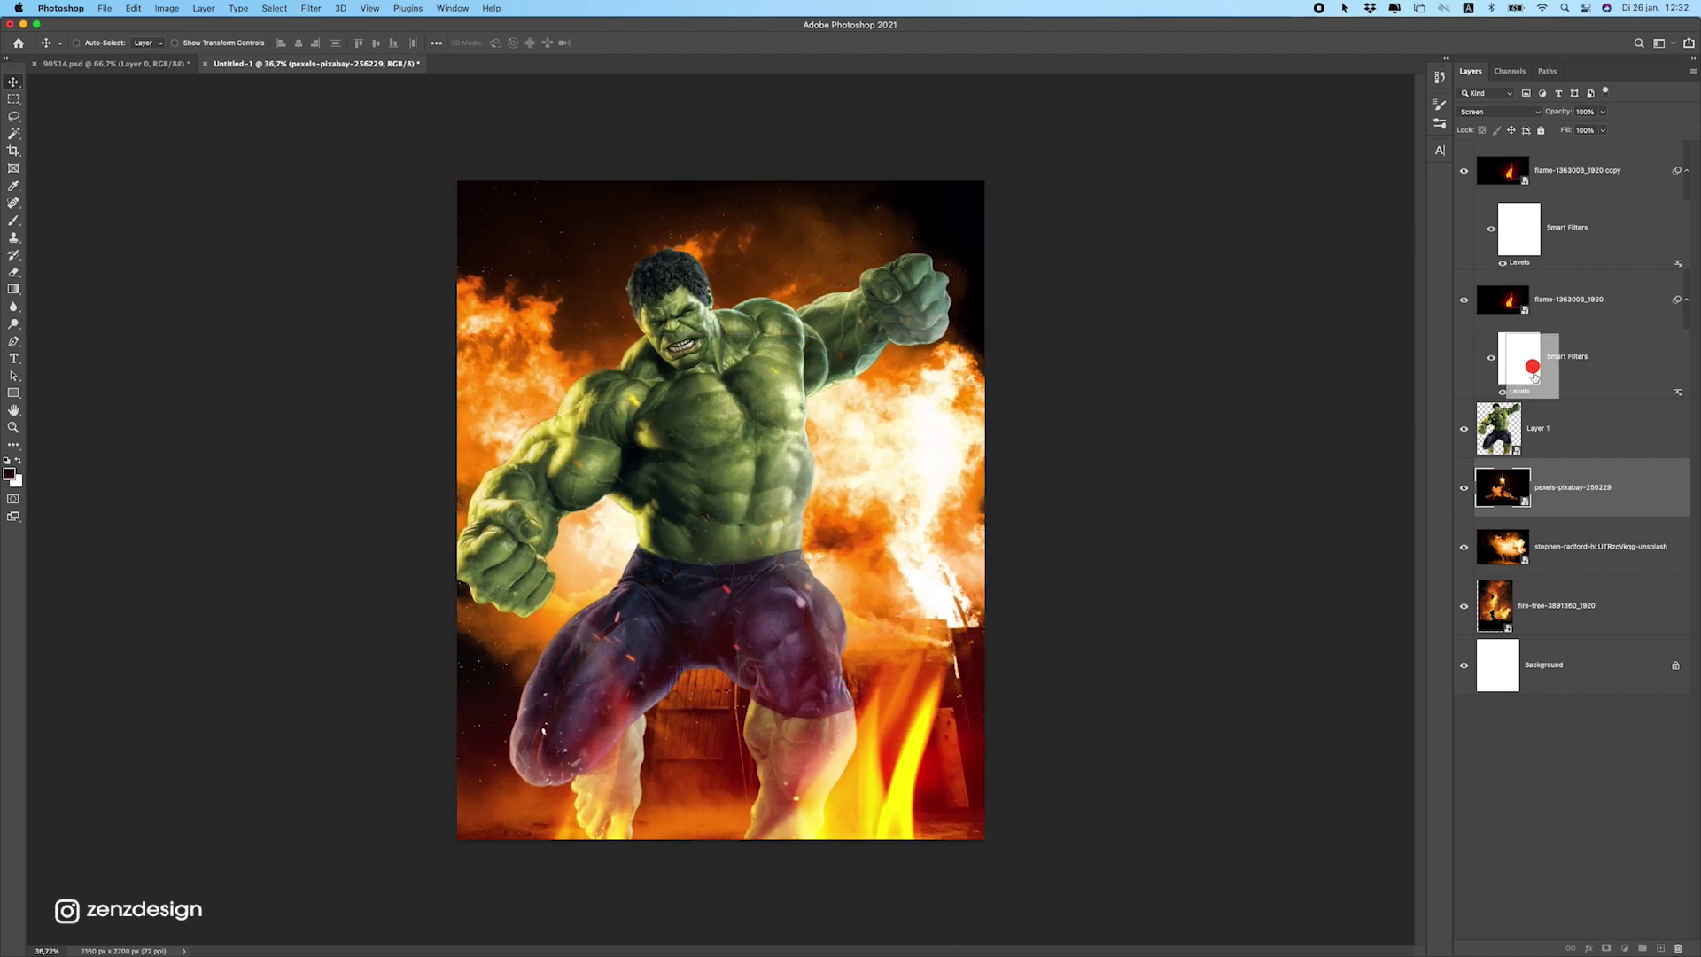
left_click_drag(779, 523, 772, 435)
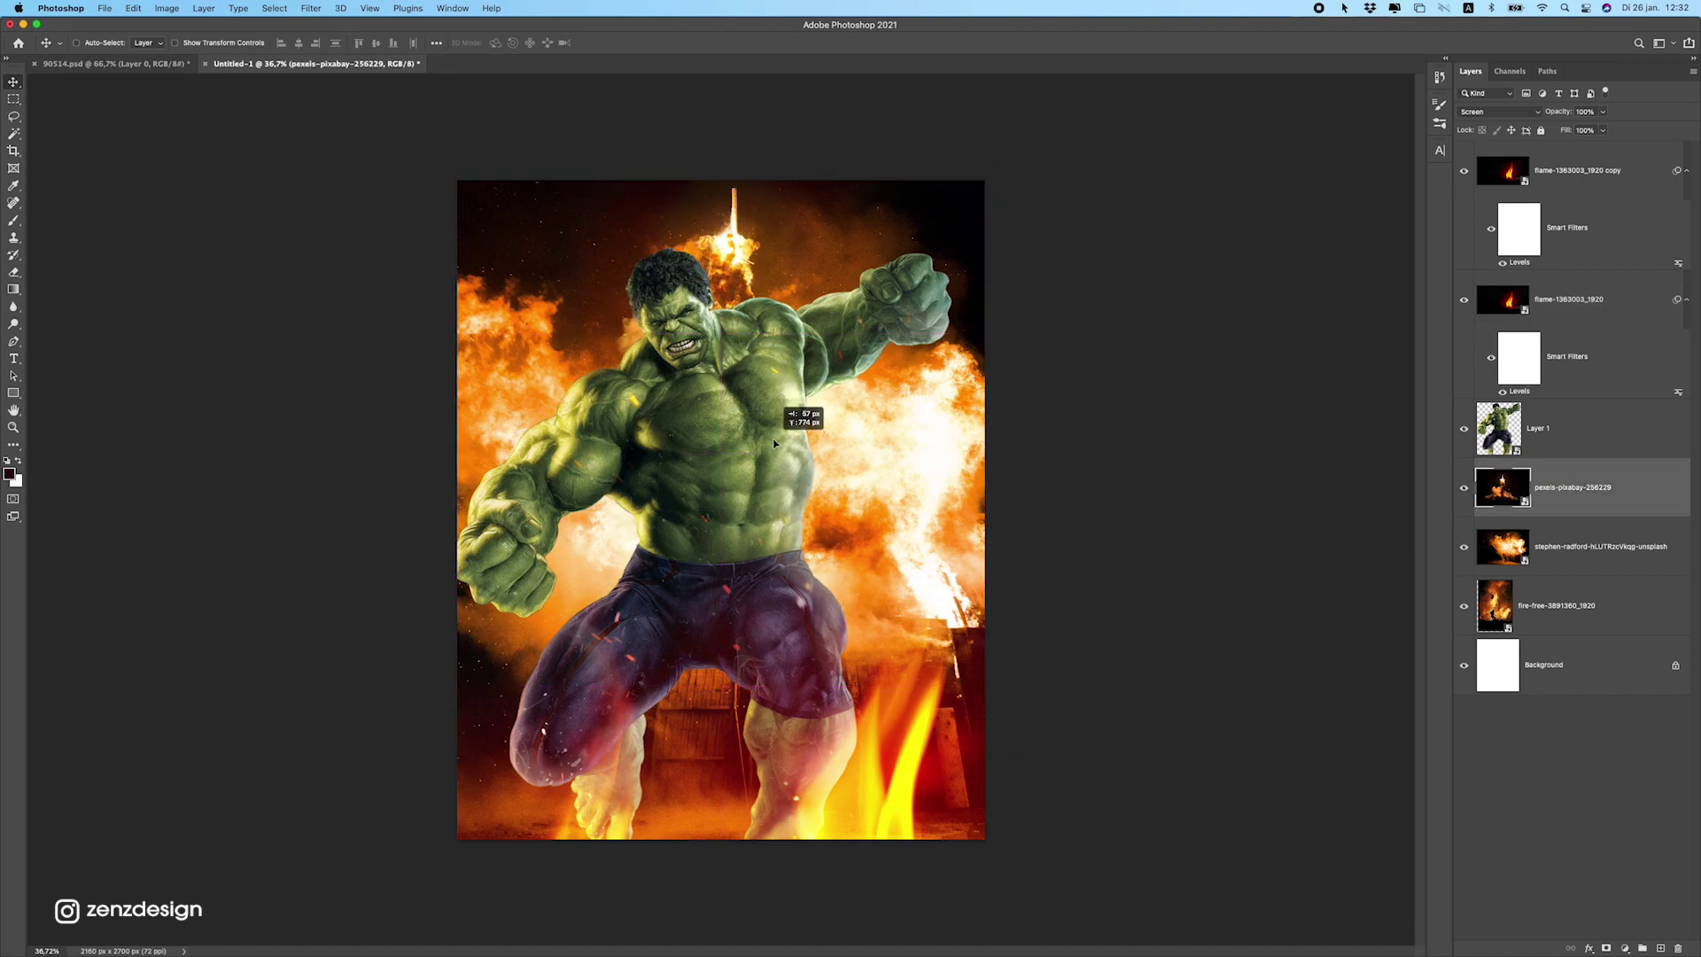
key("super+z")
left_click(823, 404, "super")
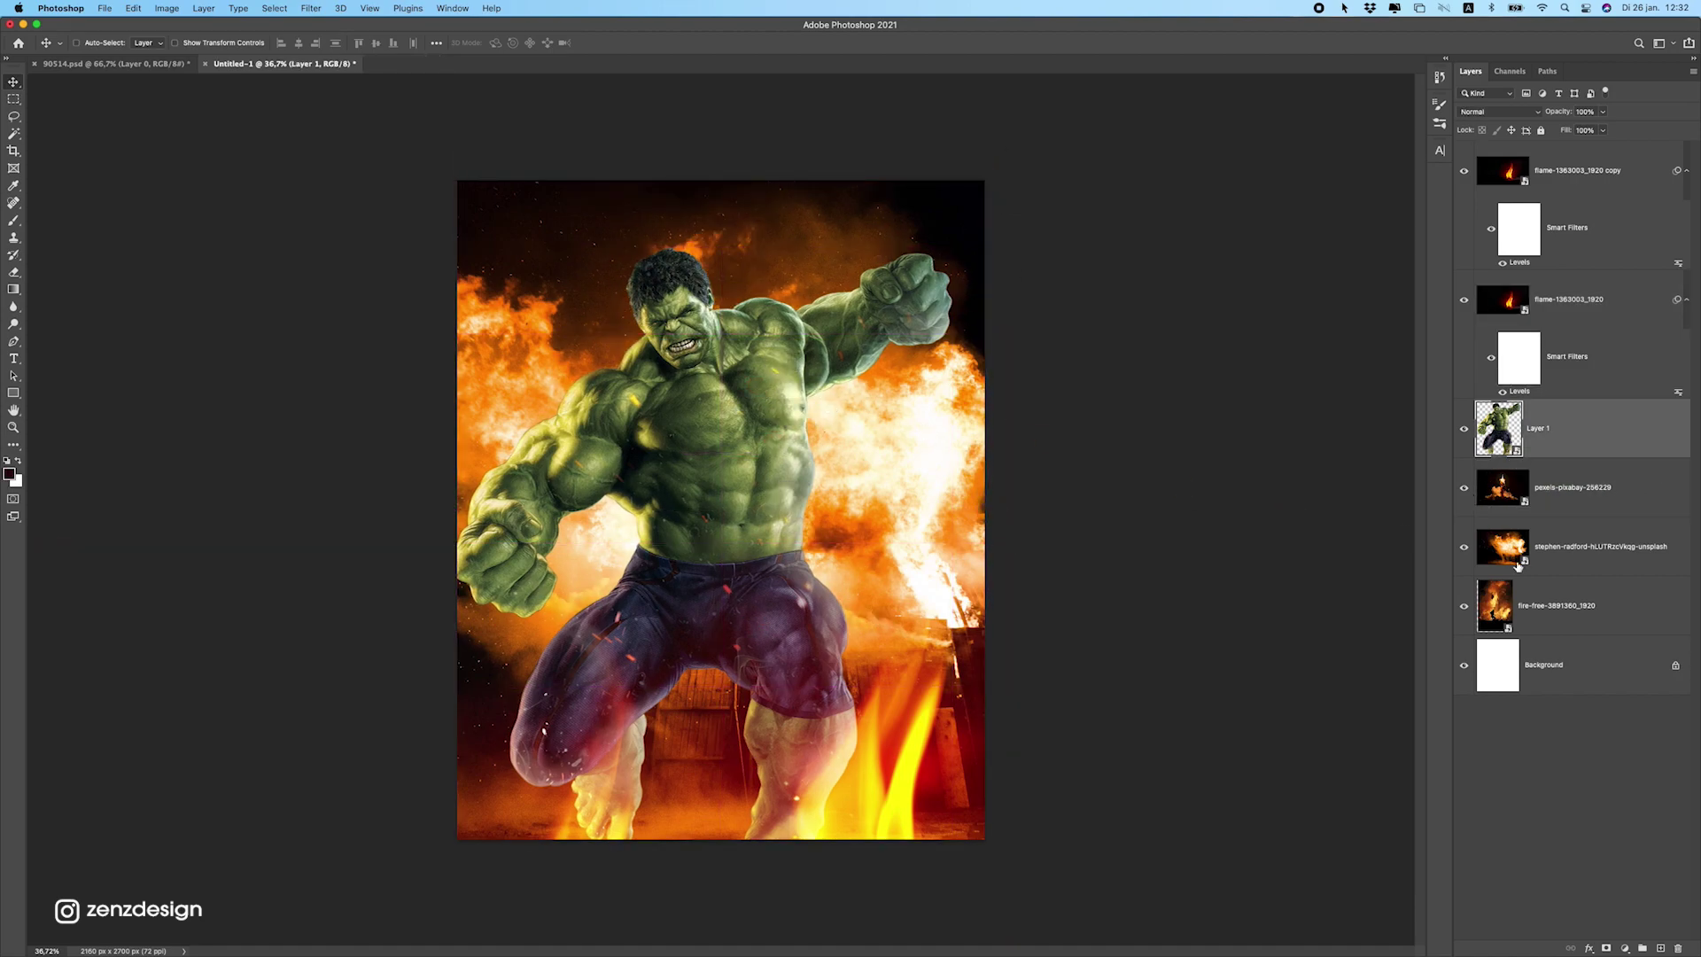
left_click(1545, 504)
left_click_drag(978, 324, 914, 177)
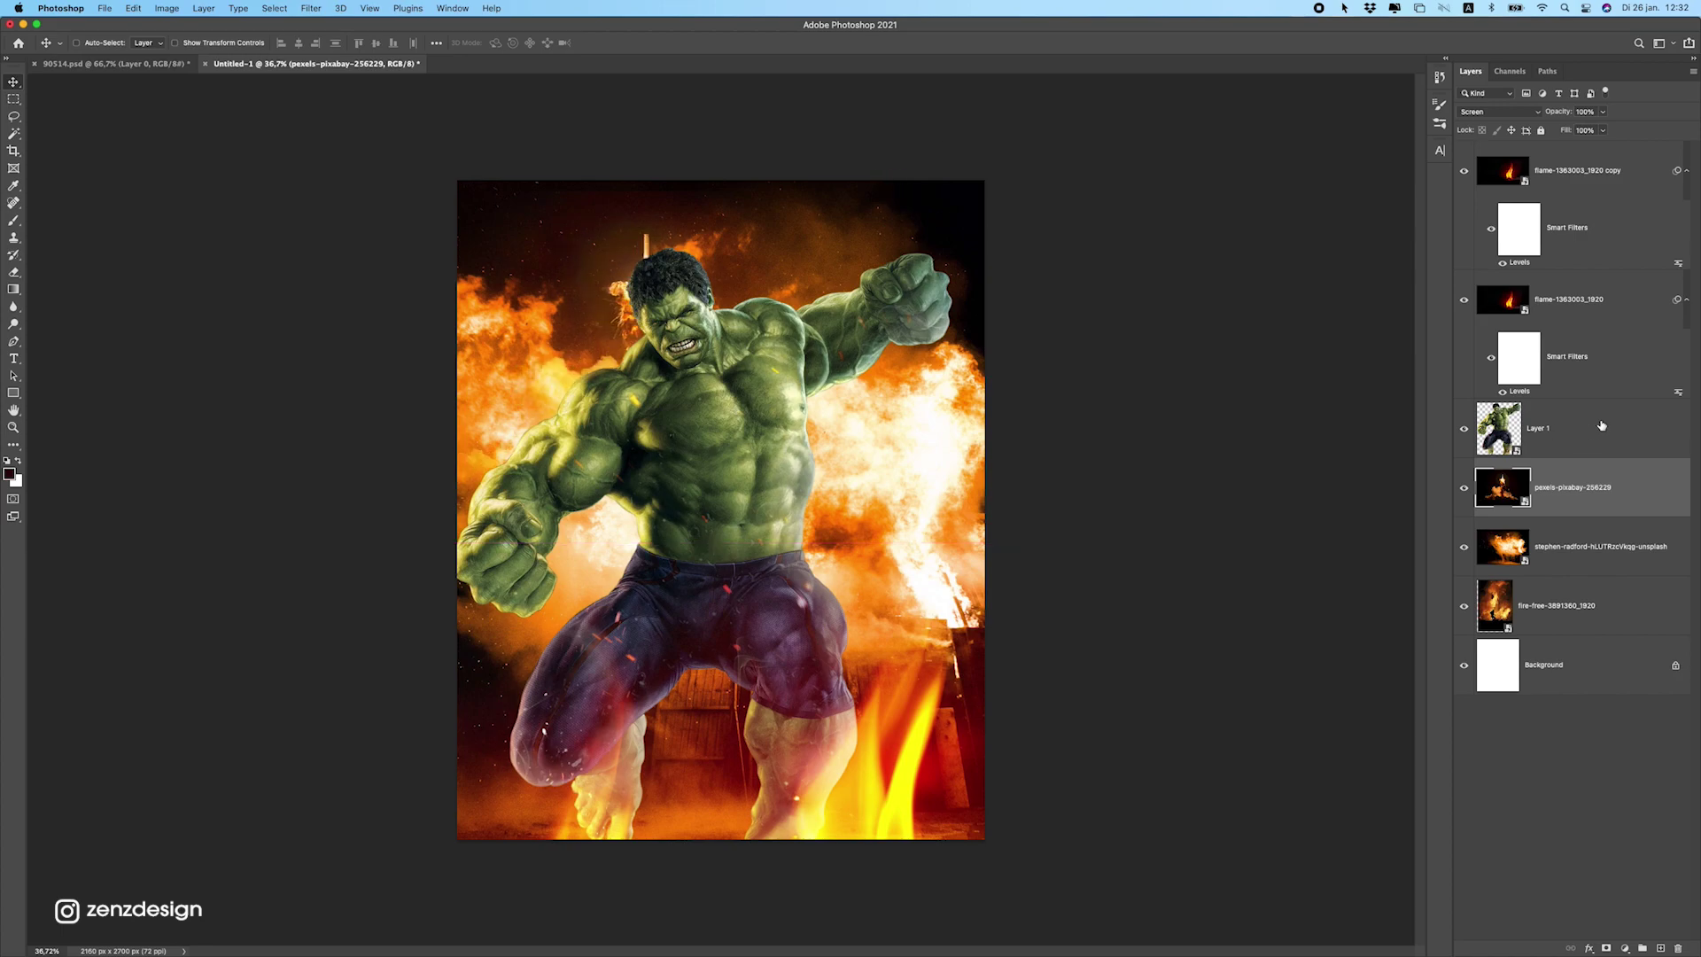
Add a Hue/Saturation adjustment clipped to the Hulk layer and lower the Master saturation to -20.
left_click(1583, 424)
left_click(1623, 948)
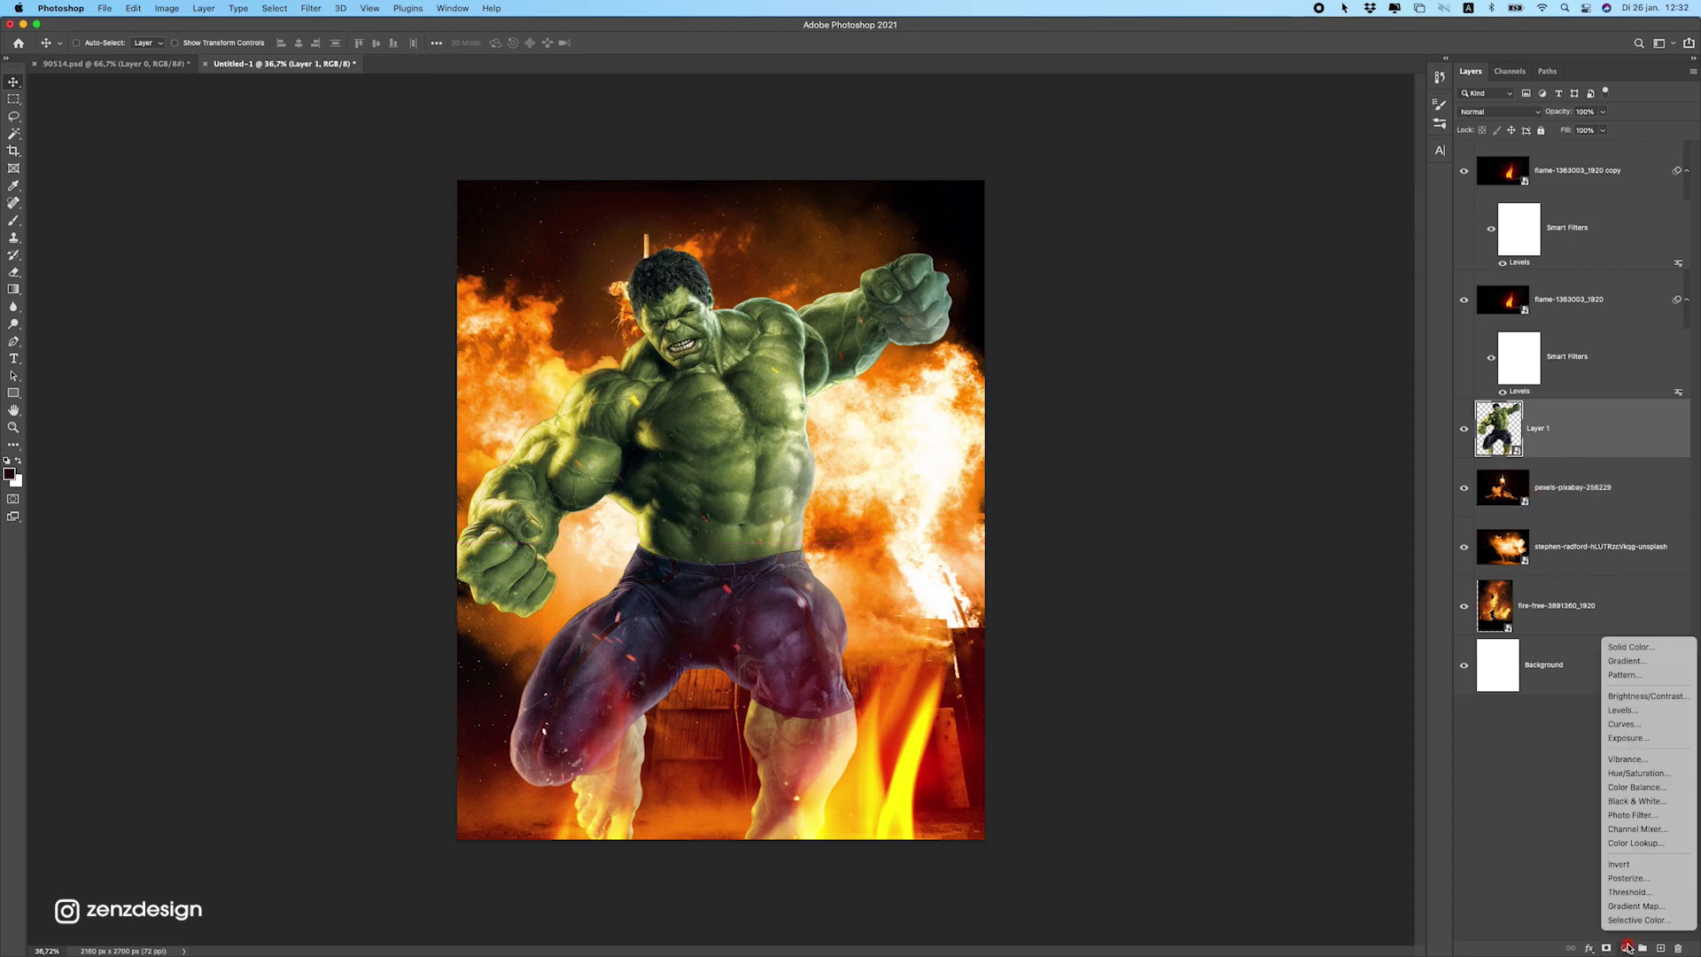
left_click(1661, 771)
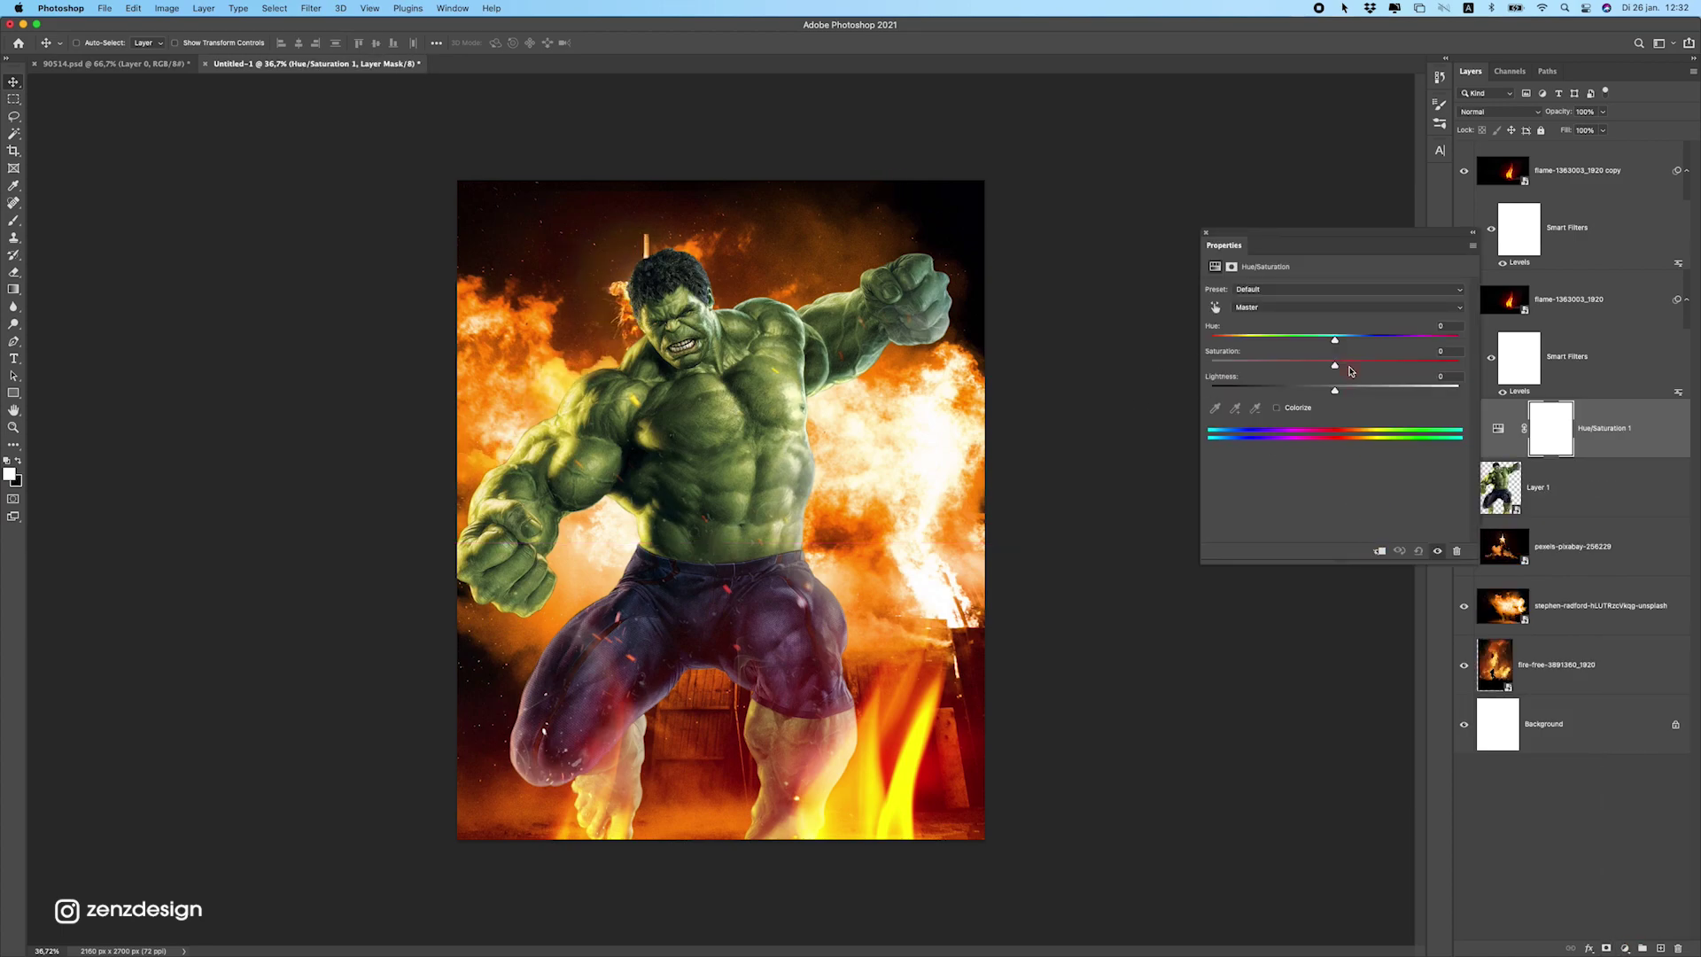
mouse_move(1314, 340)
left_mouse_down()
mouse_move(1284, 363)
mouse_move(1308, 359)
left_mouse_up()
key("super+z")
left_click(1378, 550)
key("super+z")
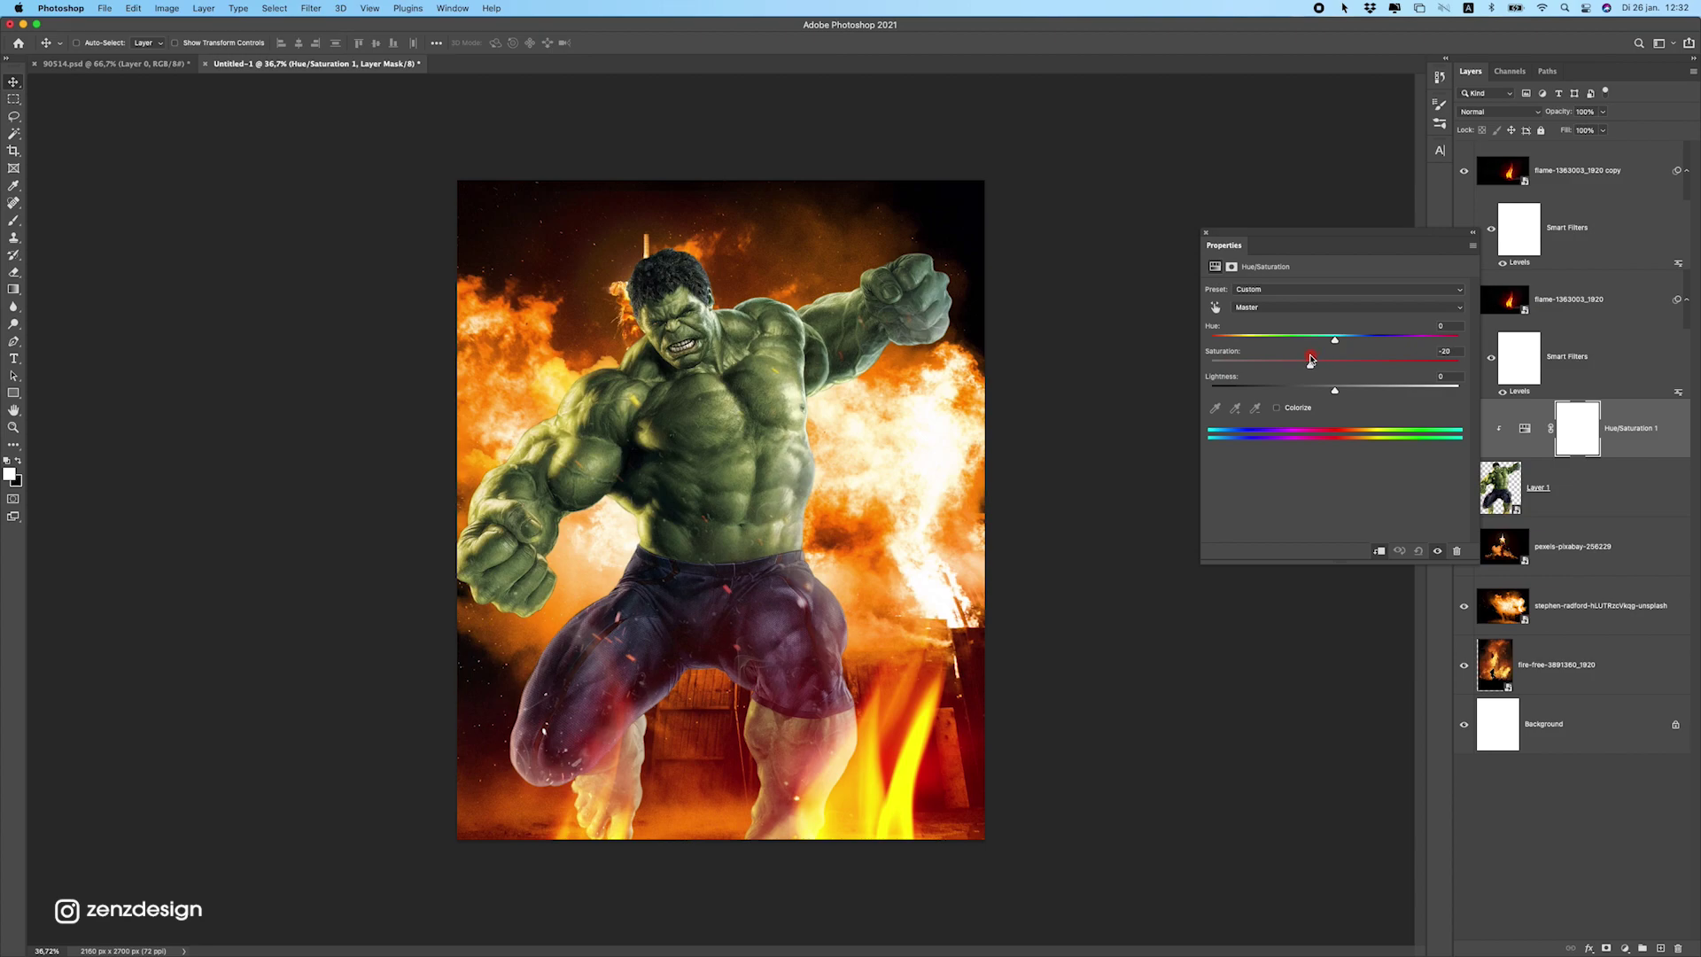
Set the hue of the Yellows range to -14 in the Hulk's Hue/Saturation adjustment.
left_click(1291, 305)
left_click(1332, 338)
left_click_drag(1368, 338, 1387, 345)
left_click_drag(1273, 353, 1334, 350)
left_click(1289, 307)
left_click(1284, 334)
left_click(1274, 309)
left_click(1276, 264)
mouse_move(1333, 365)
left_mouse_down()
mouse_move(1235, 367)
mouse_move(1363, 367)
mouse_move(1217, 364)
mouse_move(1390, 363)
mouse_move(1318, 342)
left_mouse_up()
key("super+z")
scroll(728, 494, "down", 10)
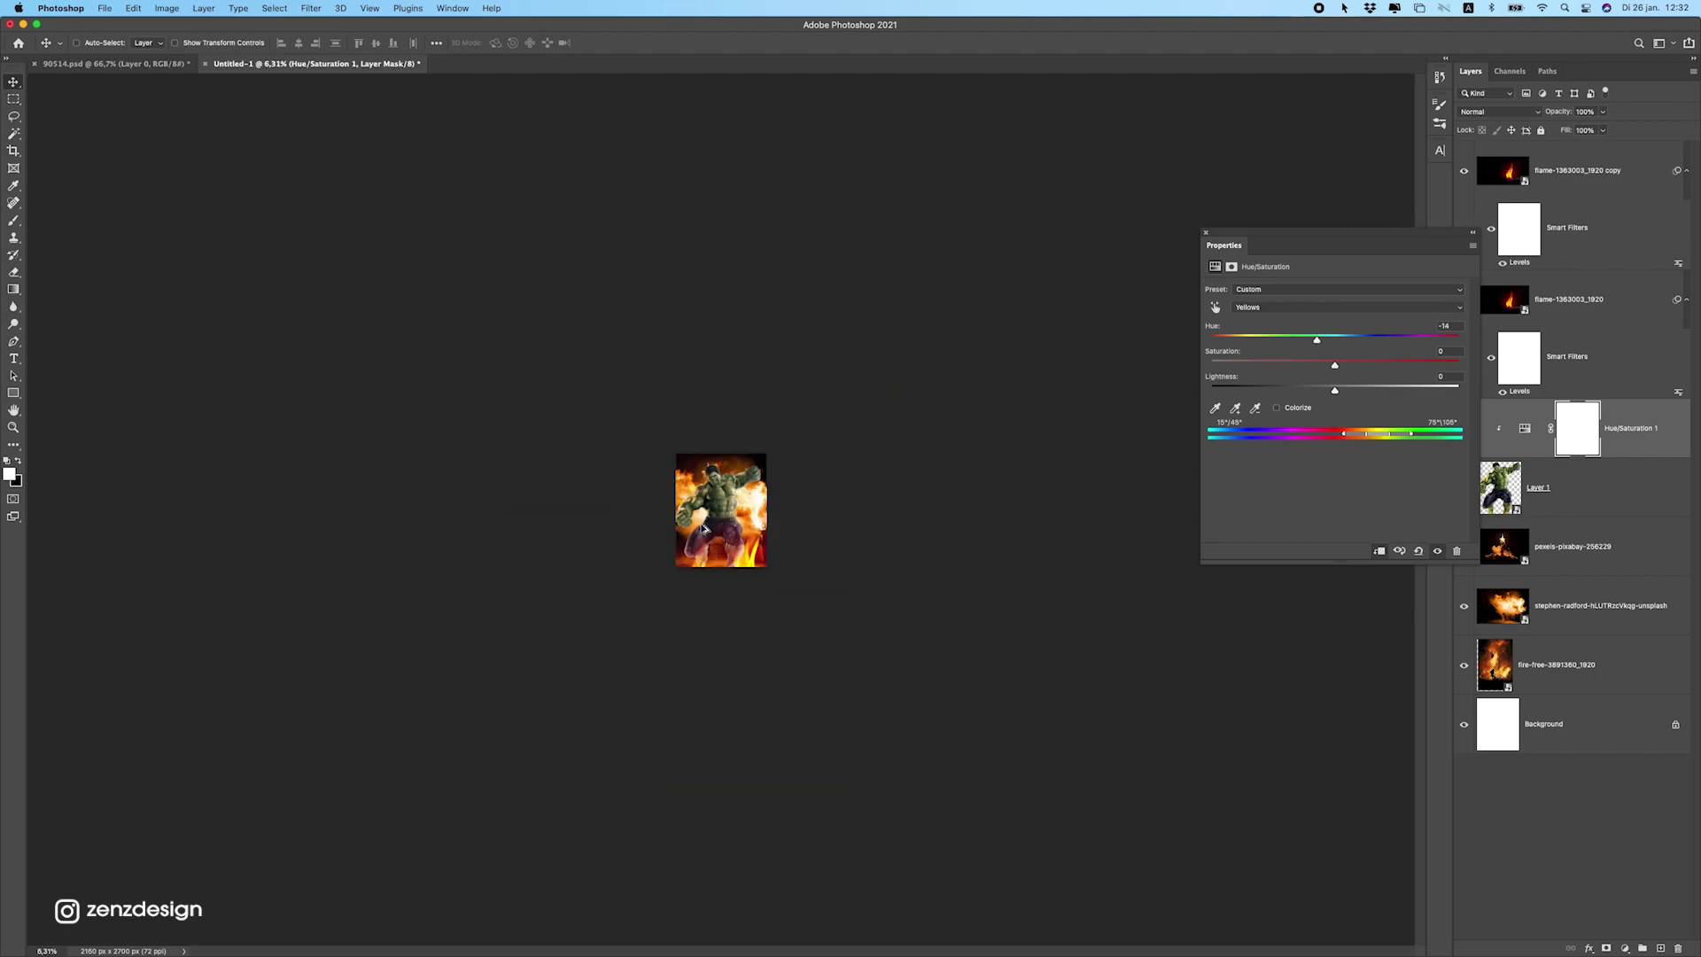
scroll(854, 478, "up", 10)
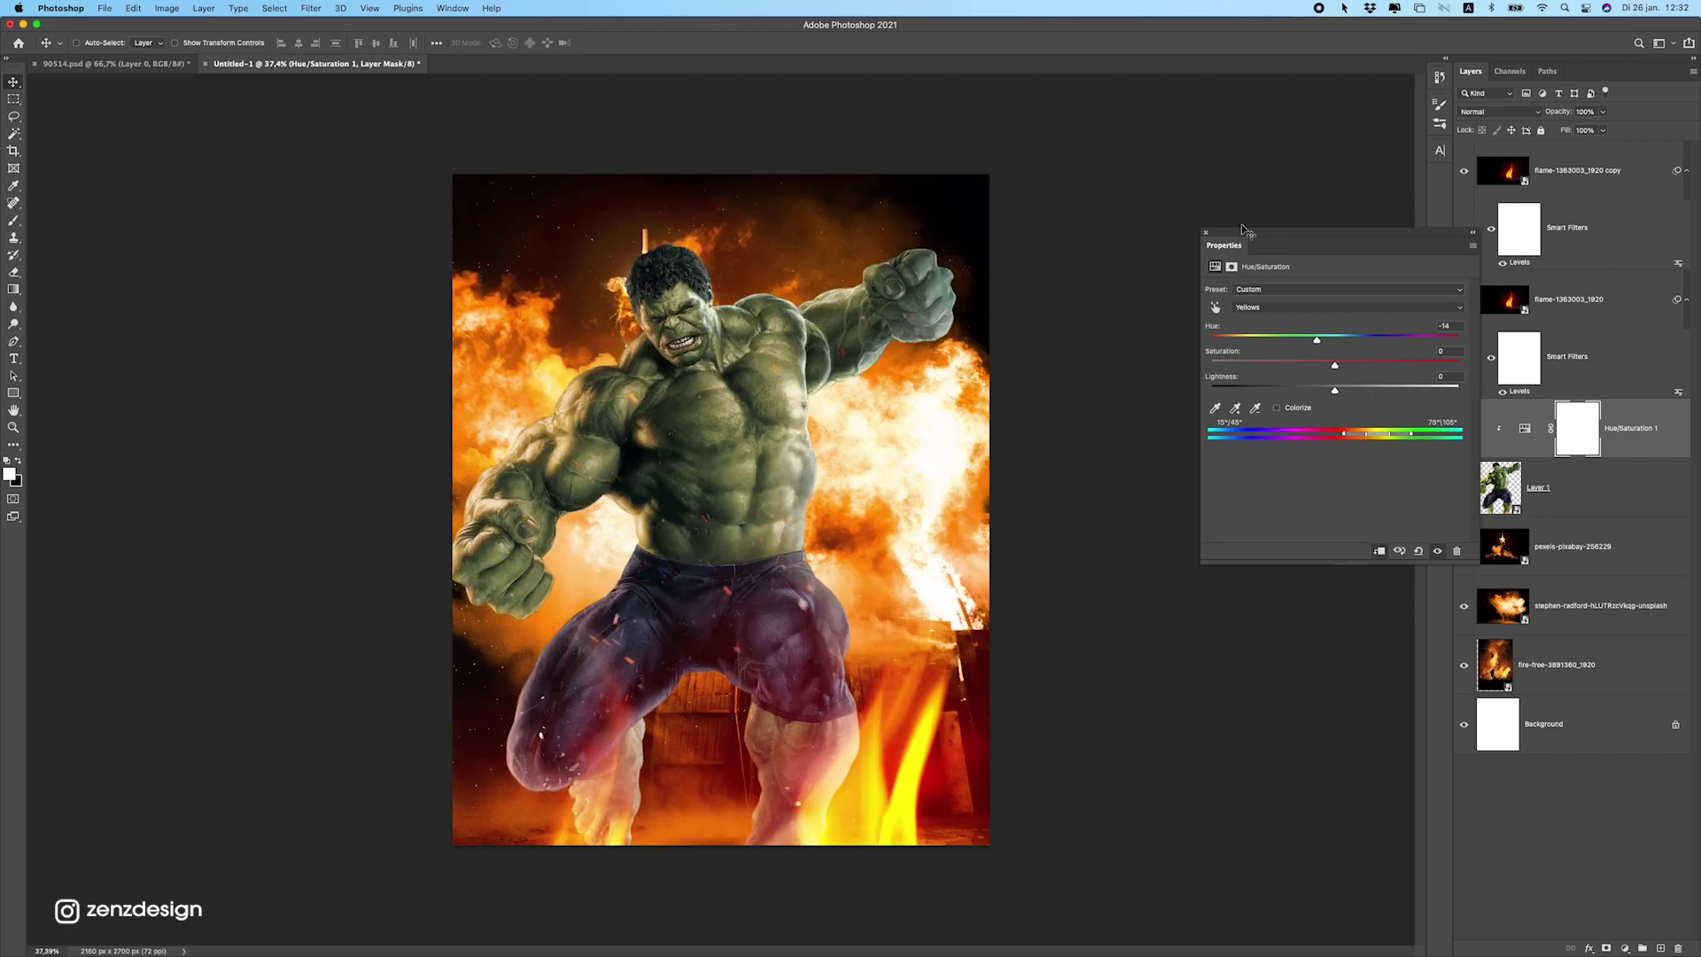
Select the Hulk layer and shift Hulk slightly to the right on the canvas.
left_click(1206, 232)
left_click(732, 333, "super")
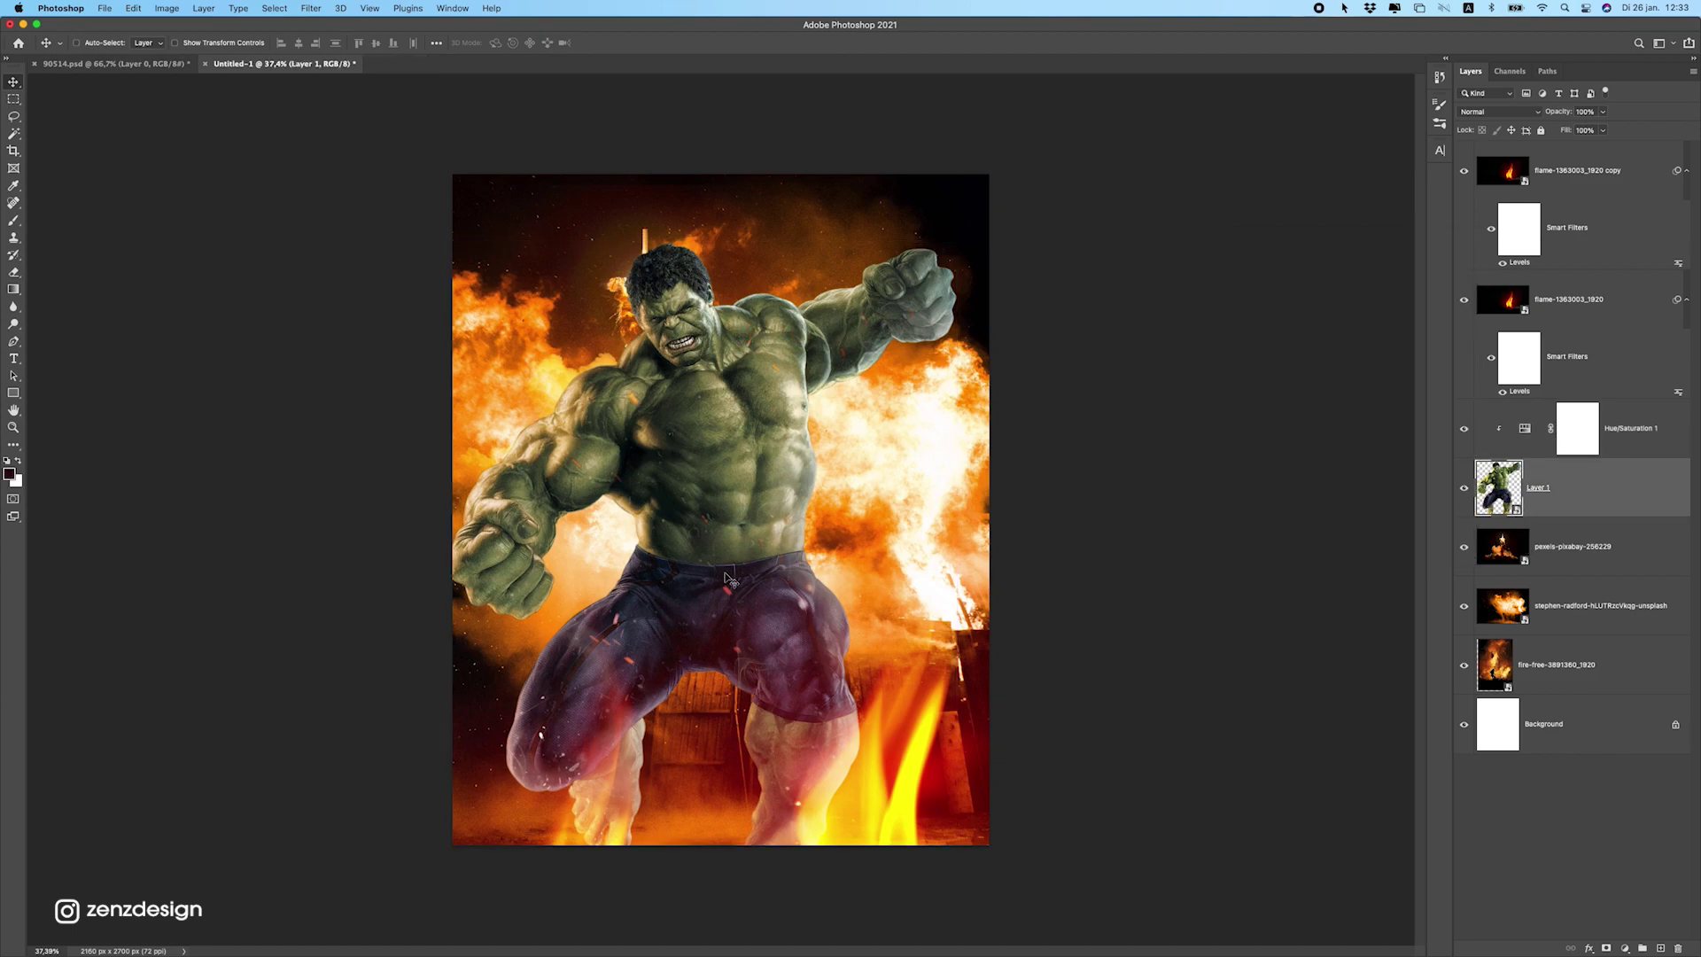
left_click_drag(704, 533, 726, 536)
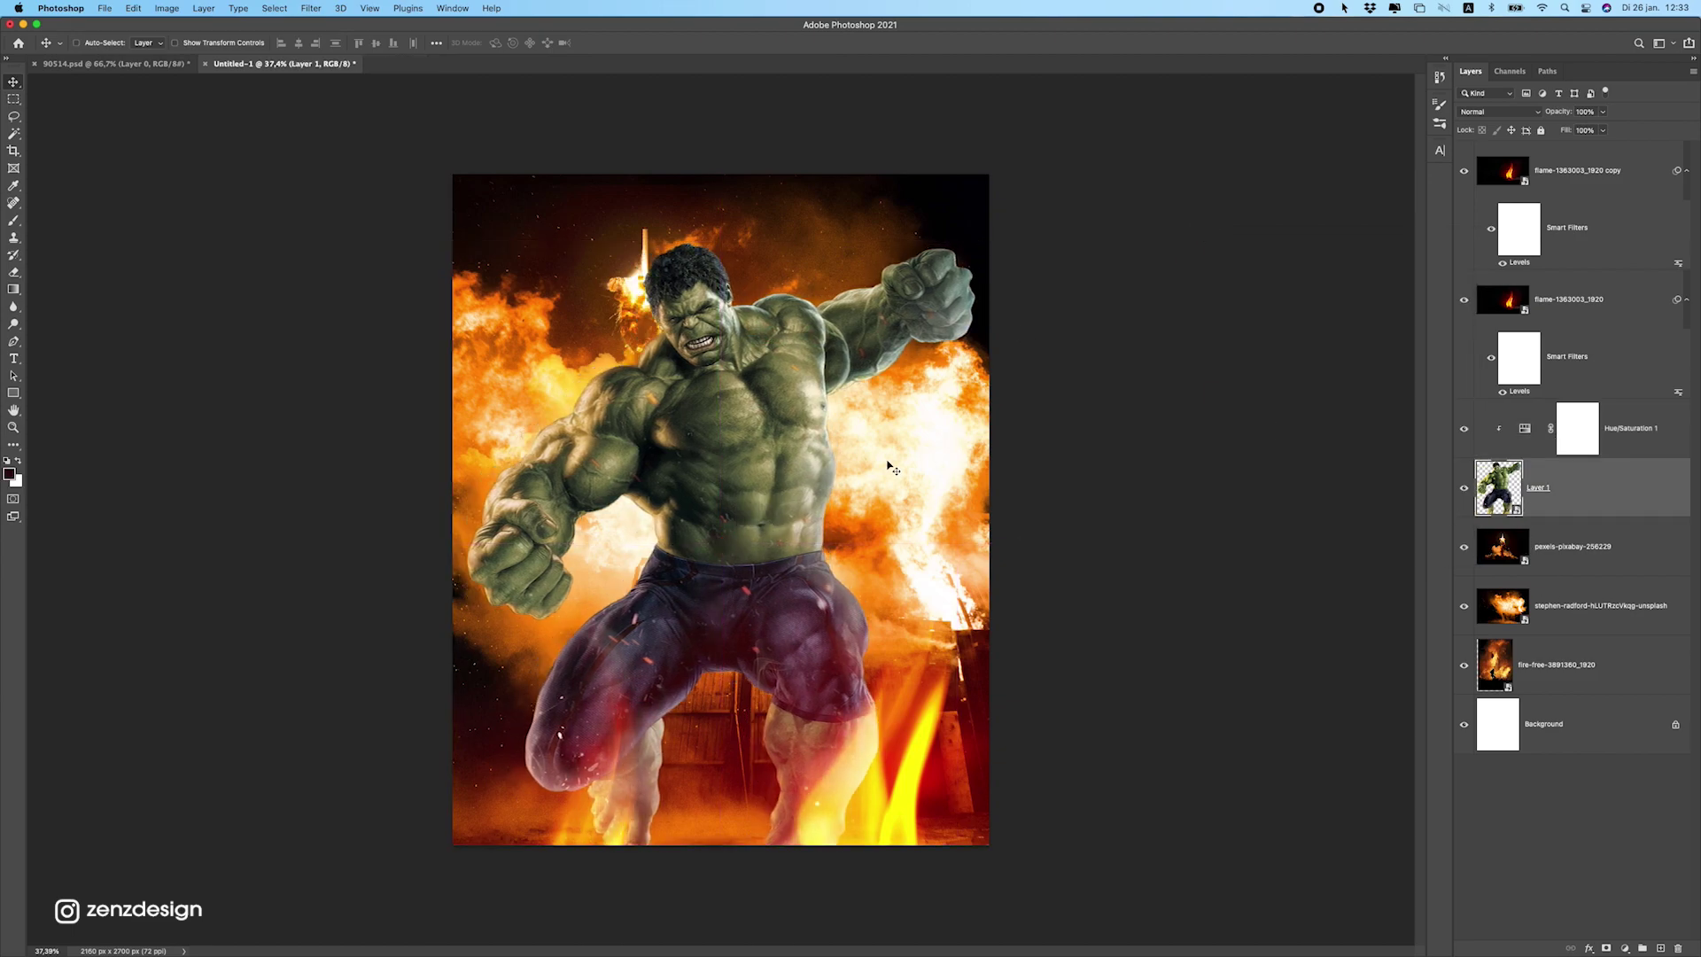
Add a Curves adjustment clipped to the Hulk layer and lower its white point to an output of 128.
left_click(1633, 951)
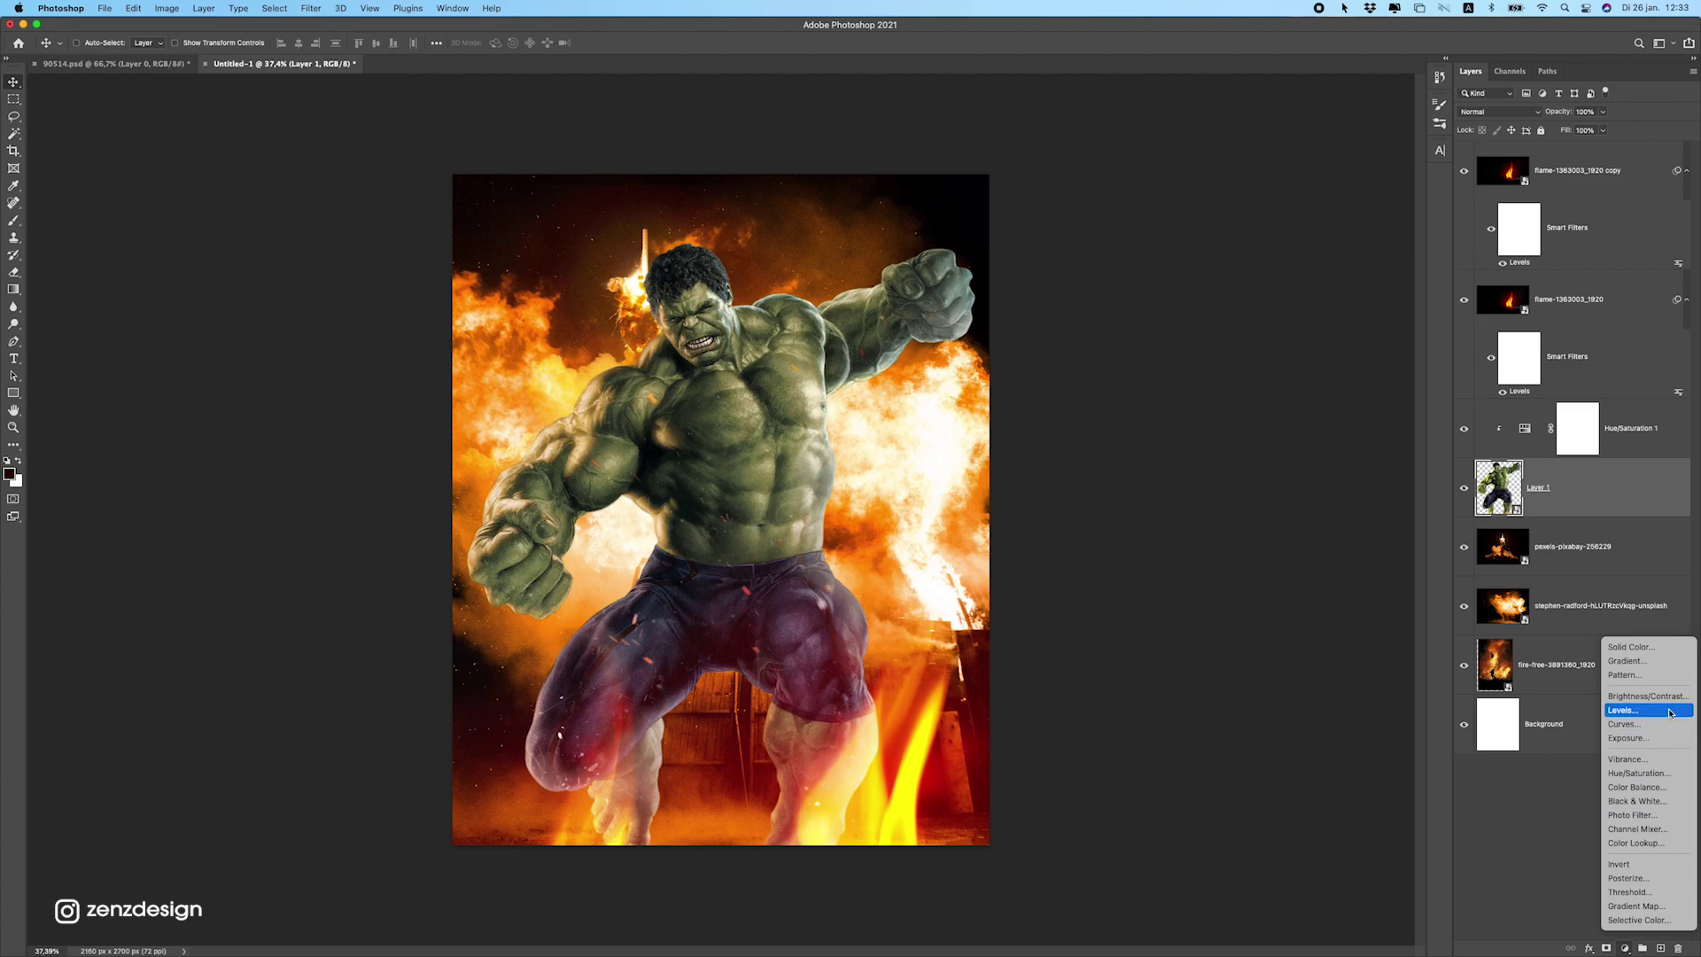
left_click(1647, 736)
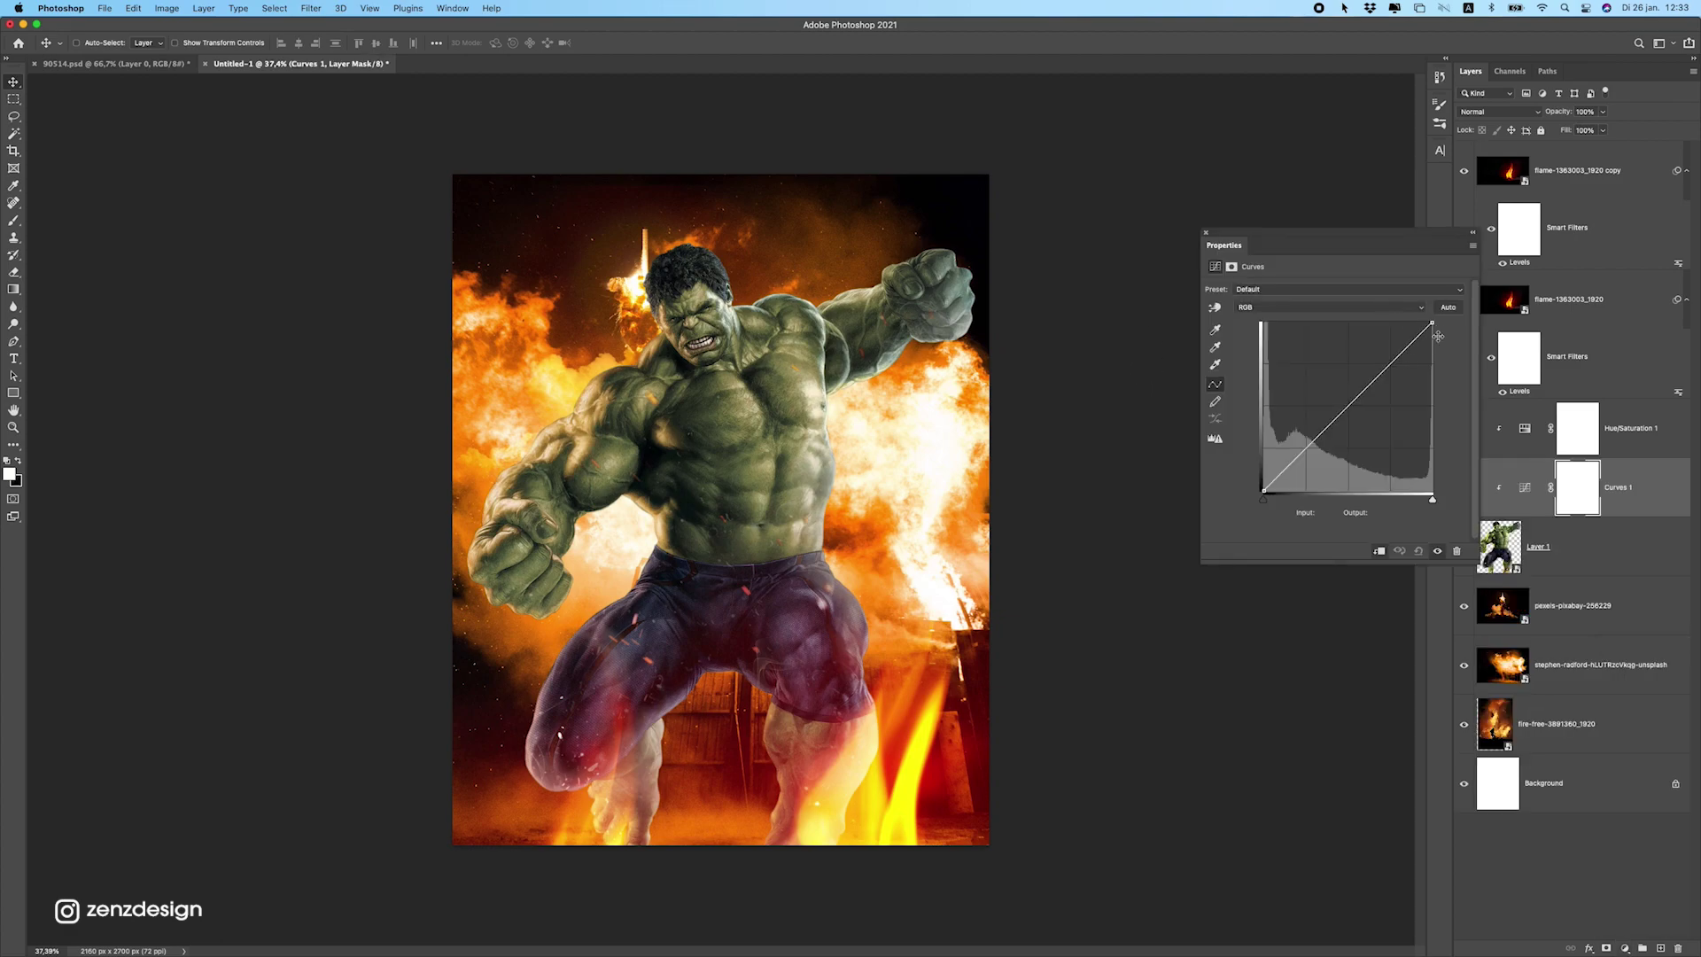
left_click_drag(1432, 324, 1459, 405)
Choose the Soft Round brush and target the Curves layer's mask.
left_click(11, 220)
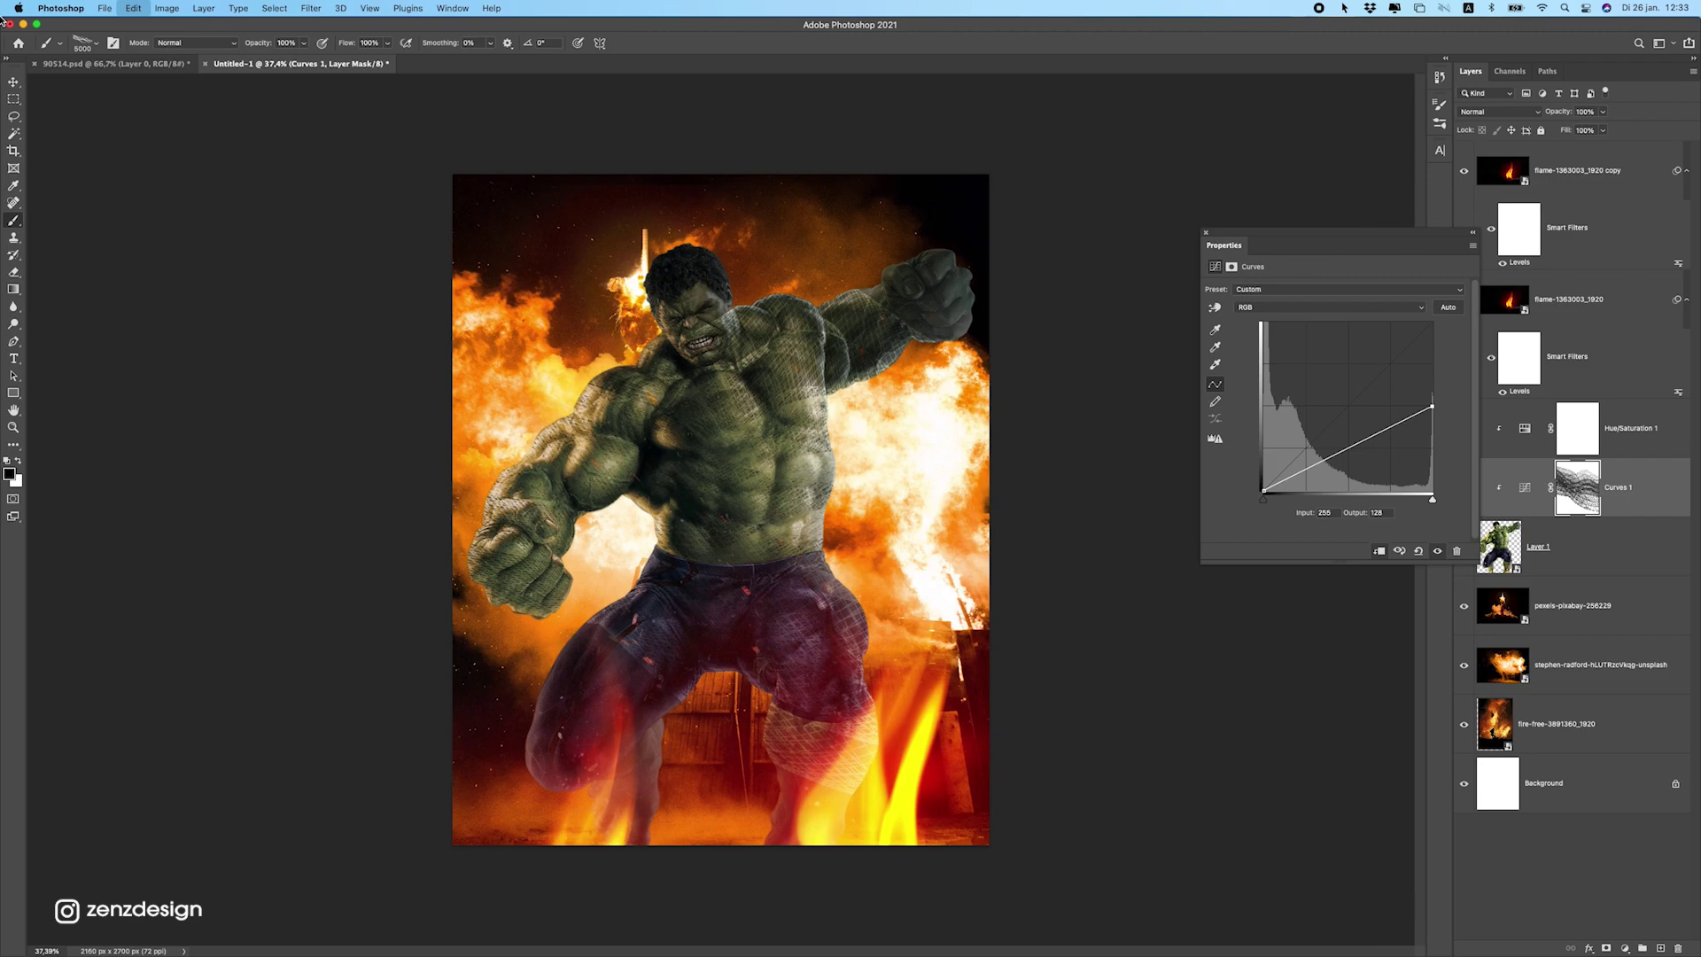
left_click(82, 42)
left_click(24, 191)
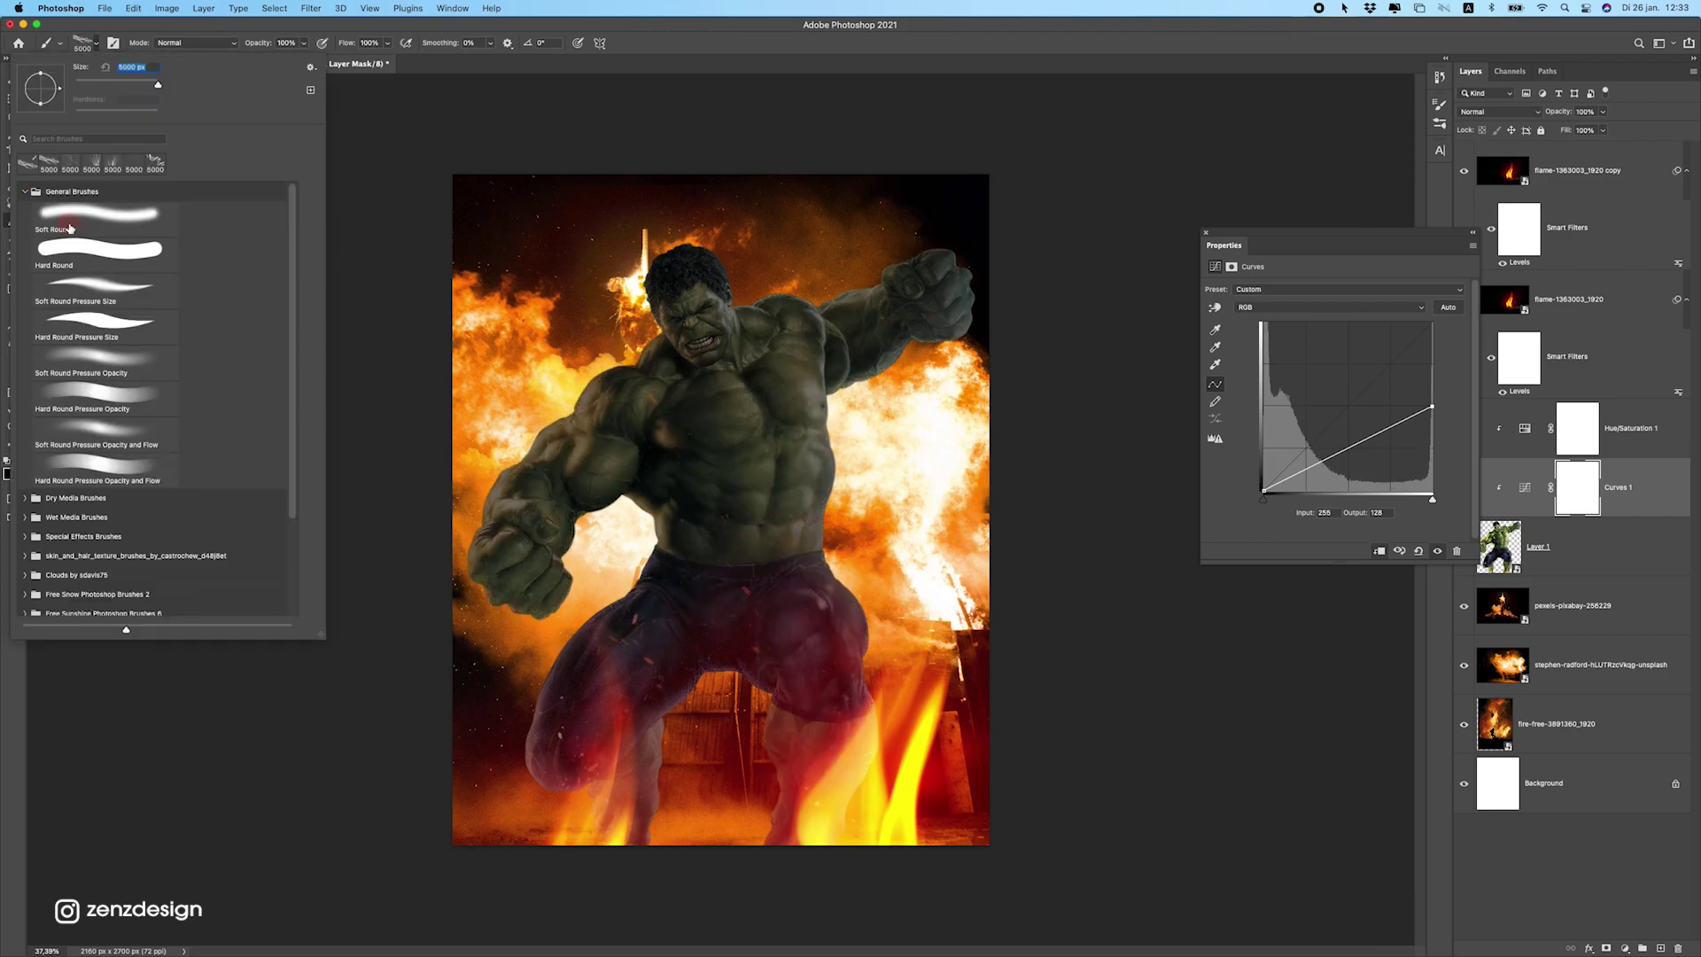
left_click(71, 217)
left_click(830, 166)
left_click(1591, 501)
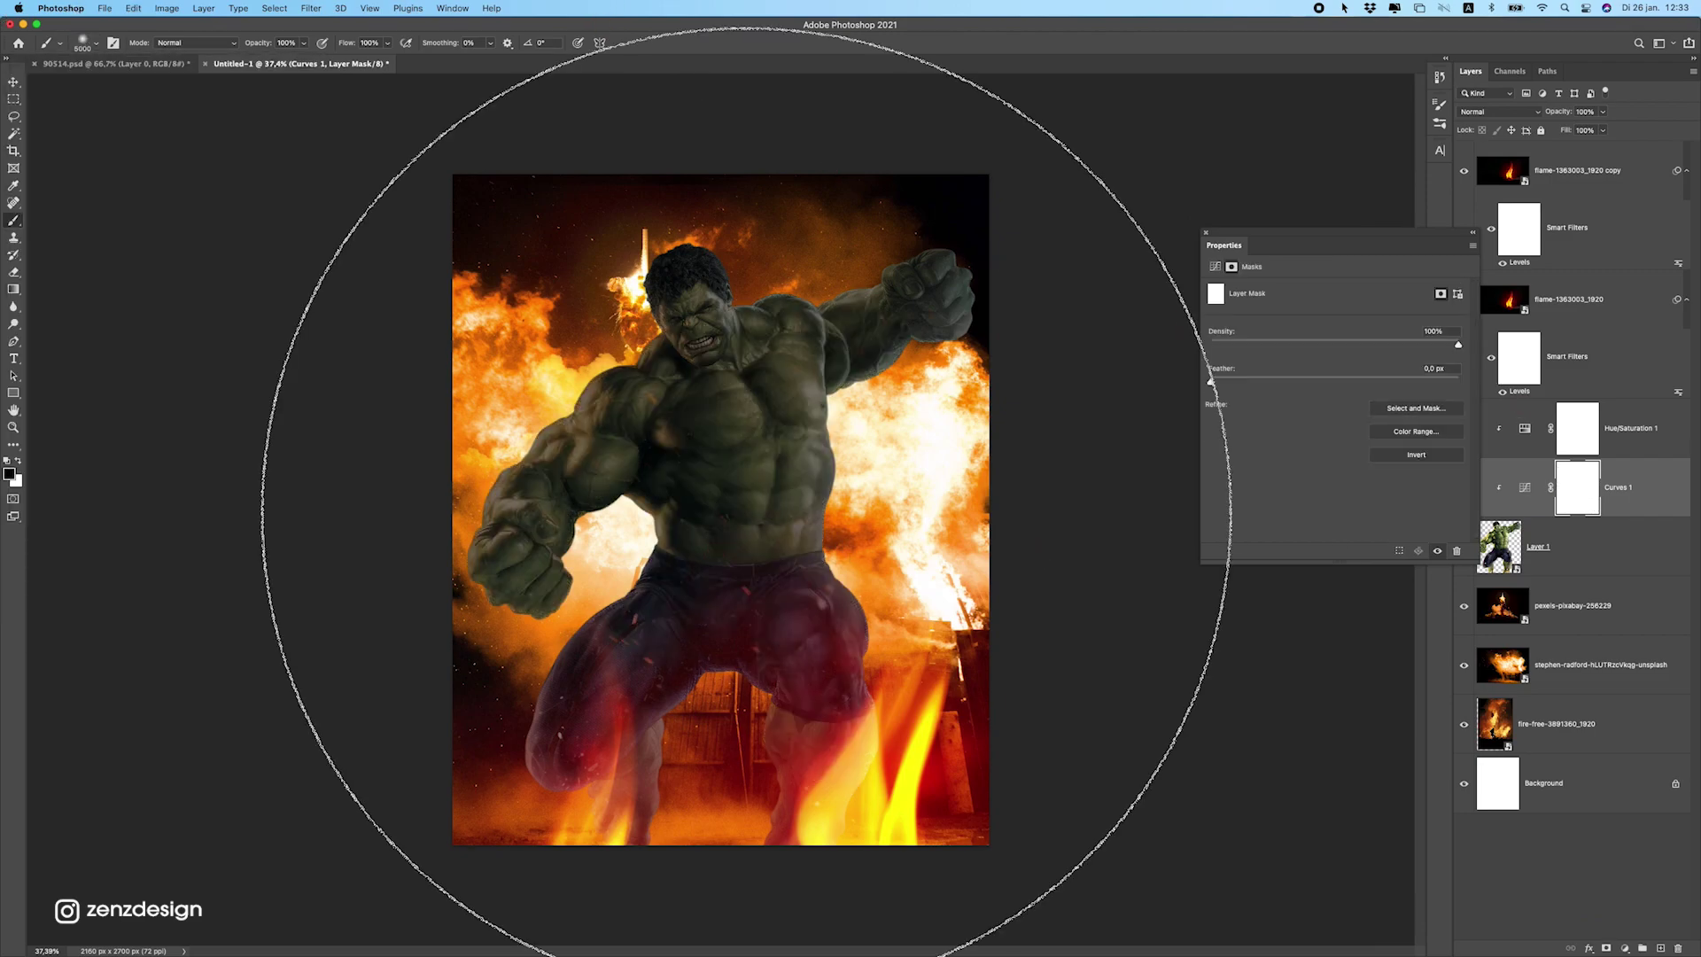
Resize the soft brush to 300 px and paint black on the Curves mask along the torso beneath Hulk's raised arm.
key("bracketleft")
key("bracketleft")
key("bracketleft")
key("bracketleft")
key("bracketleft")
key("bracketleft")
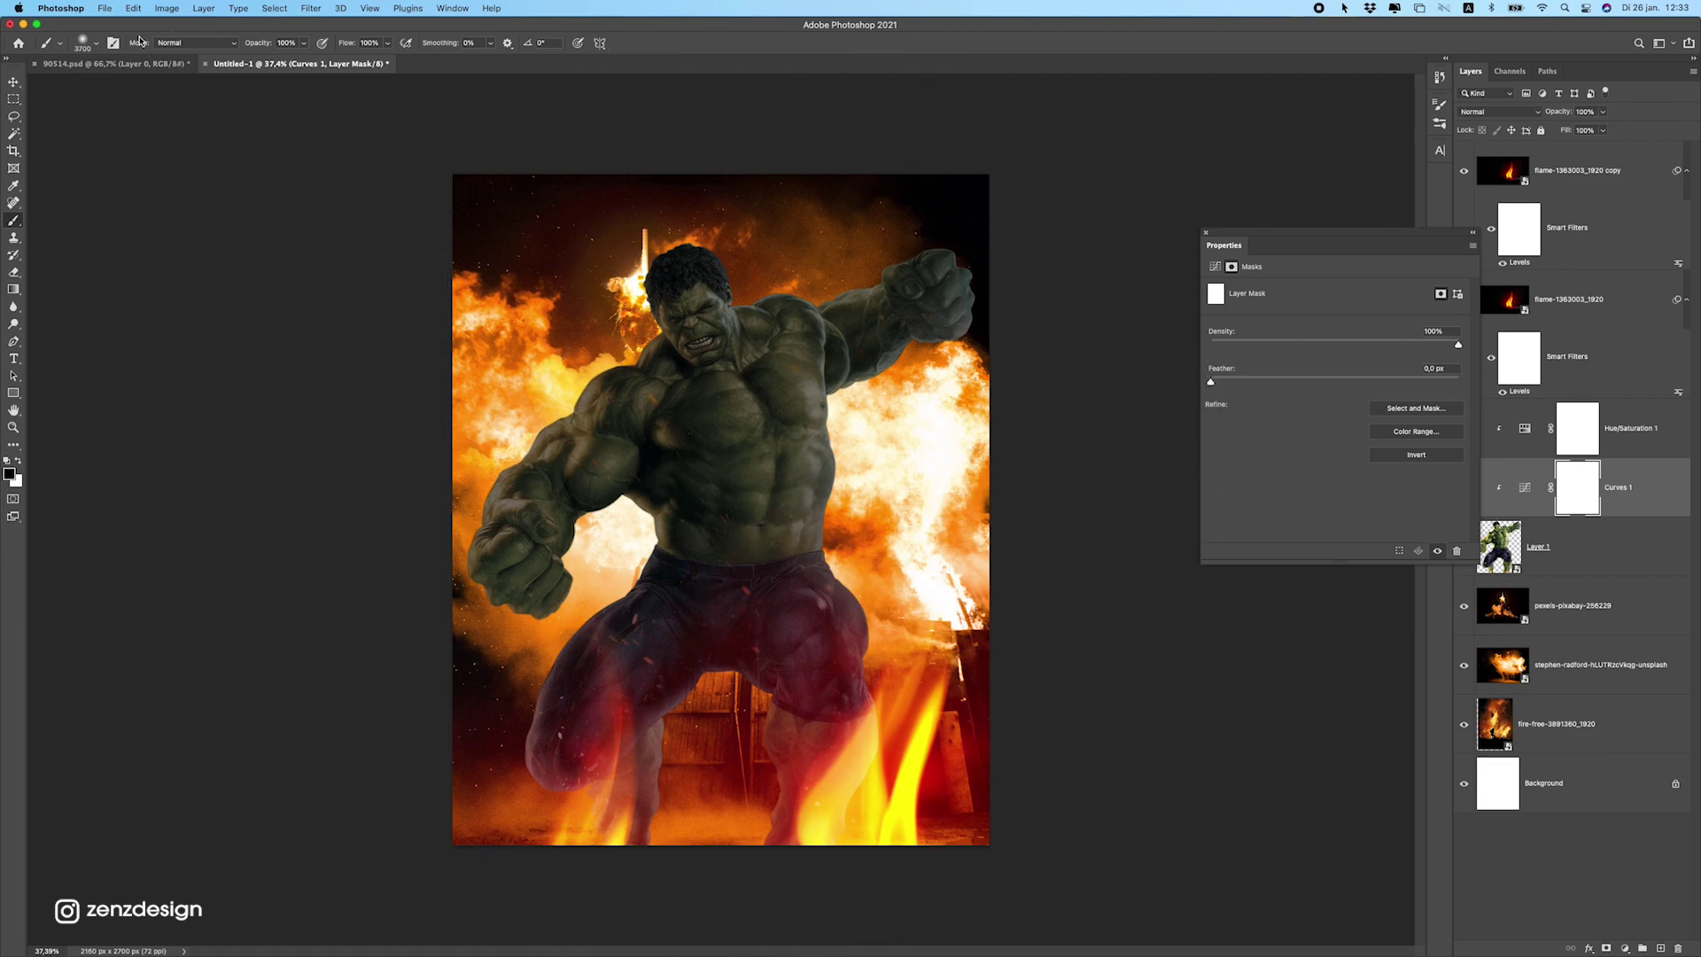
key("bracketleft")
key("bracketleft")
key("bracketleft")
key("bracketleft")
key("bracketleft")
key("bracketleft")
key("bracketleft")
left_click(78, 46)
type("125")
key("Return")
key("bracketright")
key("bracketright")
key("bracketright")
key("bracketright")
mouse_move(825, 549)
left_mouse_down()
mouse_move(820, 499)
mouse_move(873, 529)
mouse_move(865, 411)
mouse_move(835, 425)
mouse_move(939, 411)
mouse_move(858, 405)
left_mouse_up()
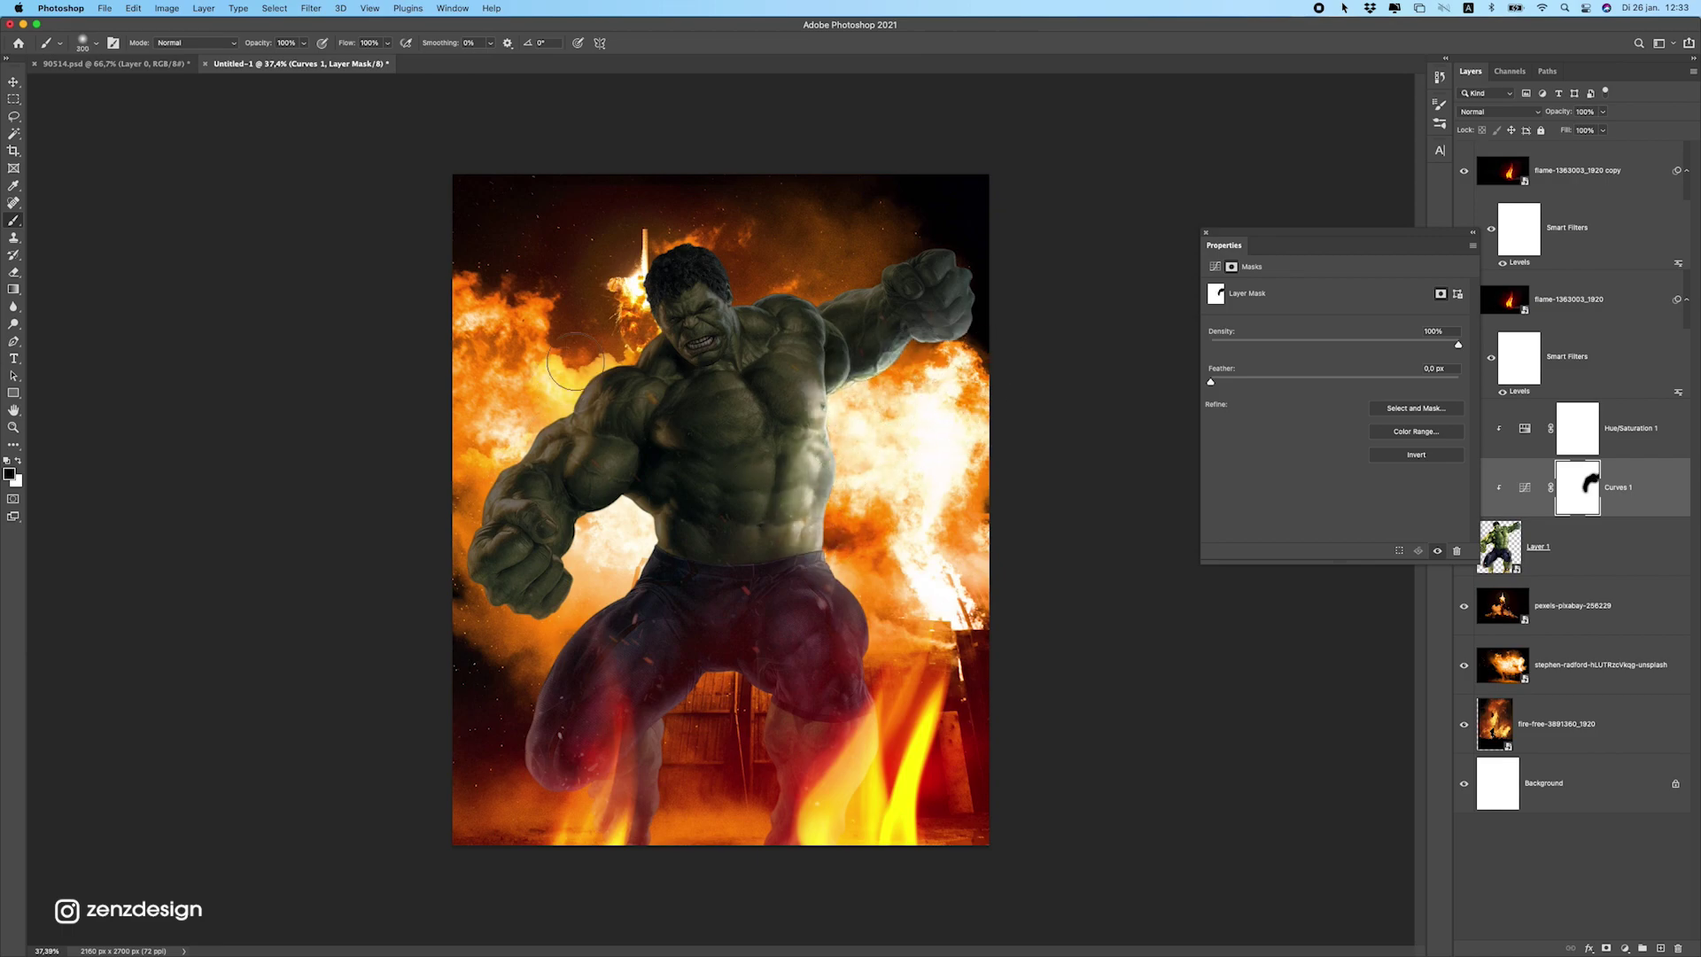
Paint black on the Curves mask along the edges of Hulk's arms, torso and legs, and undo the last stroke.
mouse_move(629, 443)
left_mouse_down()
mouse_move(575, 372)
mouse_move(484, 426)
mouse_move(444, 547)
mouse_move(449, 616)
mouse_move(567, 575)
mouse_move(634, 506)
mouse_move(763, 575)
mouse_move(787, 625)
left_mouse_up()
key("]")
key("]")
key("]")
left_click_drag(850, 709, 872, 518)
left_click_drag(842, 420, 905, 366)
mouse_move(695, 338)
left_mouse_down()
mouse_move(767, 243)
mouse_move(811, 261)
mouse_move(737, 287)
mouse_move(808, 273)
left_mouse_up()
key("super+z")
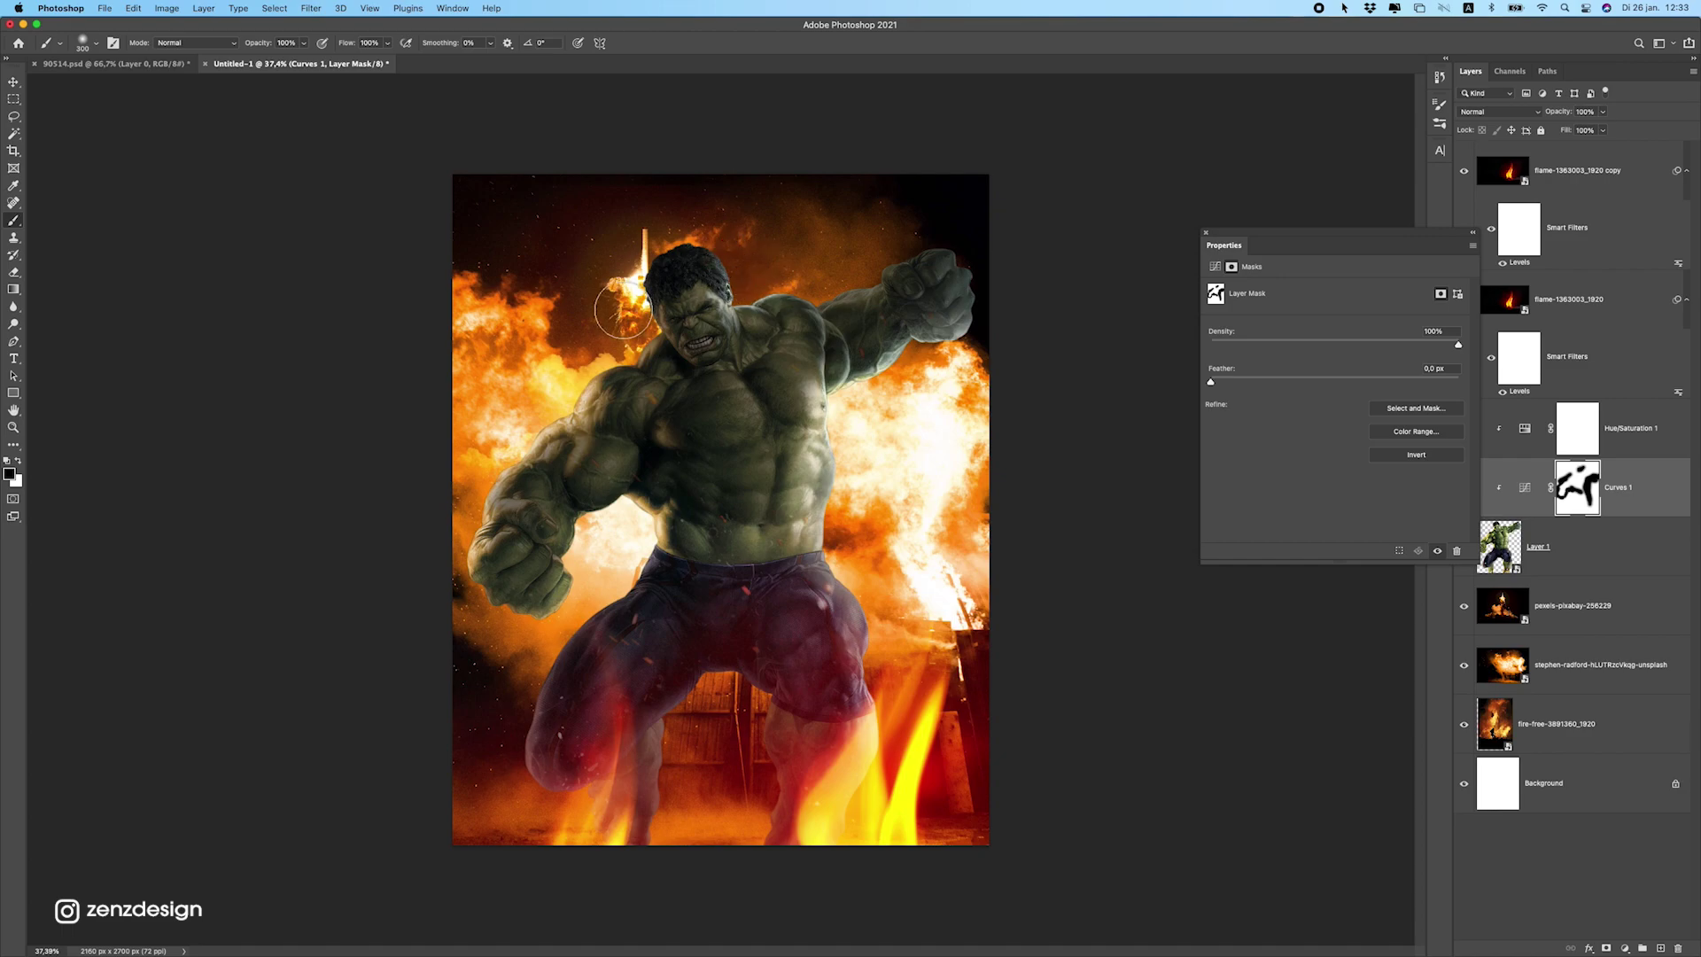
Extend the black mask strokes beside Hulk's head and along his raised fist, waist and lowered fist.
mouse_move(623, 311)
left_mouse_down()
mouse_move(502, 285)
mouse_move(649, 342)
left_mouse_up()
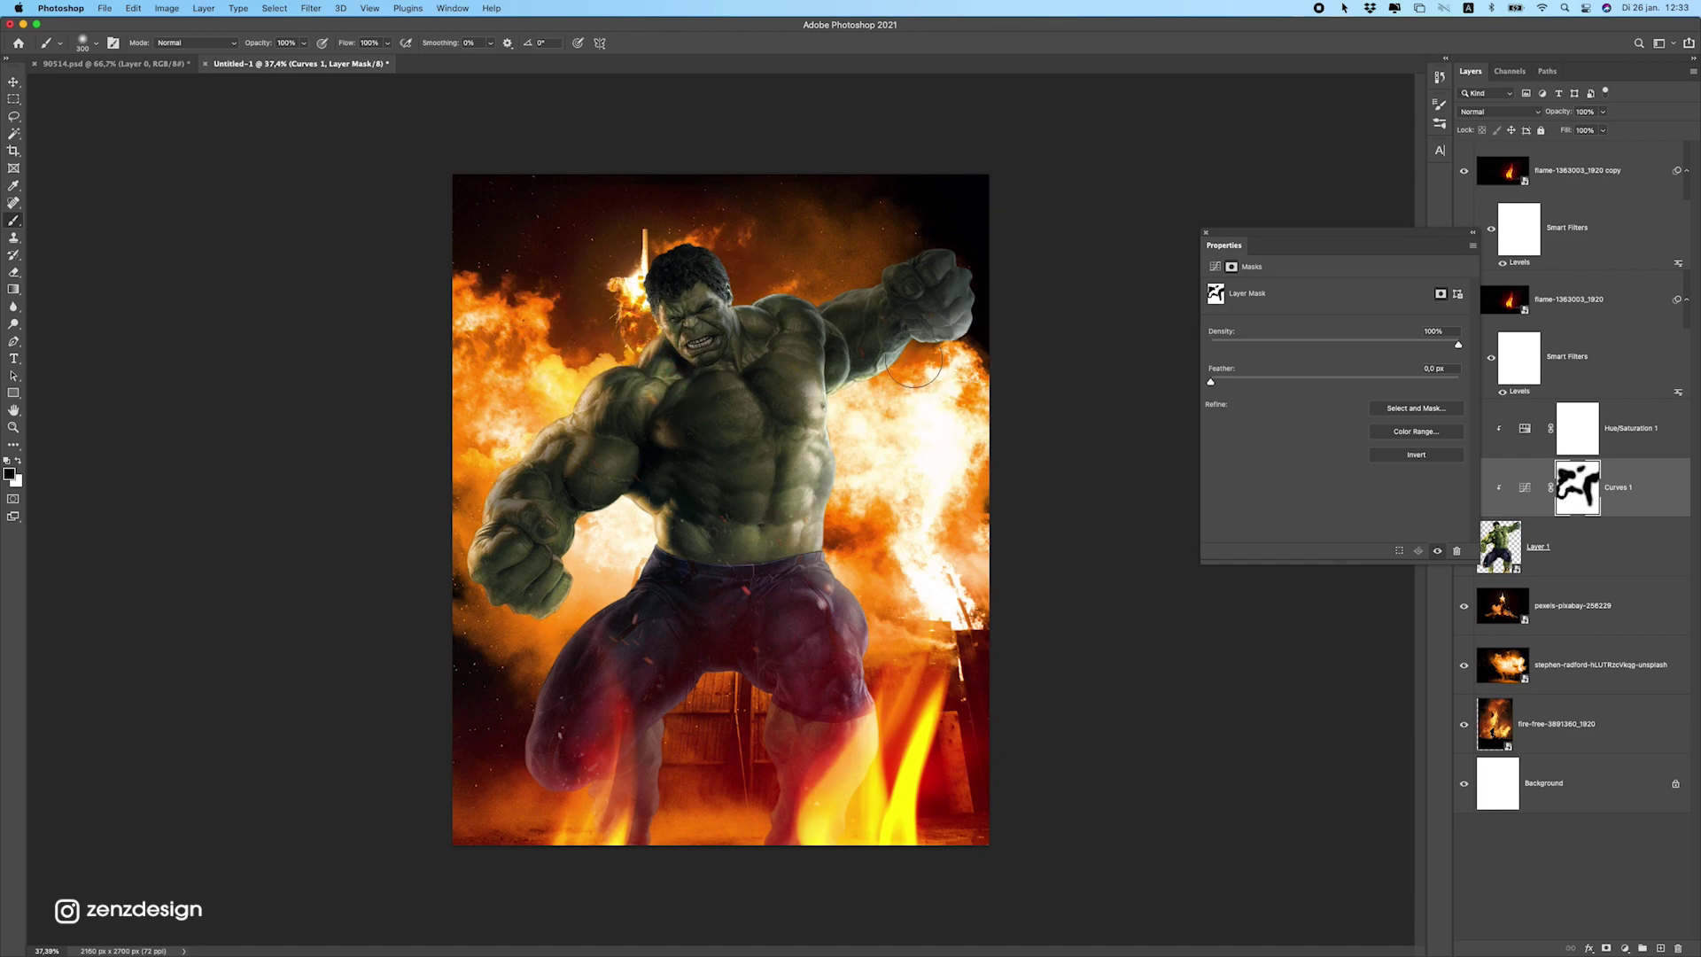
left_click_drag(957, 297, 931, 335)
left_click_drag(896, 485, 819, 580)
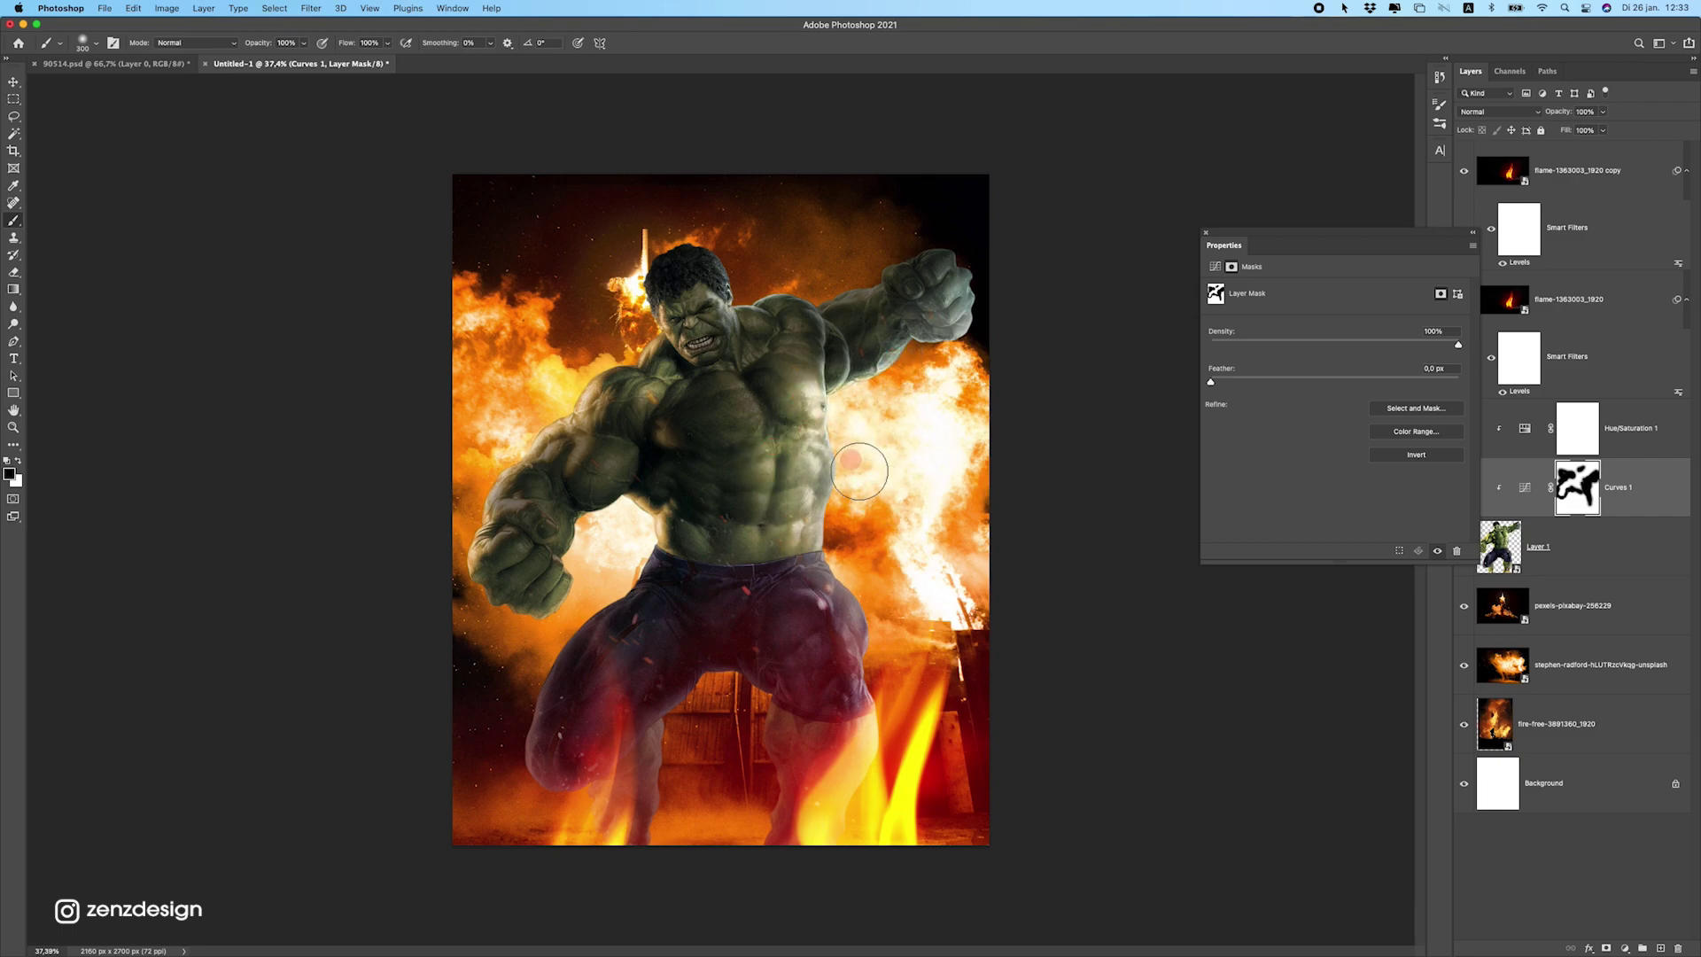
scroll(912, 490, "down", 5)
scroll(913, 490, "up", 5)
left_click(683, 517)
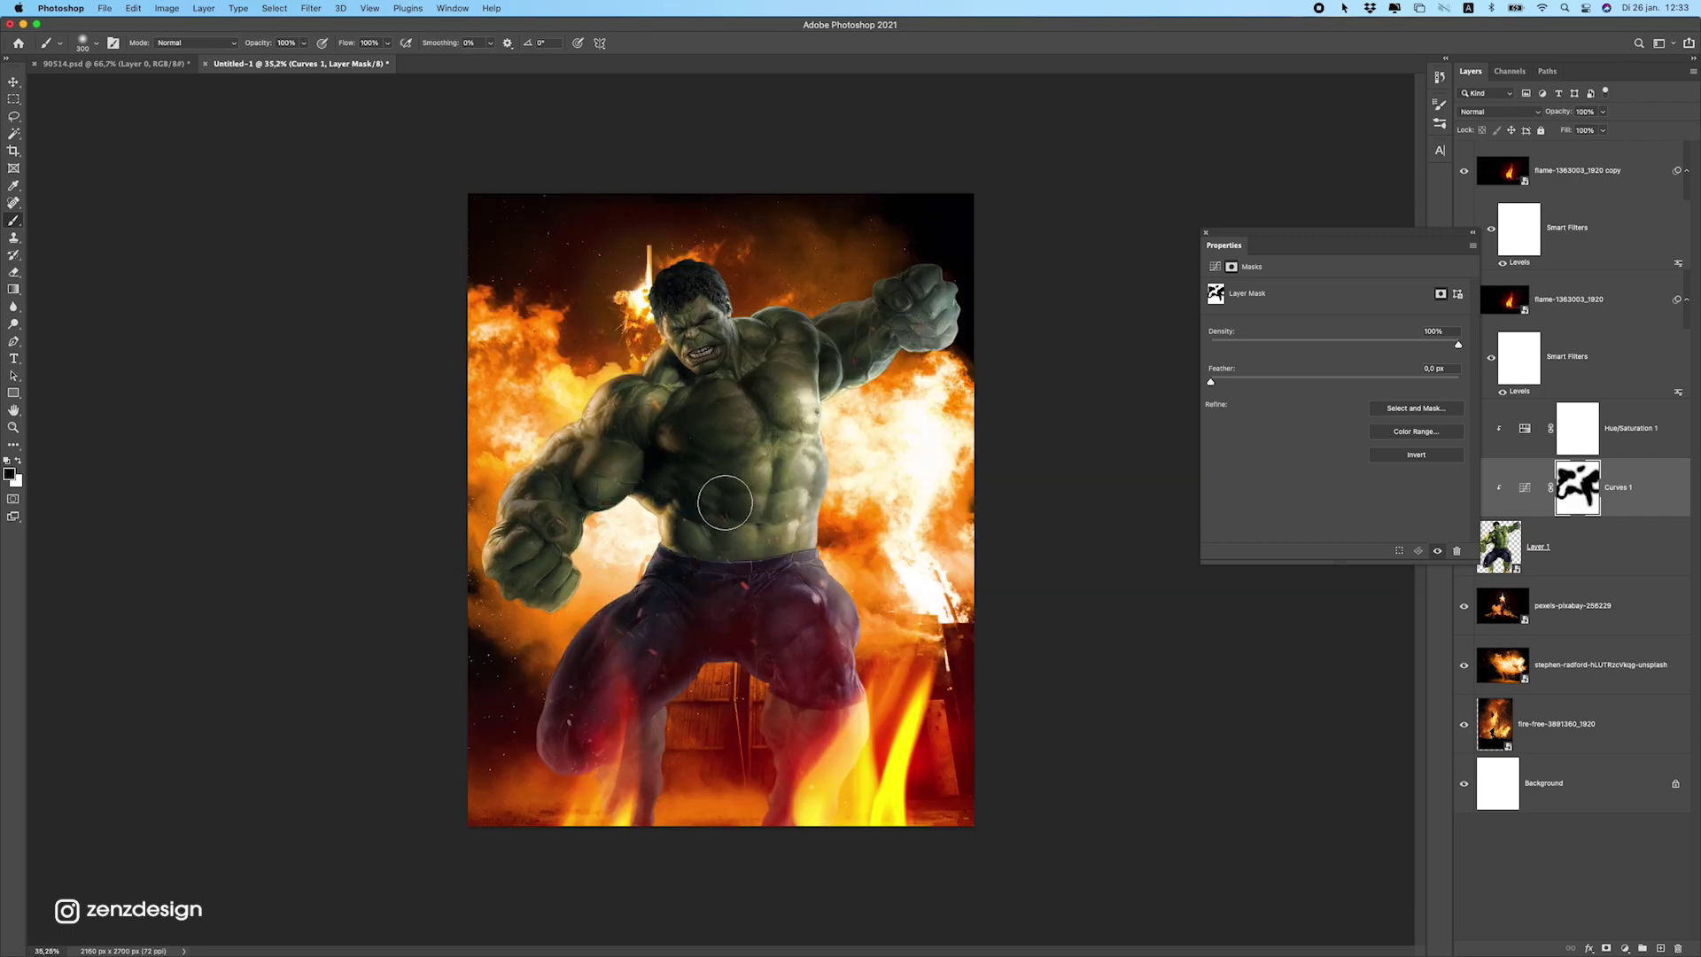
mouse_move(483, 495)
left_mouse_down()
mouse_move(453, 583)
mouse_move(487, 603)
left_mouse_up()
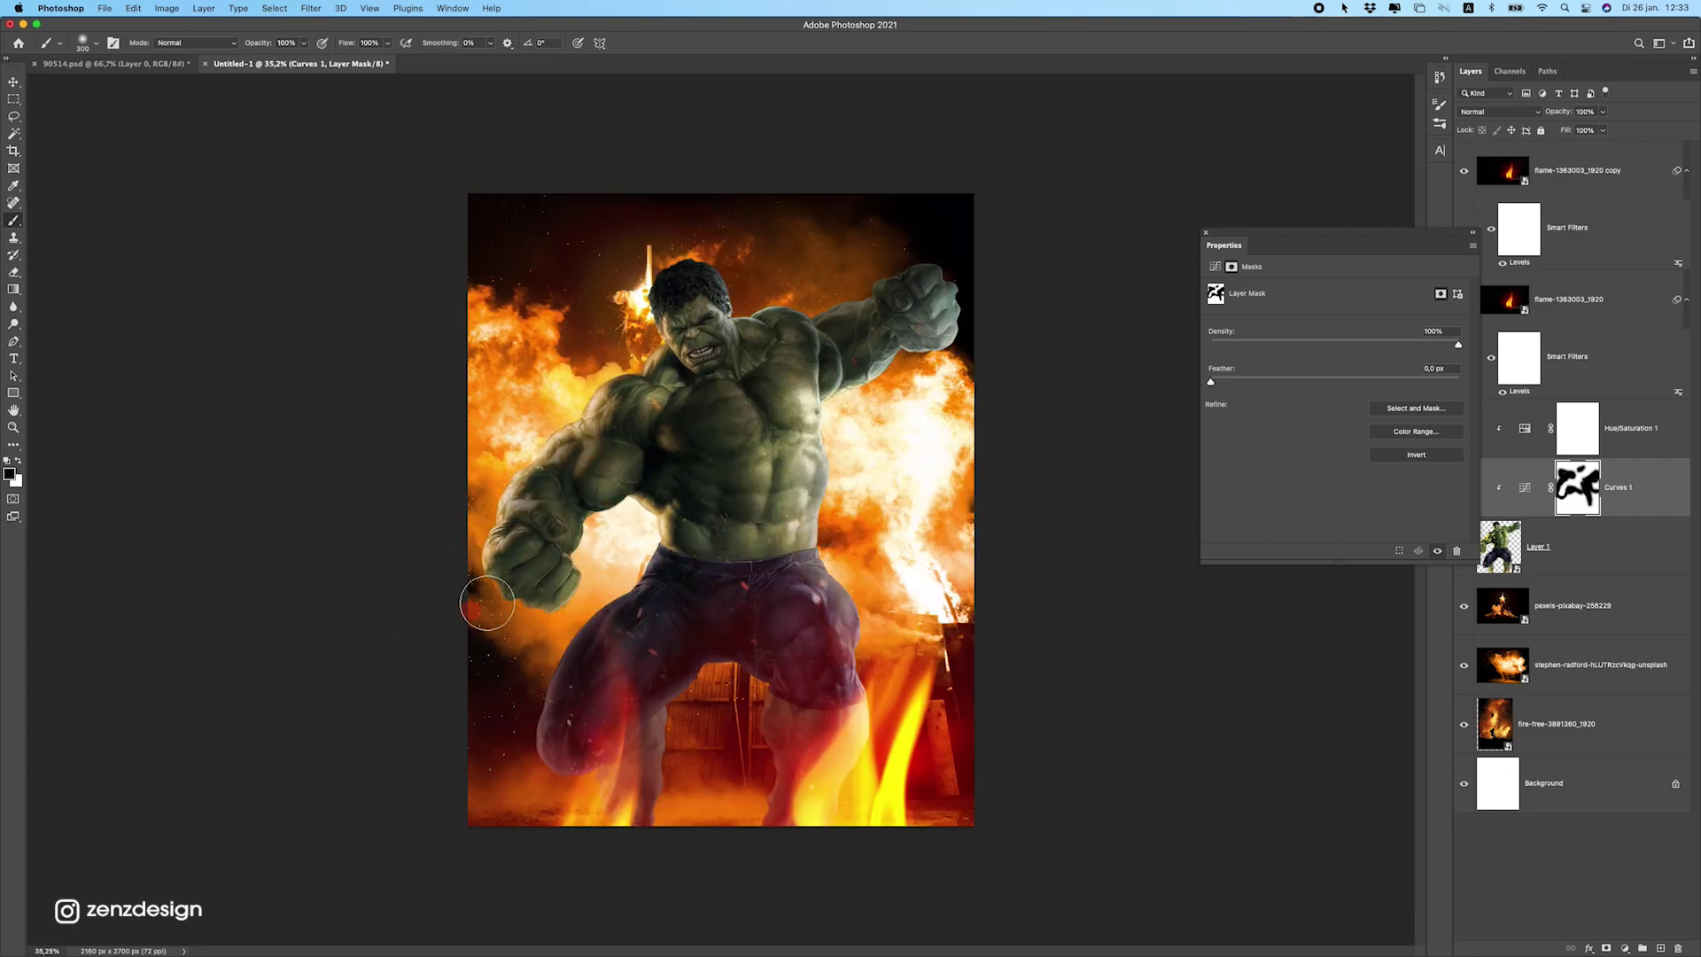
Add a clipped layer above the Curves adjustment, set it to Overlay, and make the foreground a bright orange sampled from the fire.
left_click(1660, 947)
left_click(9, 475)
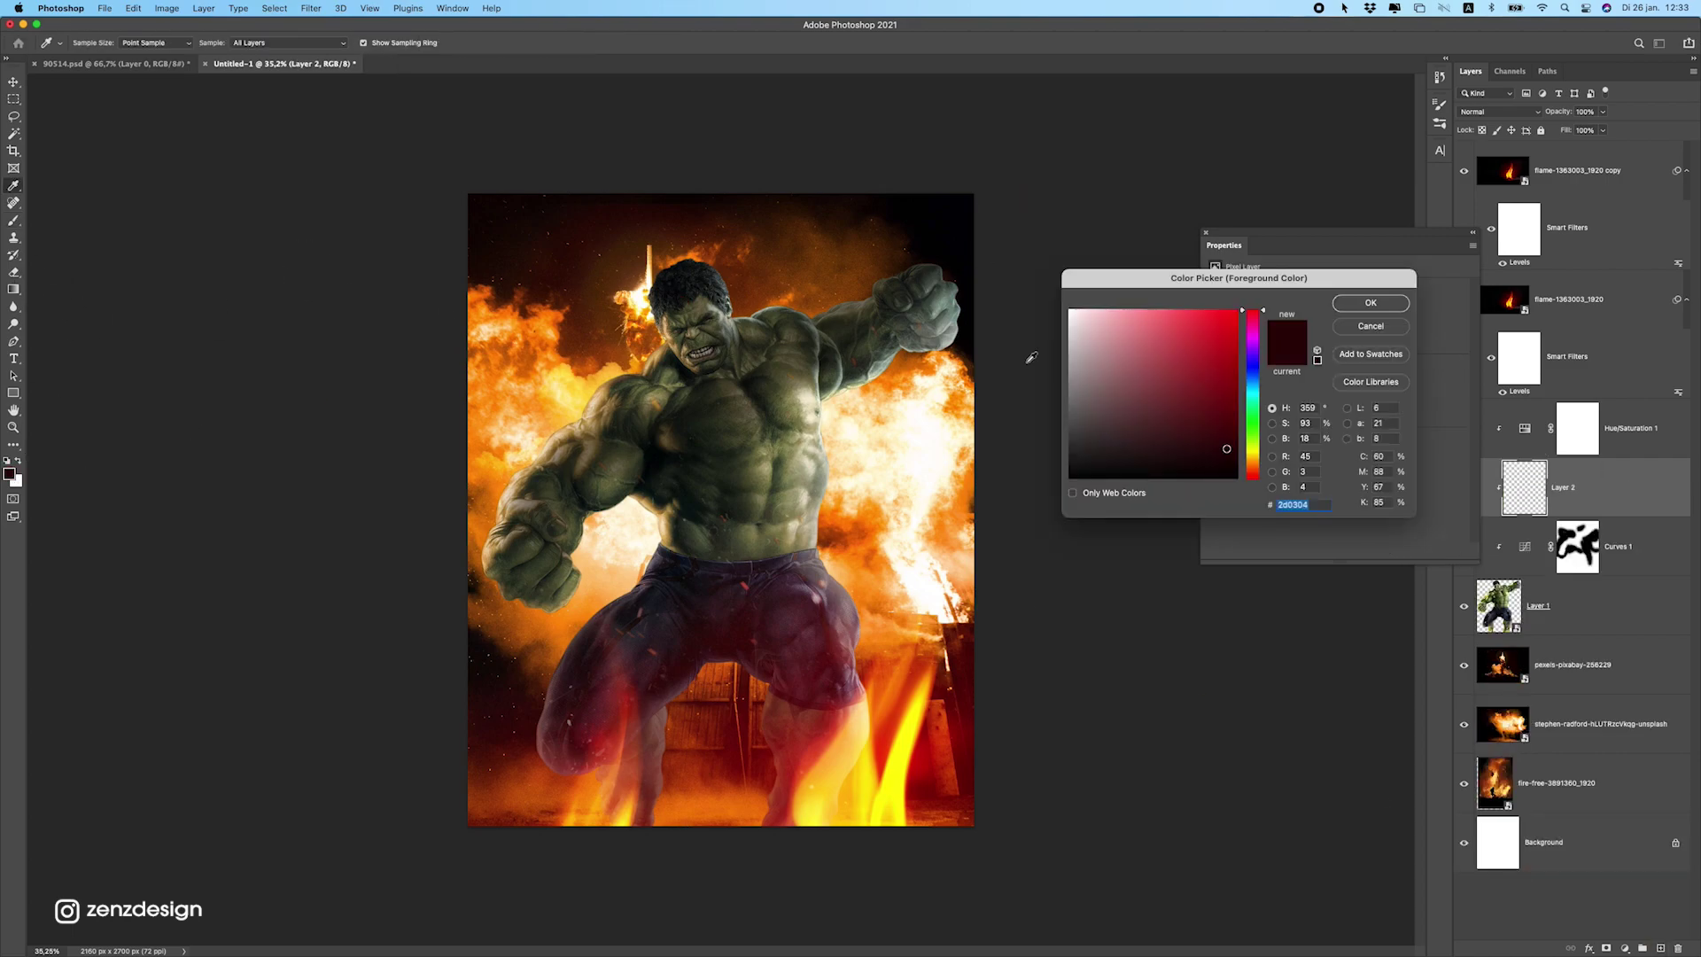
left_click(957, 487)
left_click(963, 492)
left_click_drag(1209, 380, 1216, 288)
left_click(1371, 302)
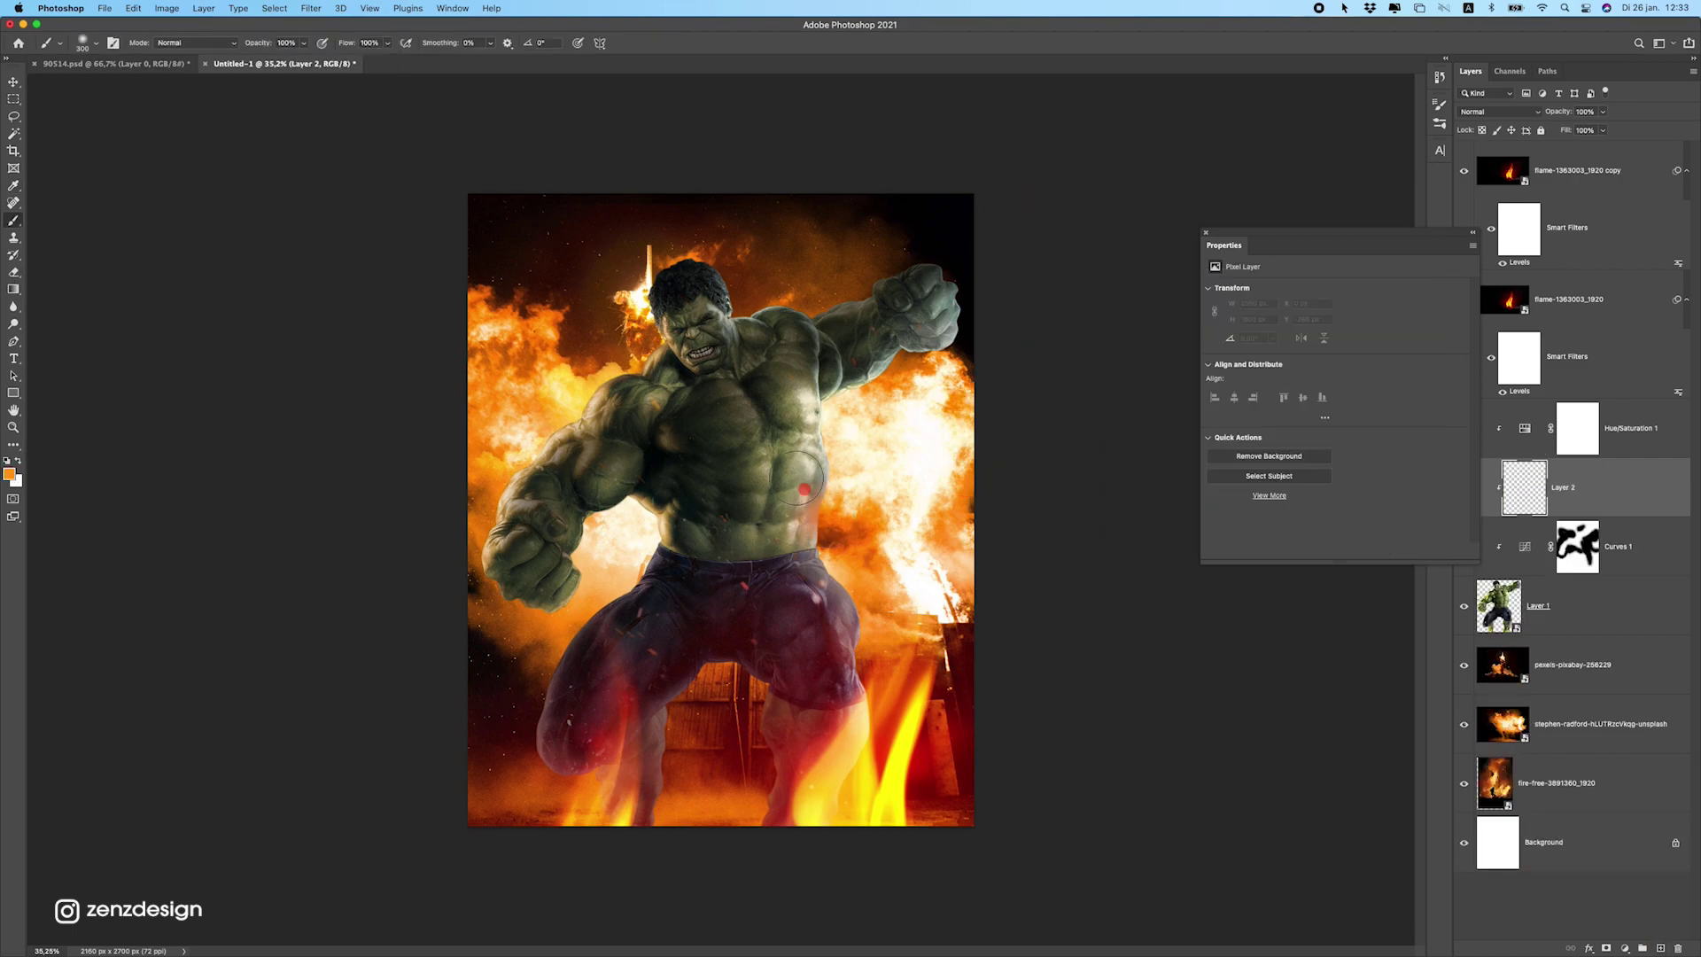
key("b")
left_click(1509, 109)
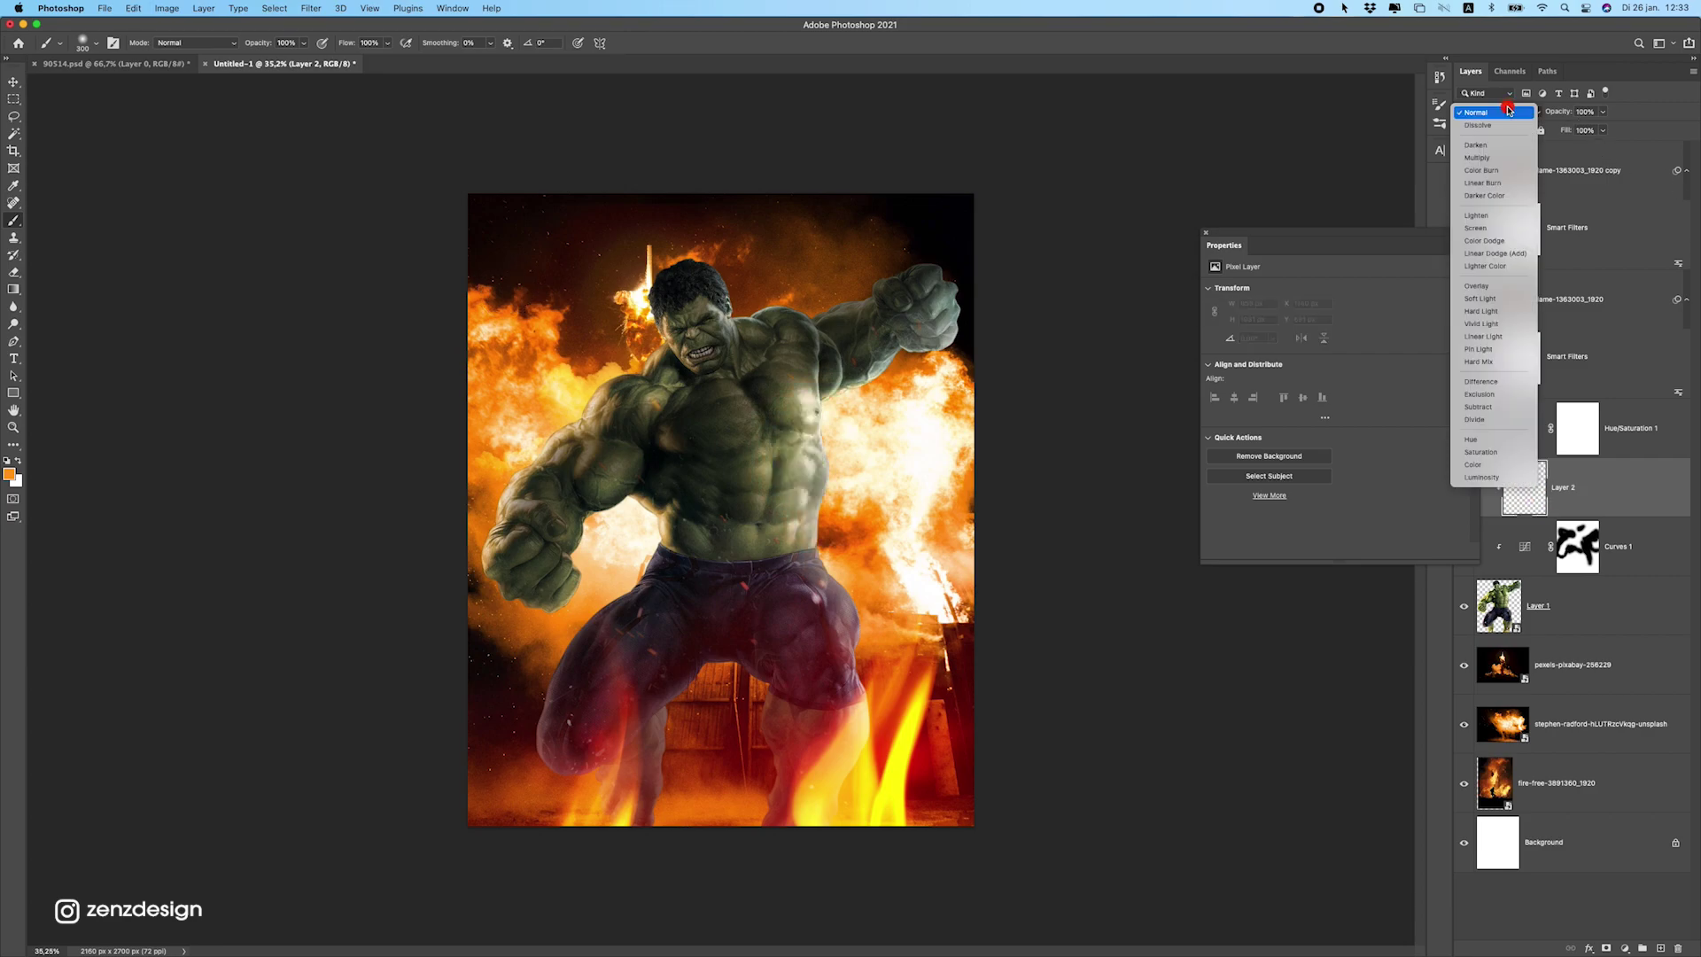
left_click(1507, 286)
Paint orange light along the edges of Hulk's torso, arms, shoulder and head on the Overlay layer.
mouse_move(832, 580)
left_mouse_down()
mouse_move(855, 438)
mouse_move(866, 544)
mouse_move(855, 530)
mouse_move(911, 396)
mouse_move(936, 425)
mouse_move(816, 415)
mouse_move(801, 431)
mouse_move(865, 641)
mouse_move(876, 554)
mouse_move(916, 596)
mouse_move(880, 690)
mouse_move(868, 531)
left_mouse_up()
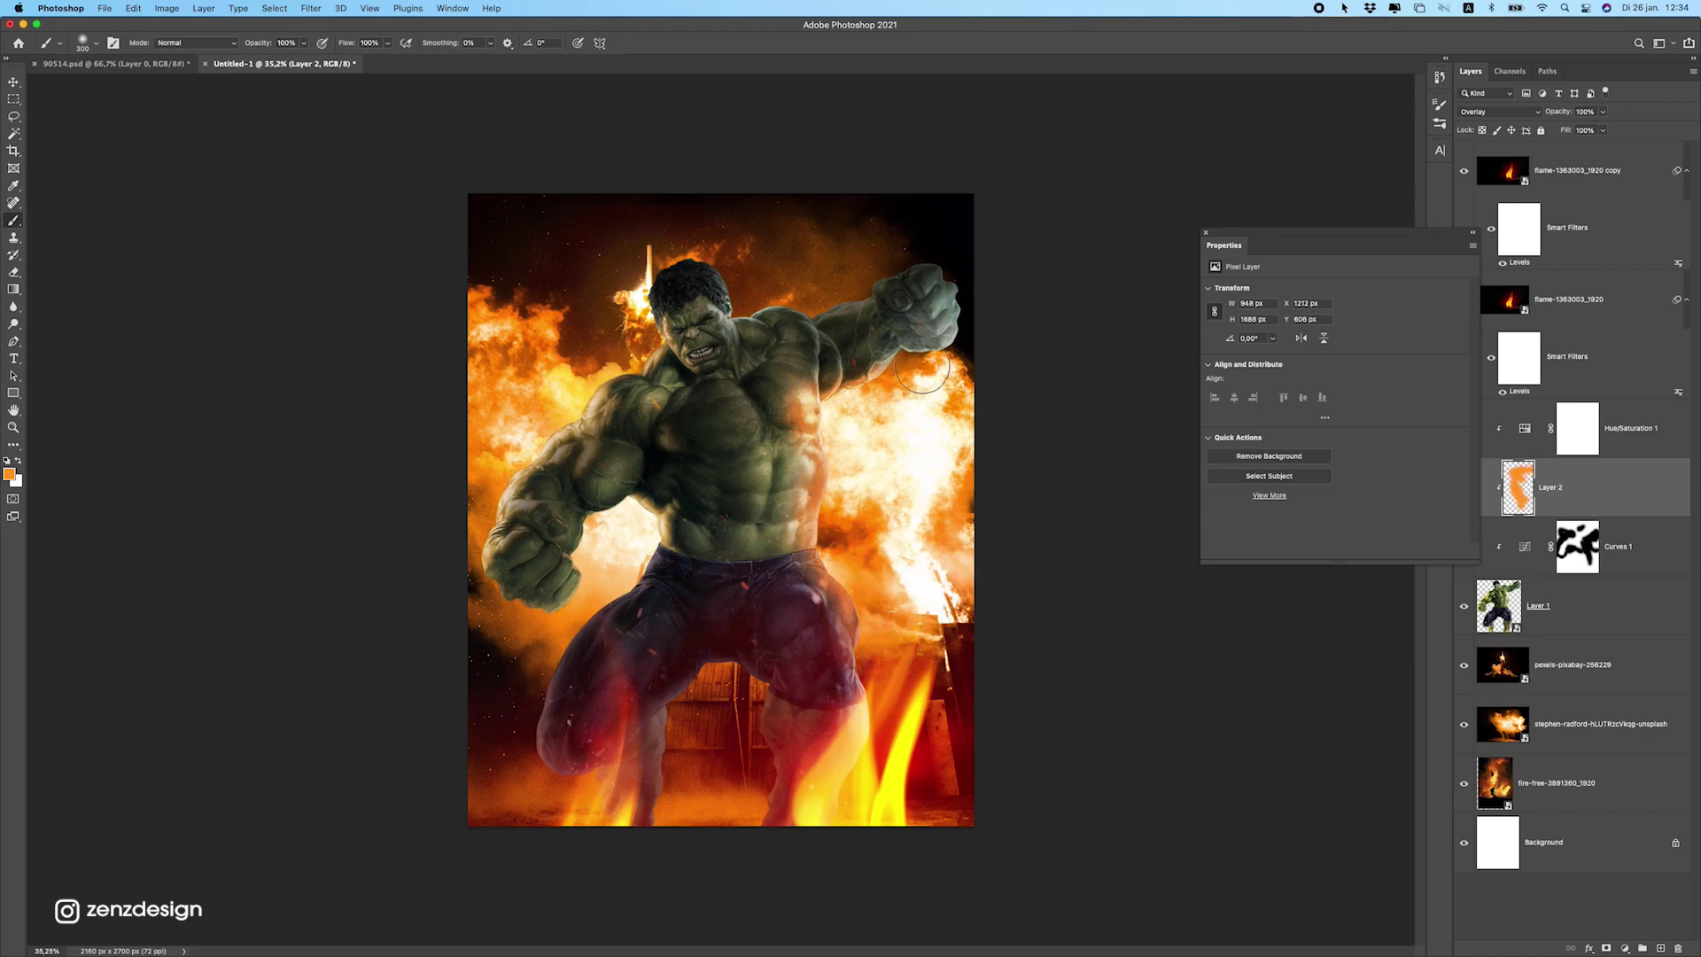
mouse_move(607, 541)
left_mouse_down()
mouse_move(671, 530)
mouse_move(558, 637)
mouse_move(479, 580)
mouse_move(463, 501)
mouse_move(603, 368)
left_mouse_up()
scroll(619, 327, "down", 2)
left_click_drag(577, 450, 593, 392)
left_click(665, 315)
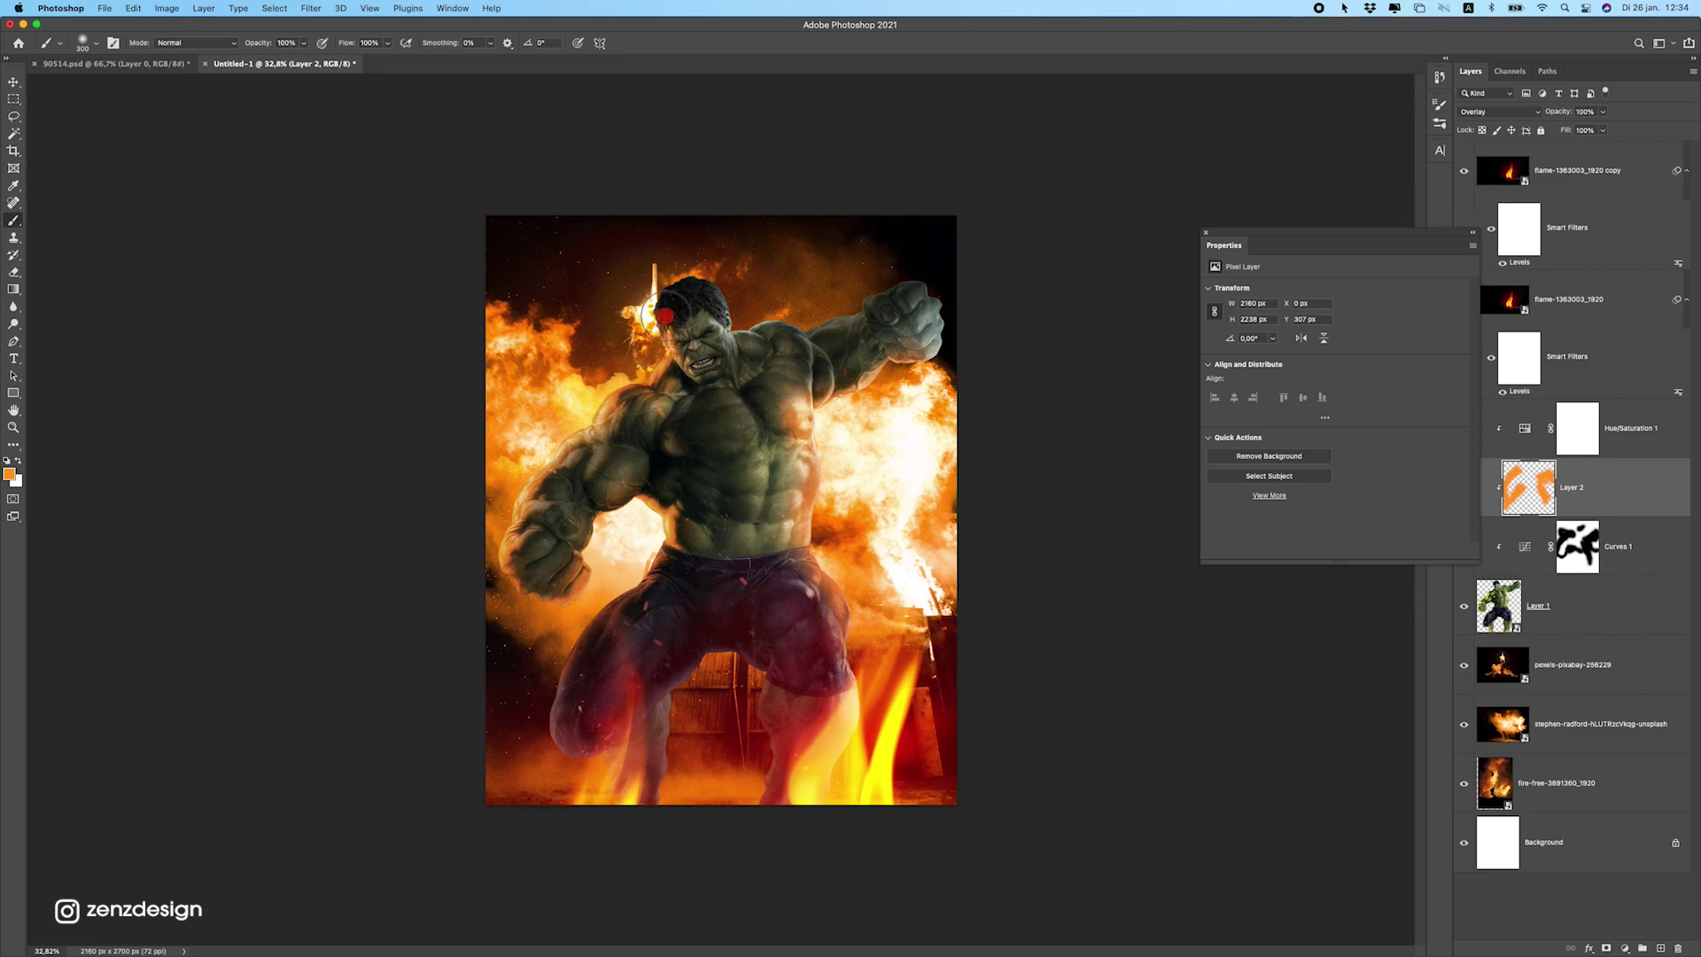
mouse_move(665, 315)
left_mouse_down()
mouse_move(628, 300)
mouse_move(669, 329)
mouse_move(634, 329)
mouse_move(584, 304)
left_mouse_up()
Paint orange light down the edges of Hulk's waist and both legs.
scroll(584, 303, "down", 8)
scroll(818, 449, "up", 8)
left_click(863, 483)
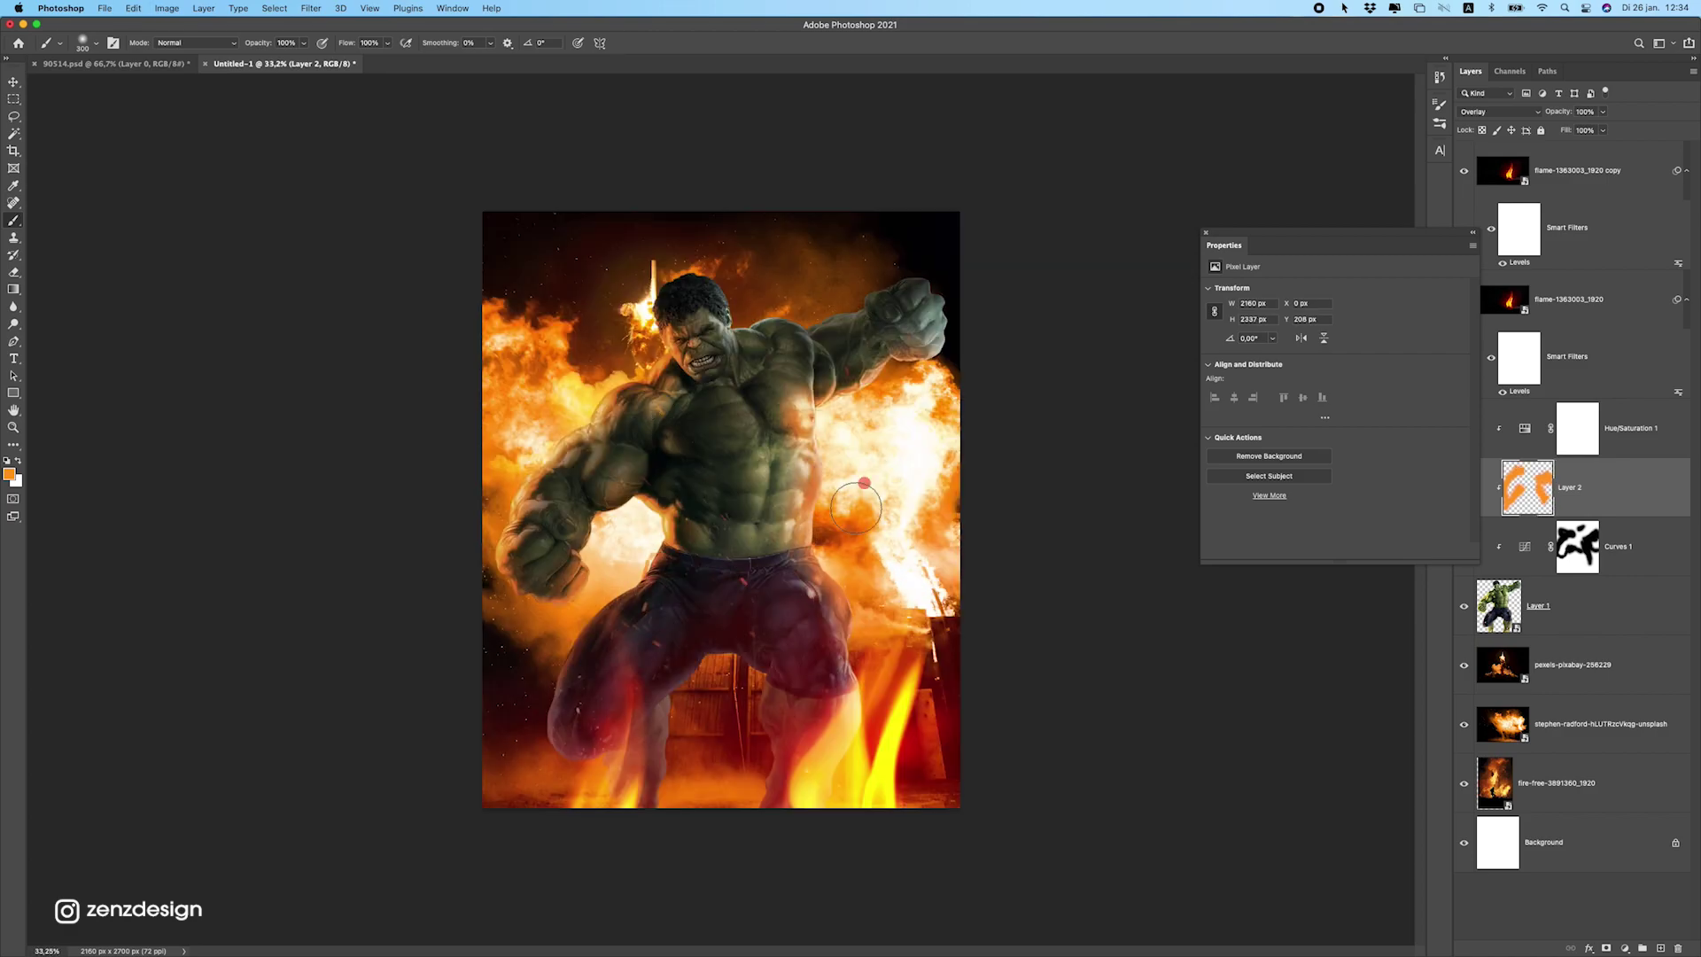
mouse_move(855, 507)
left_mouse_down()
mouse_move(844, 550)
mouse_move(934, 635)
mouse_move(873, 667)
mouse_move(872, 814)
left_mouse_up()
mouse_move(767, 793)
left_mouse_down()
mouse_move(781, 763)
mouse_move(760, 708)
left_mouse_up()
left_click_drag(675, 704, 643, 789)
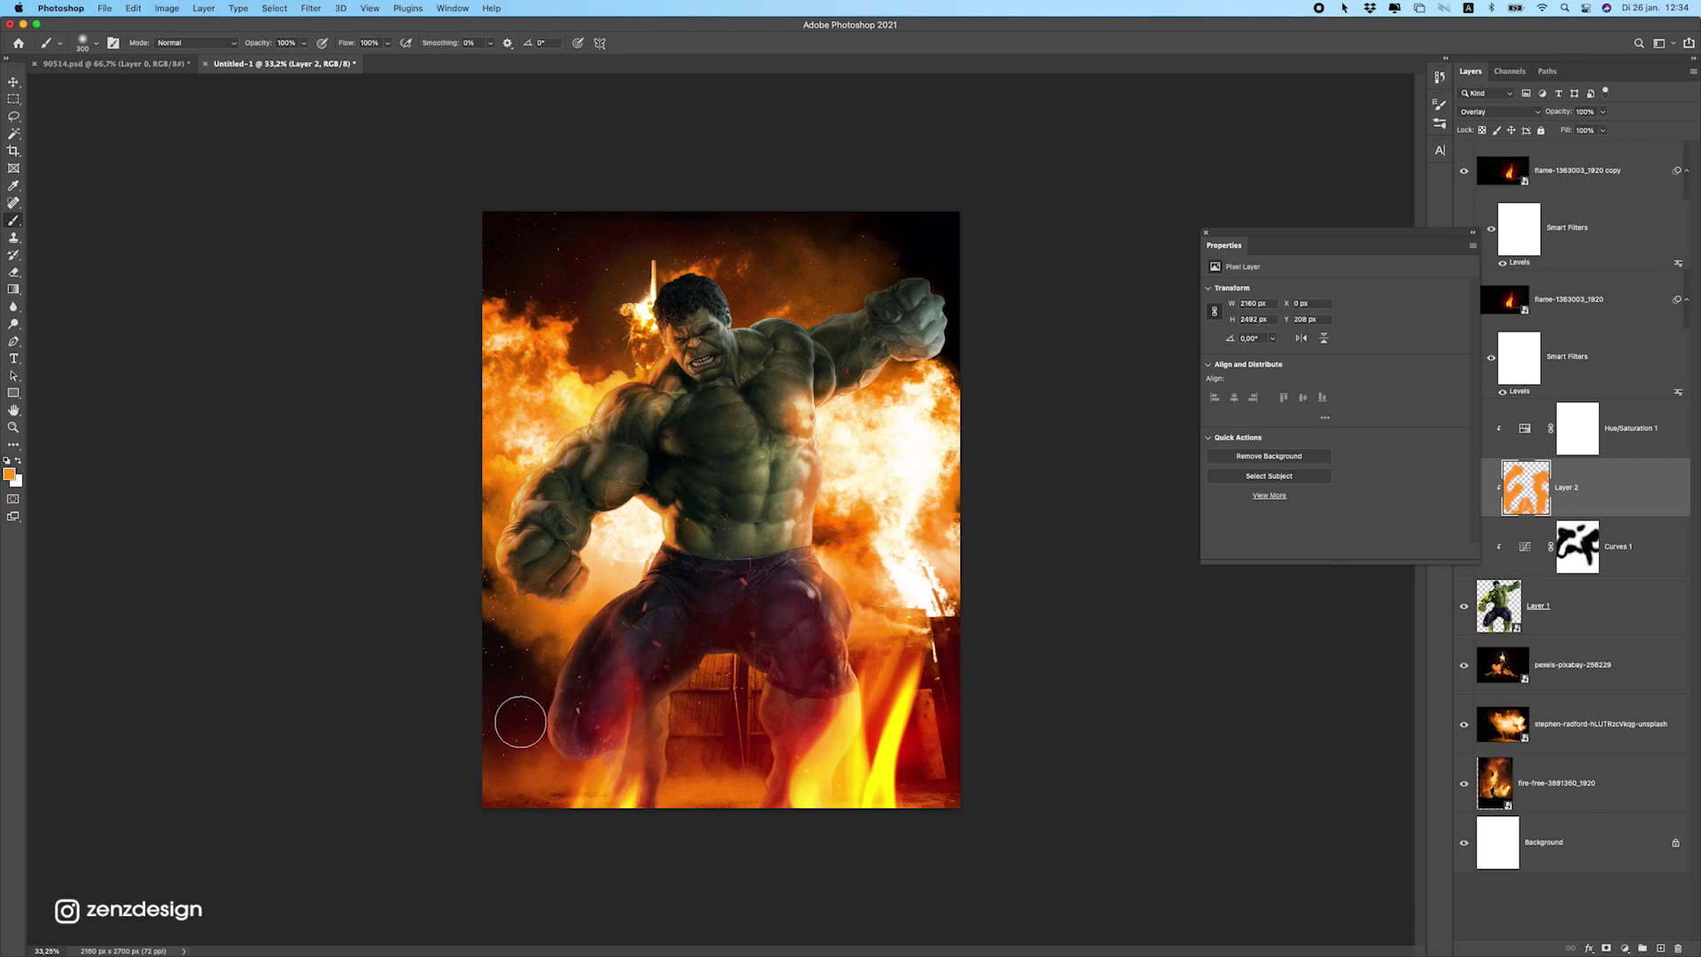
scroll(762, 514, "down", 3)
scroll(824, 487, "up", 3)
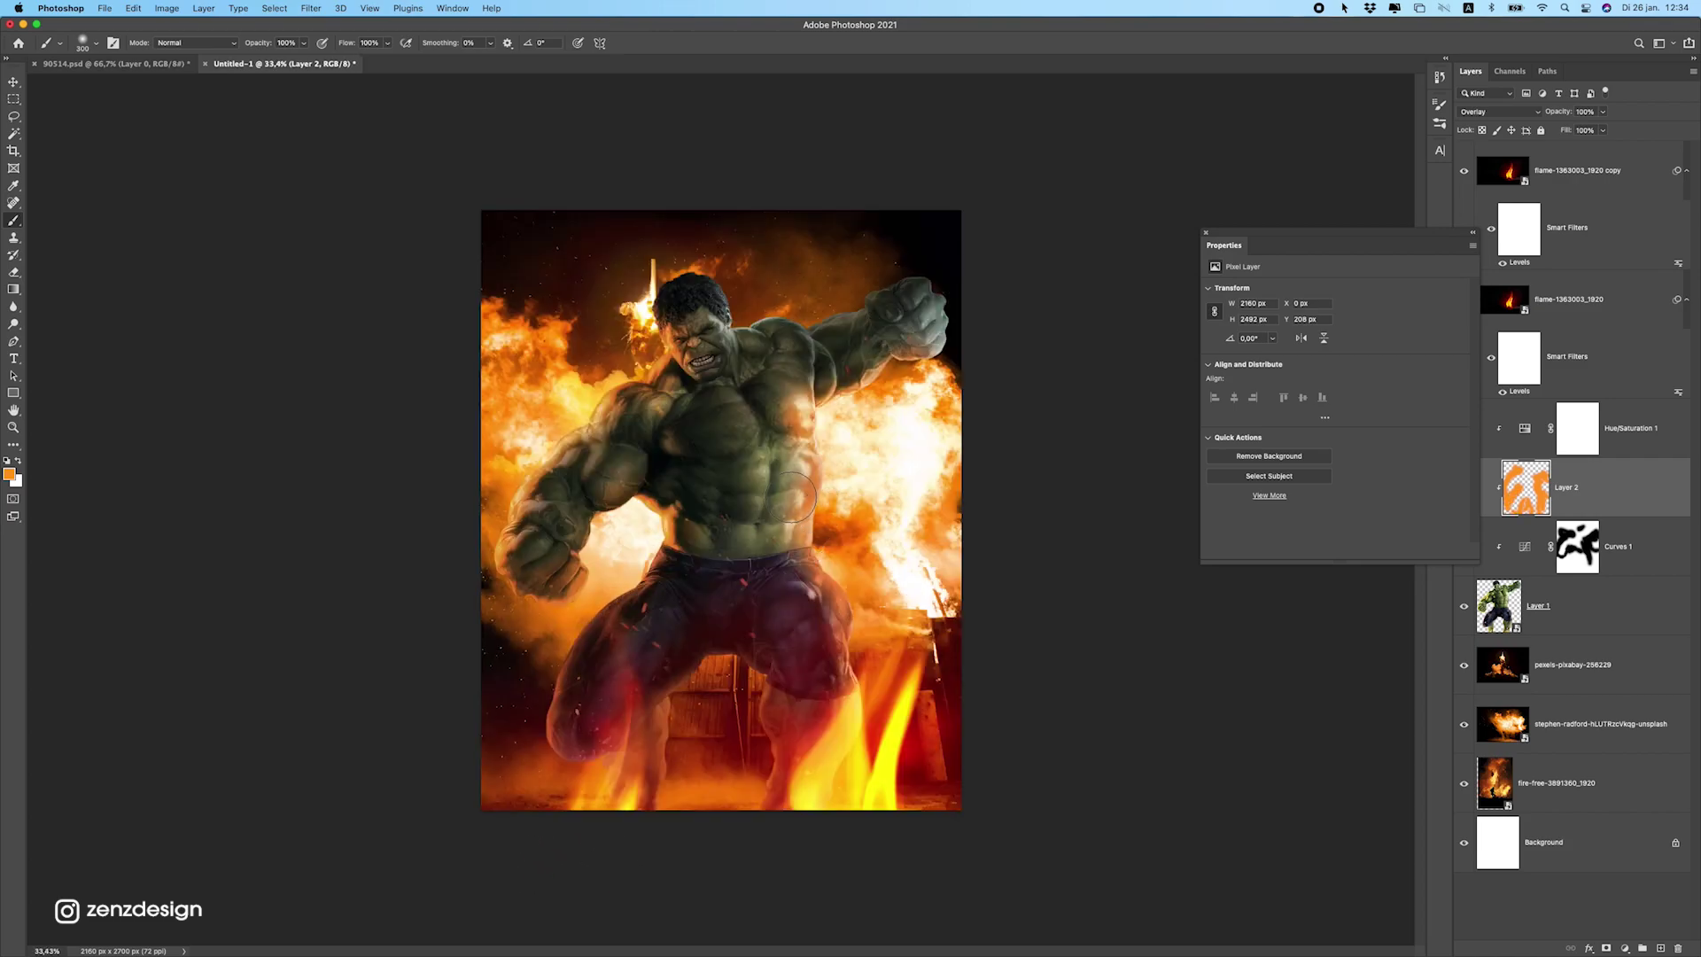
Brush a broader orange glow over Hulk's upper body with a larger brush, undoing the excess strokes.
key("bracketright")
key("bracketright")
key("bracketright")
key("bracketright")
key("bracketright")
left_click(728, 507)
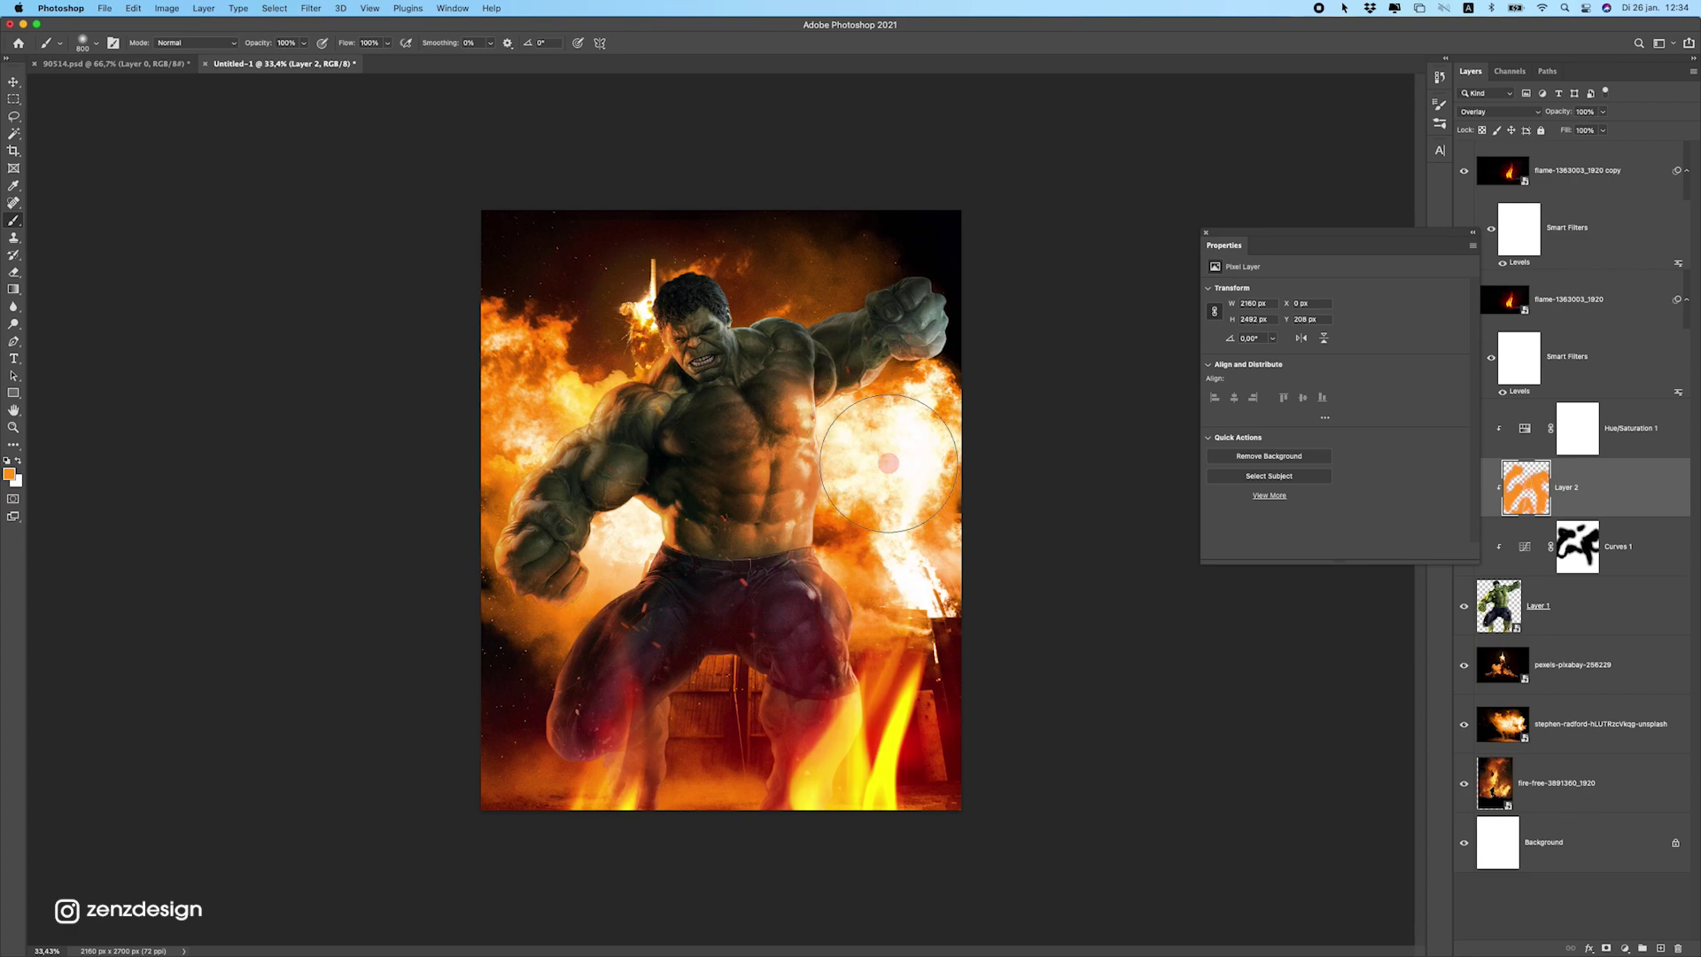
mouse_move(889, 463)
left_mouse_down()
mouse_move(744, 558)
mouse_move(714, 445)
mouse_move(878, 478)
left_mouse_up()
key("super+z")
key("super+z")
key("super+z")
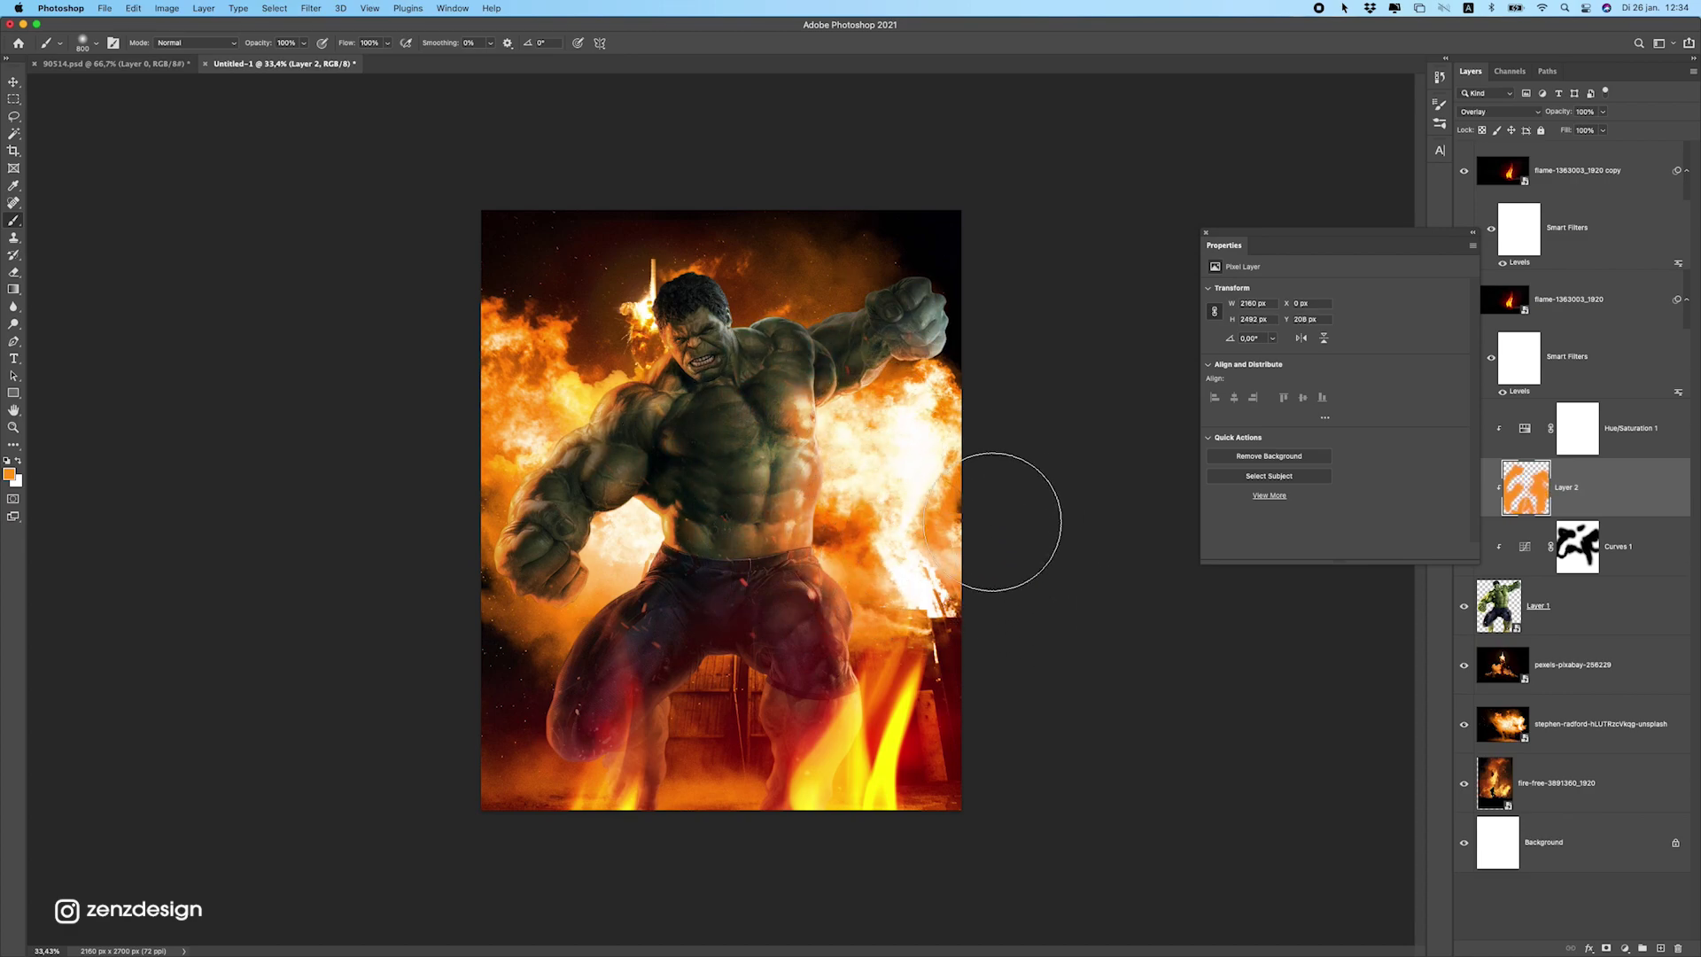
mouse_move(797, 293)
left_mouse_down()
mouse_move(751, 250)
mouse_move(768, 262)
mouse_move(841, 213)
left_mouse_up()
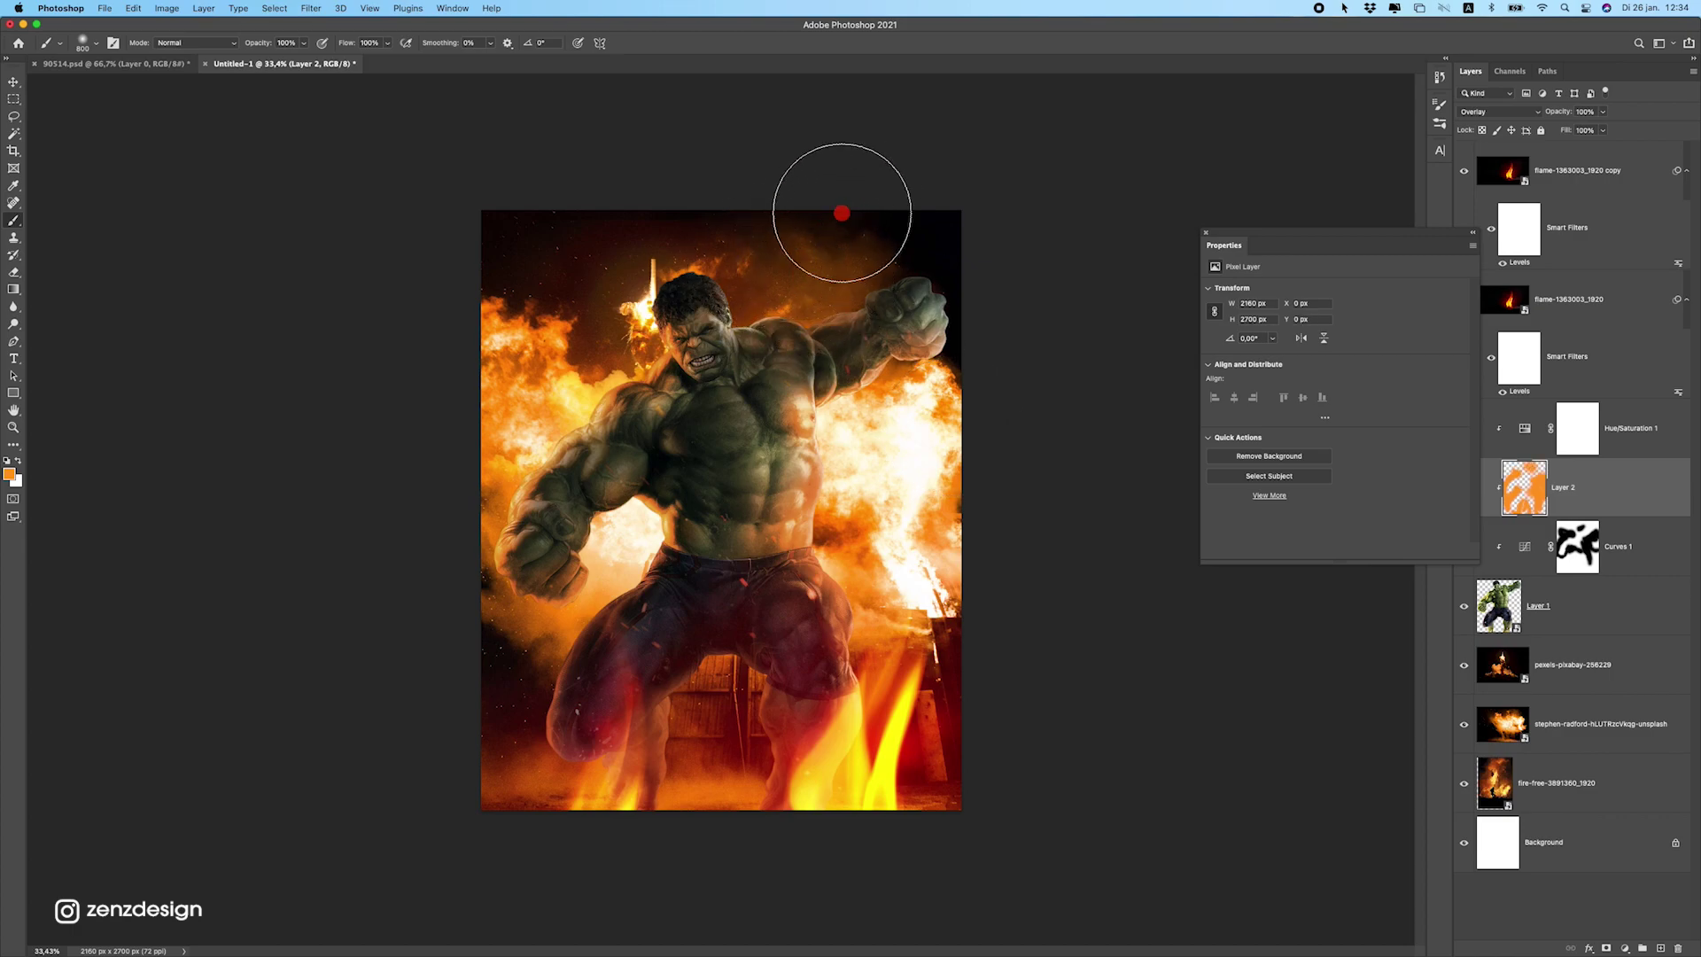
Shrink the brush to 250 px and undo the last orange stroke.
key("bracketleft")
key("bracketleft")
key("bracketleft")
key("bracketleft")
key("bracketleft")
key("bracketleft")
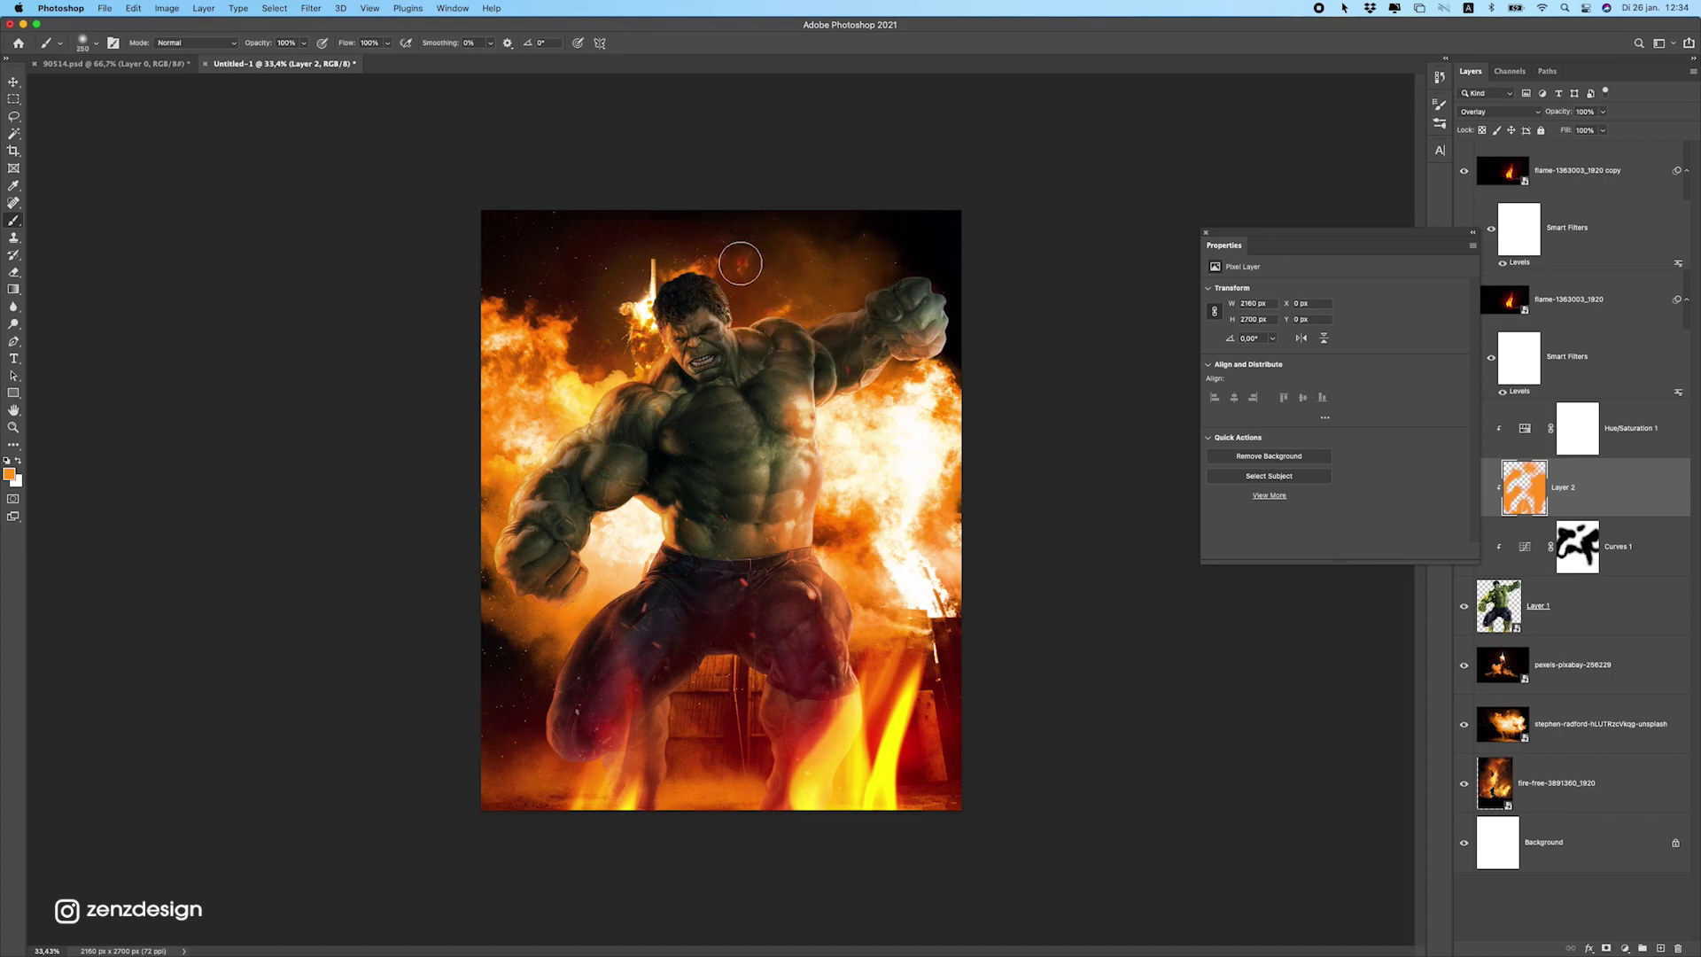
key("super+z")
Add another clipped layer above the orange layer and fill it with neutral mid-gray.
left_click(1655, 951)
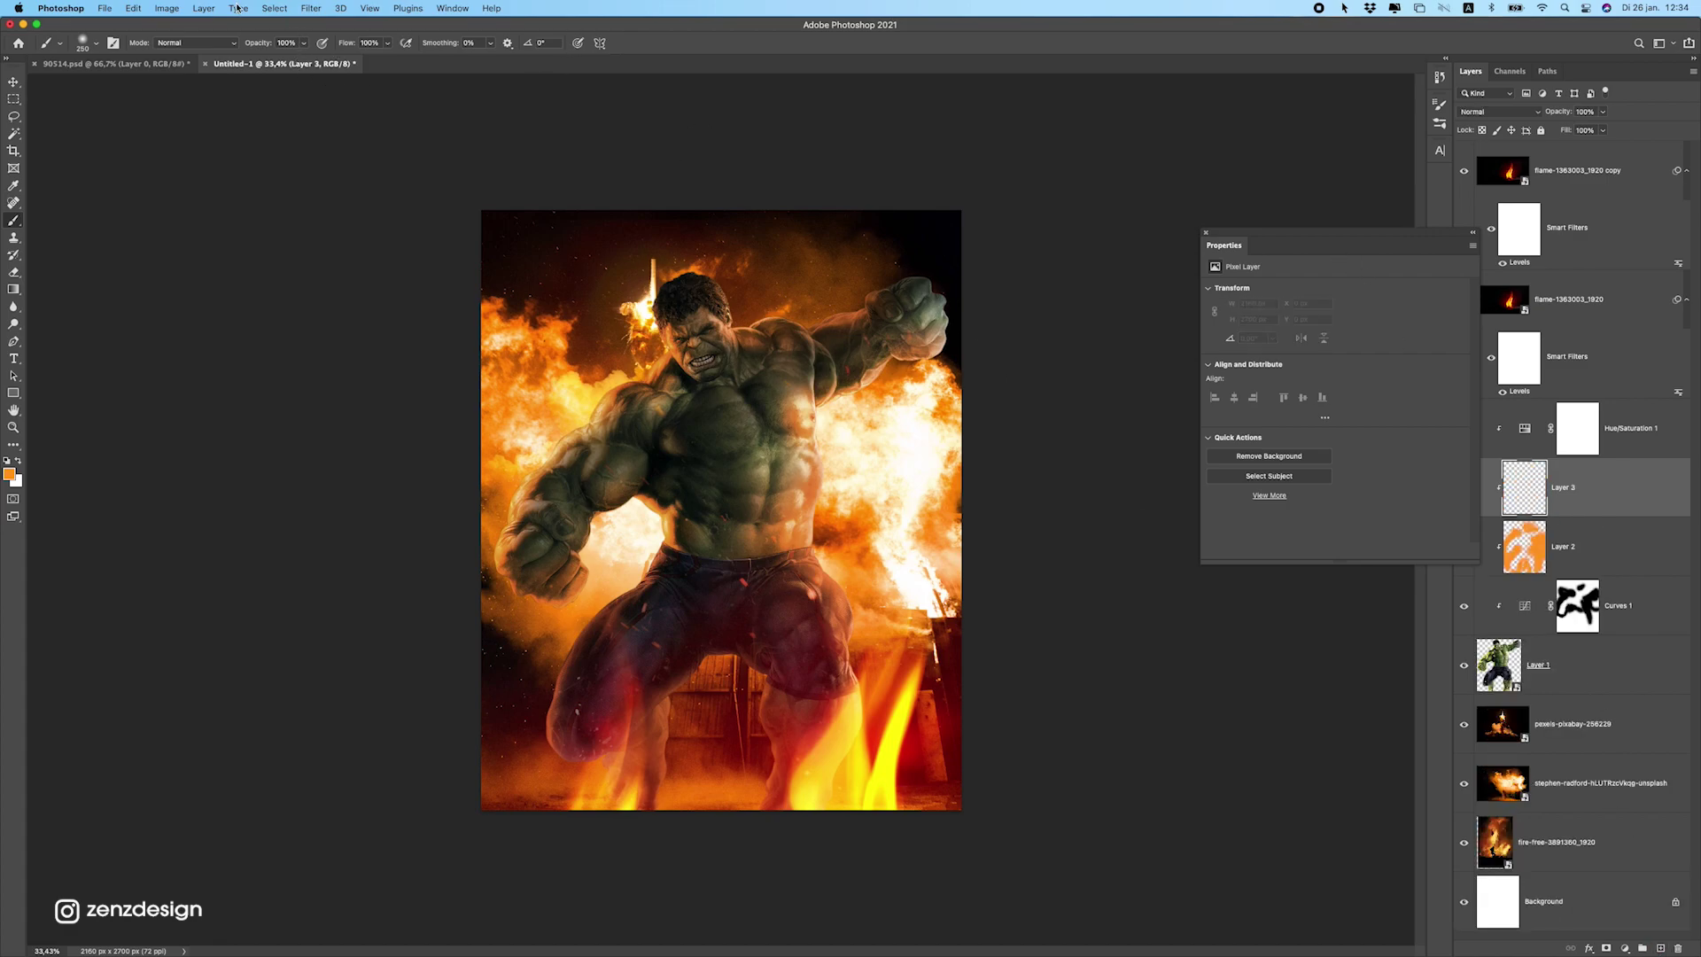
left_click(167, 8)
left_click(237, 210)
key("shift+BackSpace")
left_click(1189, 282)
left_click(1488, 93)
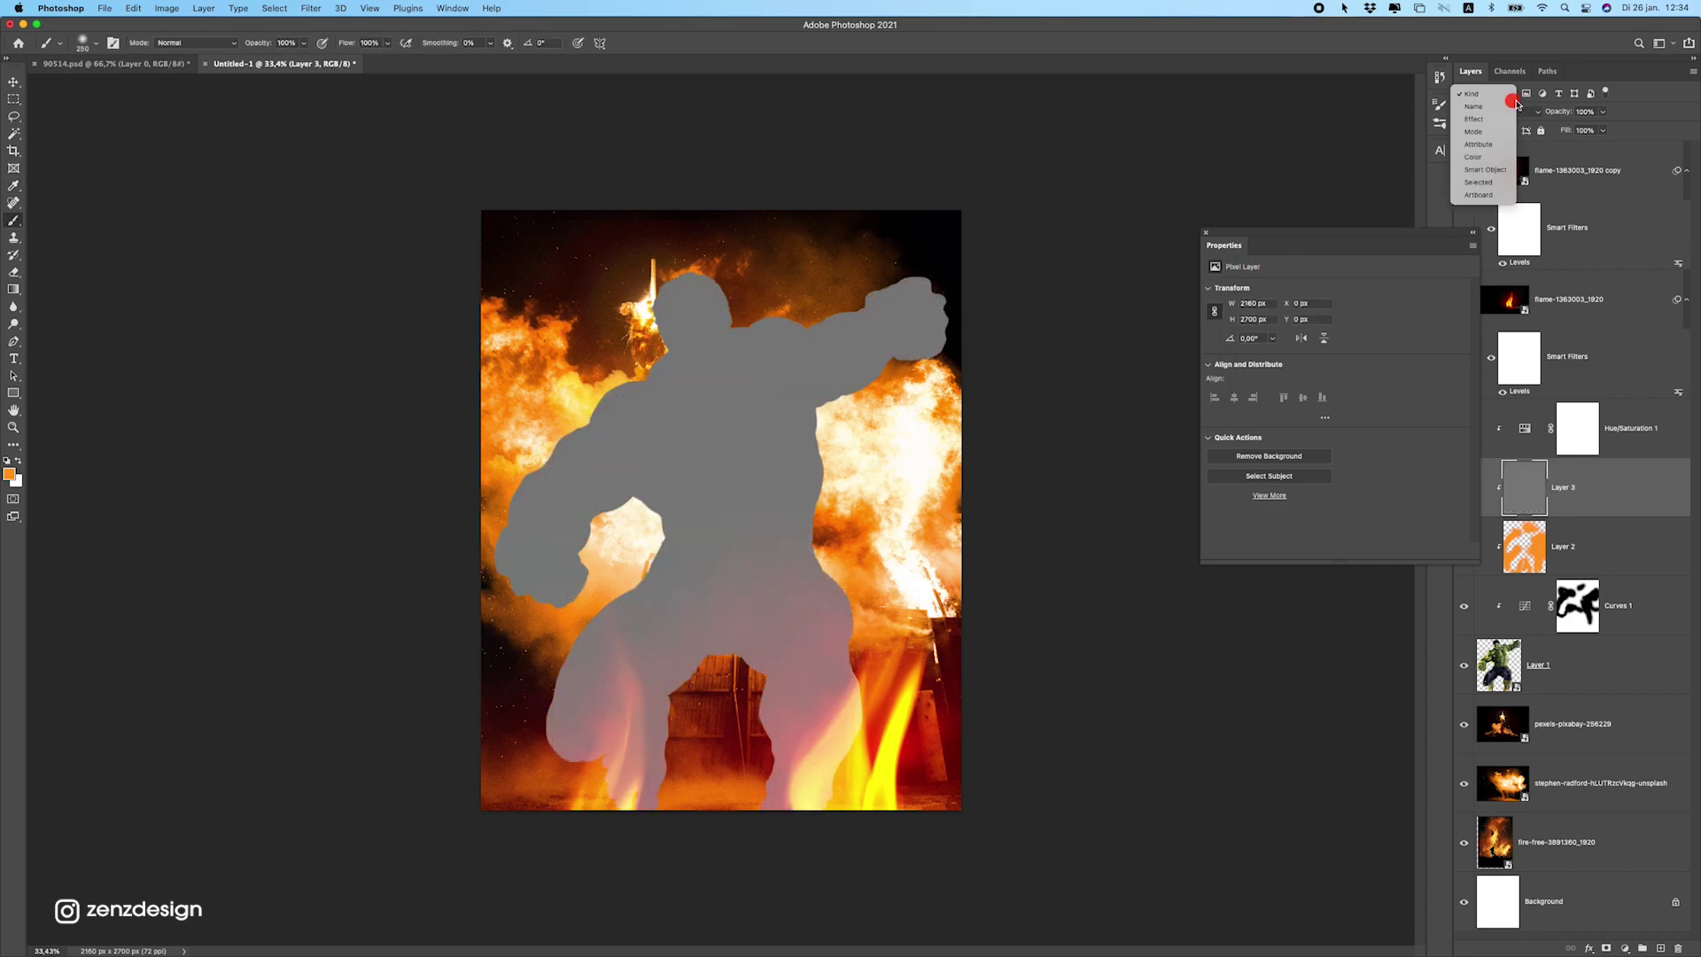
left_click(1479, 106)
left_click(1495, 112)
left_click(1484, 113)
left_click(1499, 94)
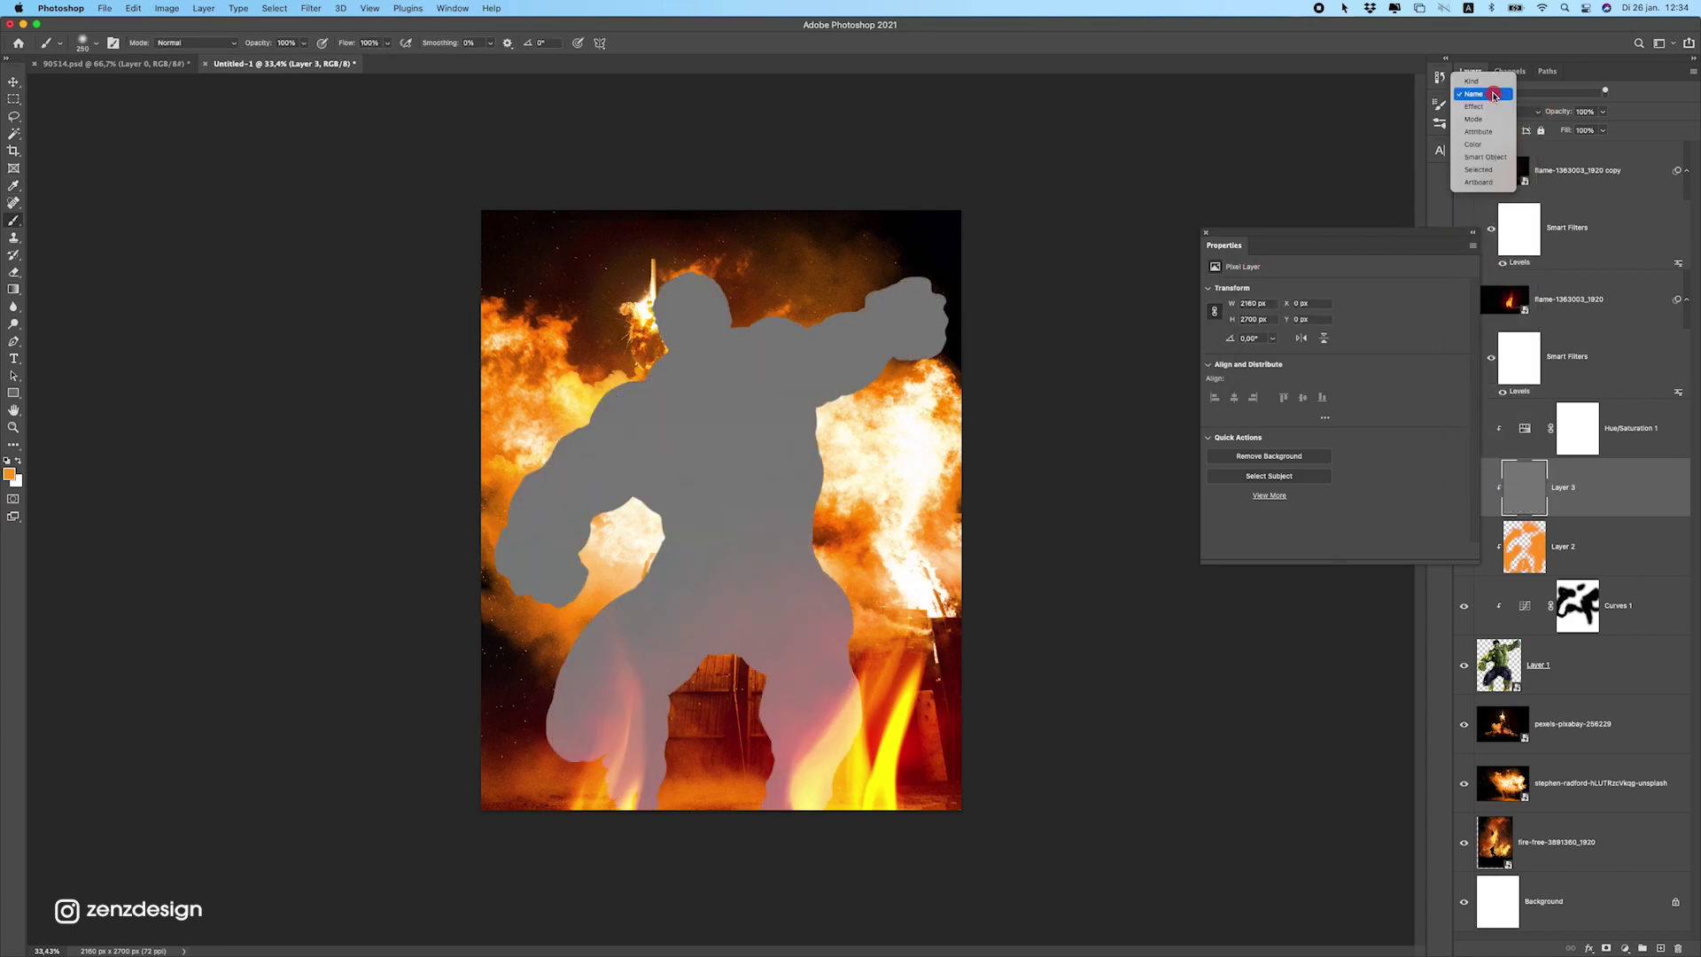
left_click(1495, 81)
Set the gray layer's blend mode to Overlay and choose the Dodge tool.
left_click(1495, 118)
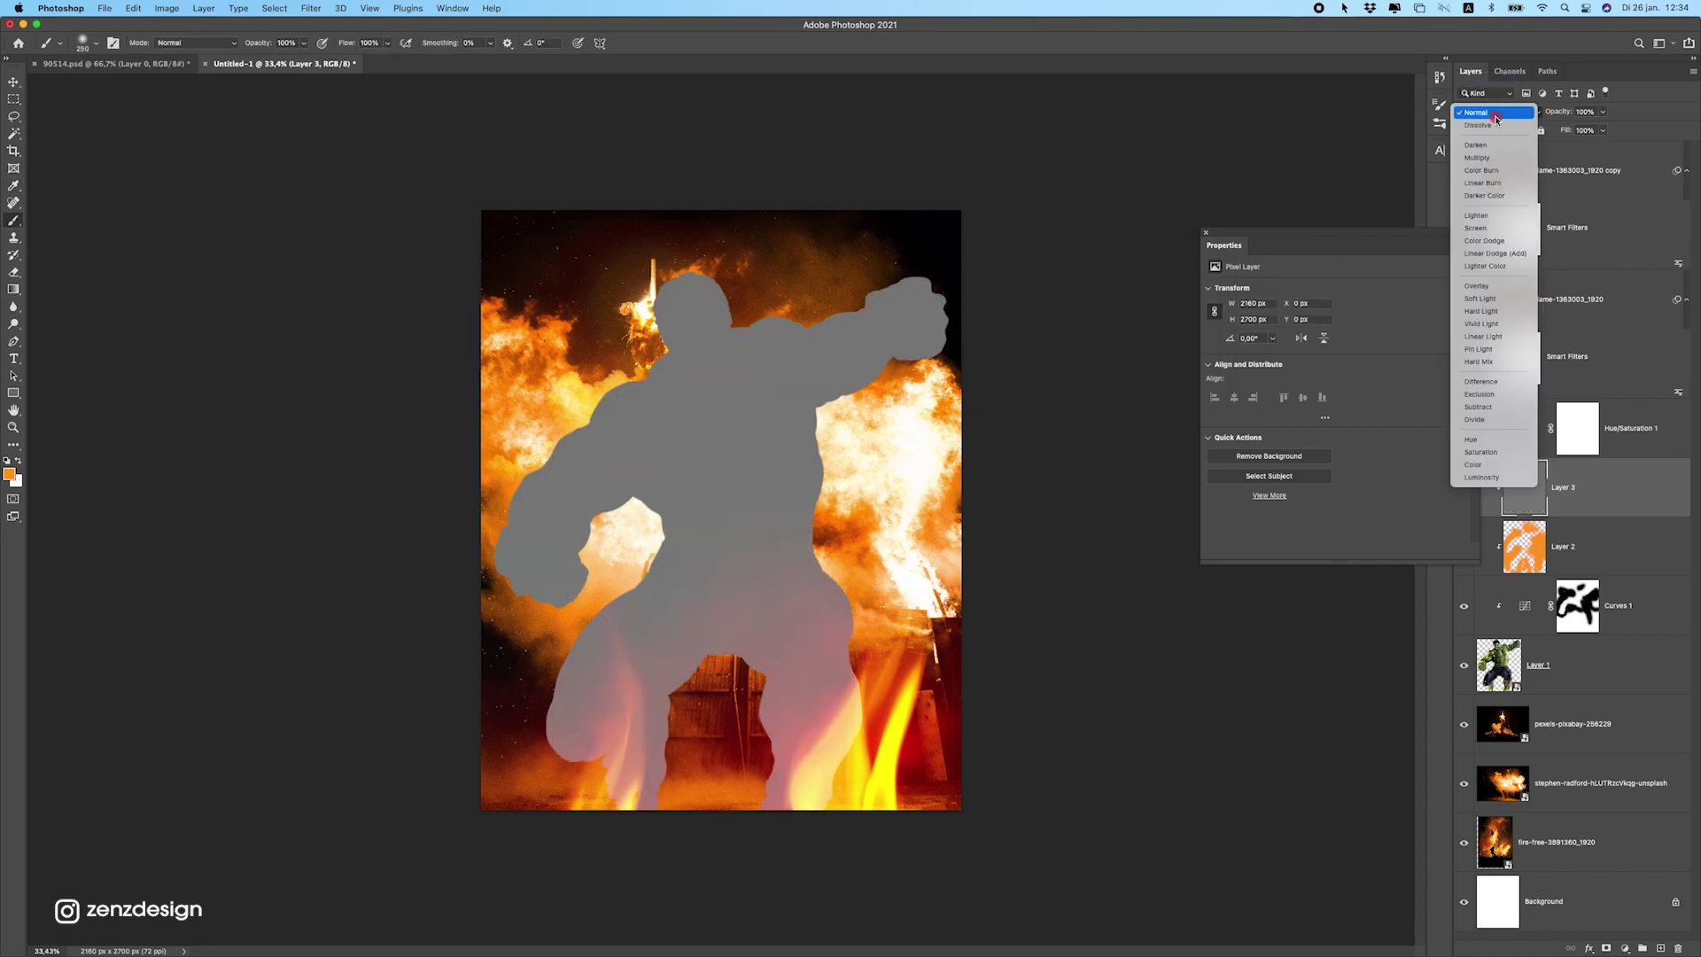
left_click(1475, 285)
right_click(13, 307)
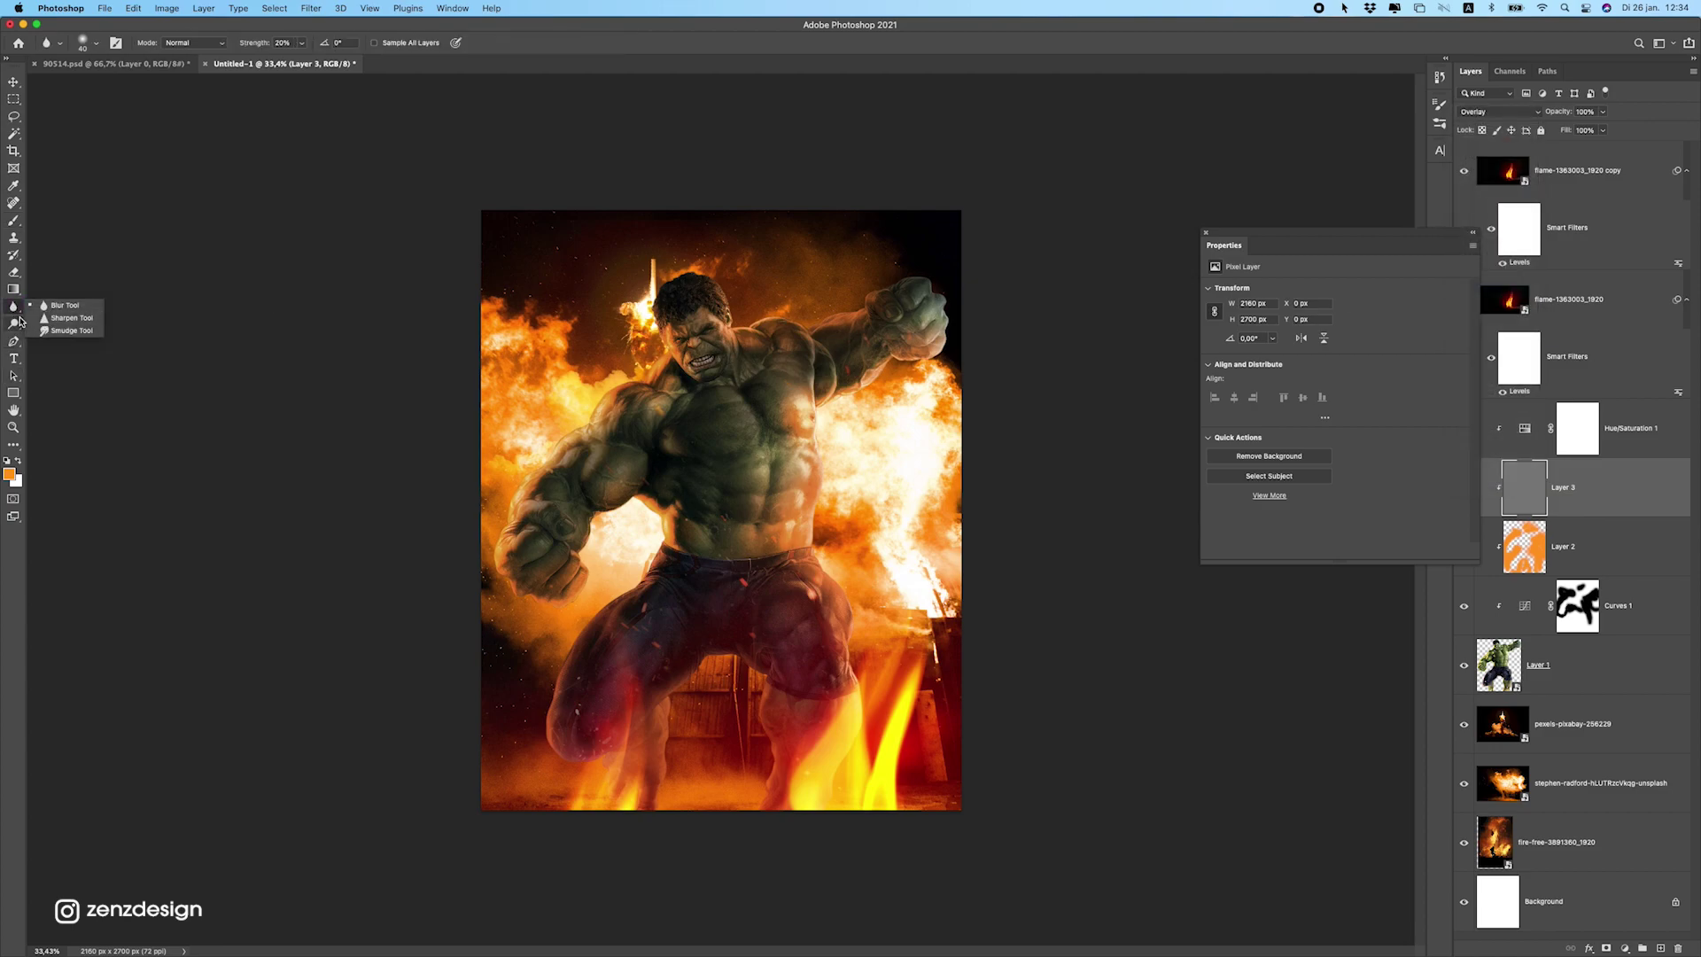
right_click(13, 323)
left_click(82, 320)
left_click_drag(83, 320, 83, 320)
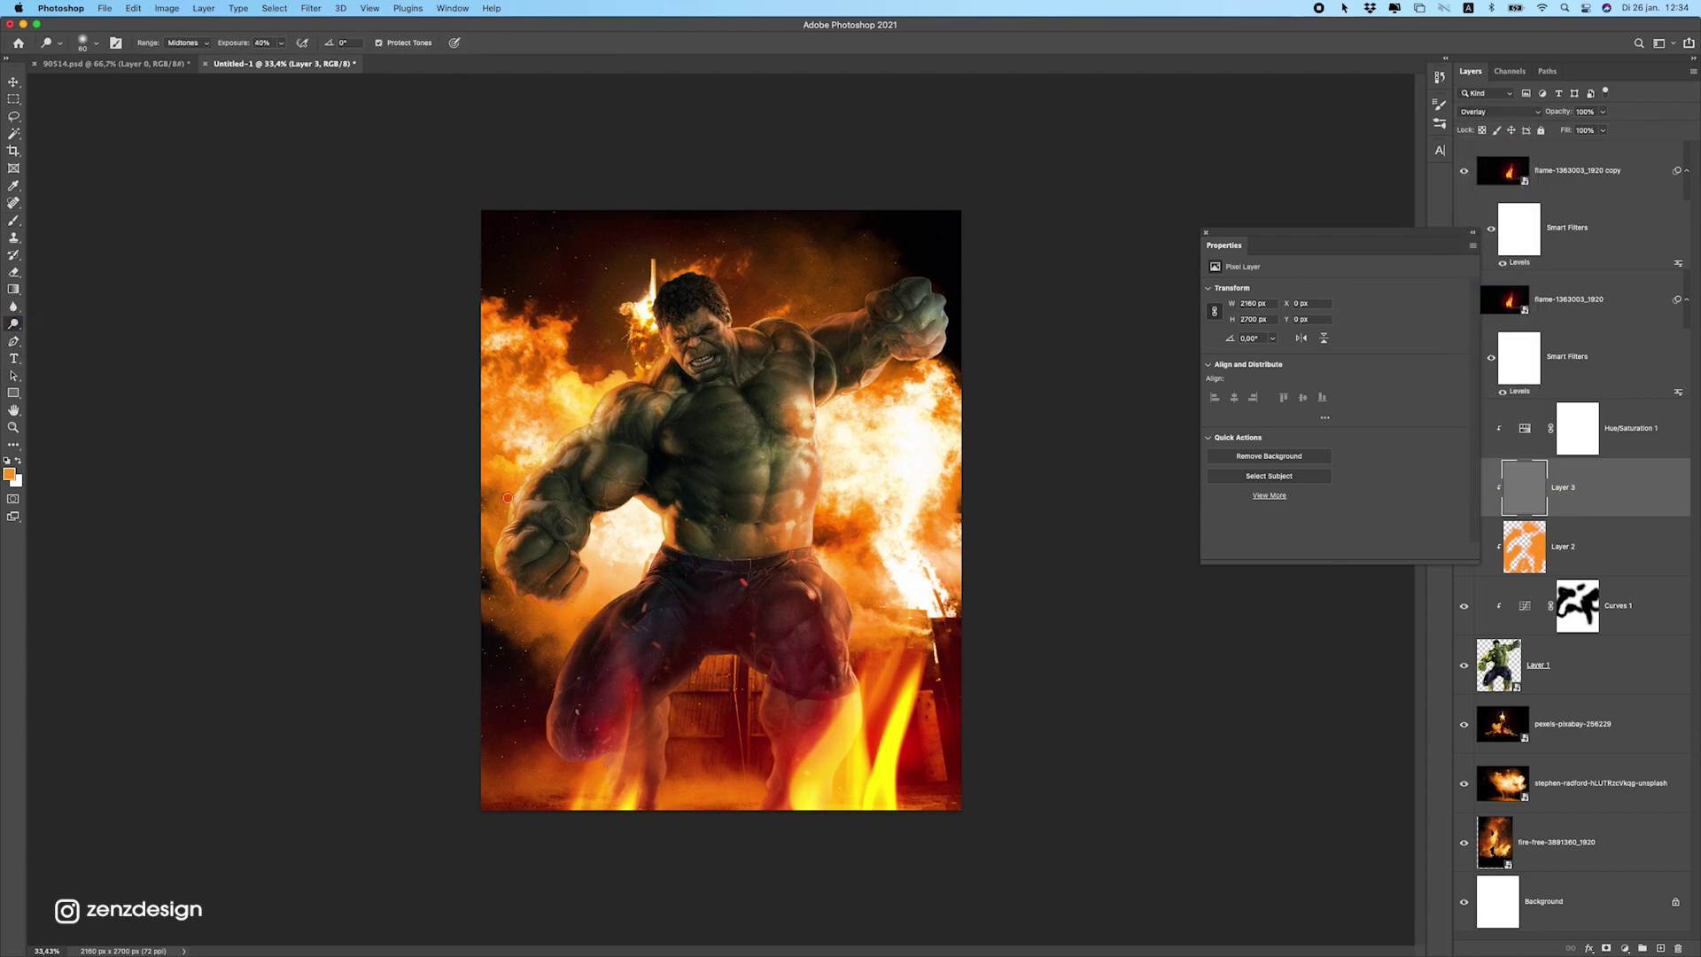
Set the Dodge tool to Highlights at 75% exposure and brighten the fire-lit edge of Hulk's torso, undoing the misplaced stroke.
left_click(186, 43)
left_click(186, 56)
left_click(280, 43)
left_click(827, 559)
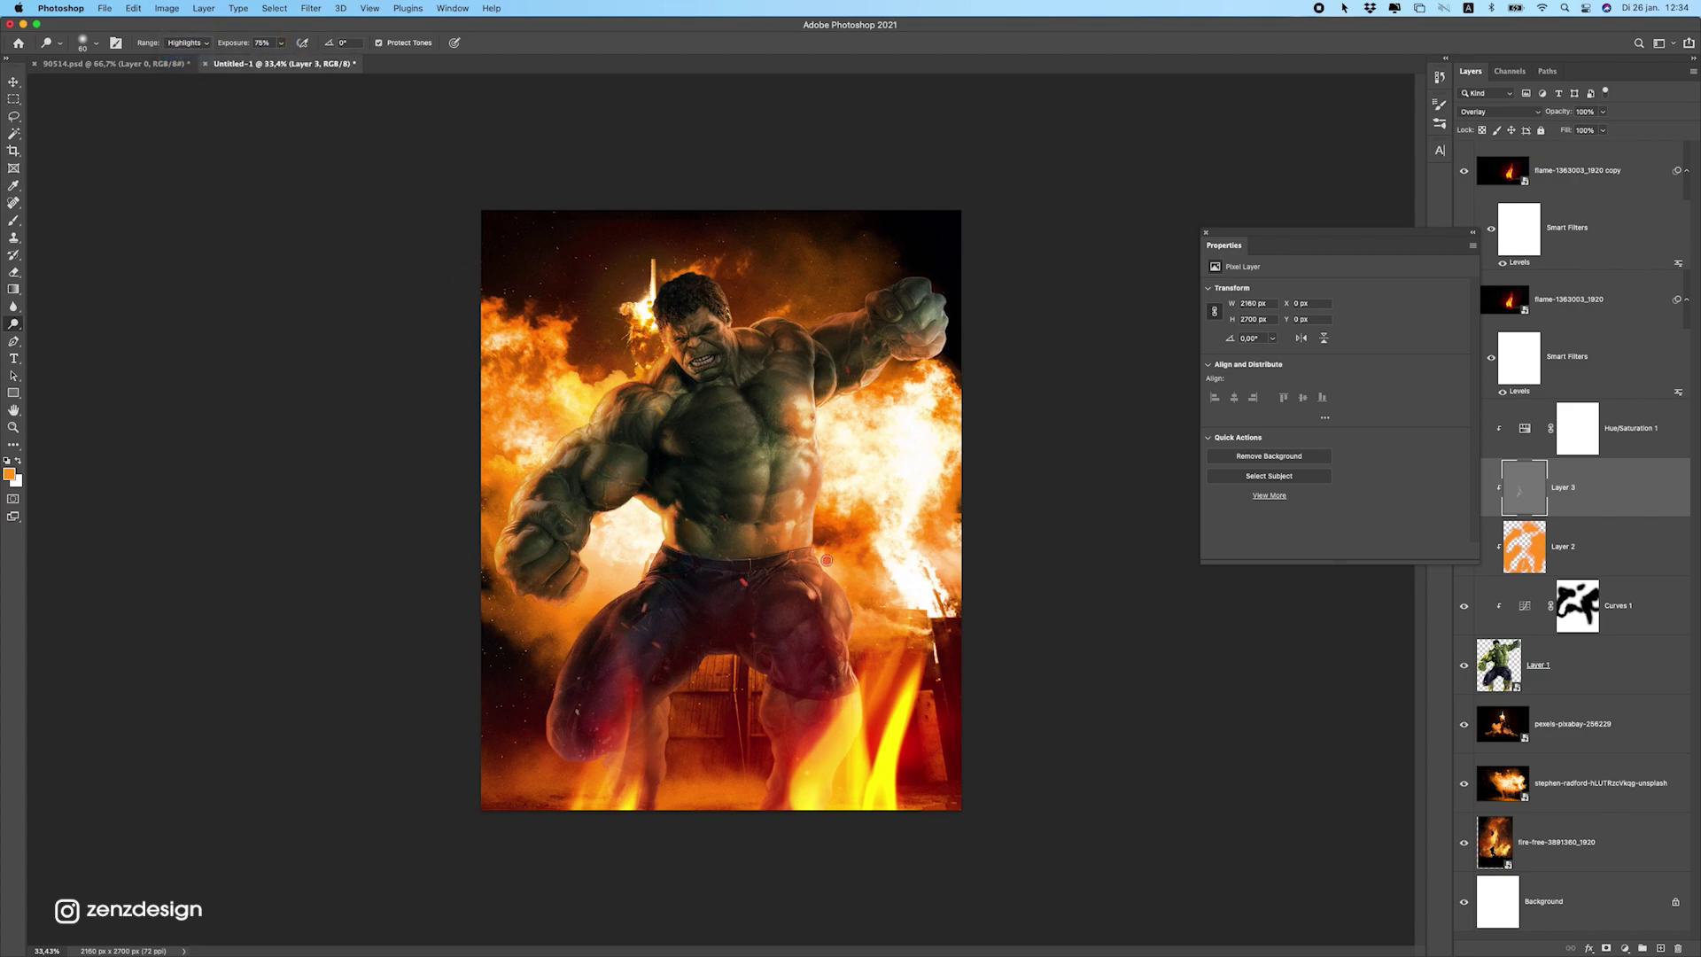
key("super+z")
left_click(11, 329)
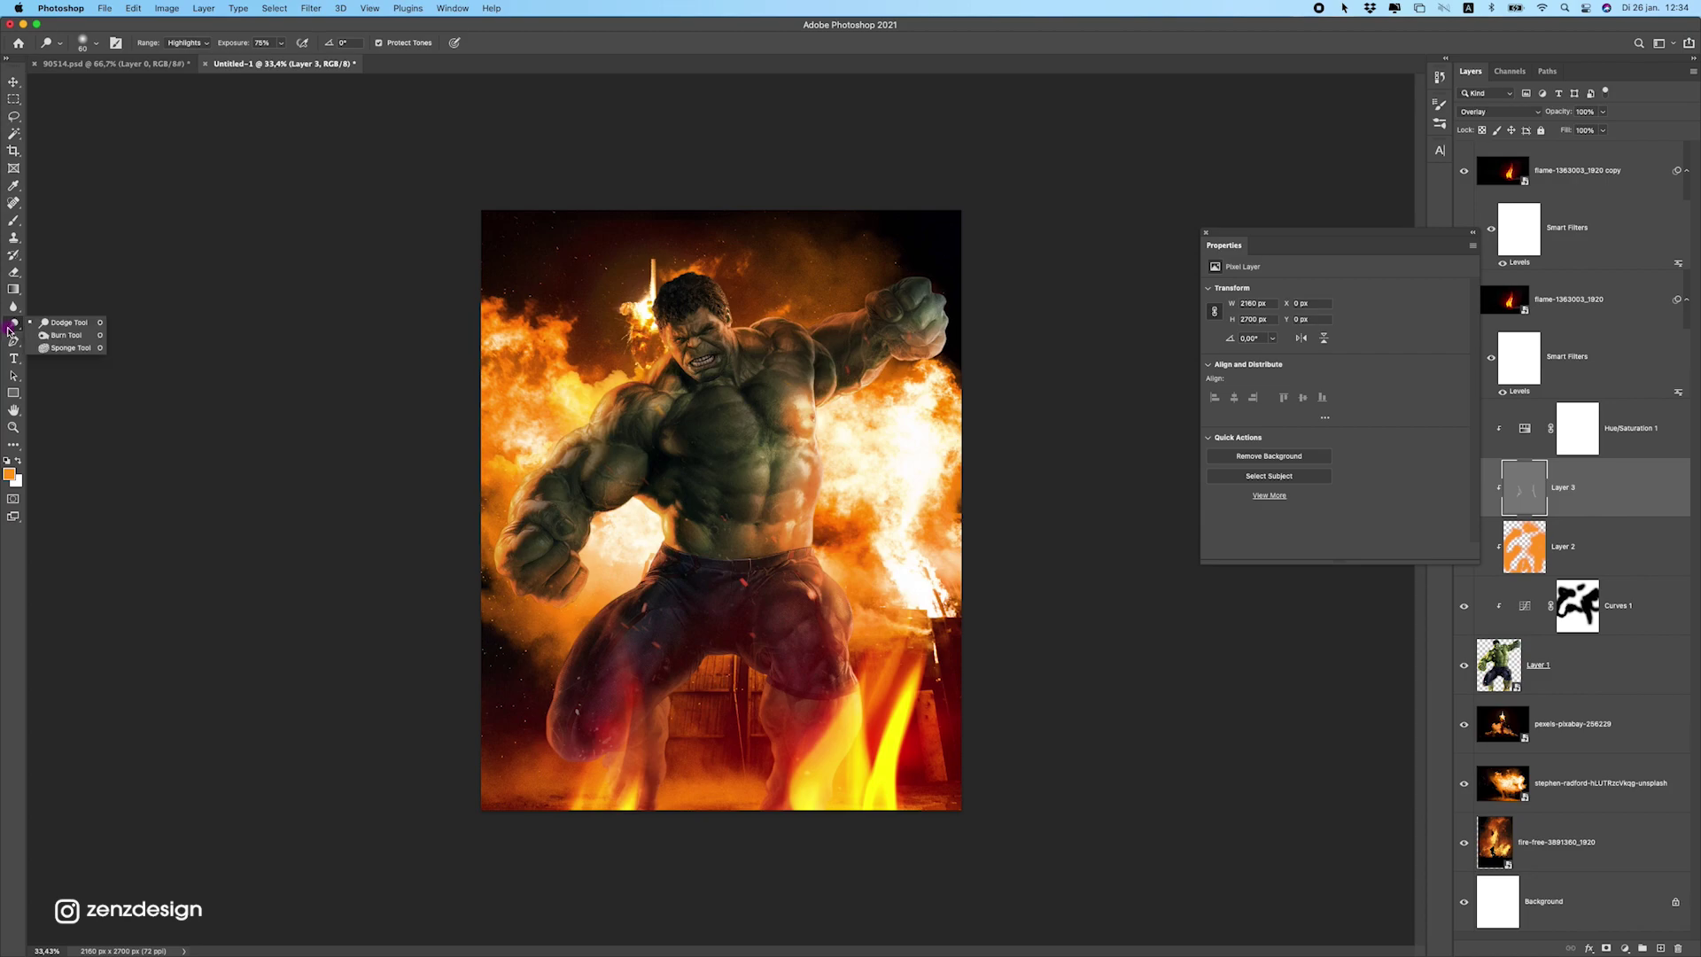
left_click(72, 315)
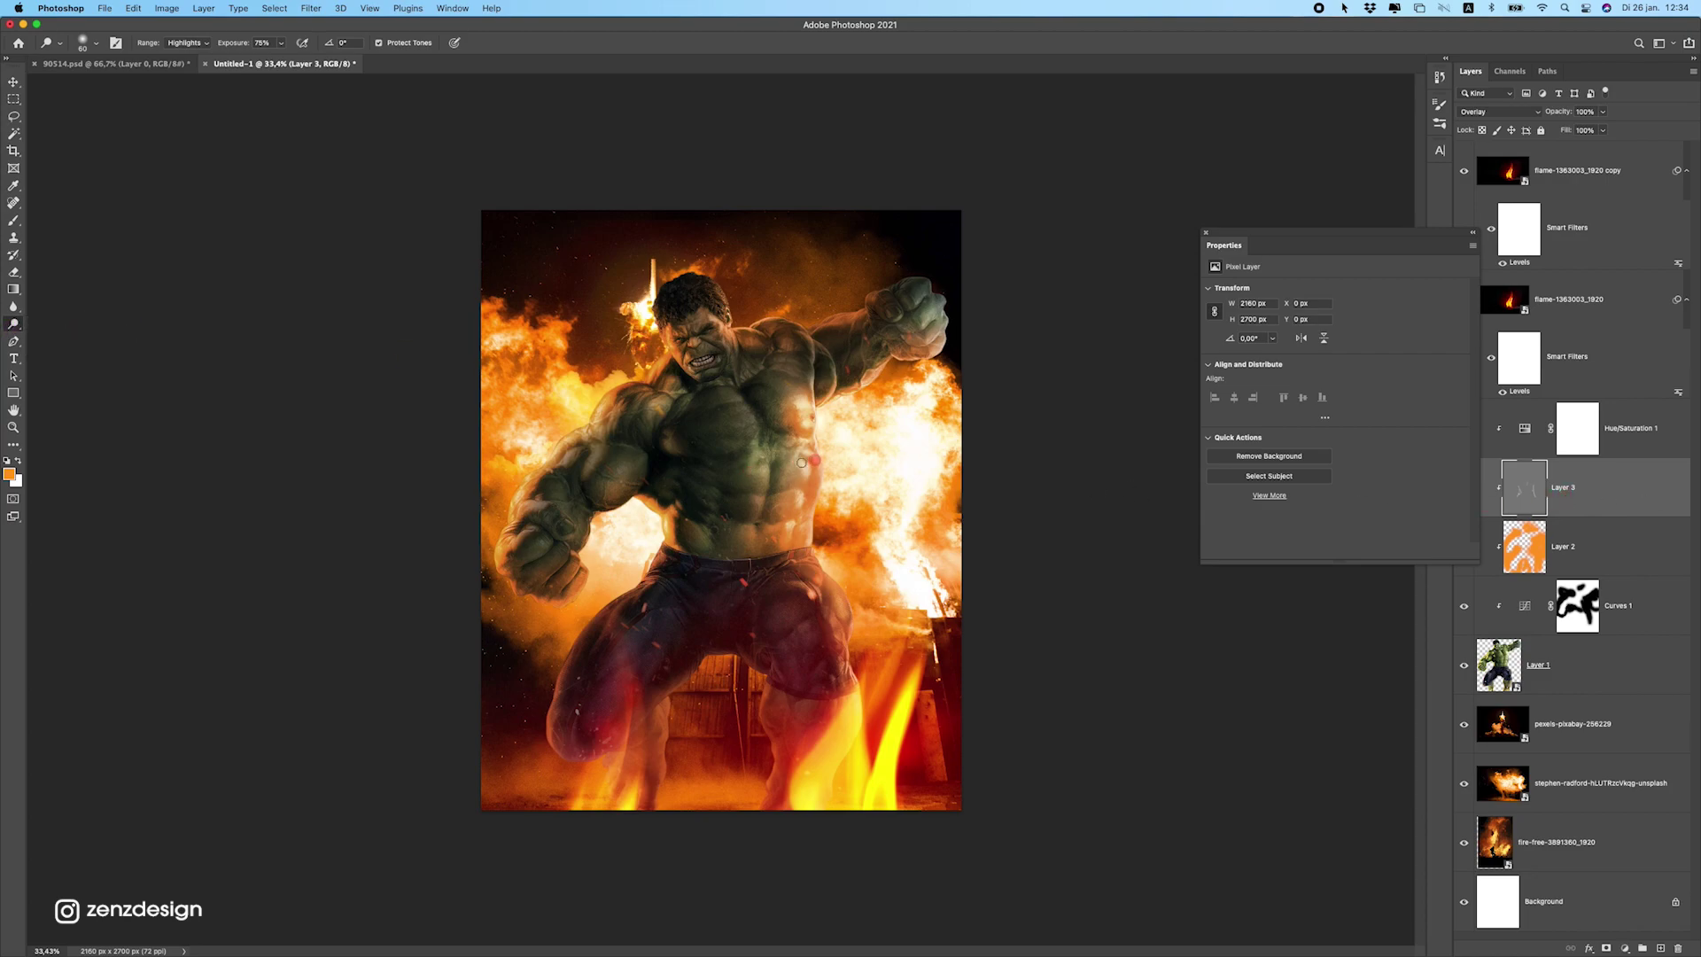
mouse_move(814, 434)
left_mouse_down()
mouse_move(822, 547)
mouse_move(835, 487)
mouse_move(819, 431)
left_mouse_up()
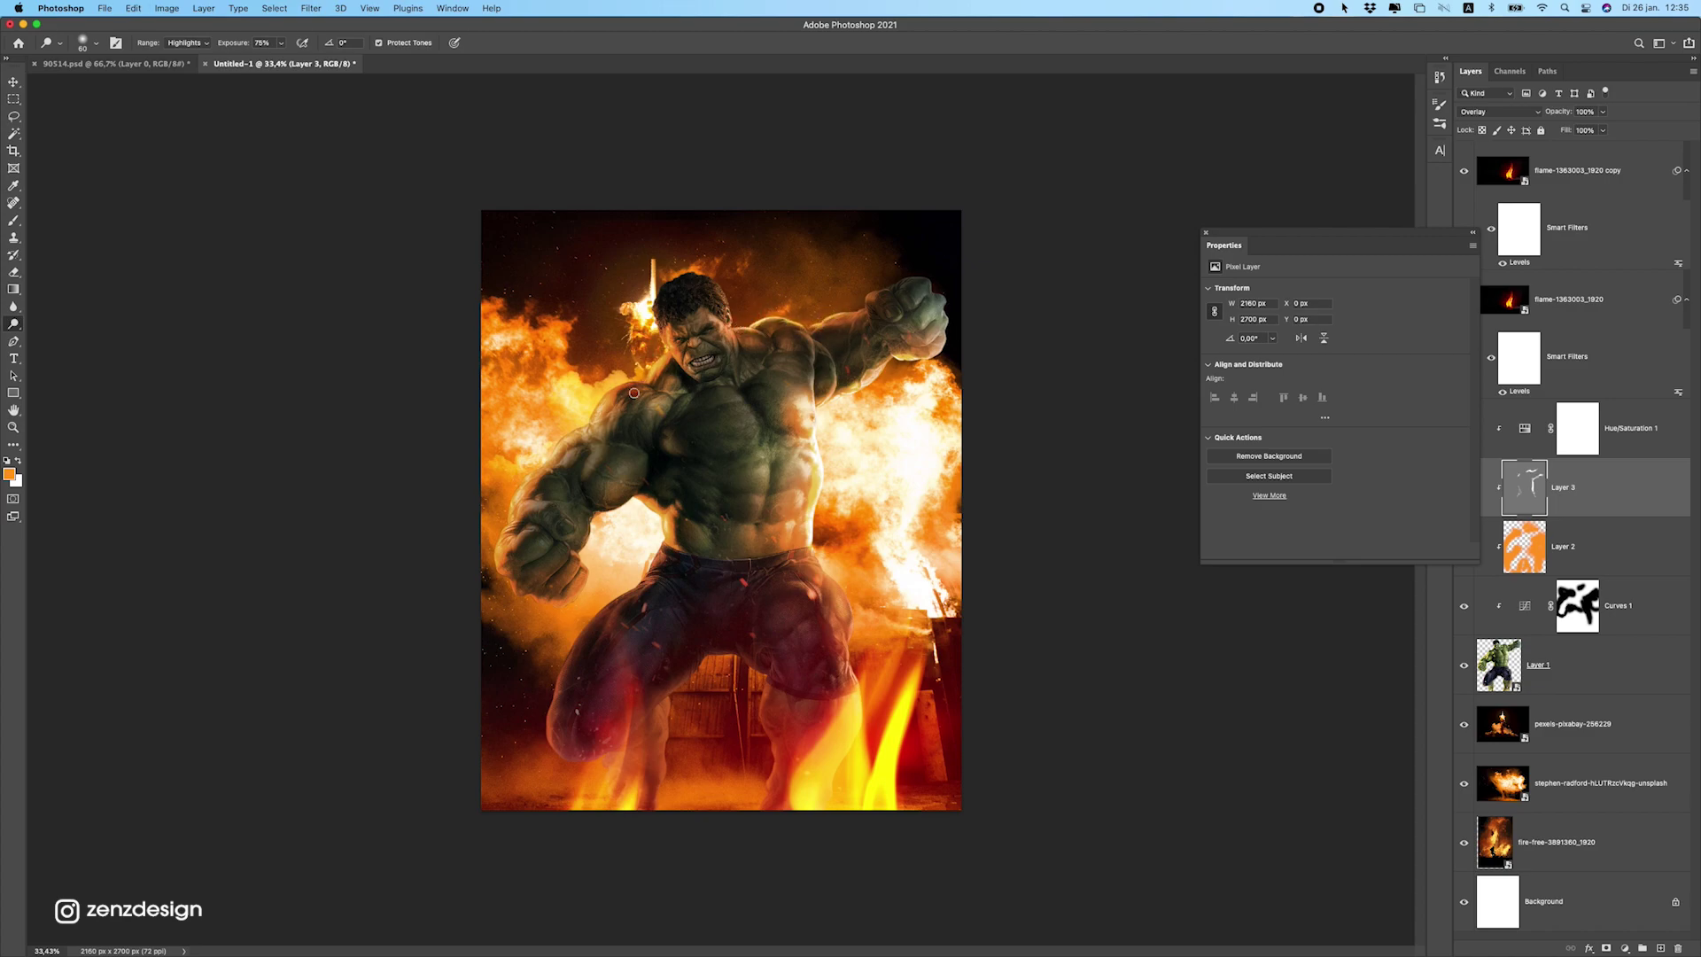
Dodge rim highlights along Hulk's lowered arm and fist, then along his shoulder and head, undoing the excess strokes.
left_click_drag(602, 401, 498, 523)
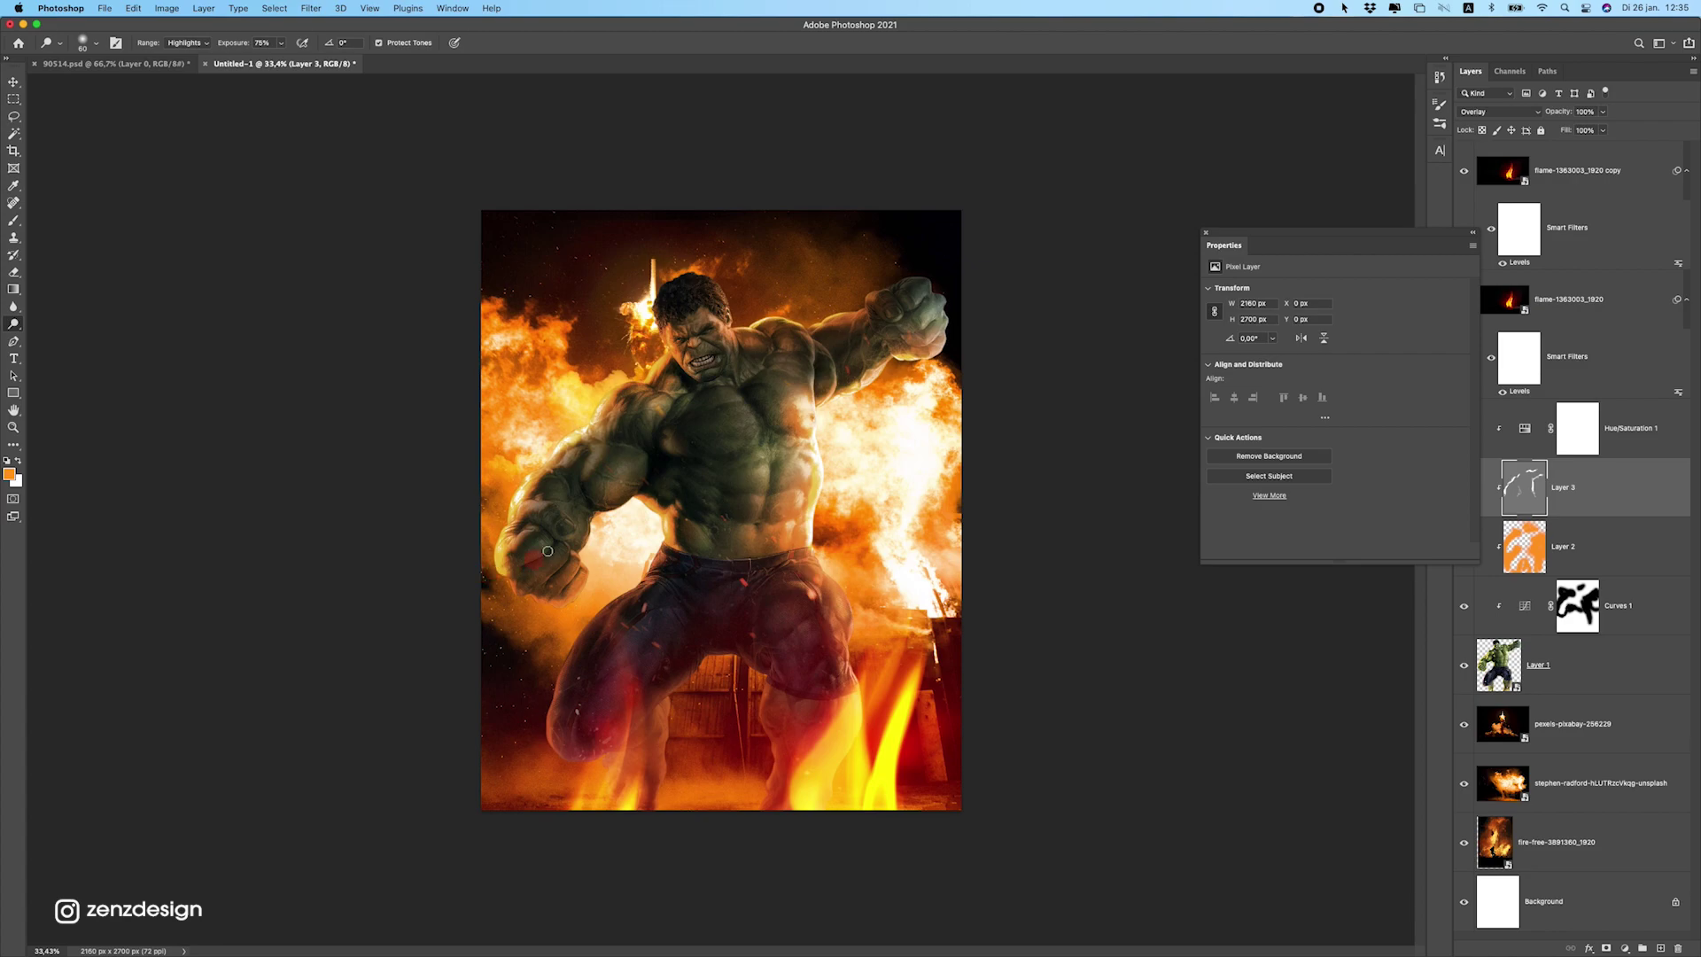
scroll(548, 551, "down", 1)
key("super+z")
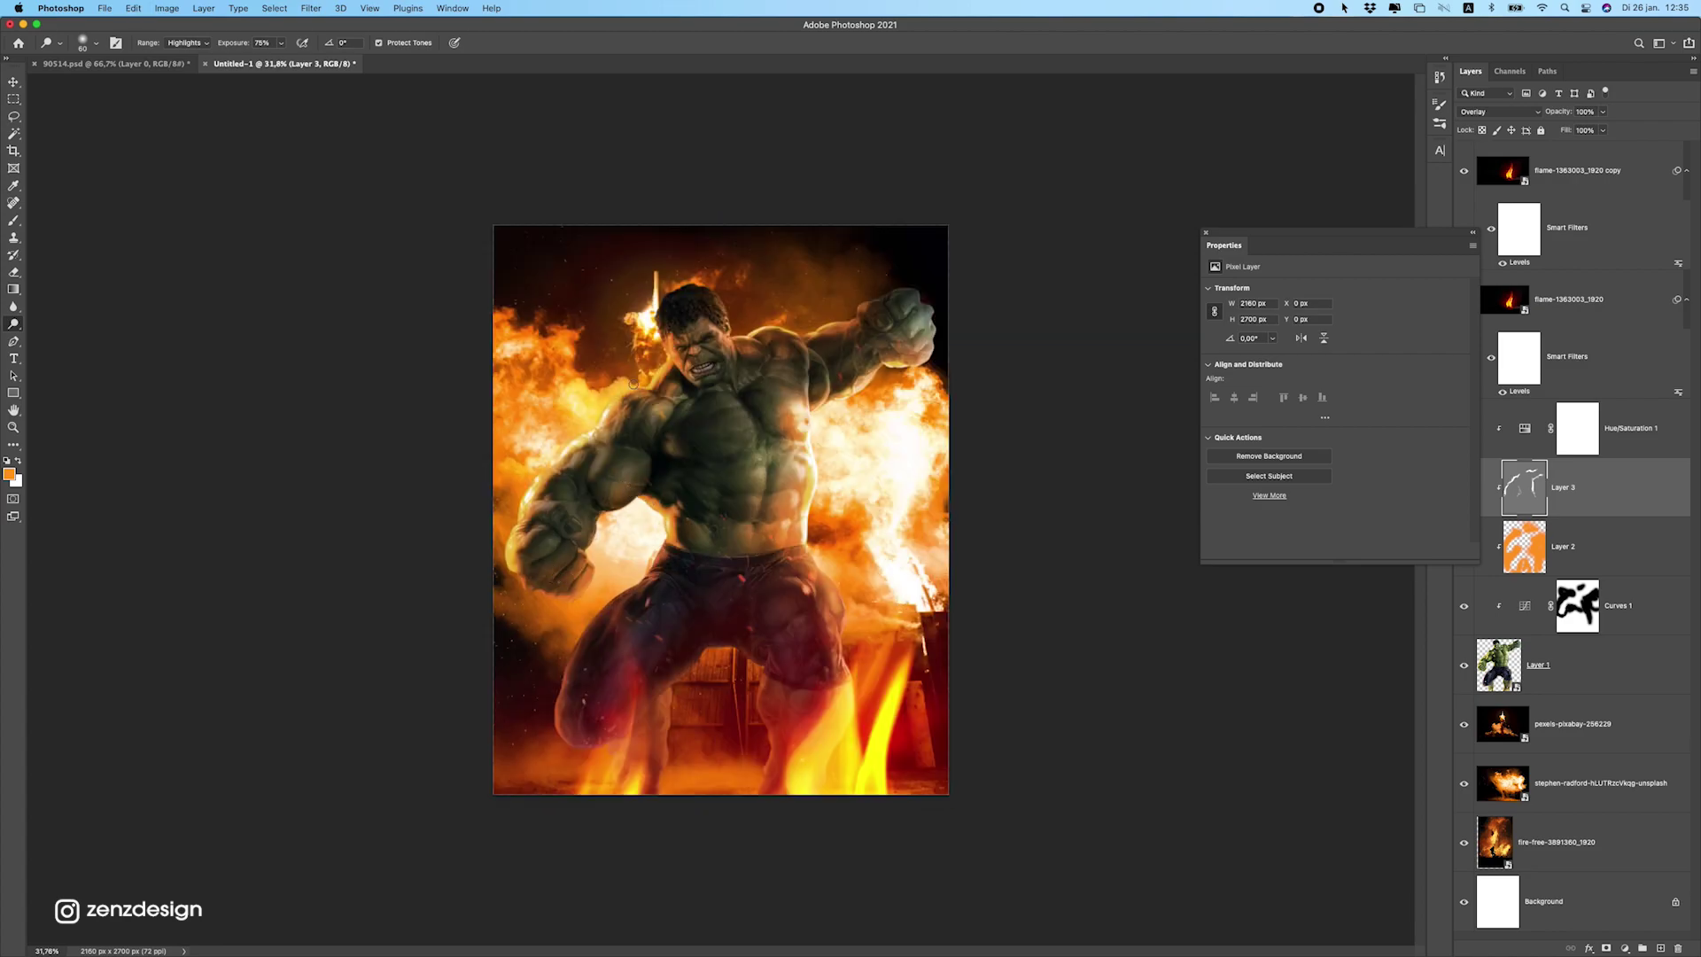
left_click(672, 353)
key("super+z")
mouse_move(669, 340)
left_mouse_down()
mouse_move(672, 322)
mouse_move(737, 315)
left_mouse_up()
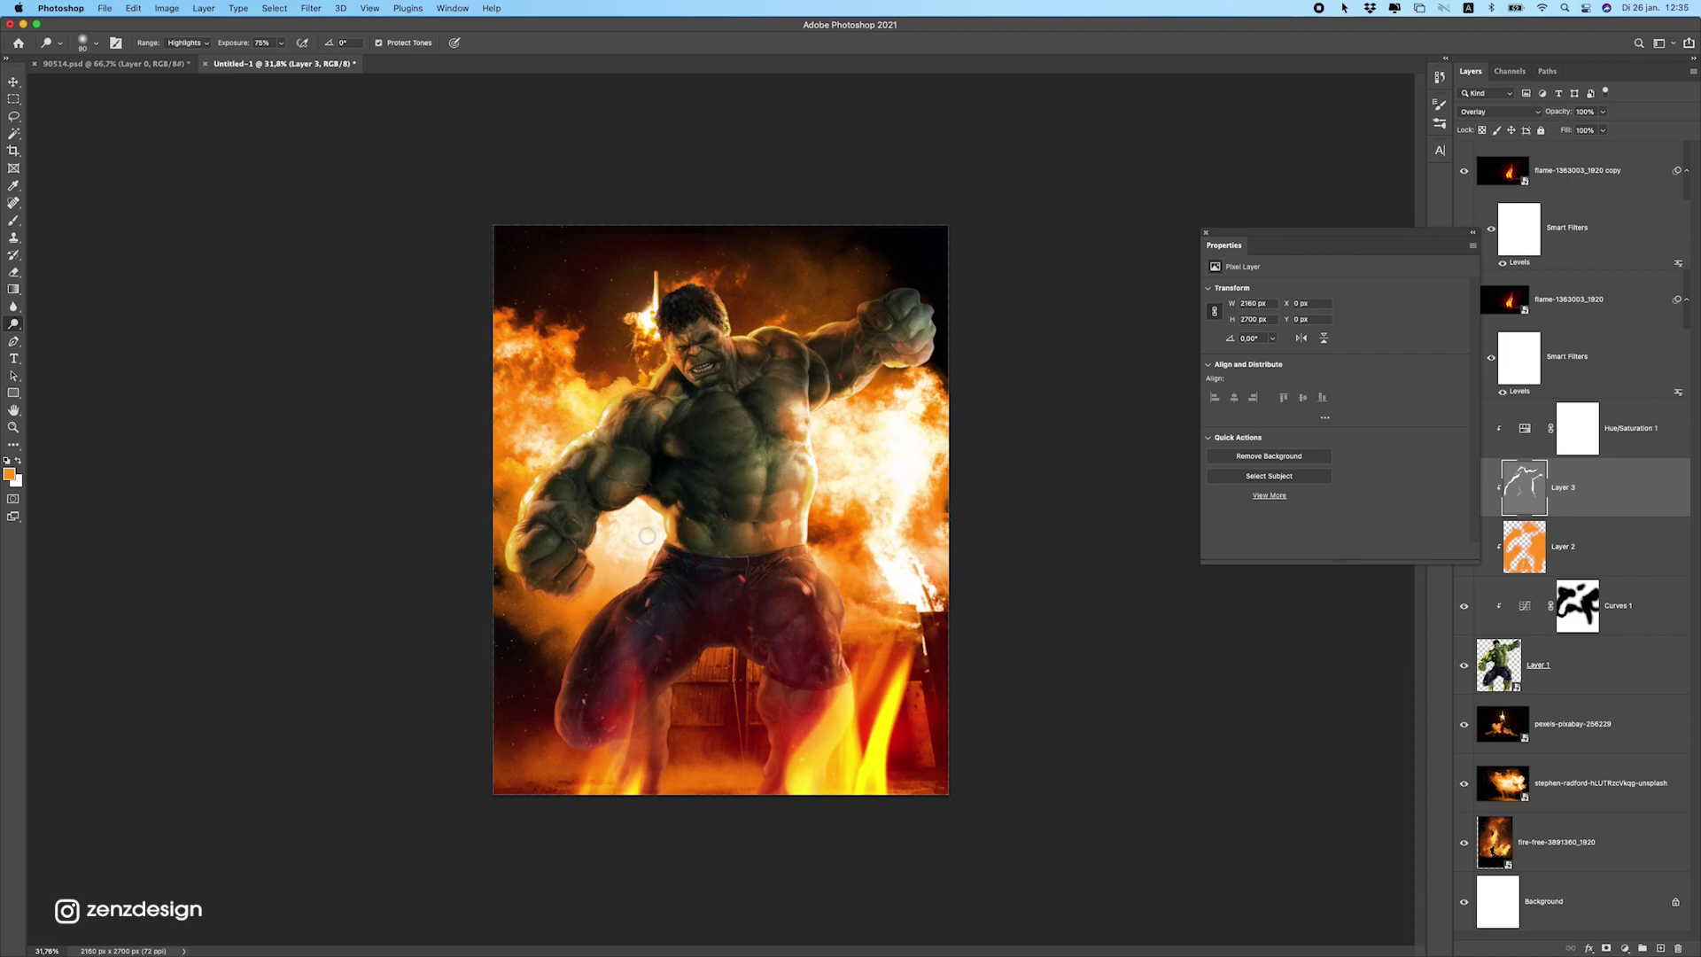
Enlarge the brush to 100 px and dodge the edges of Hulk's bent leg and lower leg on the left of the poster.
key("bracketright")
key("bracketright")
key("bracketright")
left_click(566, 683)
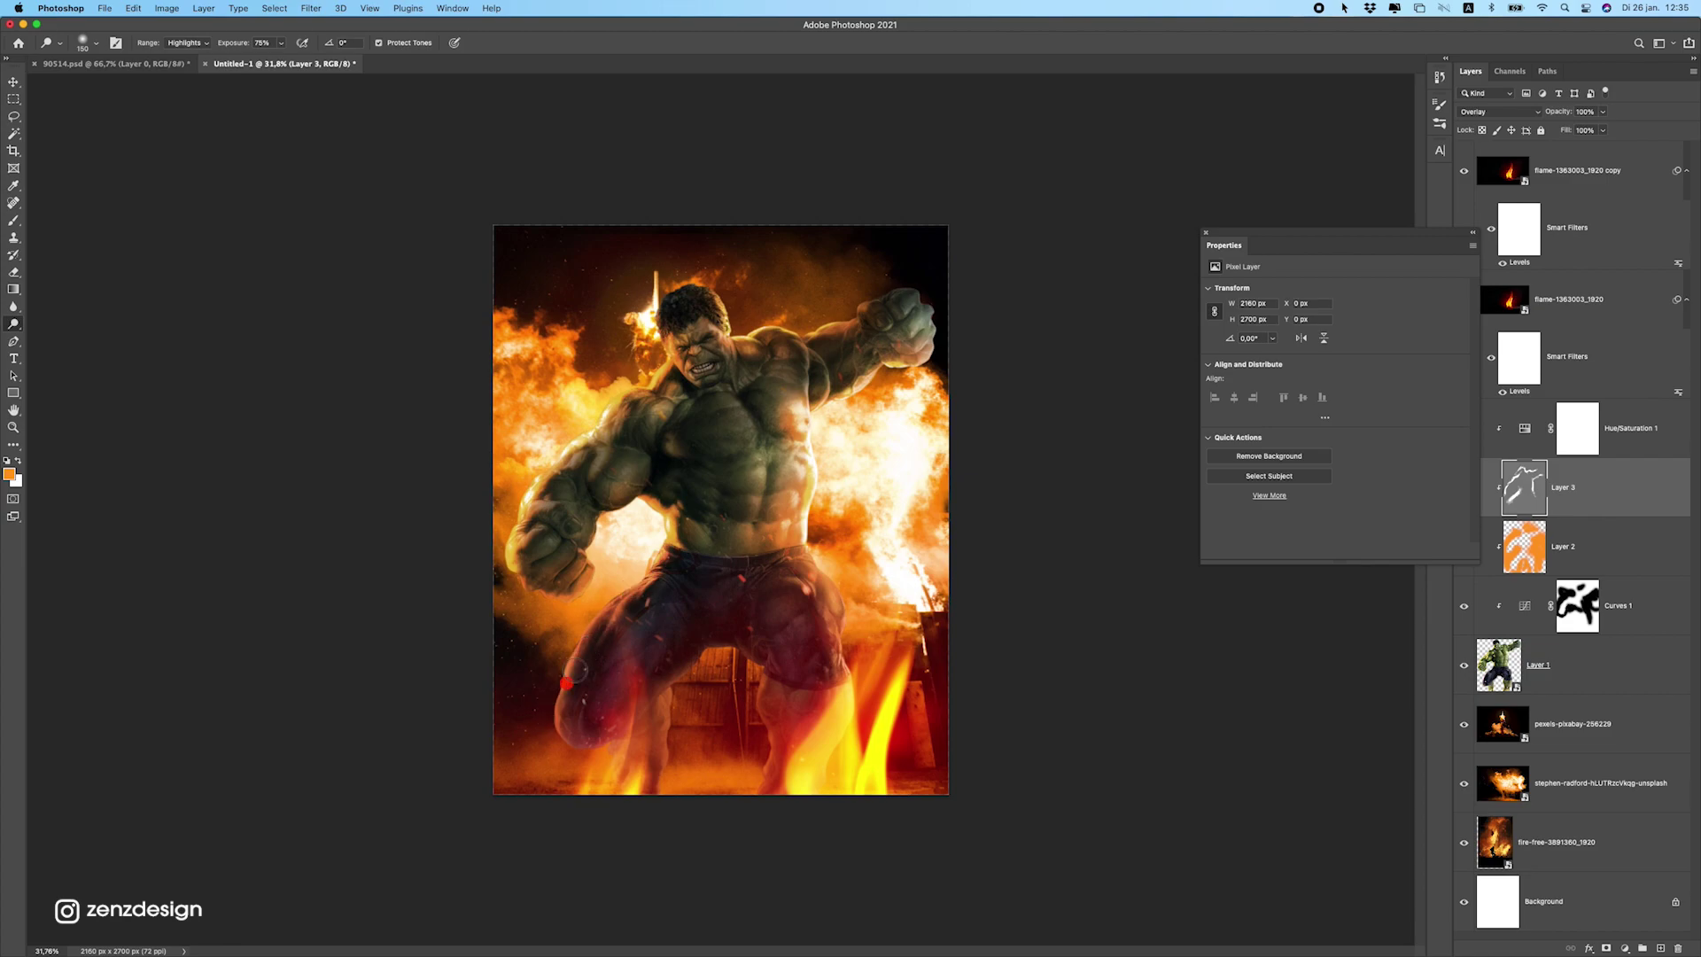
left_click_drag(566, 683, 558, 721)
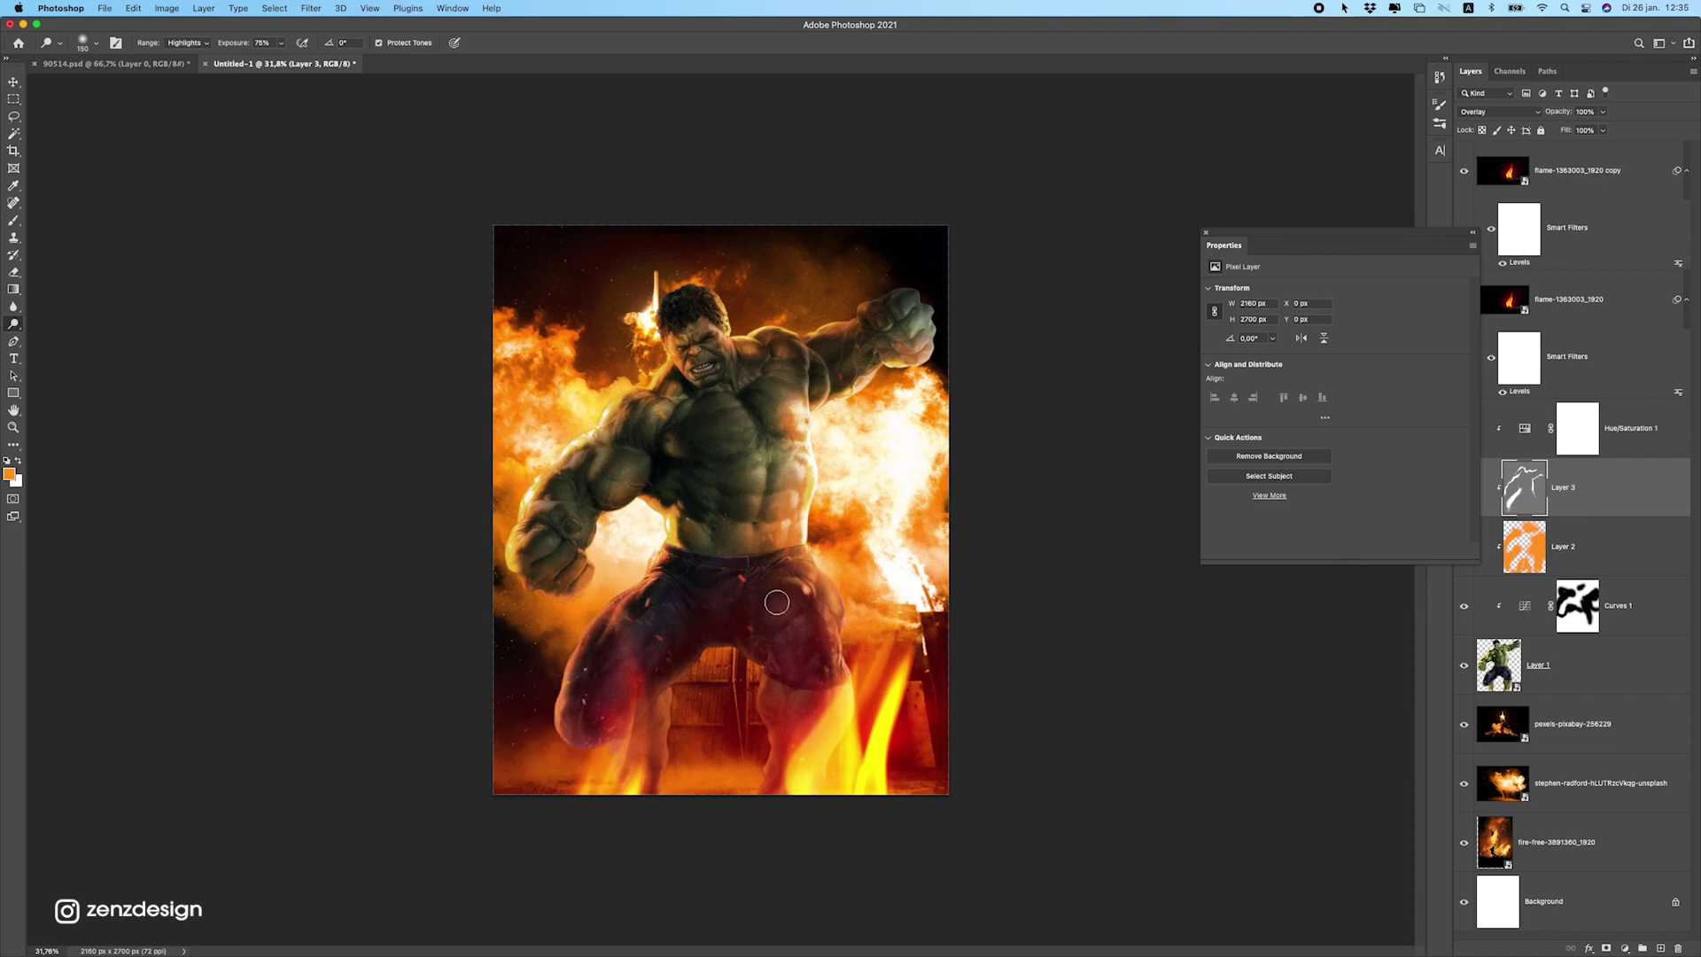
mouse_move(659, 700)
left_mouse_down()
mouse_move(624, 767)
mouse_move(664, 709)
mouse_move(675, 799)
left_mouse_up()
key("super+z")
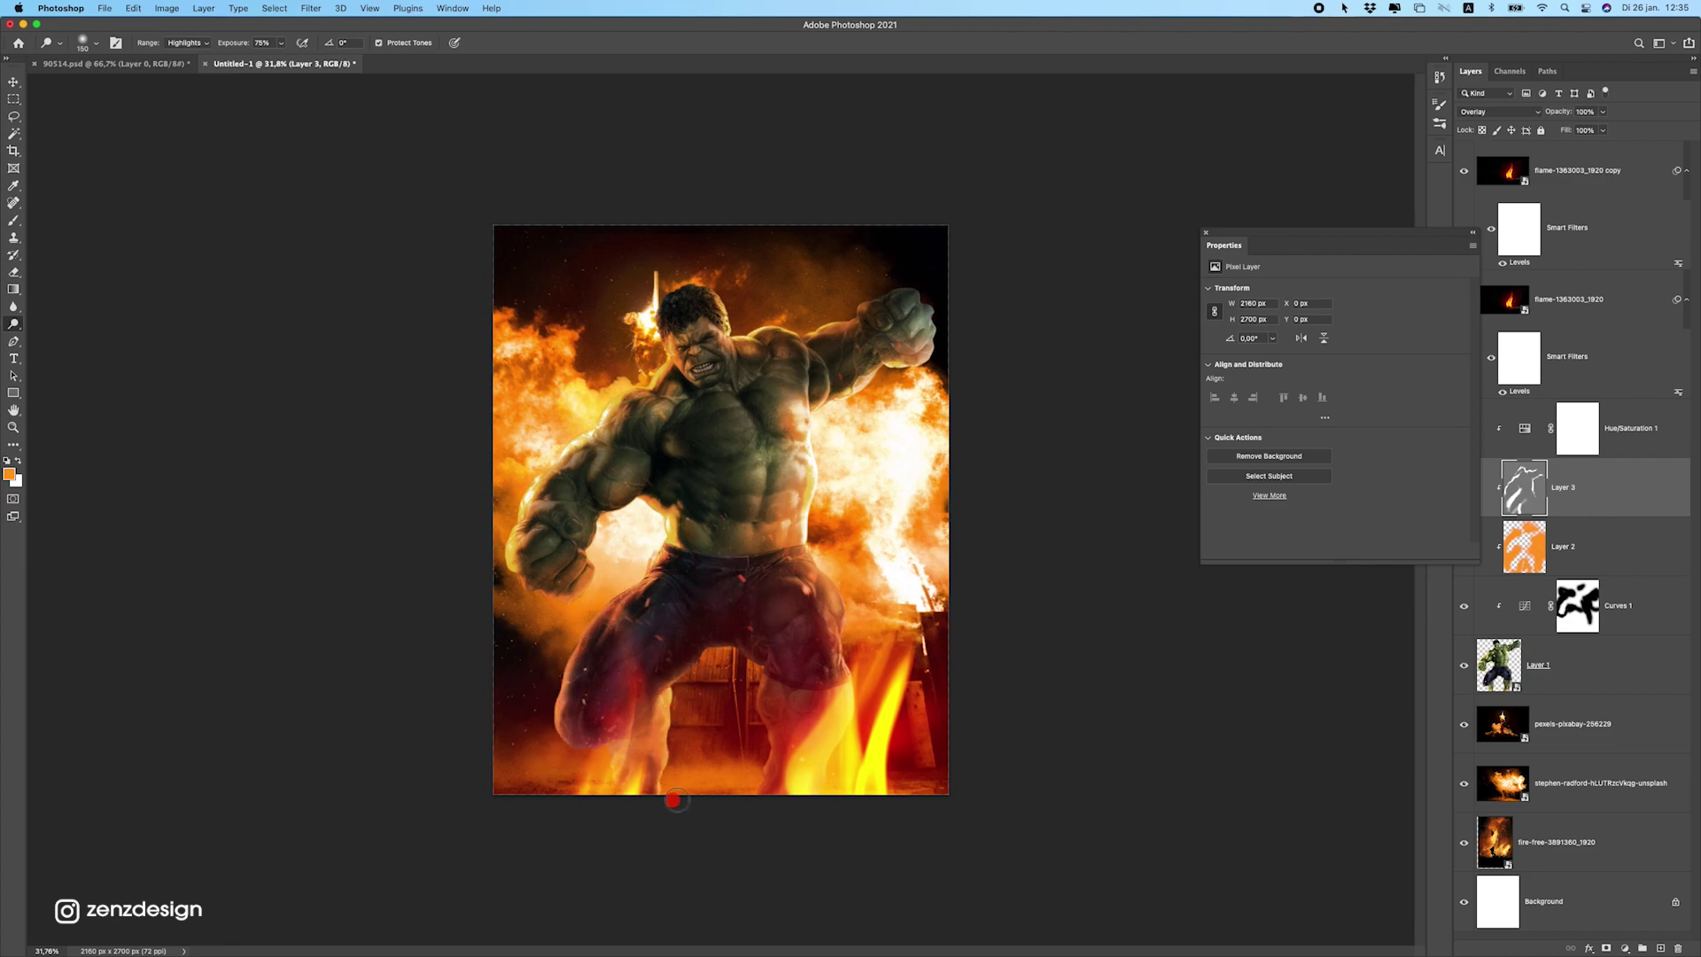
key("super+z")
mouse_move(672, 733)
left_mouse_down()
mouse_move(585, 837)
mouse_move(613, 734)
mouse_move(616, 766)
left_mouse_up()
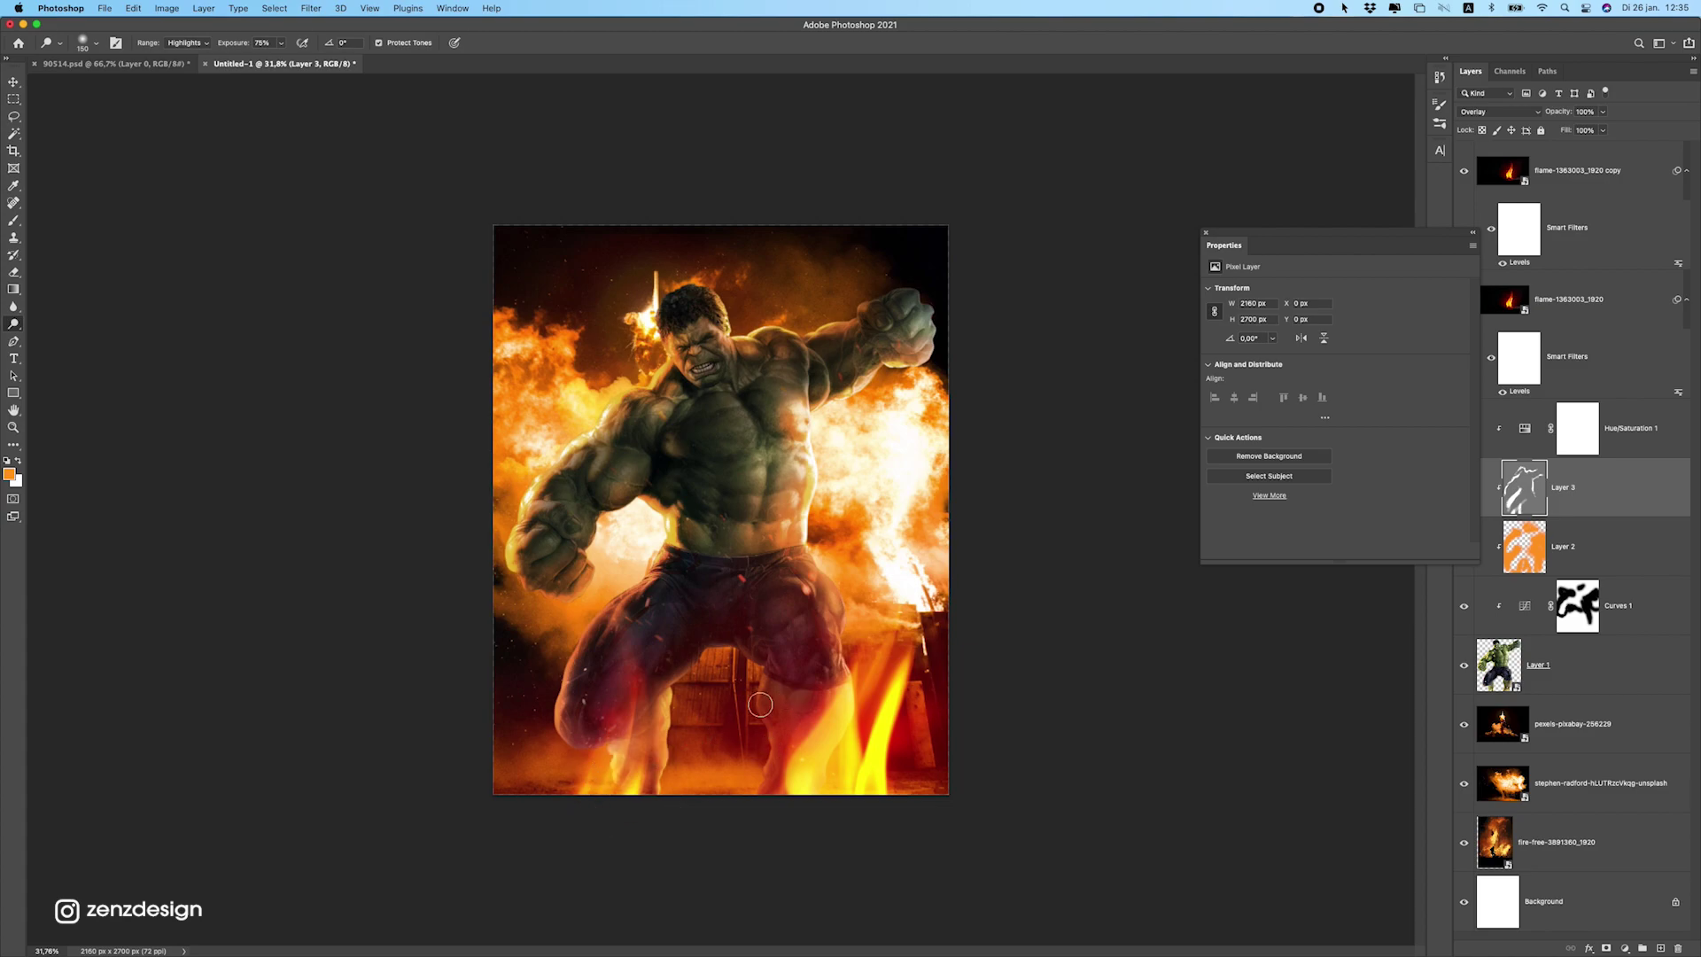
Dodge highlights along the outer edge of Hulk's other leg and hip and under his raised arm.
left_click_drag(855, 698, 864, 728)
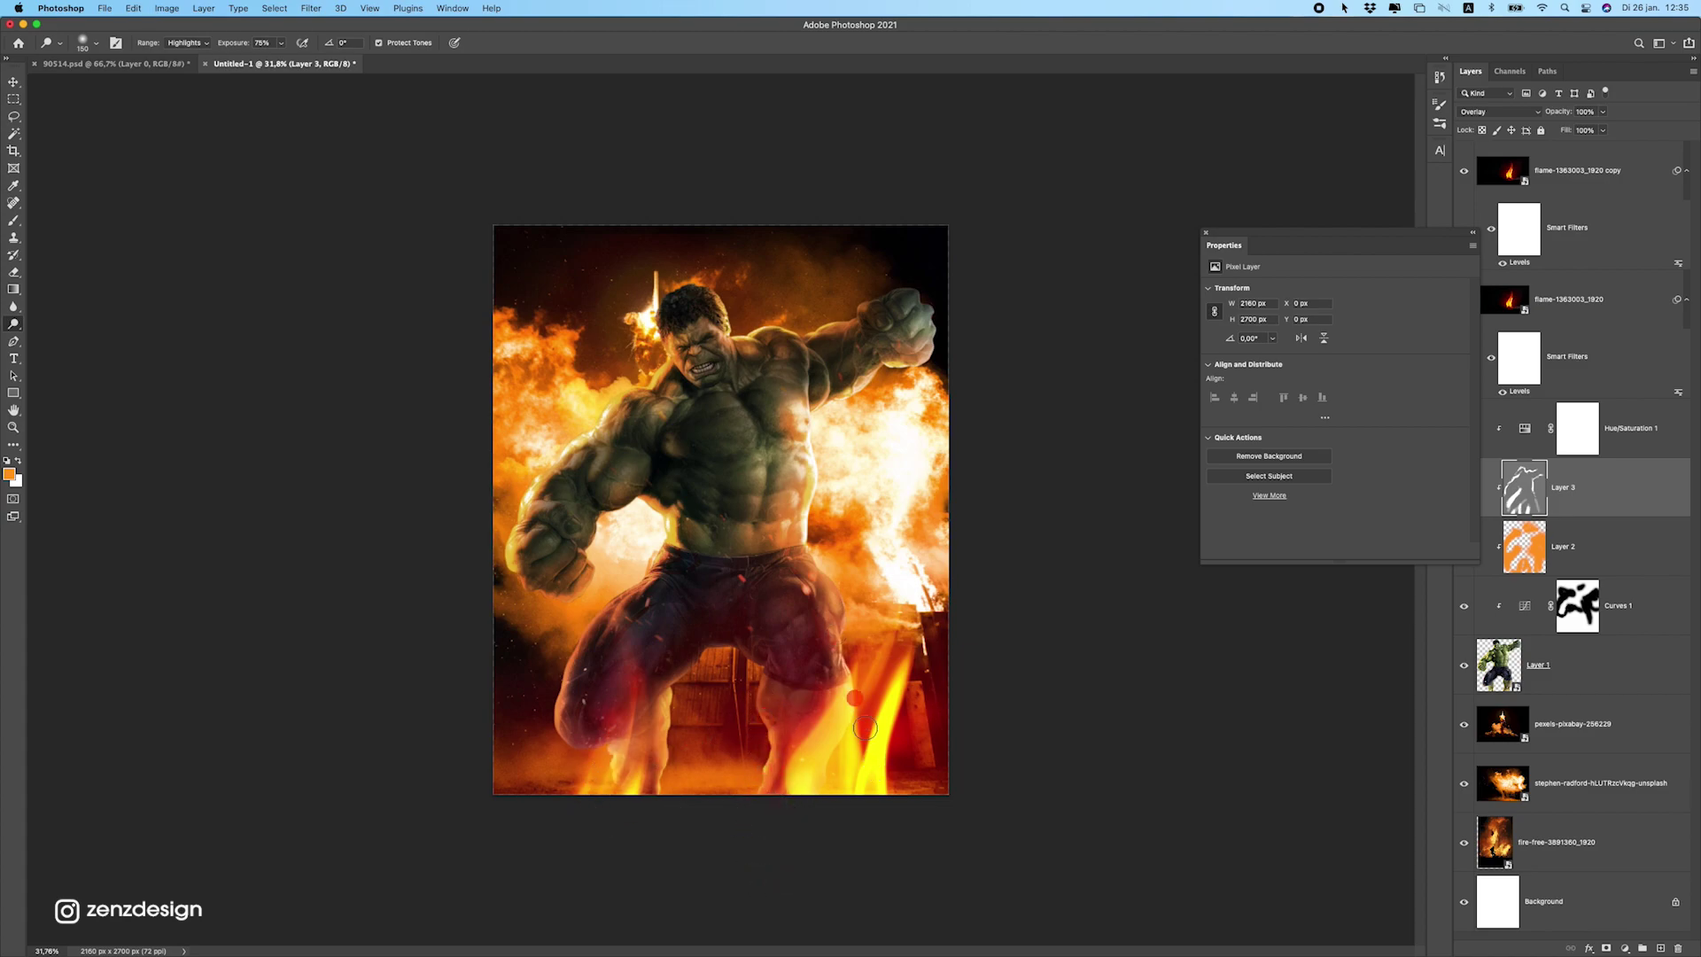
mouse_move(851, 656)
left_mouse_down()
mouse_move(846, 594)
mouse_move(815, 551)
left_mouse_up()
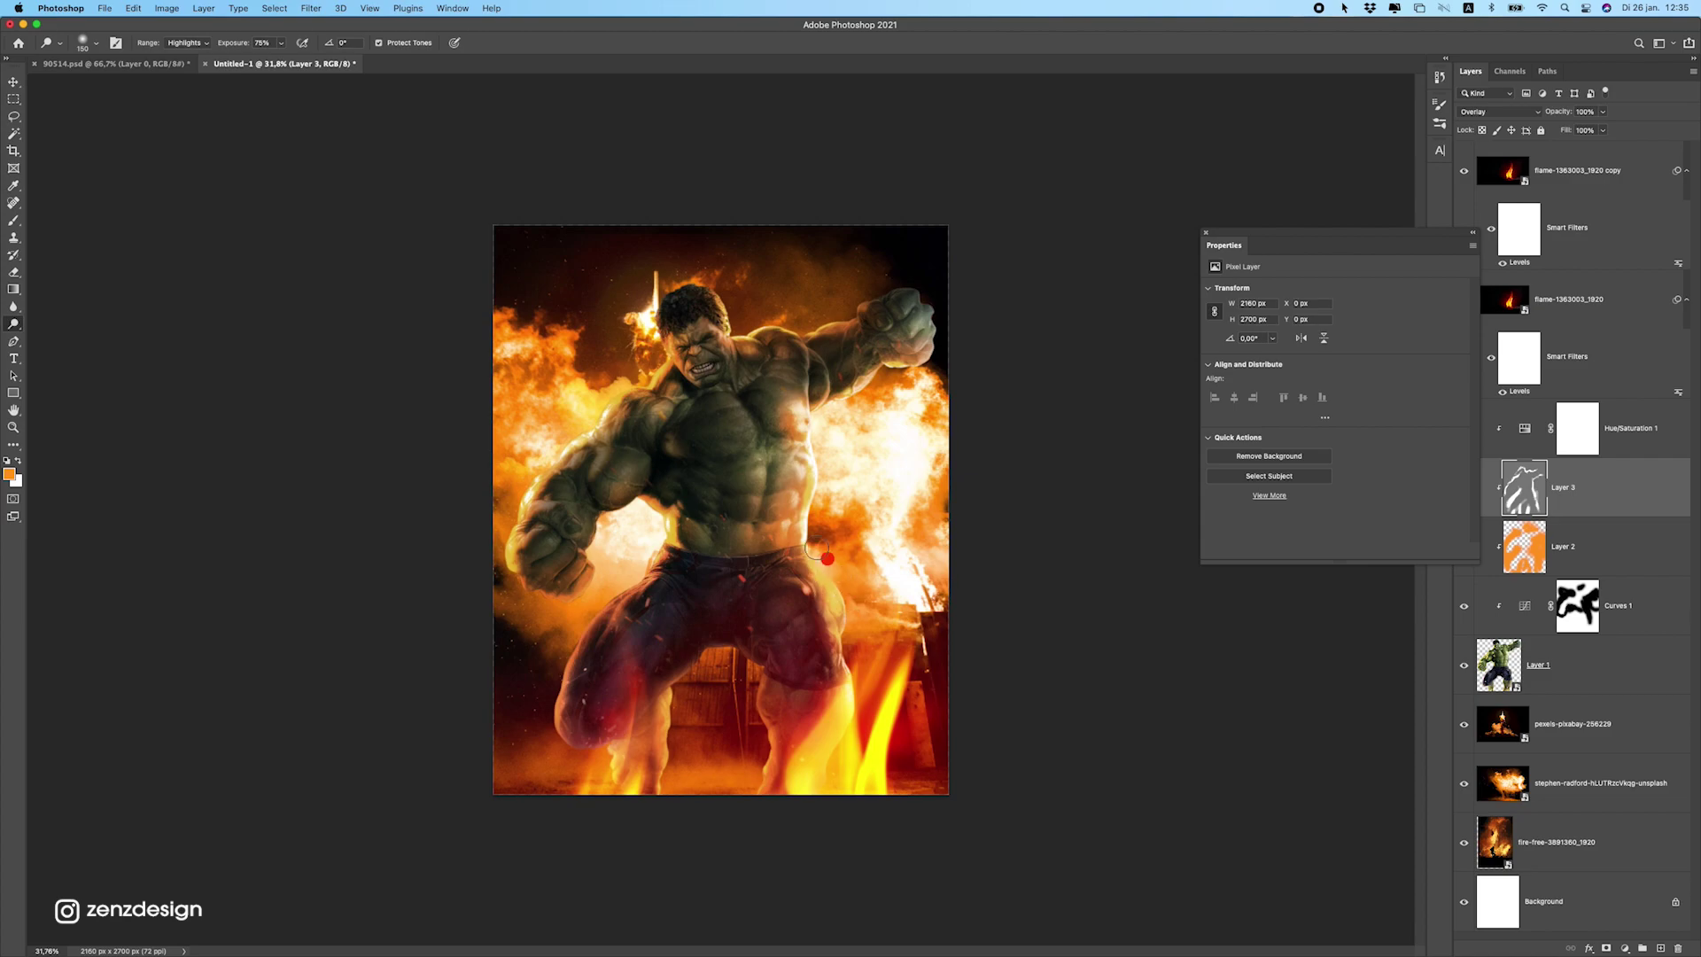
left_click_drag(809, 430, 921, 353)
scroll(912, 407, "down", 1)
scroll(912, 407, "up", 3)
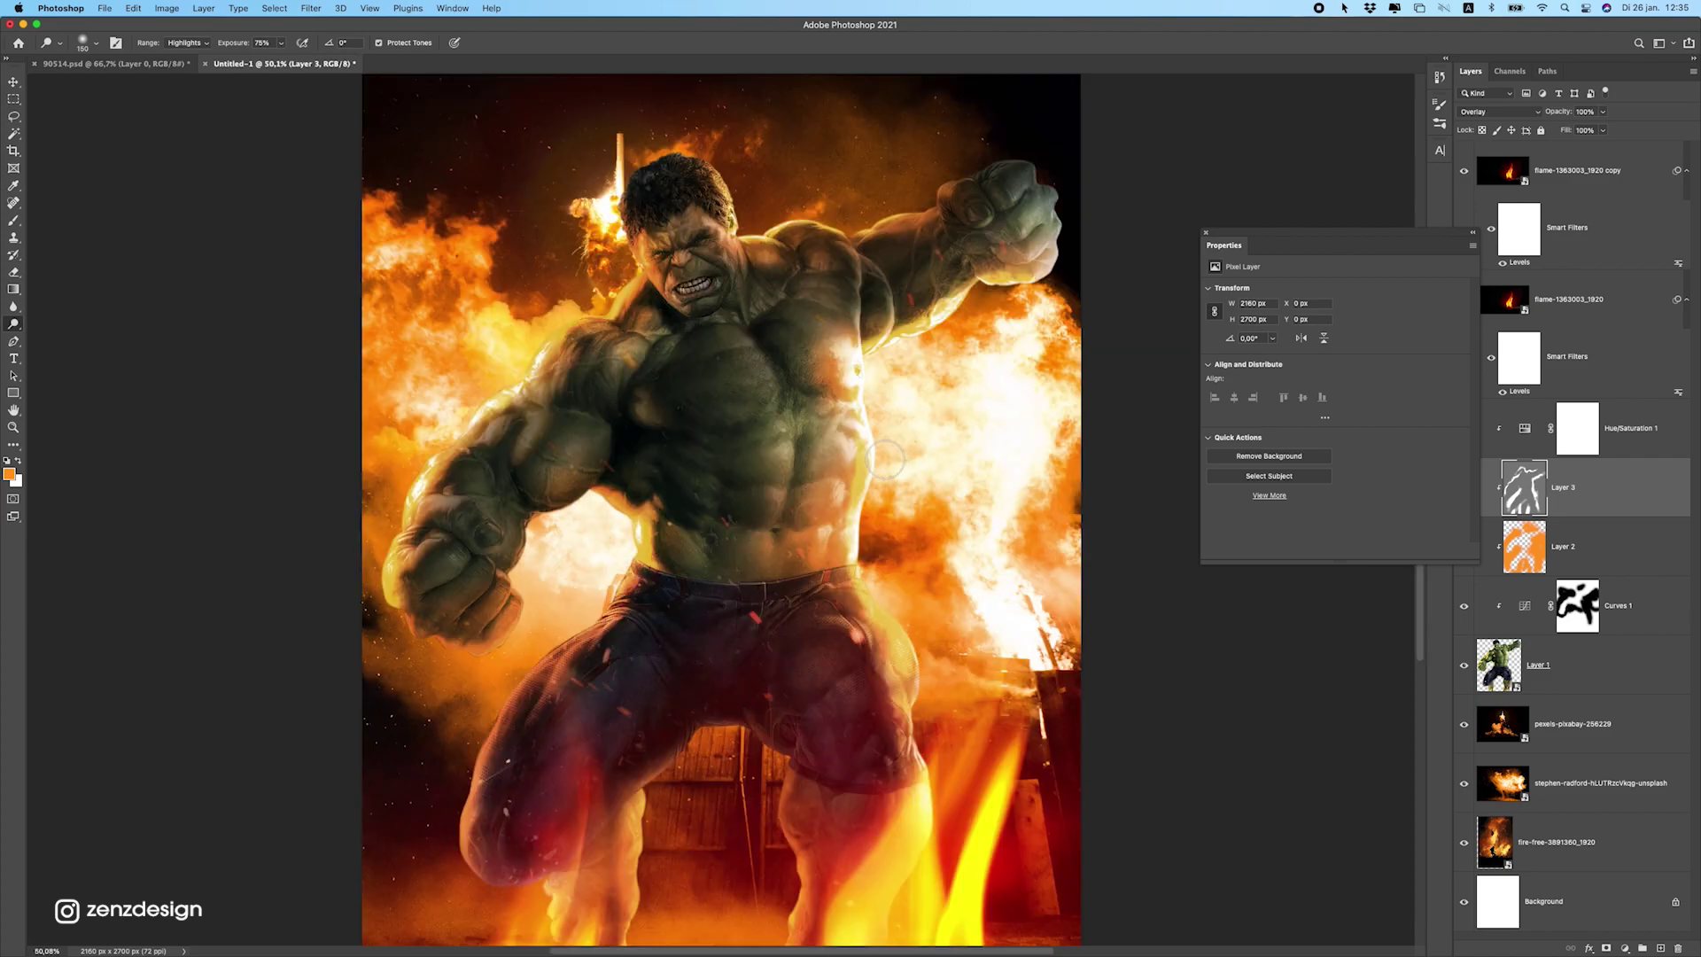
scroll(863, 411, "down", 1)
key("super+minus")
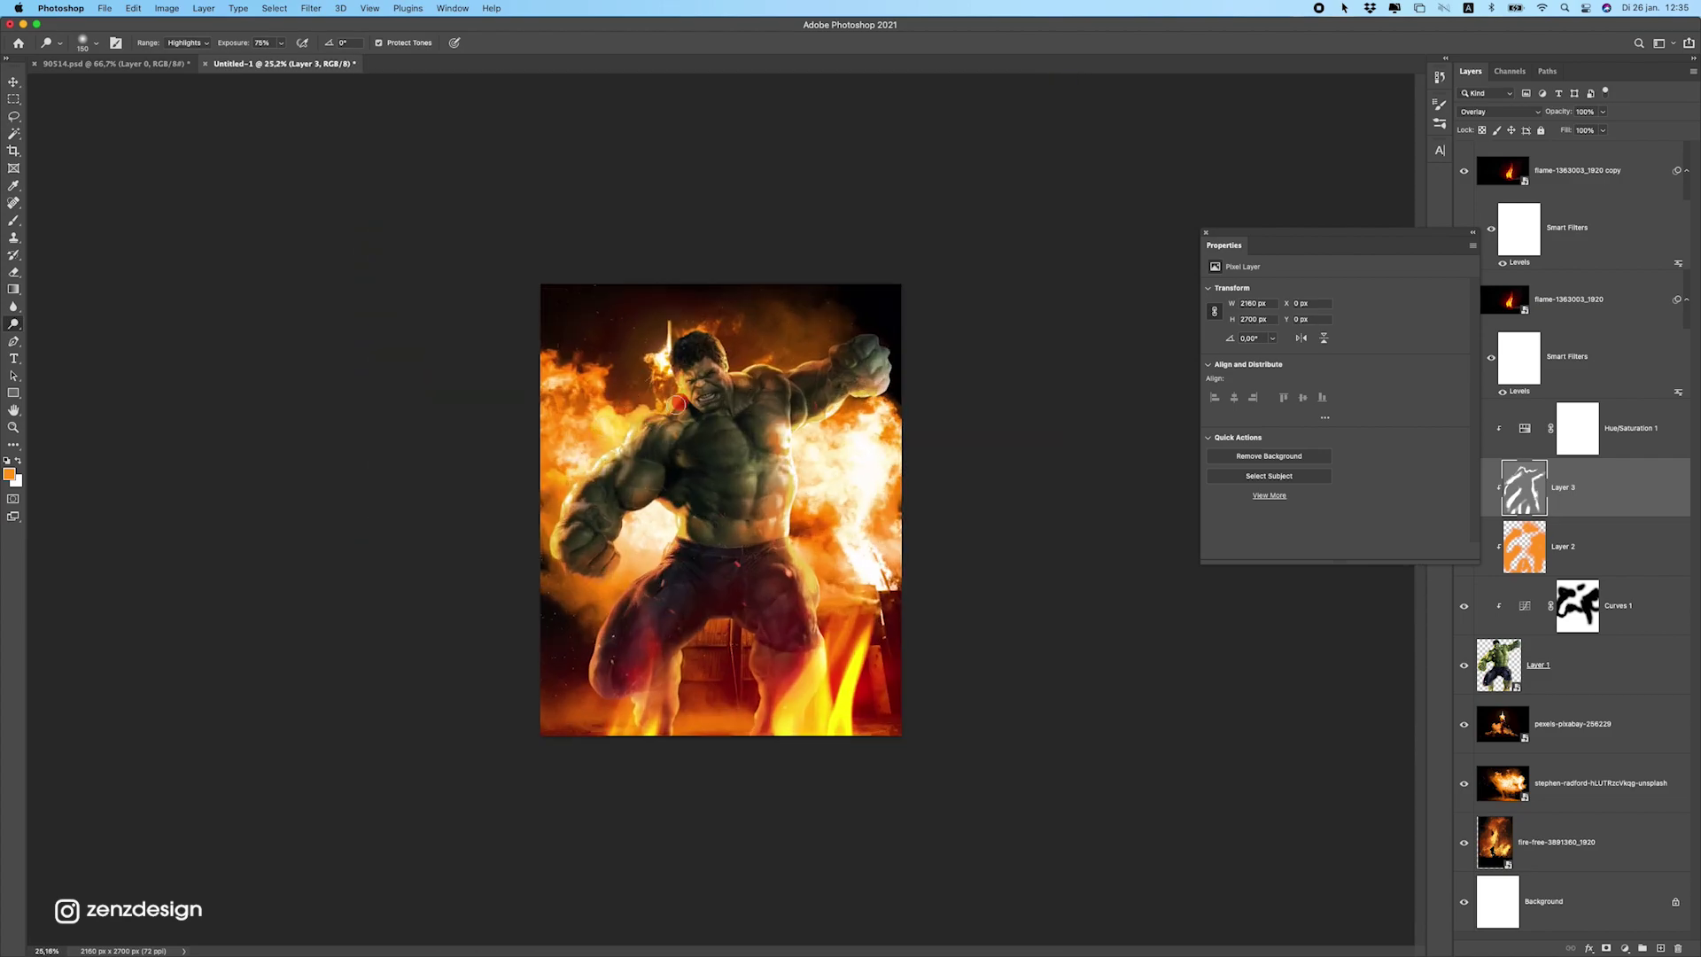
key("super+plus")
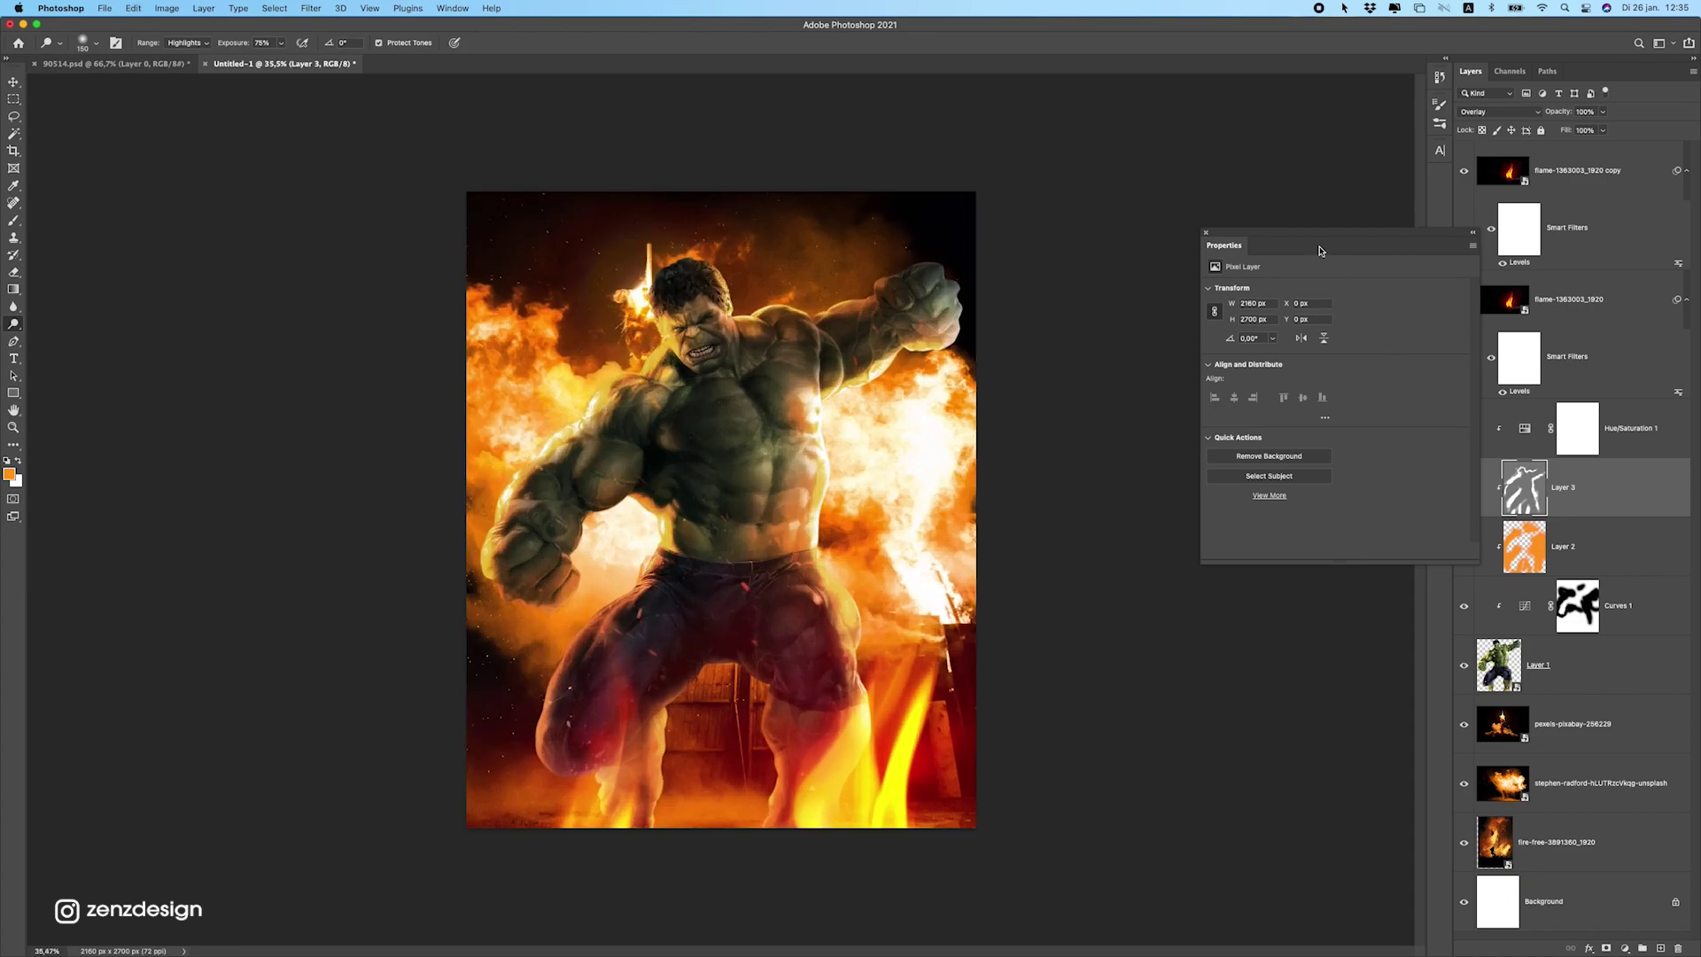
Uncover the layer visibility controls and compare the poster with Layer 3 hidden and shown.
left_click_drag(1319, 250, 1211, 235)
left_click(1464, 486)
left_click(1464, 486)
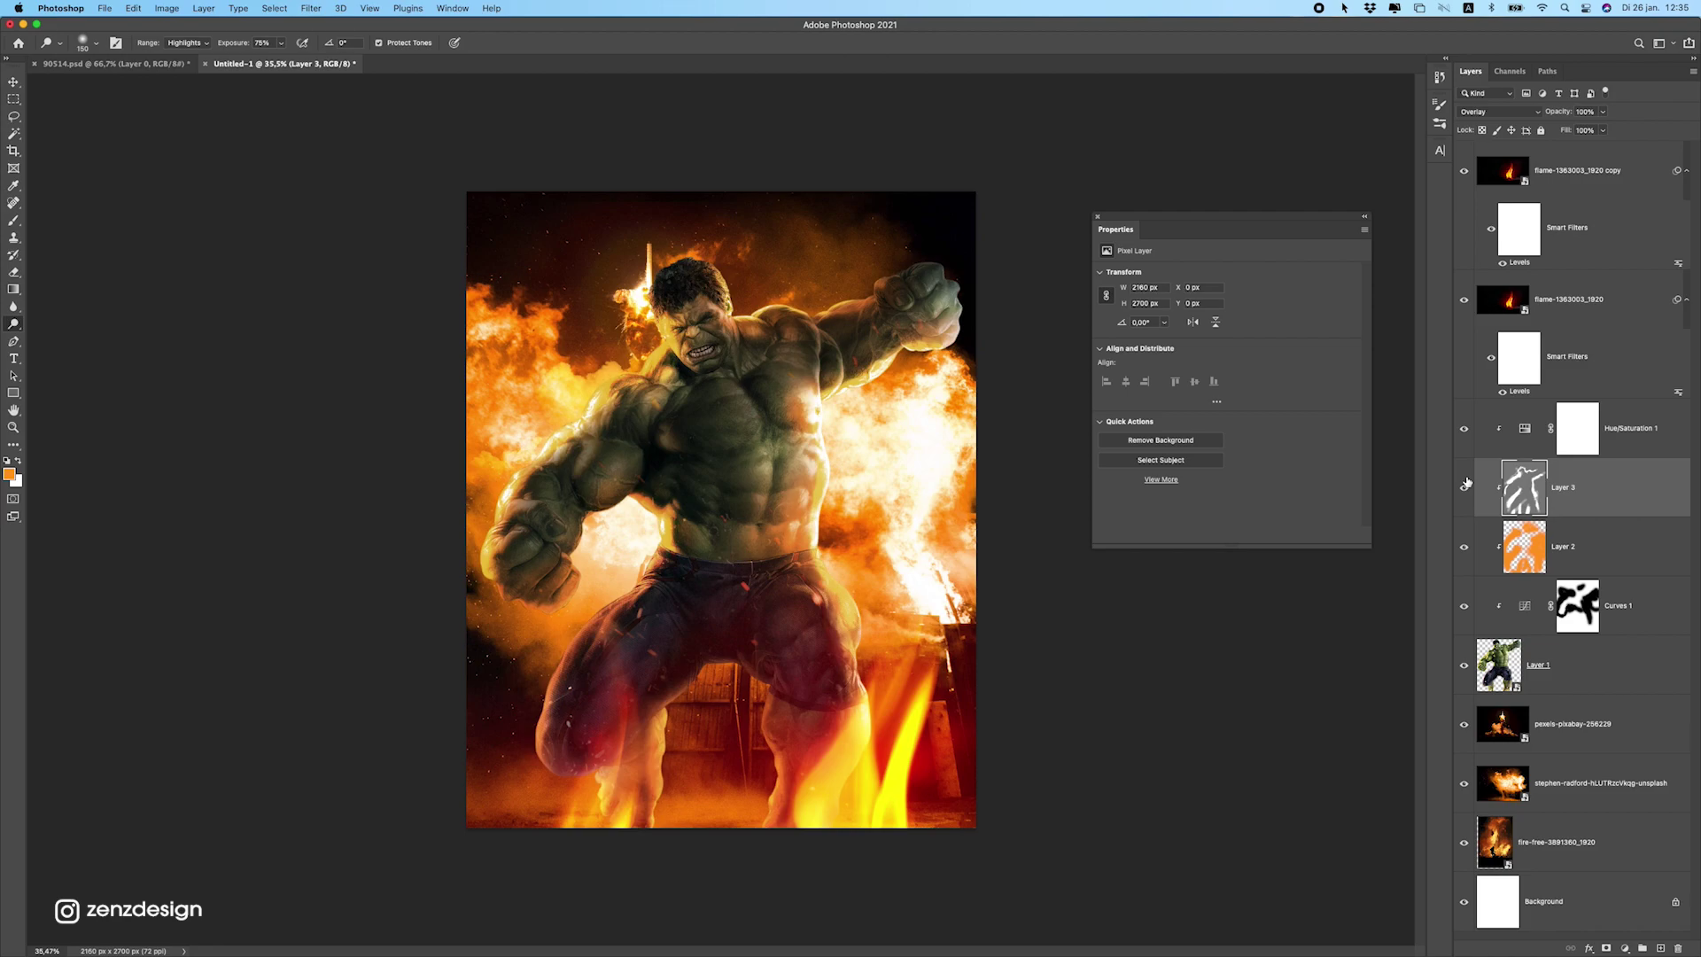
Erase some of the dodged highlight on Layer 3 beside Hulk's head.
left_click(16, 273)
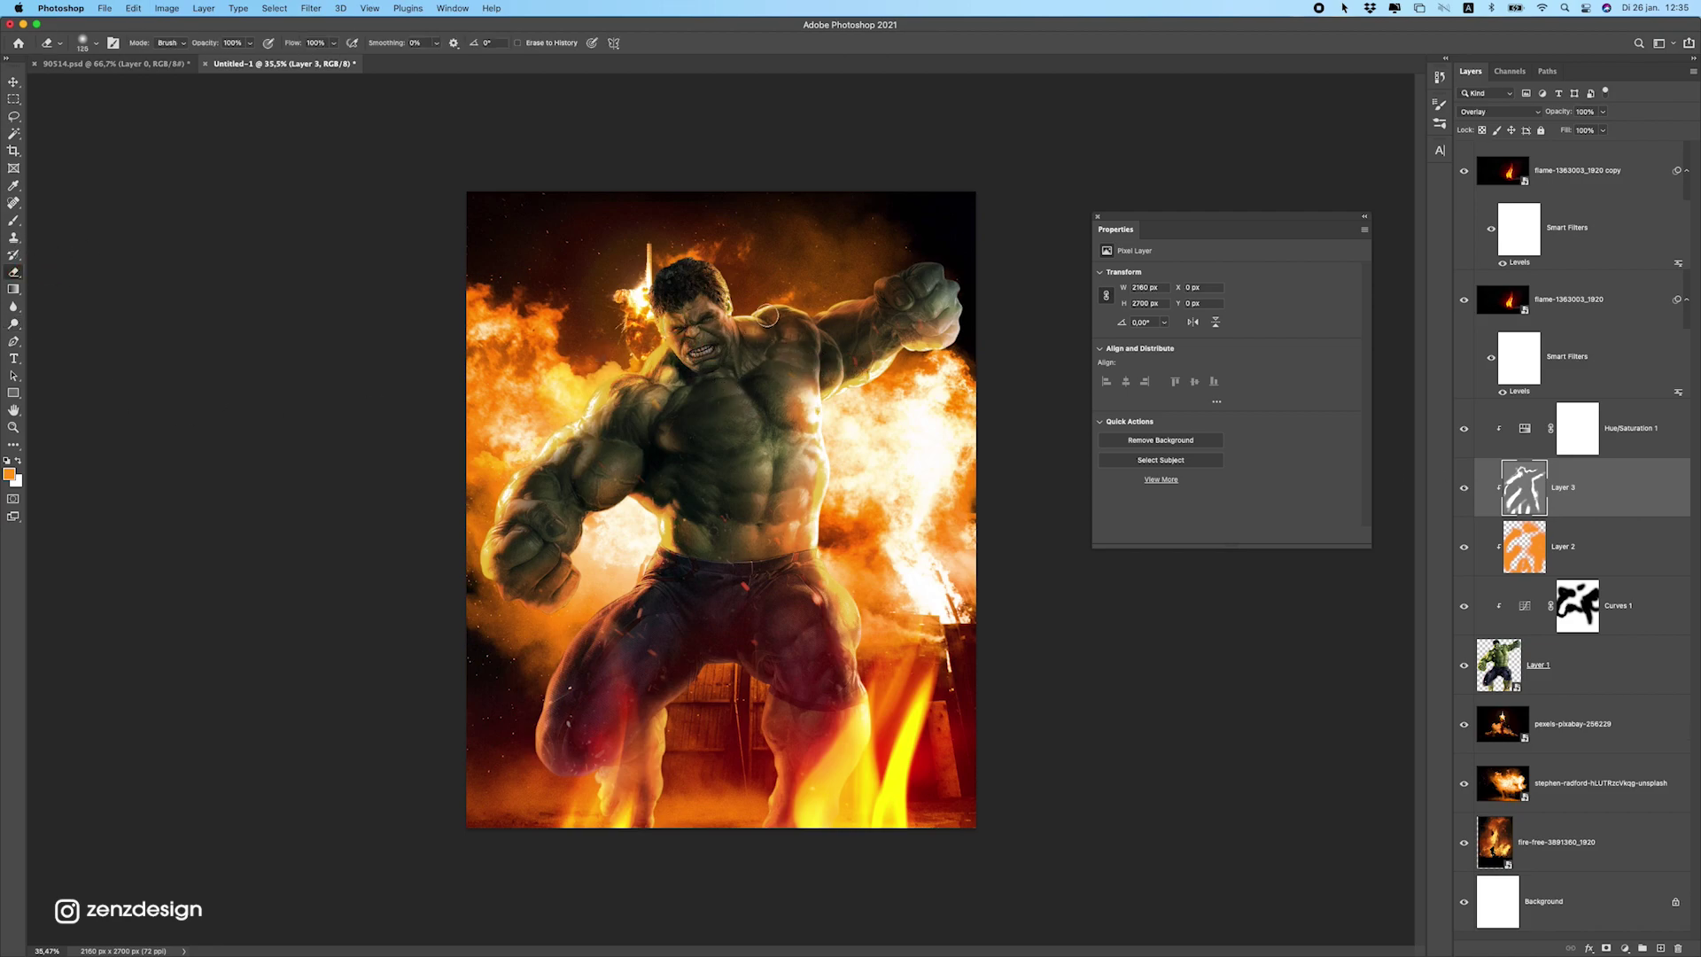
key("super+minus")
key("super+plus")
left_click_drag(665, 324, 649, 328)
scroll(1007, 544, "down", 1)
Add a Hue/Saturation adjustment clipped to the stephen-radford explosion layer and set its Saturation to -11.
left_click(1556, 568)
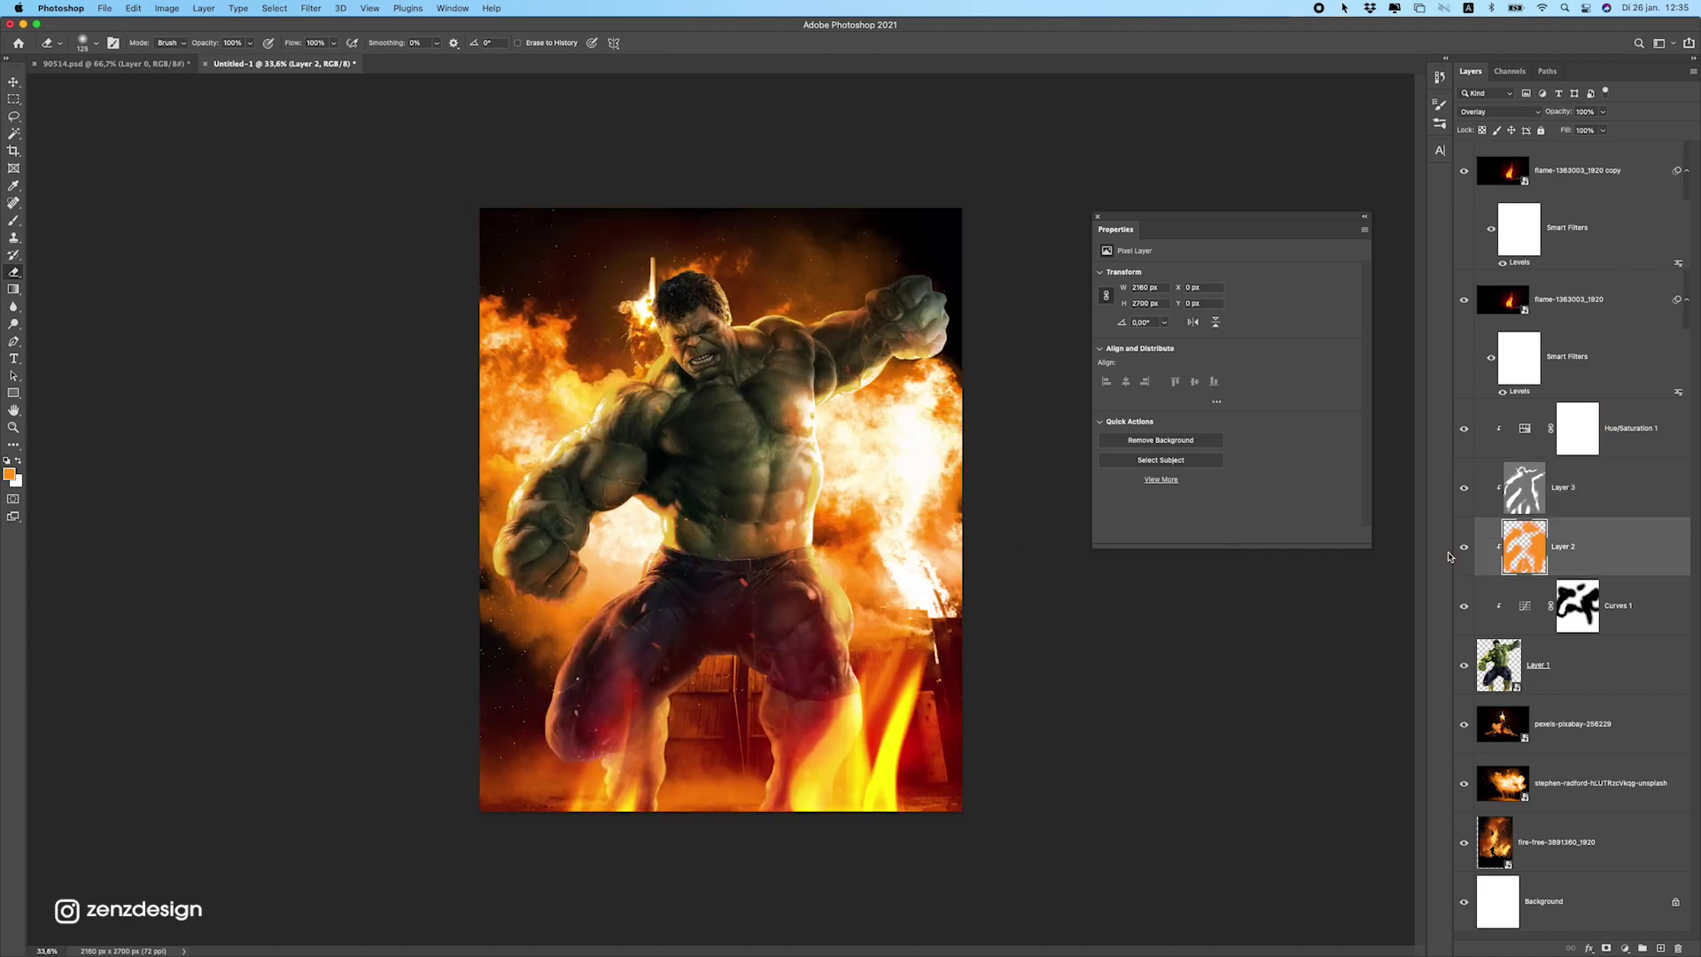
left_click(1625, 689)
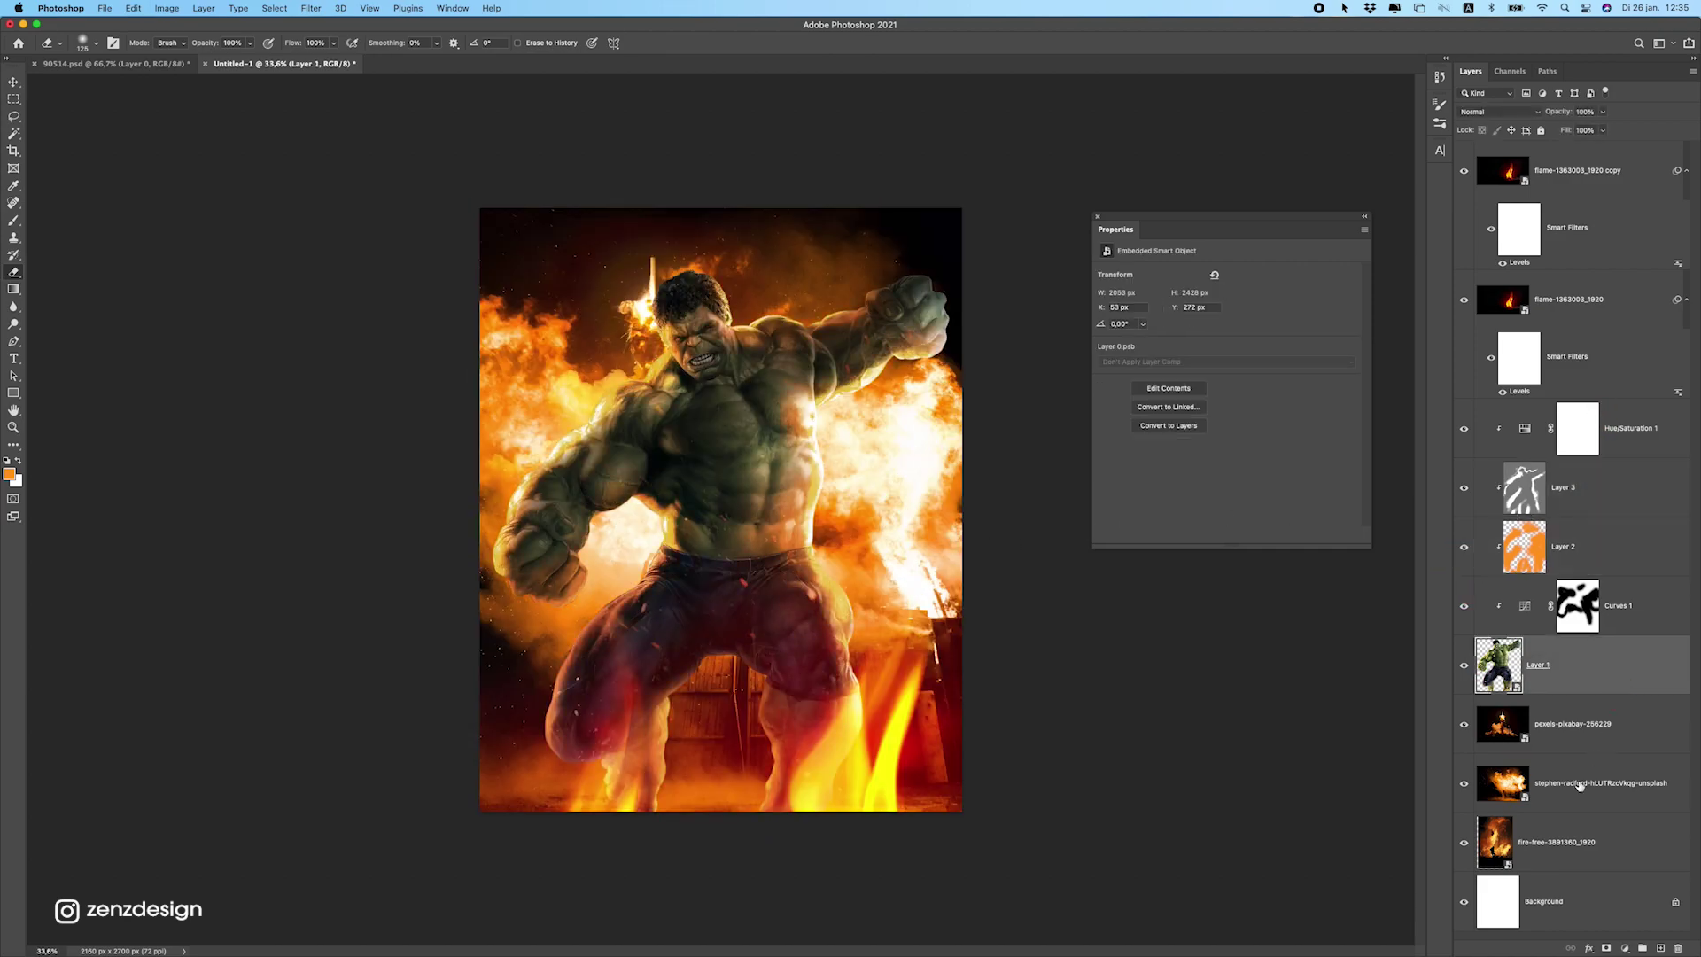
left_click(1575, 742)
key("alt+bracketleft")
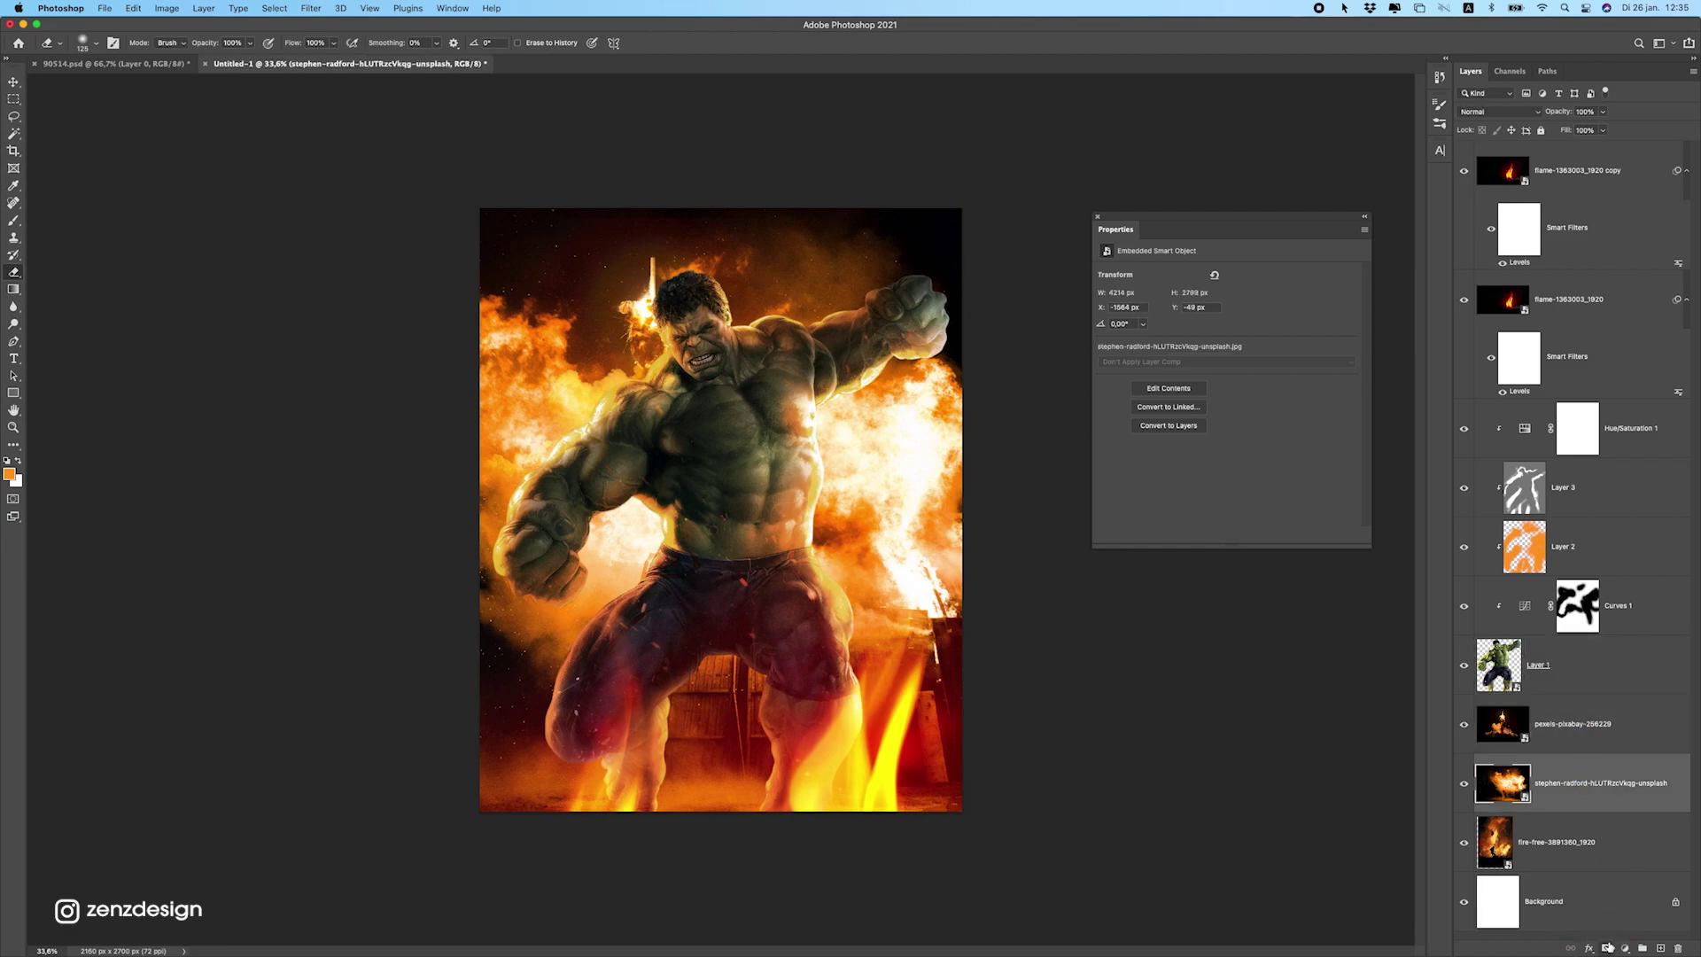
left_click(1623, 948)
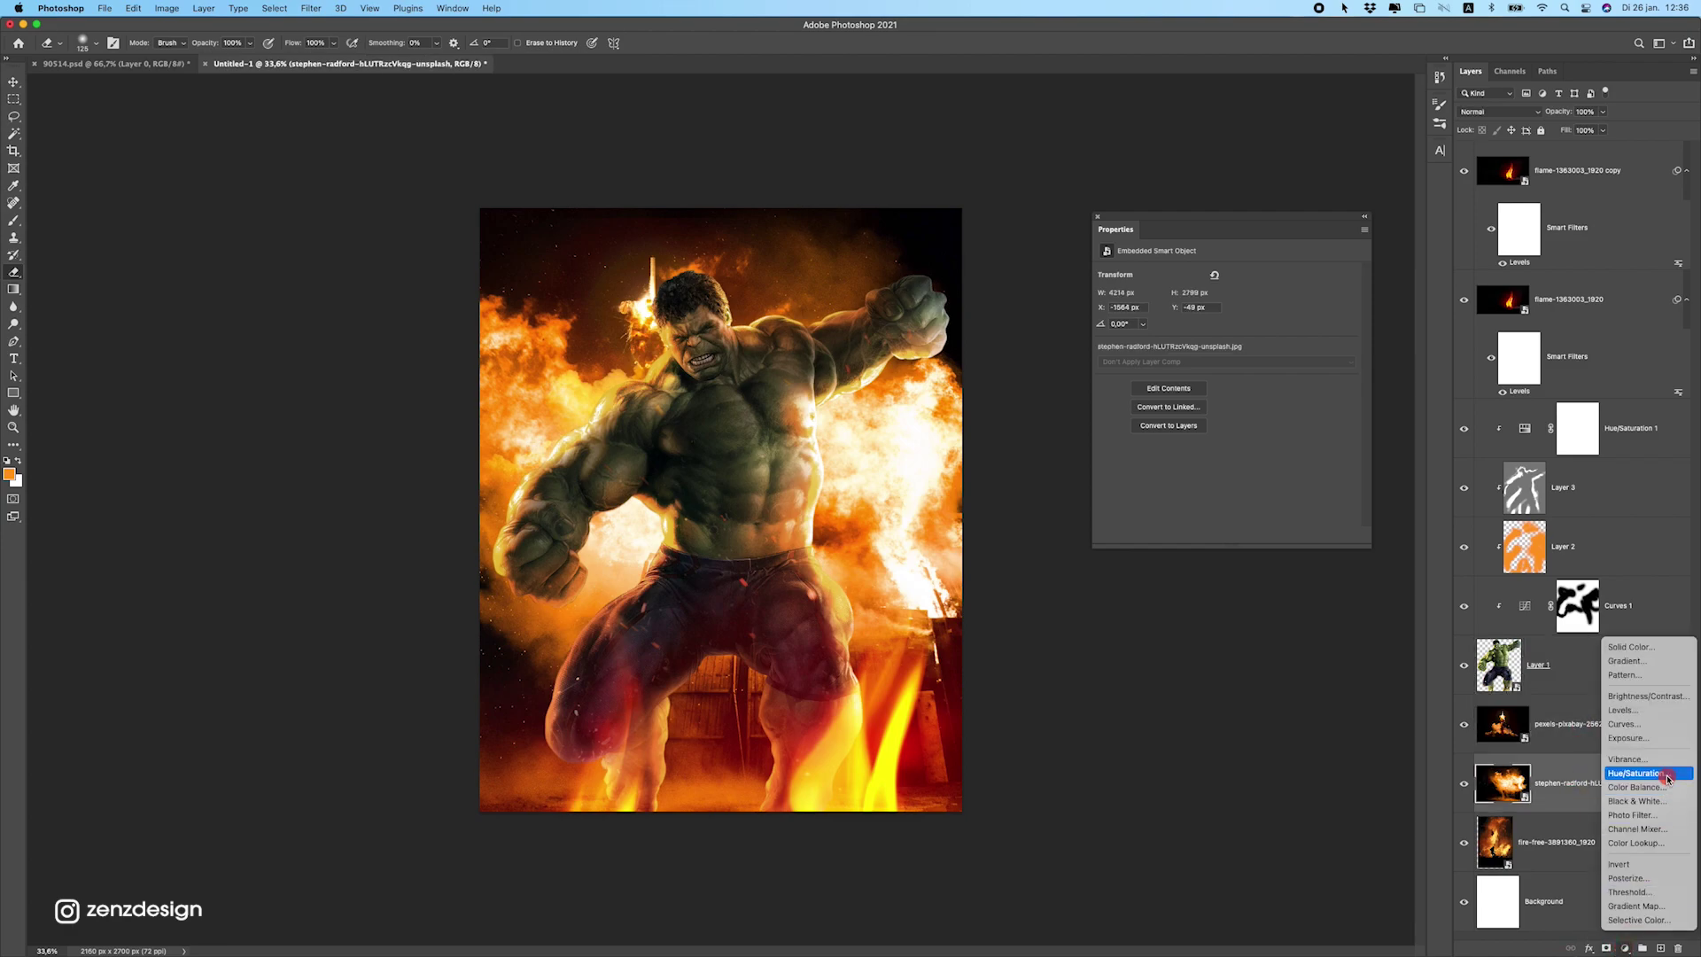
left_click(1648, 776)
left_click(1273, 536)
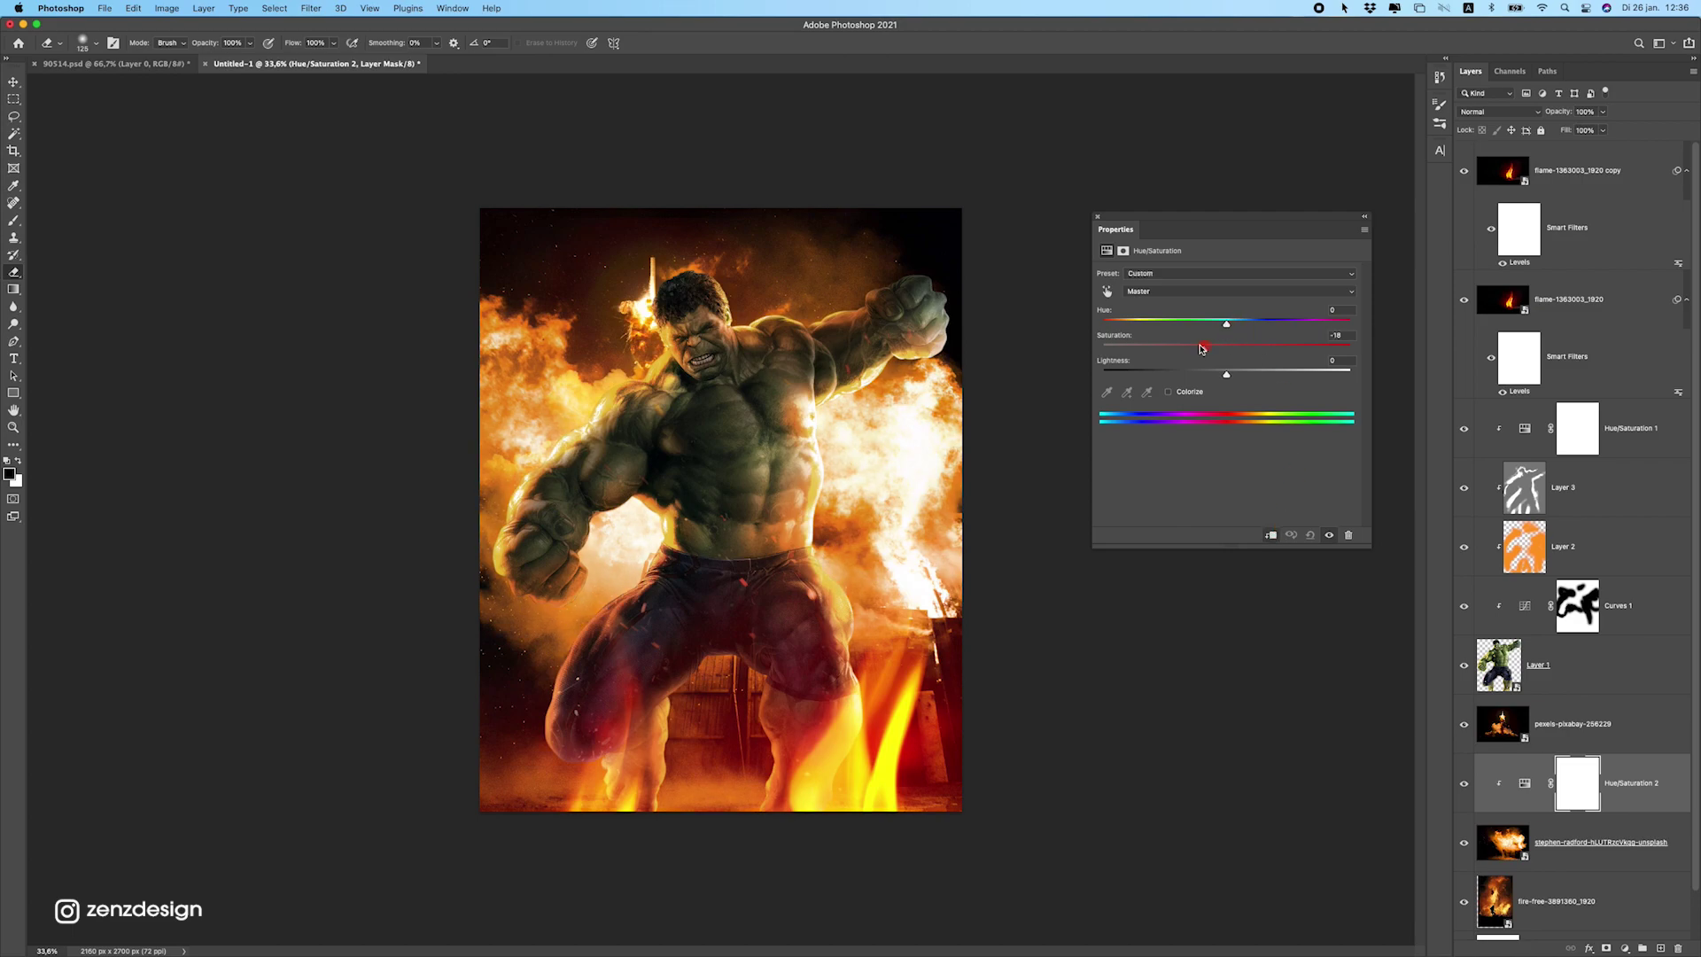
left_click_drag(1201, 348, 1169, 351)
left_click(1211, 353)
Move the flame-1363003_1920 copy to the lower left edge of the poster.
left_click(13, 81)
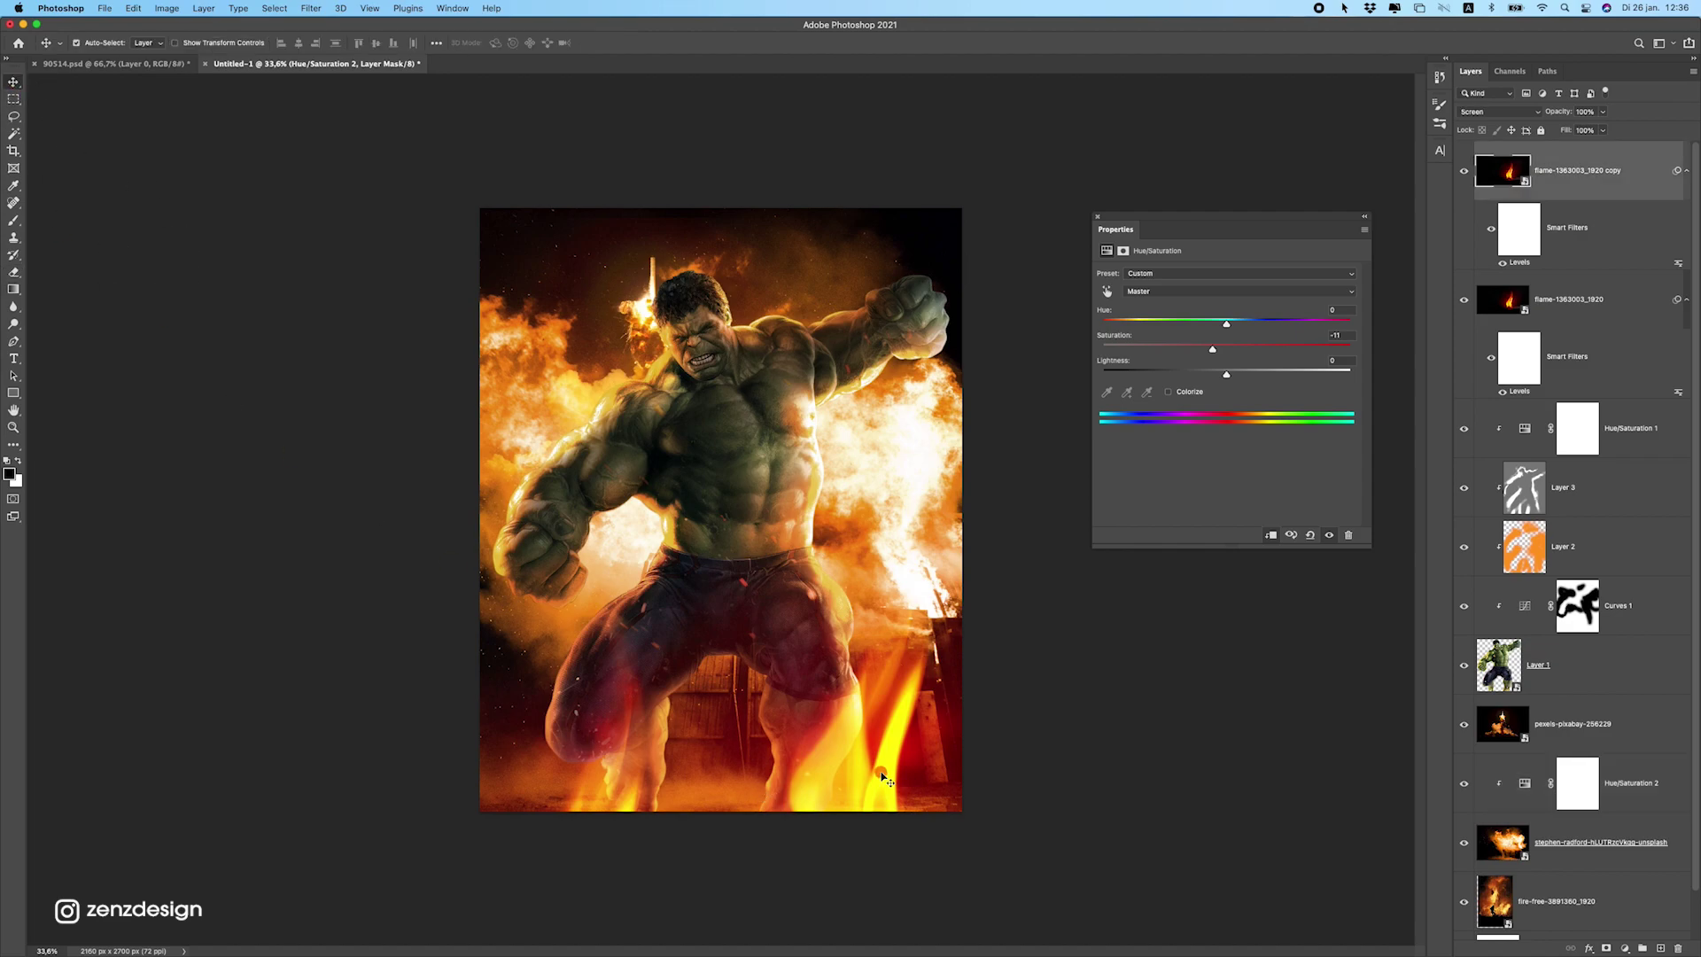
left_click_drag(877, 778, 1080, 459)
Try enlarging the flame copy until it covers the whole poster, and undo the scaling.
key("super+t")
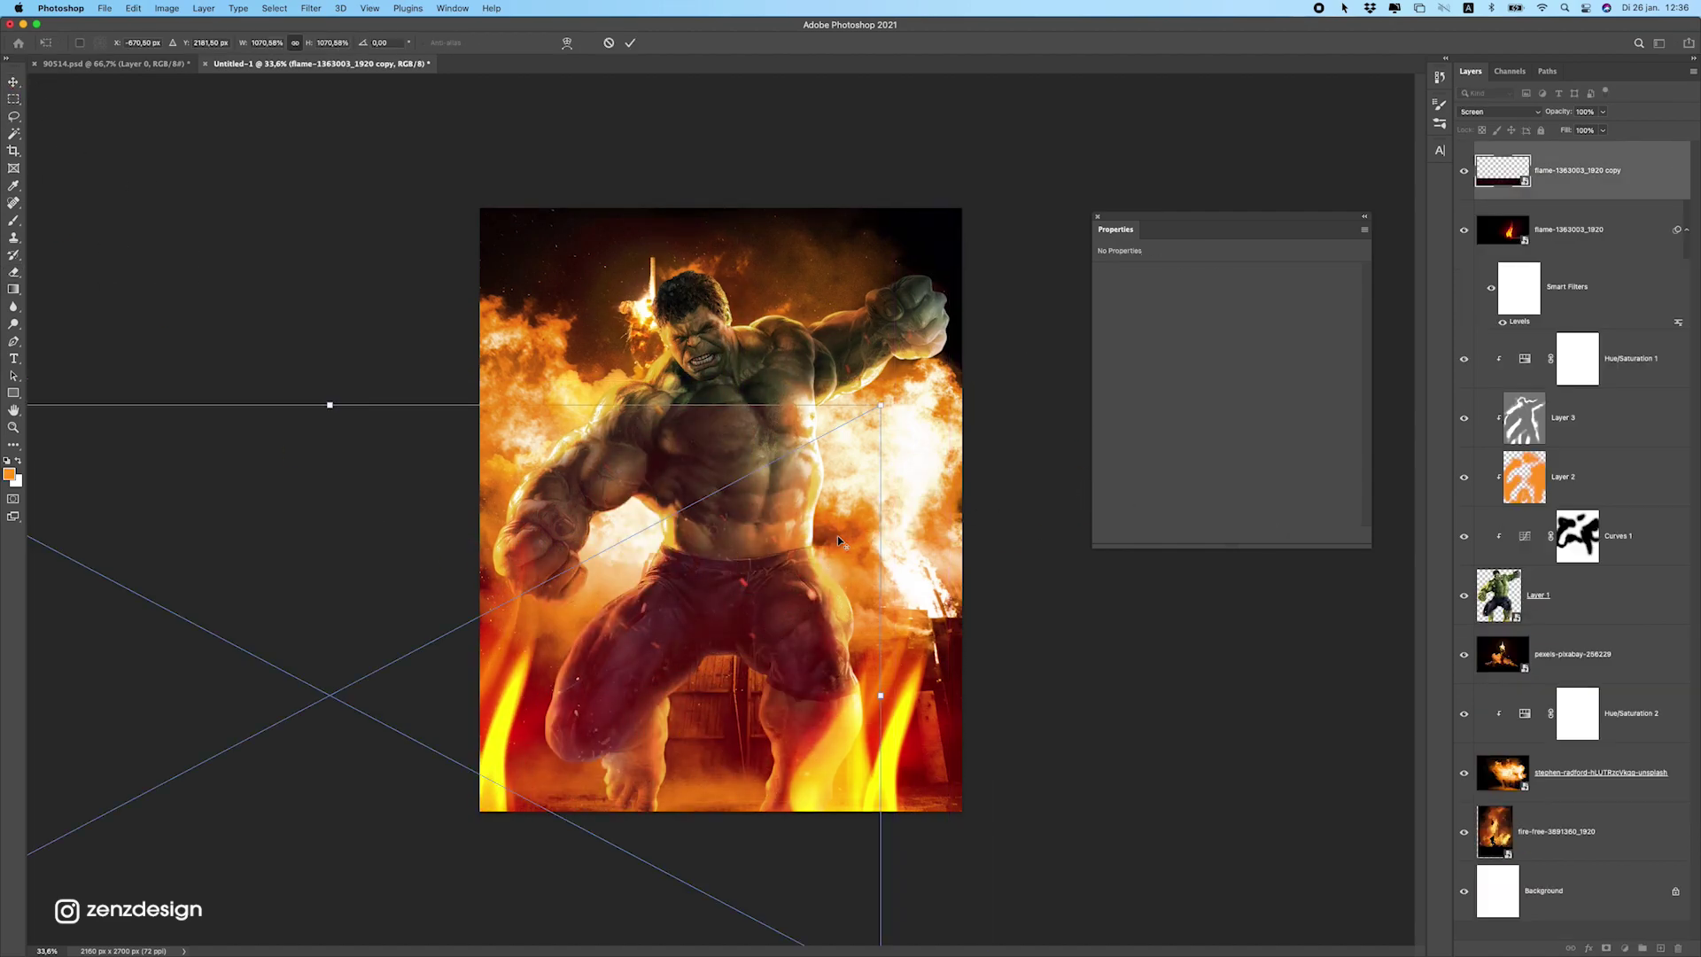
key("super+0")
key("Return")
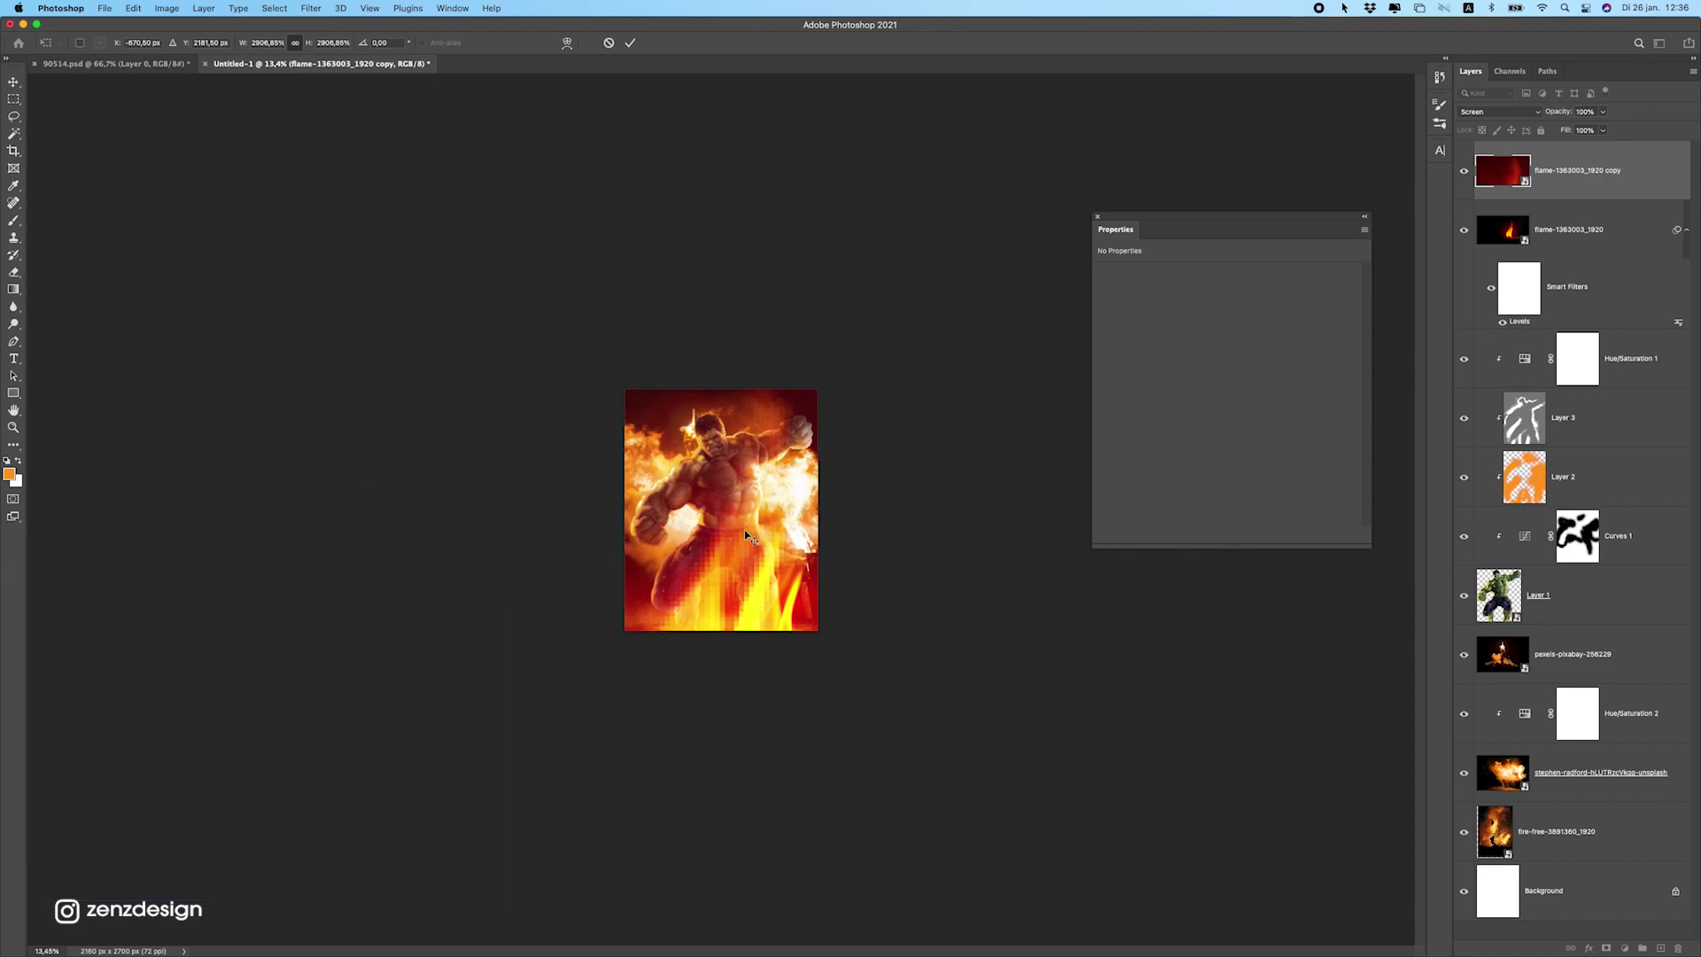
left_click_drag(658, 547, 745, 524)
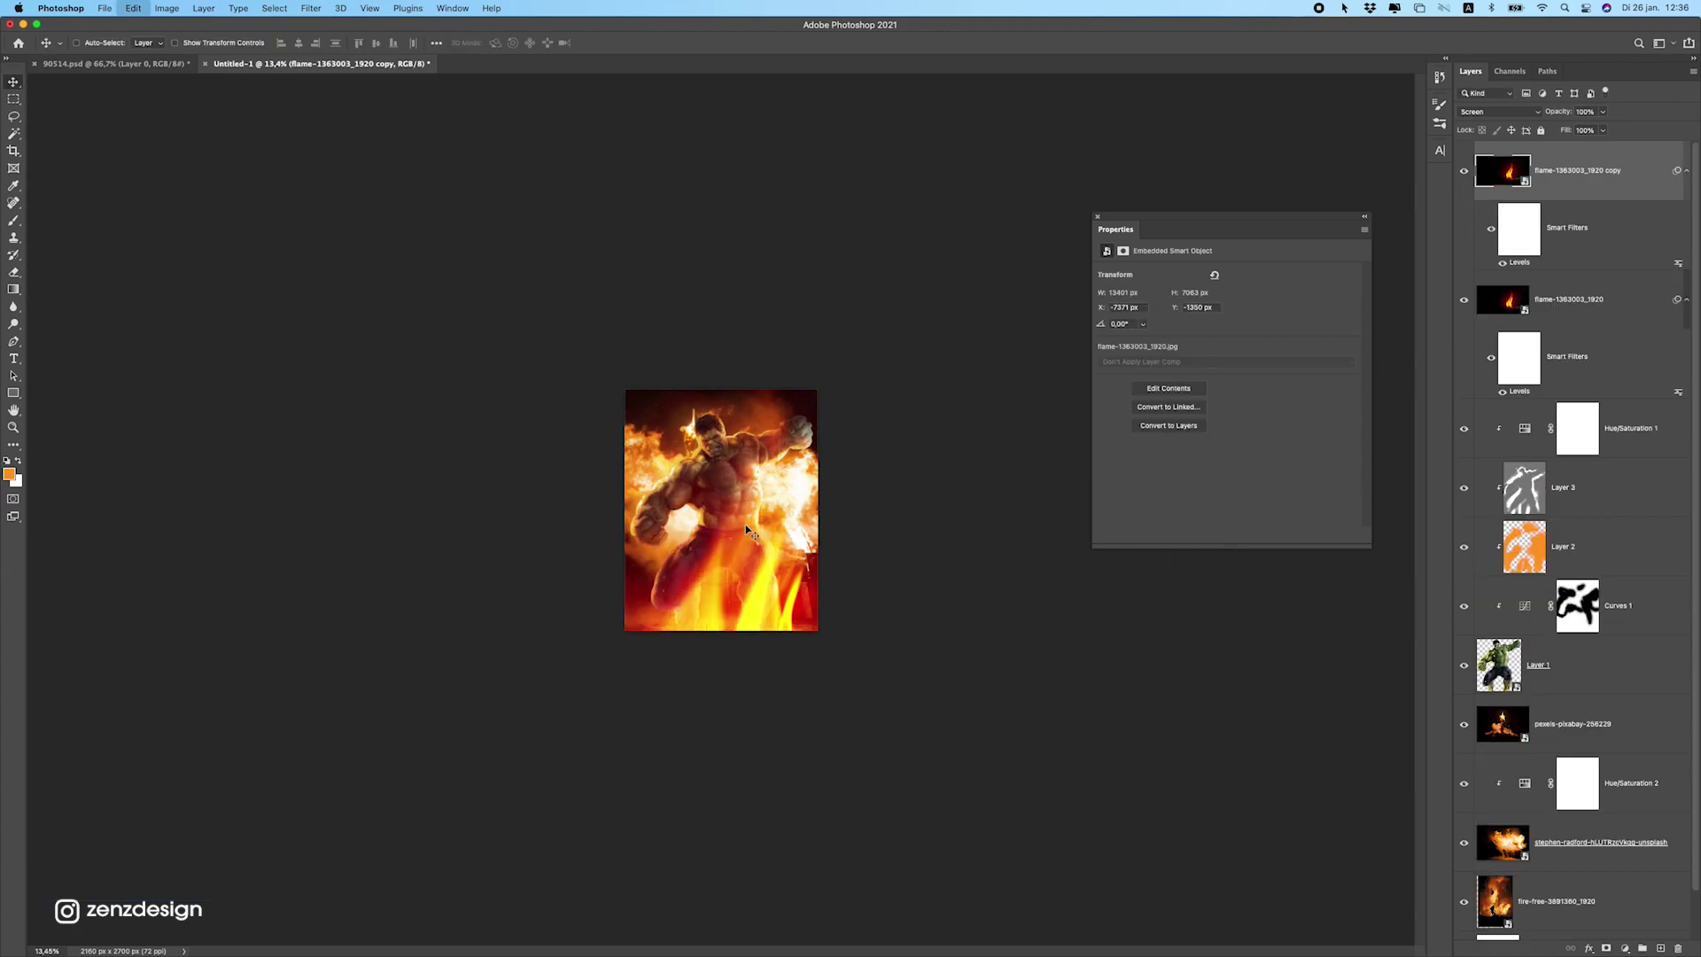
key("super+z")
key("super+z")
scroll(714, 533, "up", 5)
key("y")
key("super+t")
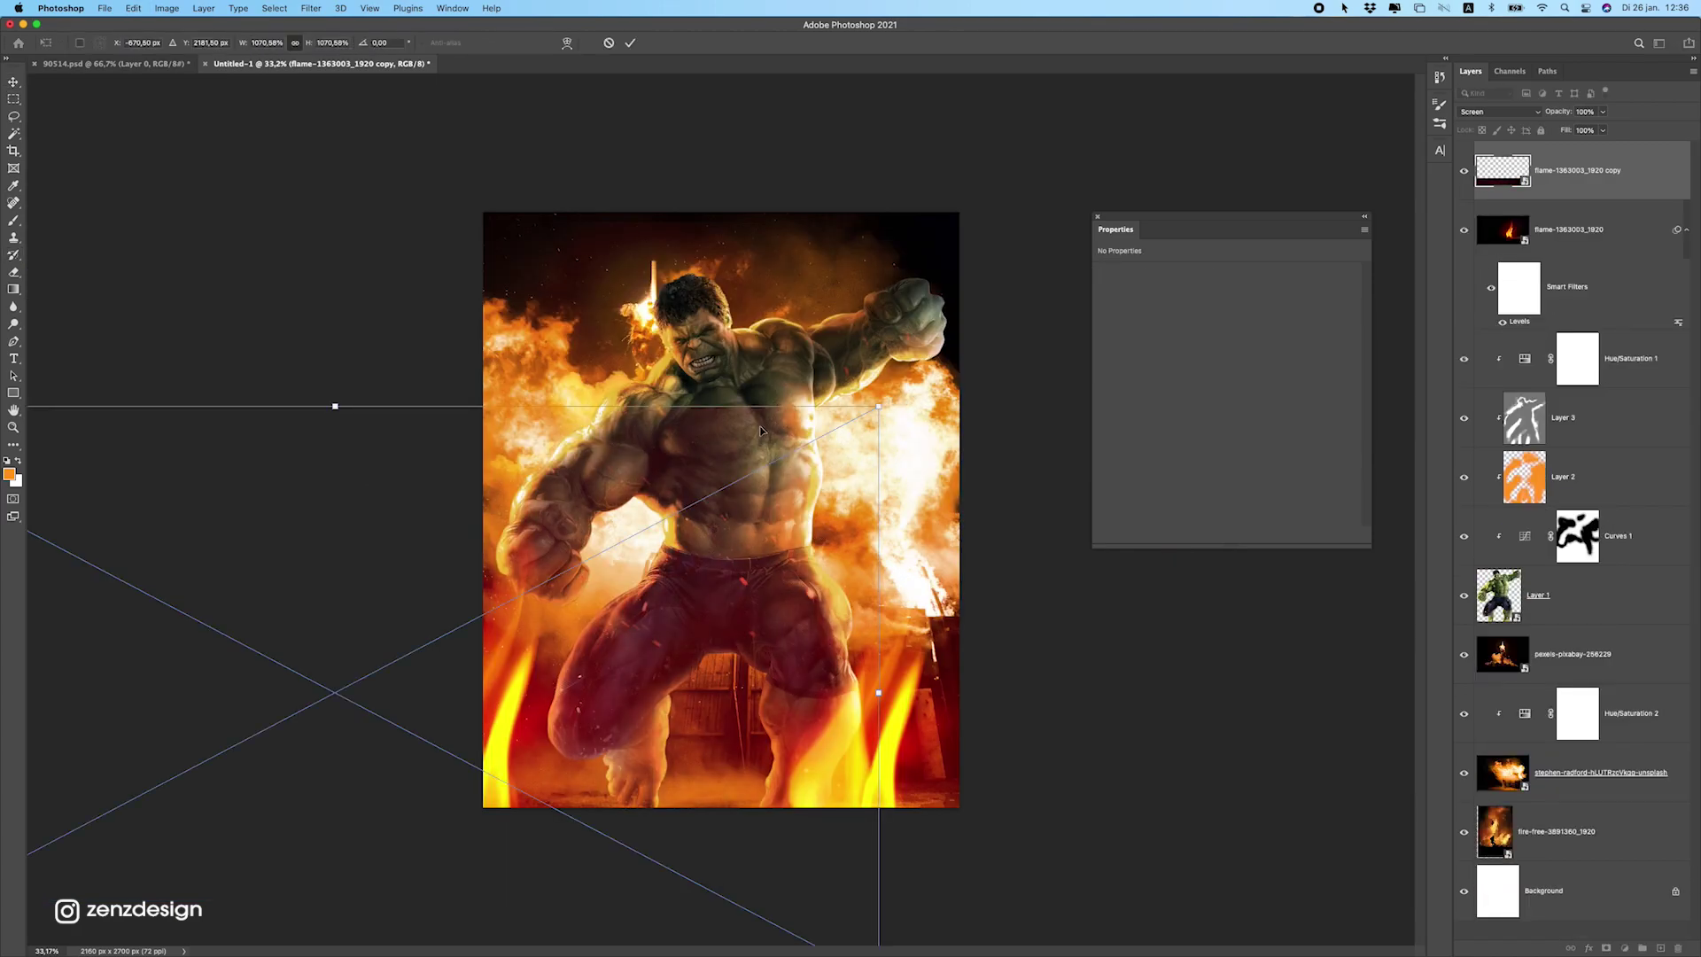
key("Return")
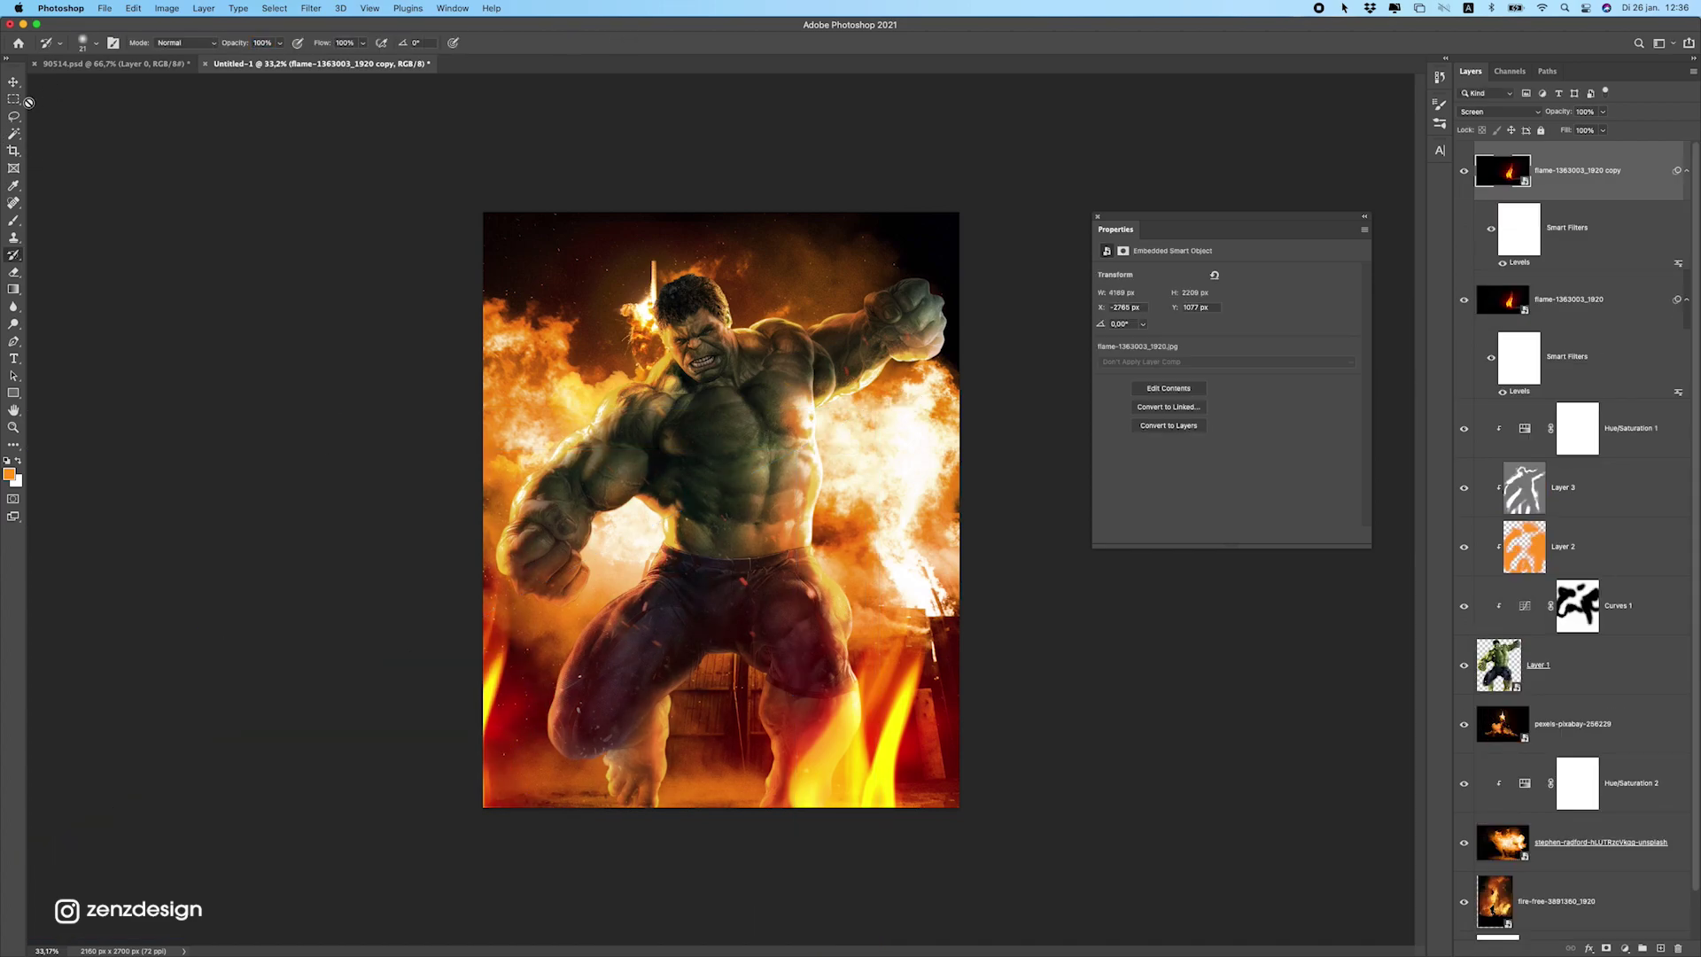
Apply a Gaussian Blur to the flame copy and move the flames in front of Hulk's lower left leg.
left_click(312, 8)
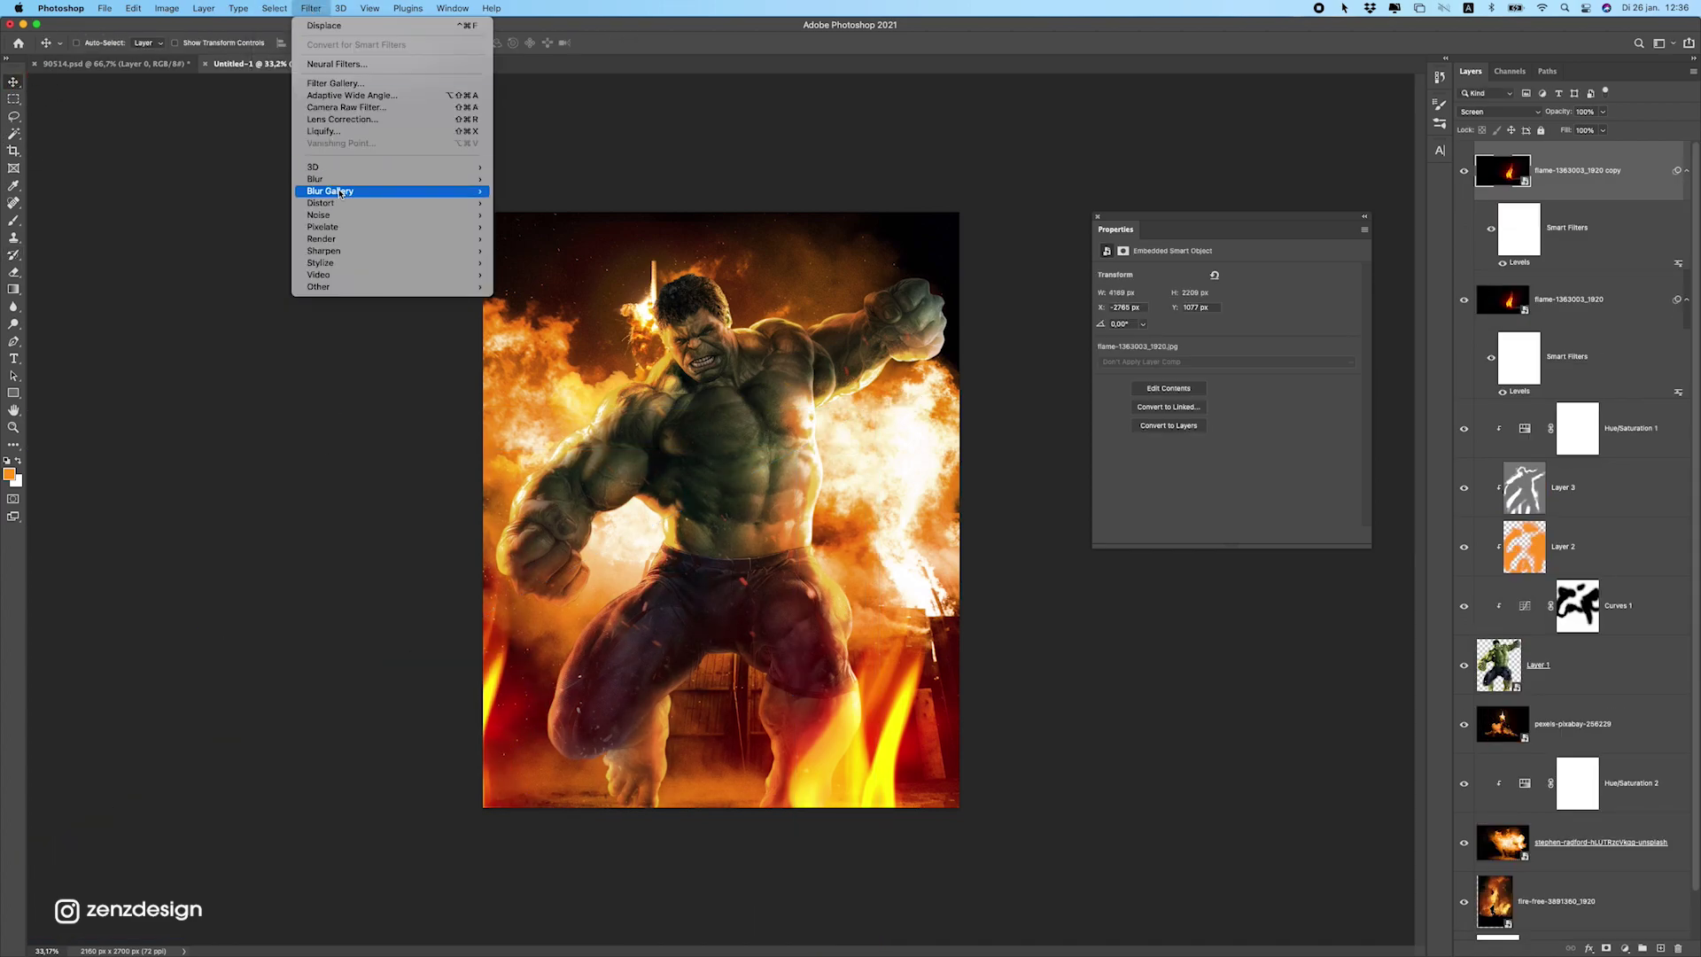
mouse_move(357, 179)
left_click(561, 224)
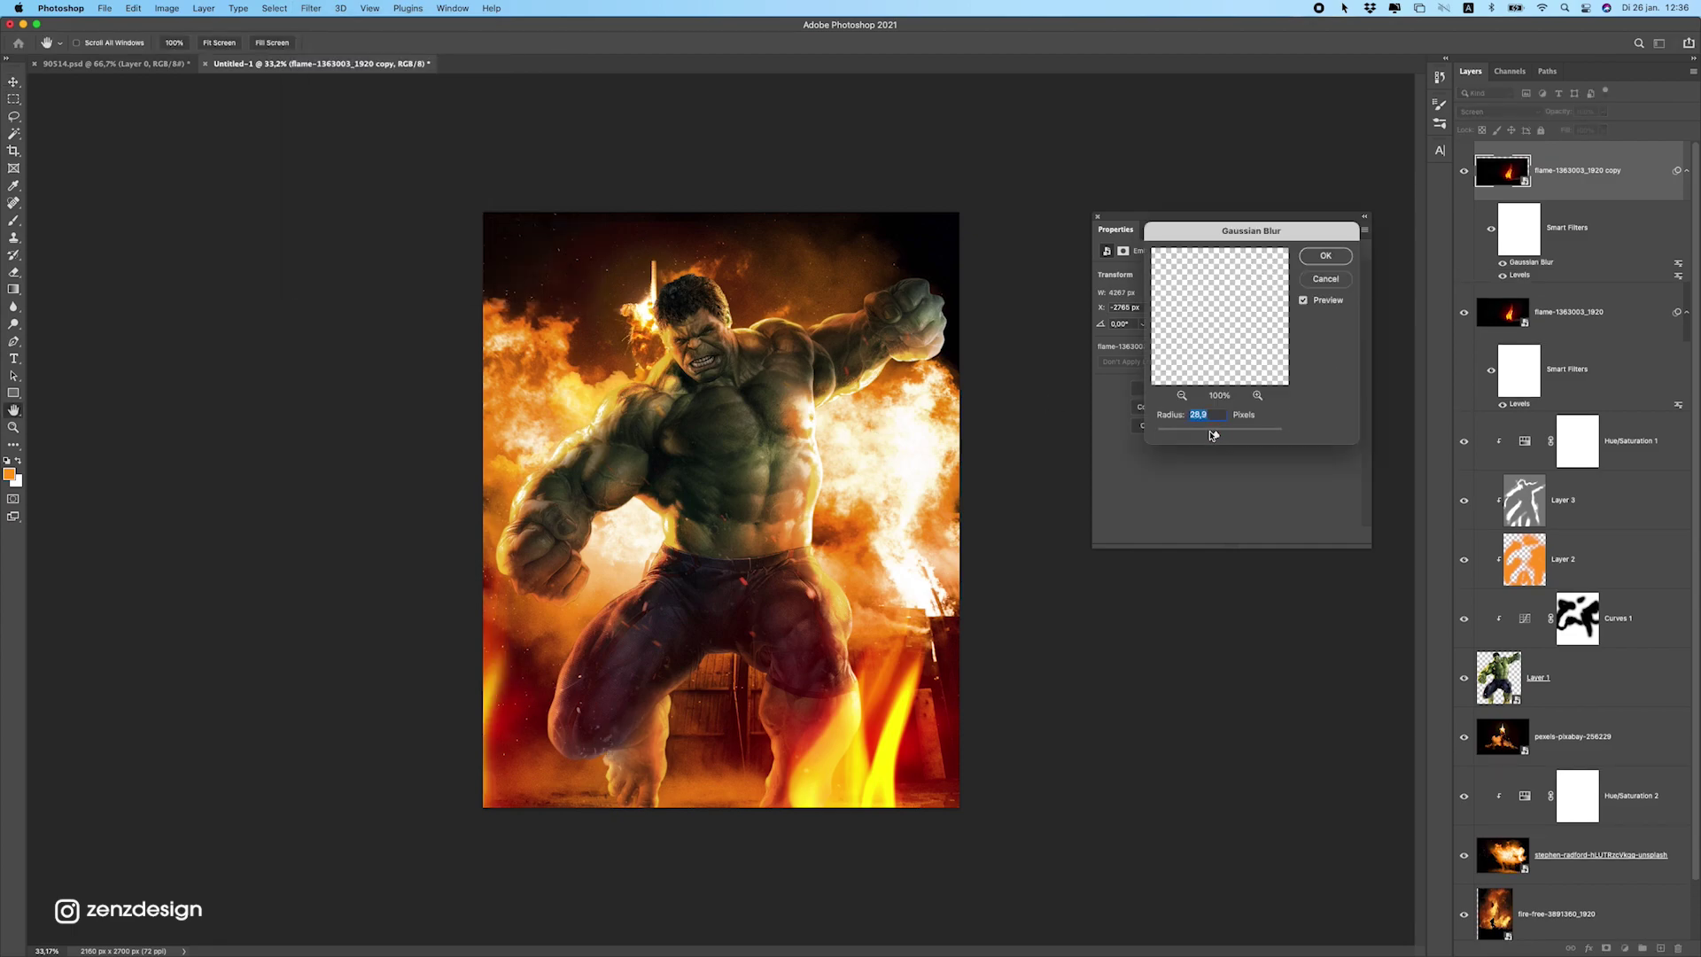
key("Return")
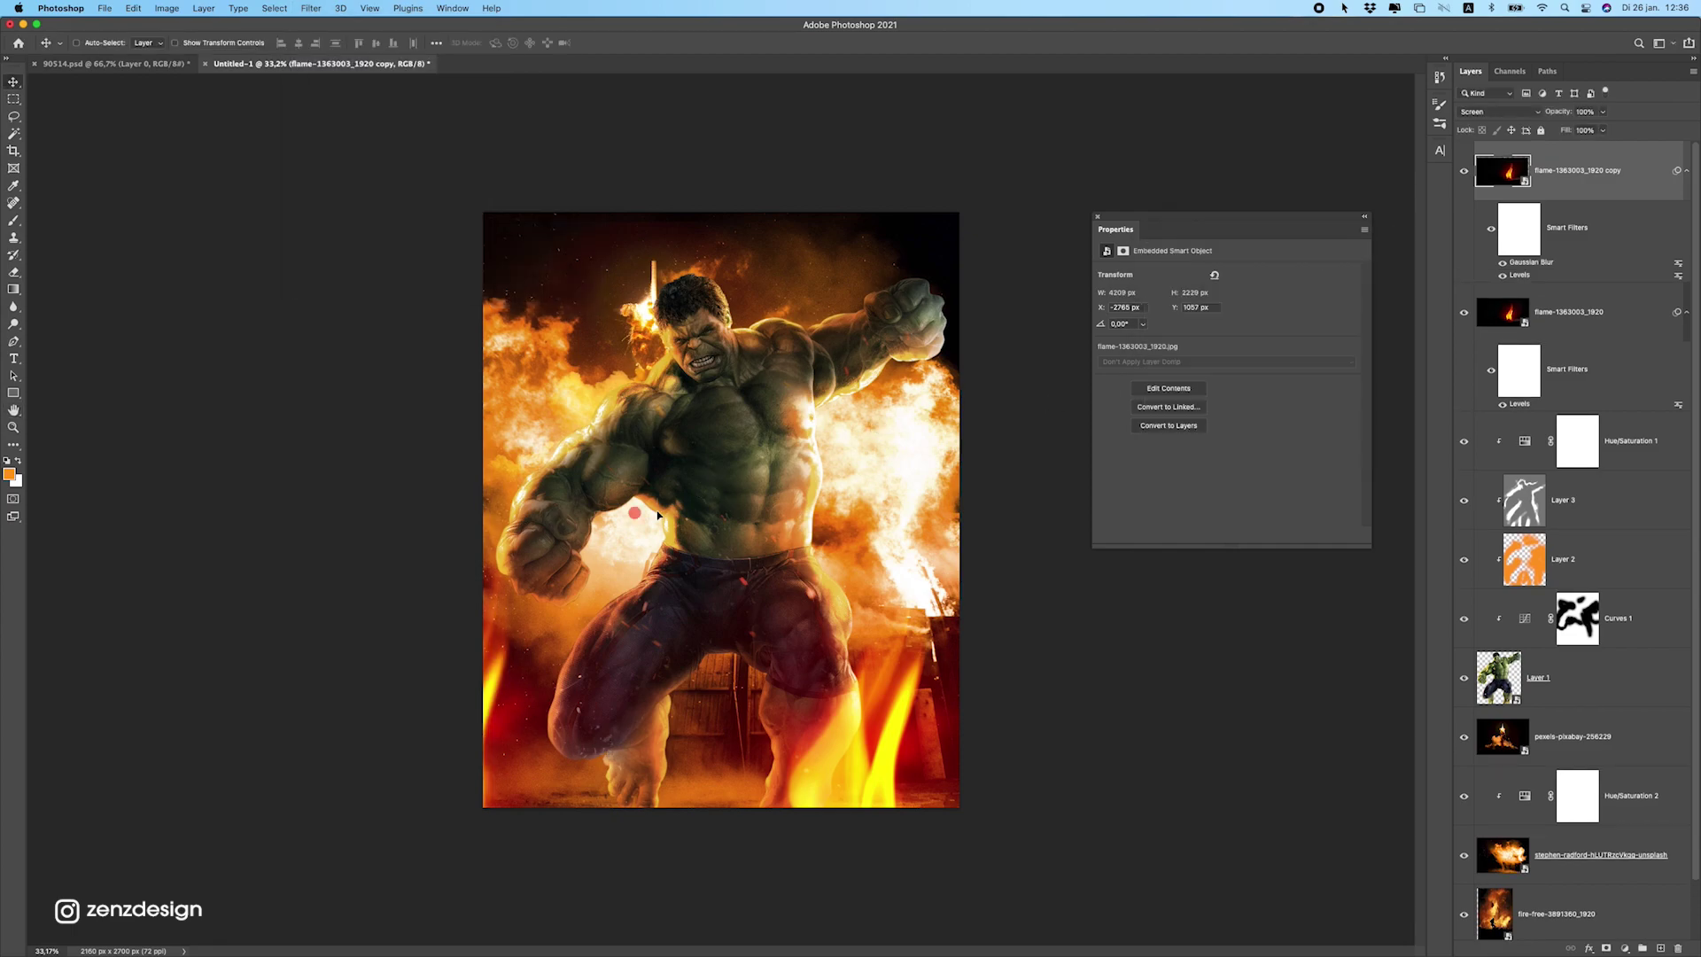
left_click_drag(658, 513, 655, 462)
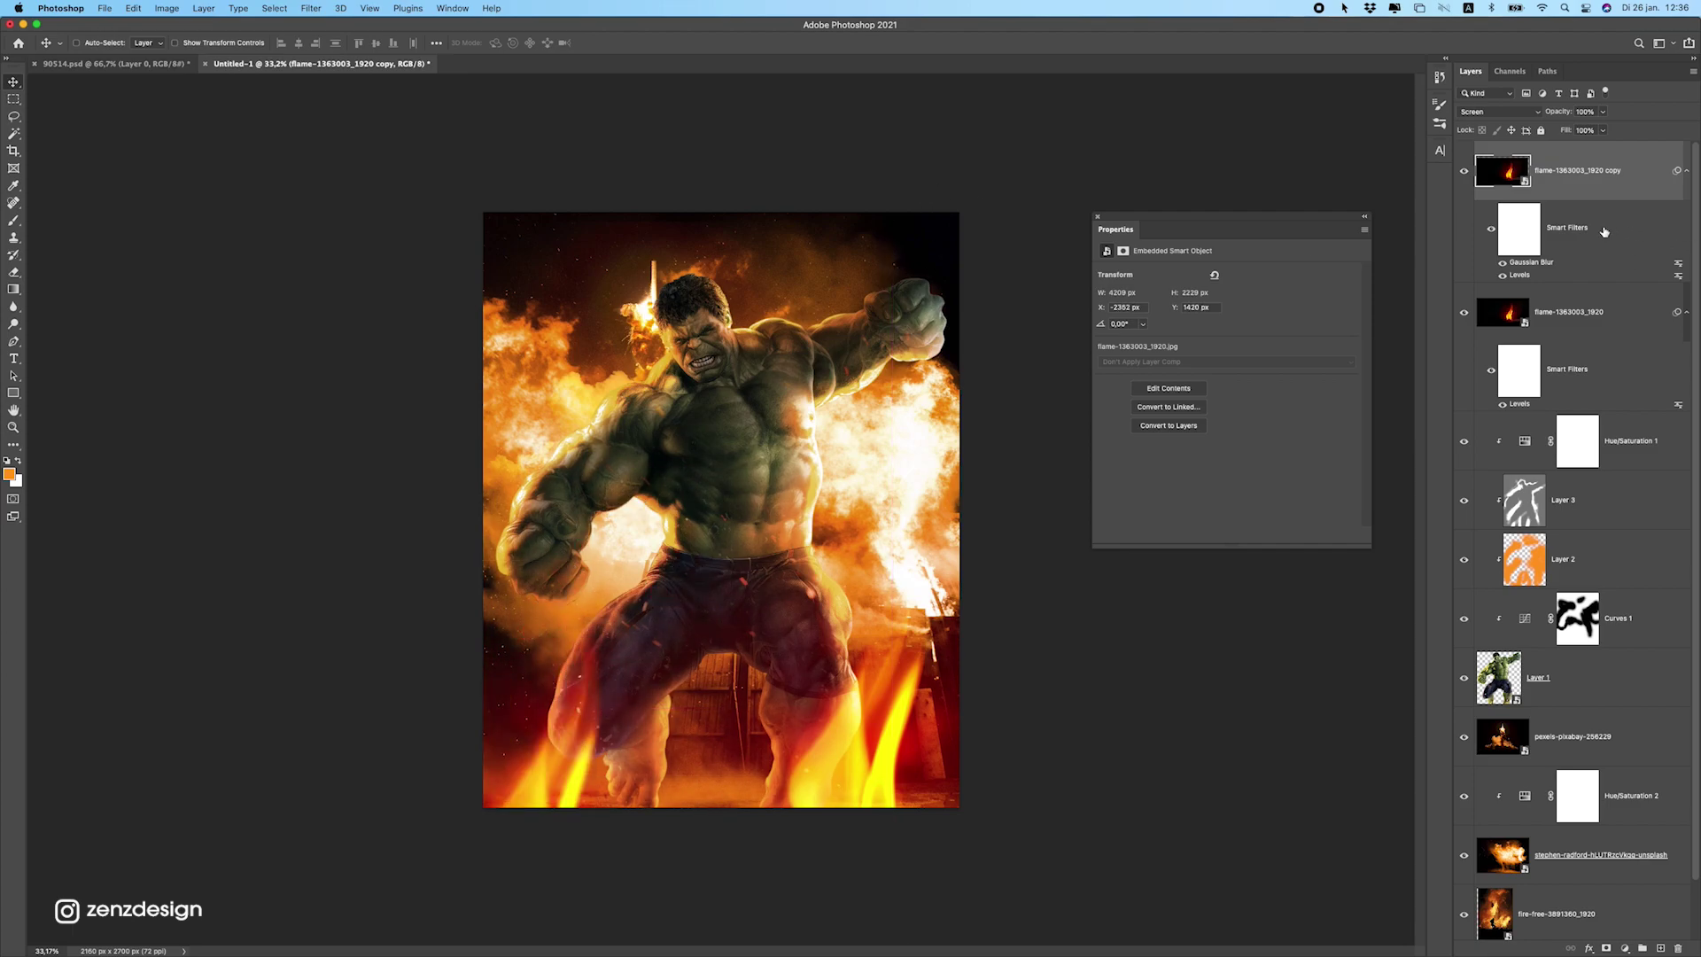
Adjust the flame copy's Gaussian Blur radius and shift the blurred flames toward the poster's left edge.
double_click(1532, 263)
mouse_move(1208, 440)
left_mouse_down()
mouse_move(1237, 437)
mouse_move(1219, 433)
left_mouse_up()
left_click(1317, 262)
left_click_drag(500, 749, 479, 655)
Reposition the original flame-1363003_1920 layer over Hulk's right-hand leg and the poster's lower right corner.
left_click_drag(918, 710, 1112, 620)
left_click(1568, 329)
key("super+t")
left_click_drag(927, 633, 837, 728)
key("Escape")
scroll(839, 626, "down", 5)
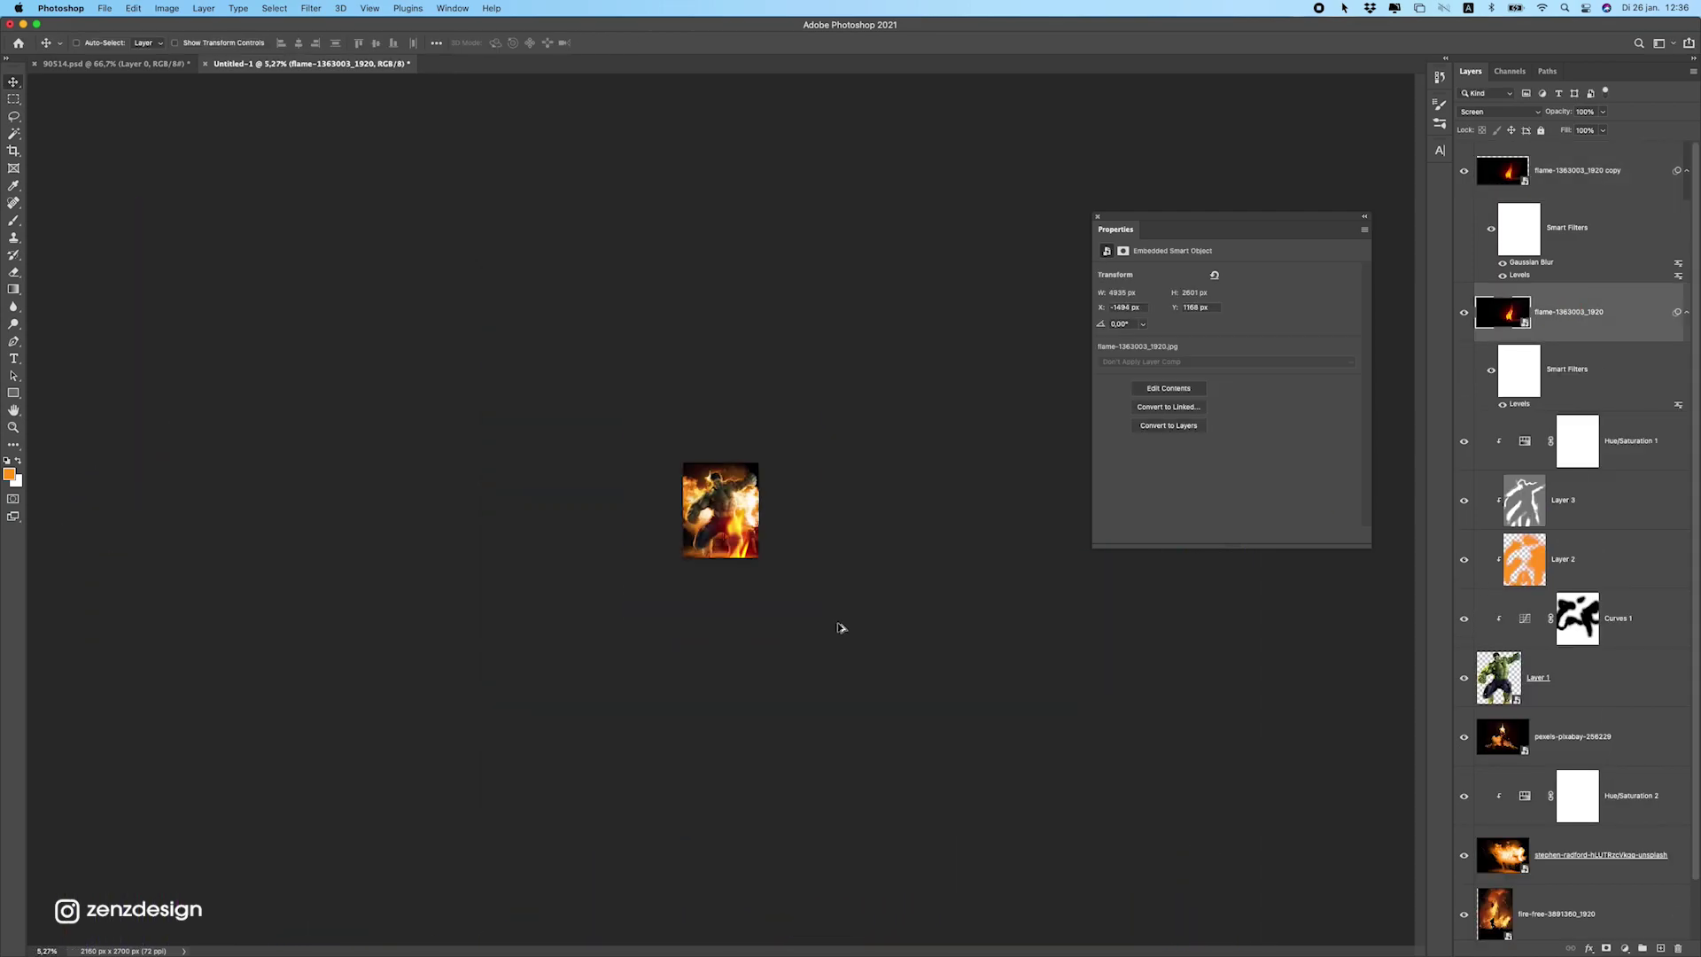
scroll(815, 659, "up", 3)
mouse_move(802, 607)
left_mouse_down()
mouse_move(739, 603)
mouse_move(812, 602)
left_mouse_up()
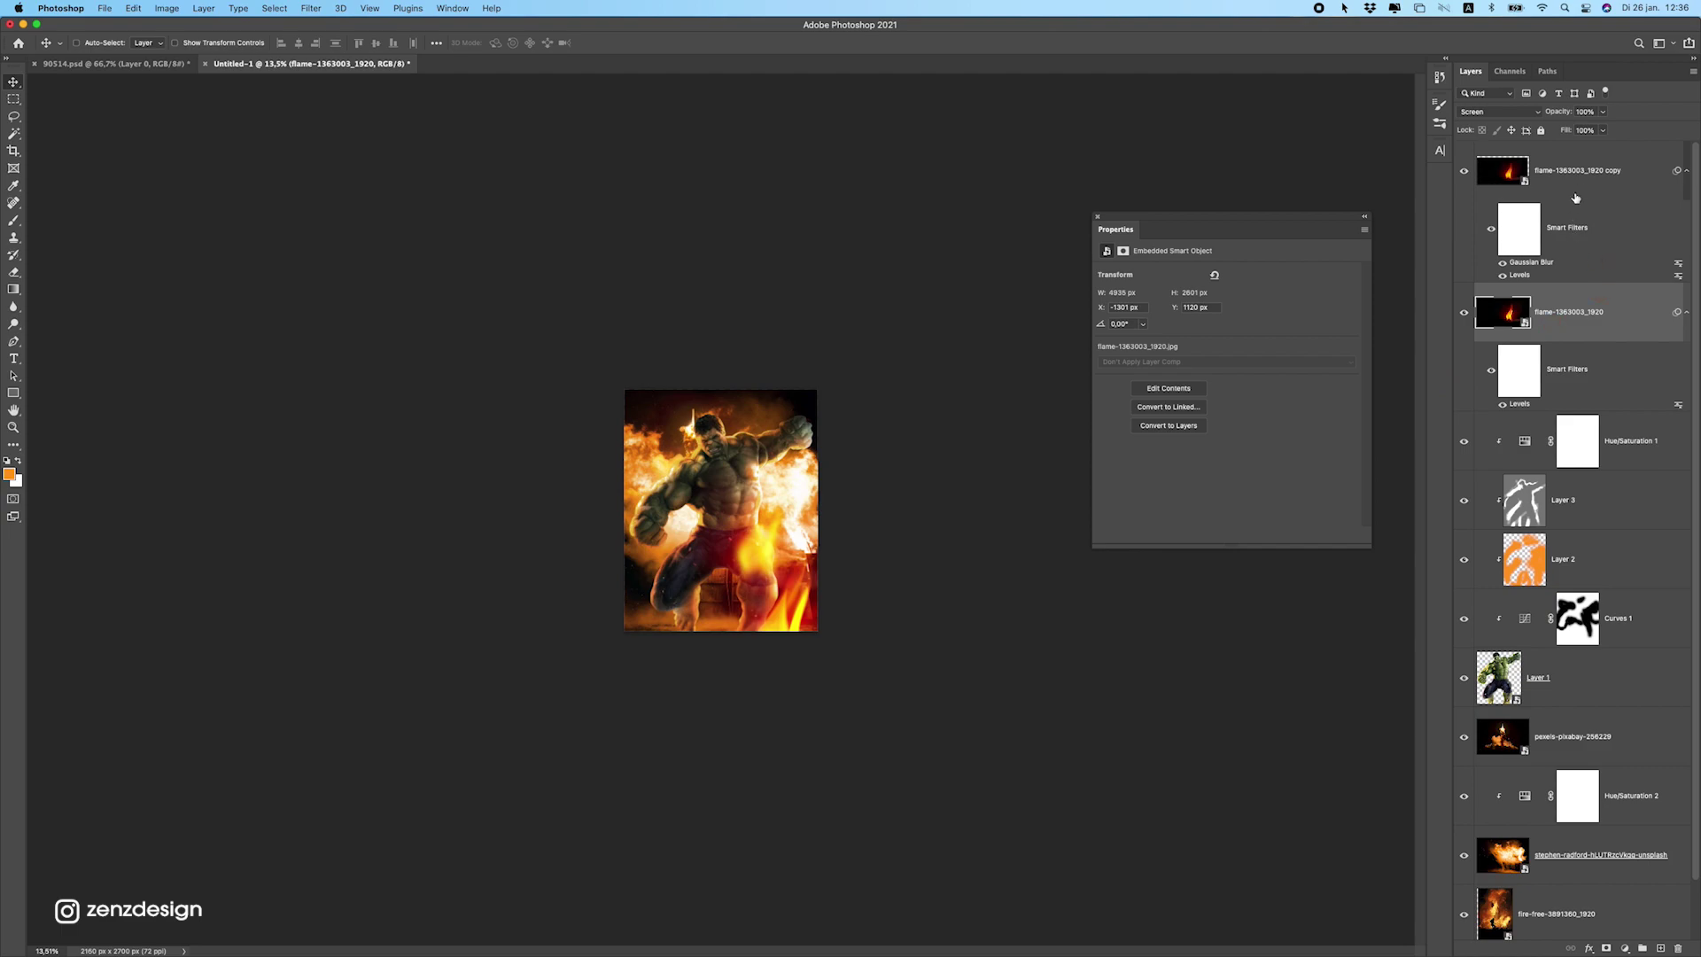
Move the blurred flame-1363003_1920 copy to the poster's lower left corner, in front of Hulk's lower leg.
left_click(1574, 190)
left_click_drag(722, 537, 633, 582)
left_click_drag(734, 559, 701, 583)
scroll(701, 583, "up", 3)
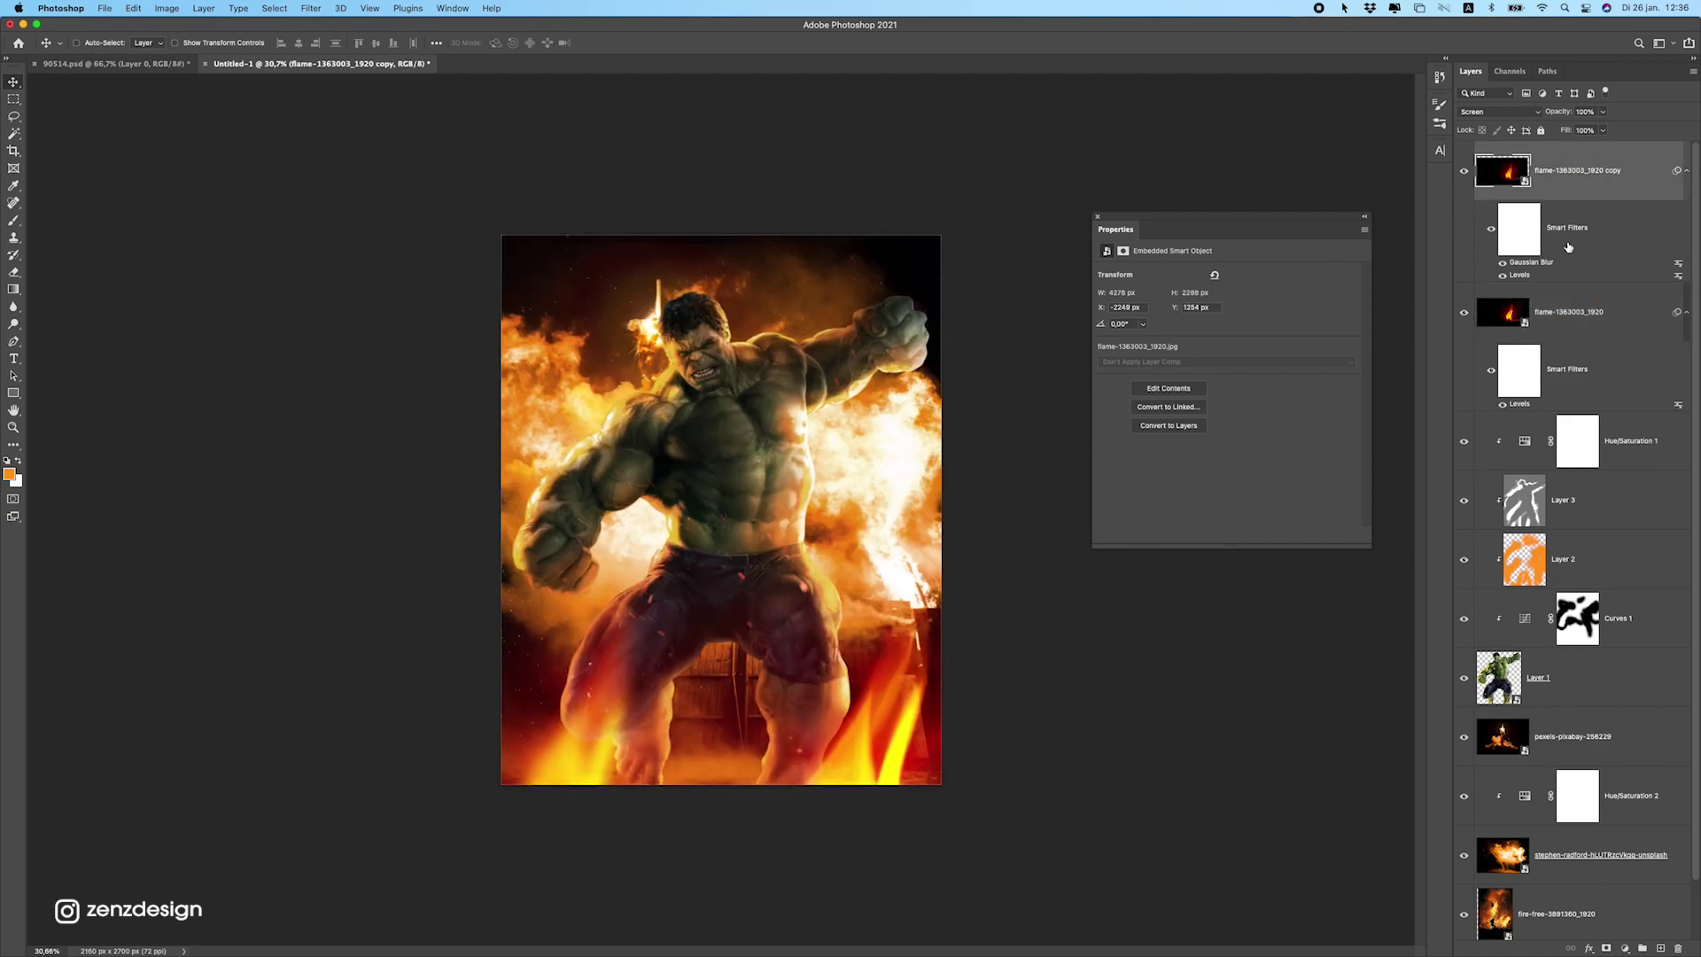
Move the Hue/Saturation 2 adjustment beneath the stephen-radford explosion layer, directly above fire-free-3891260_1920.
left_click(1579, 312, "shift")
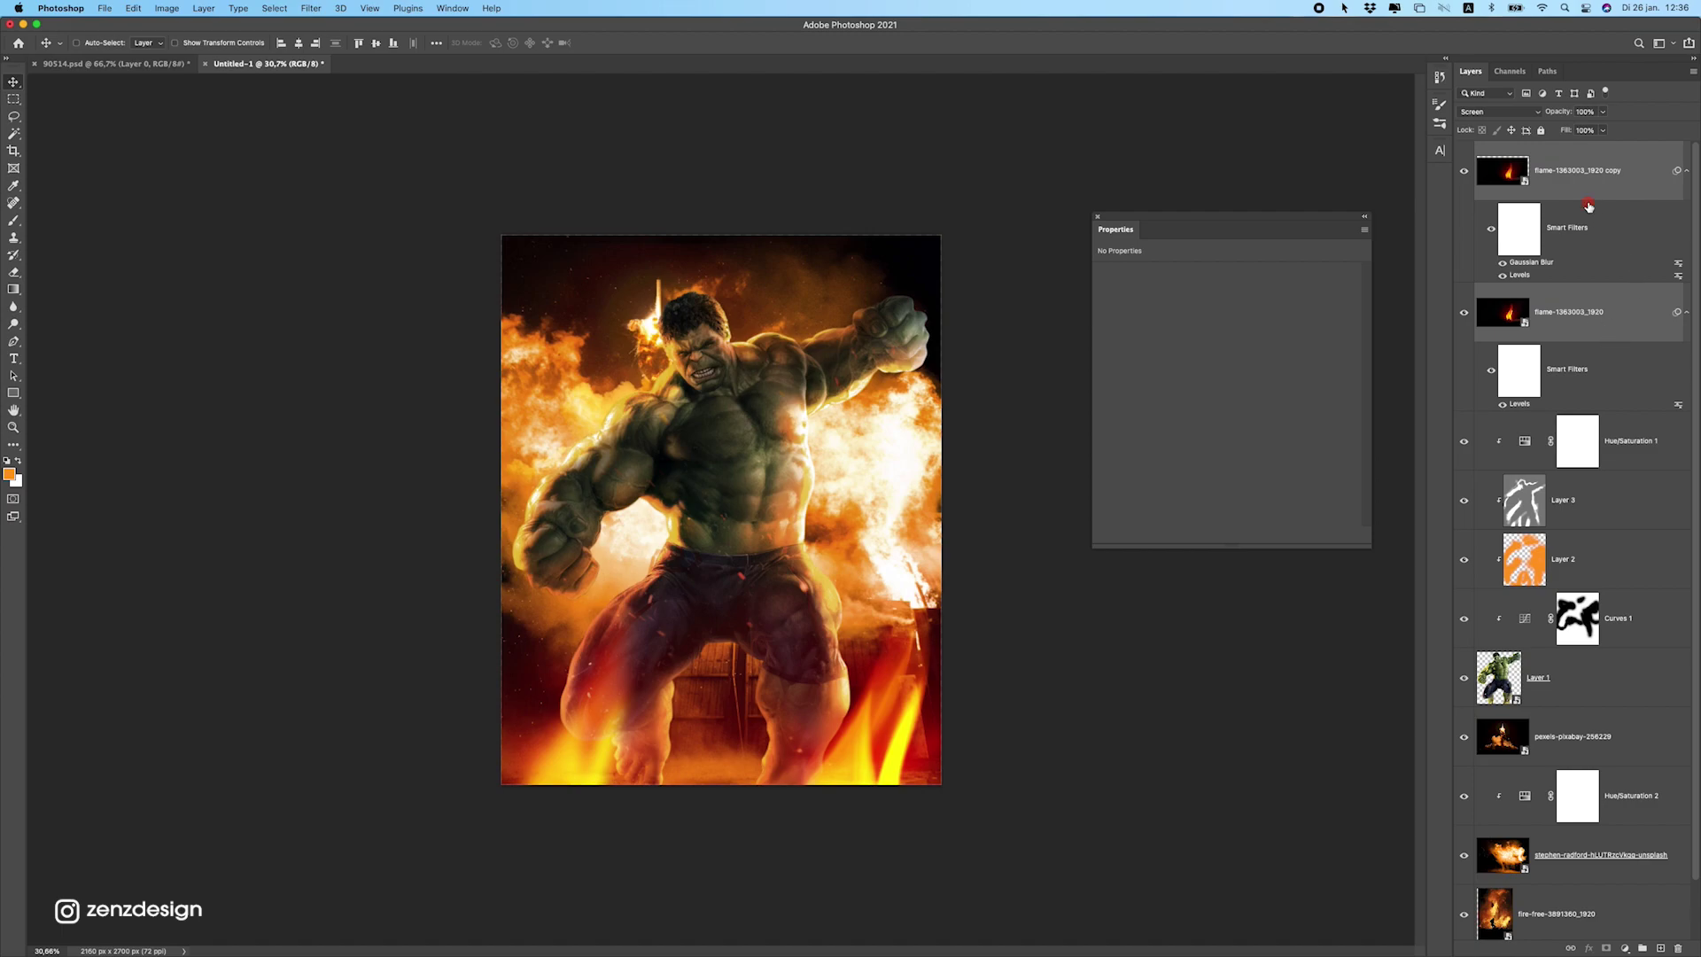
left_click(1588, 206)
left_click_drag(1621, 795, 1626, 925)
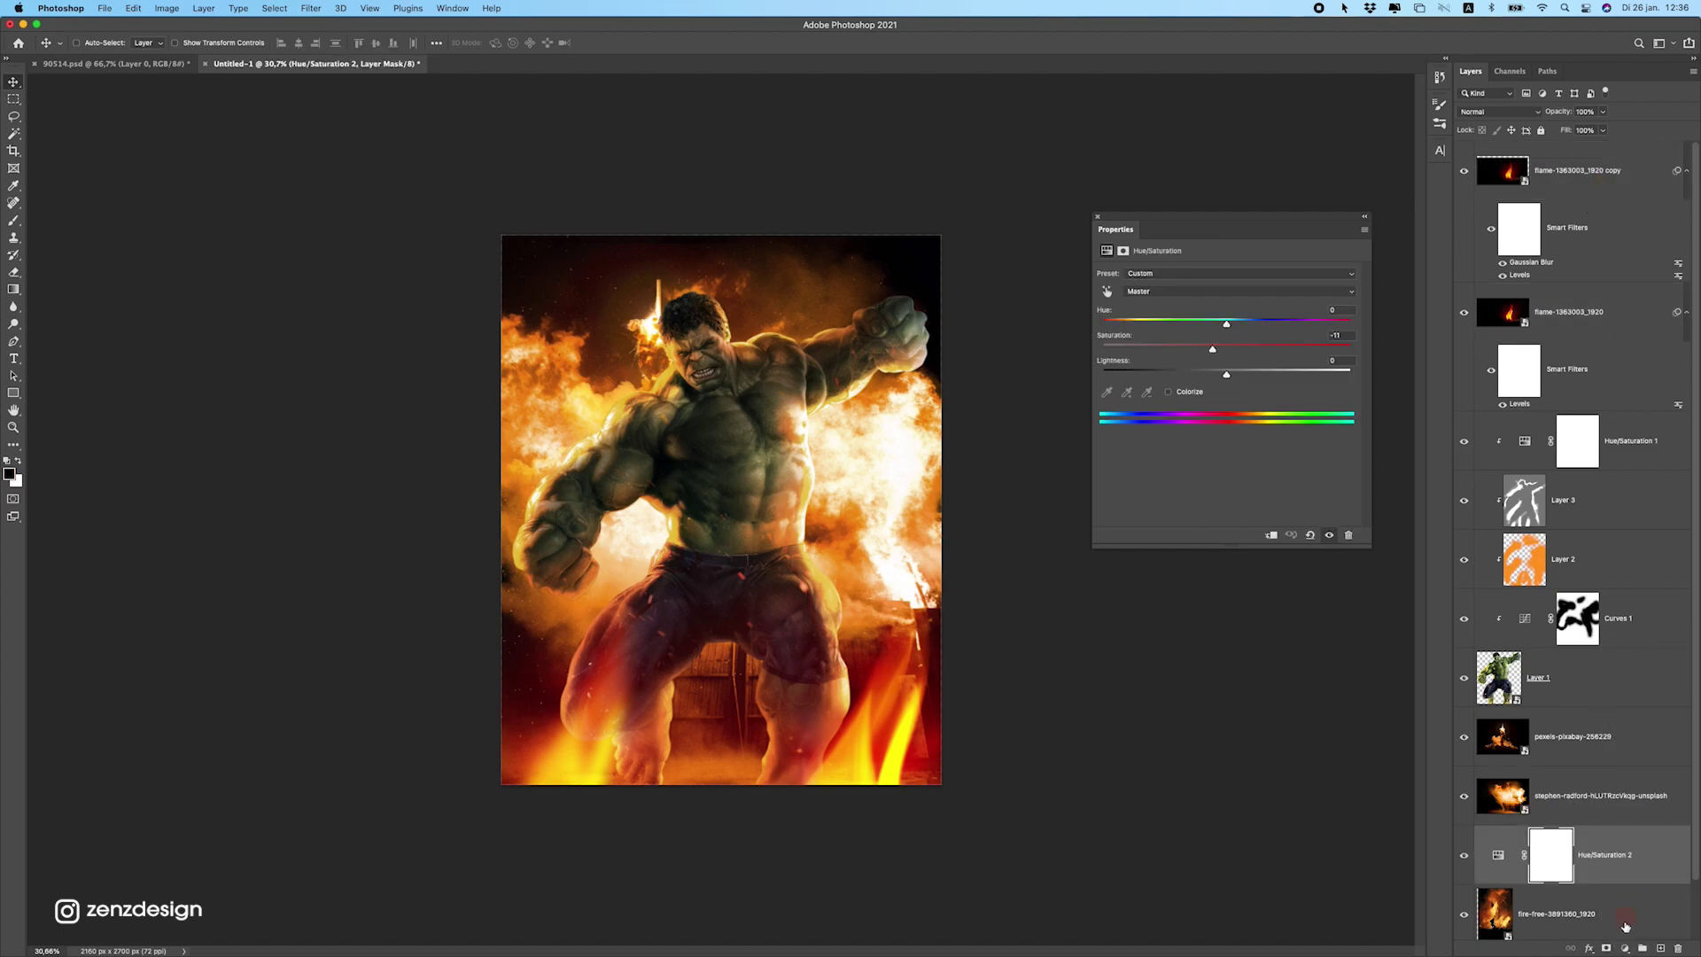
Add a Hue/Saturation adjustment clipped to the blurred flame copy and set its saturation to -26.
left_click(1605, 186)
left_click(1624, 948)
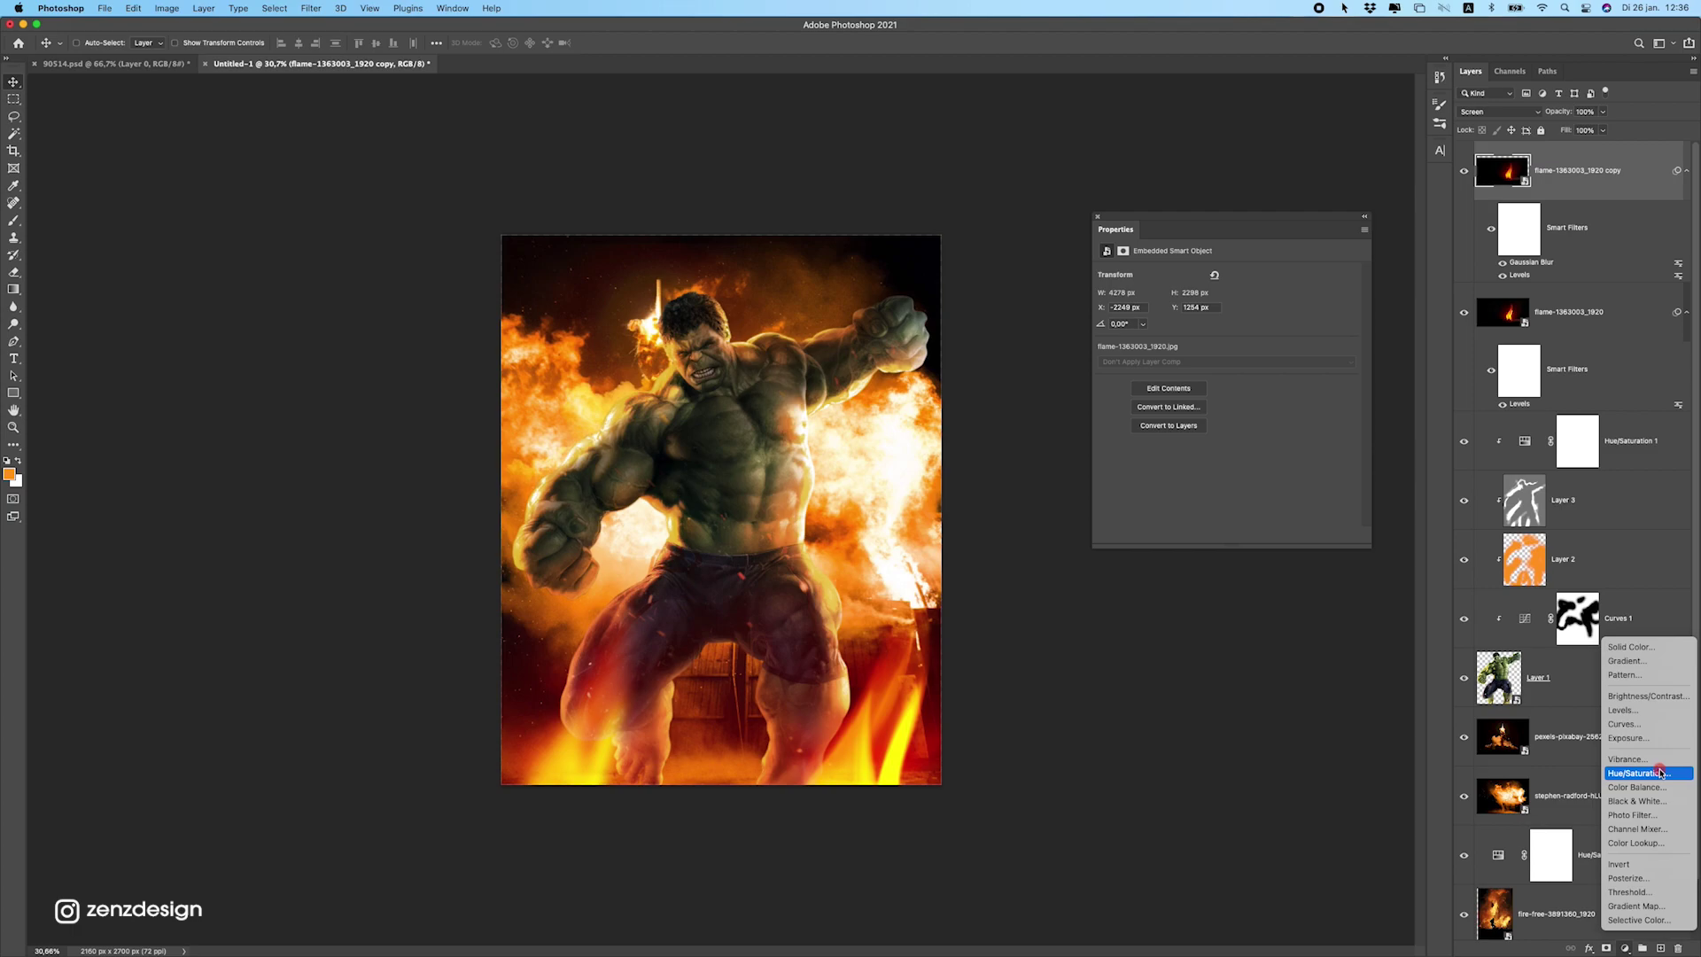
left_click(1636, 773)
left_click(1271, 535)
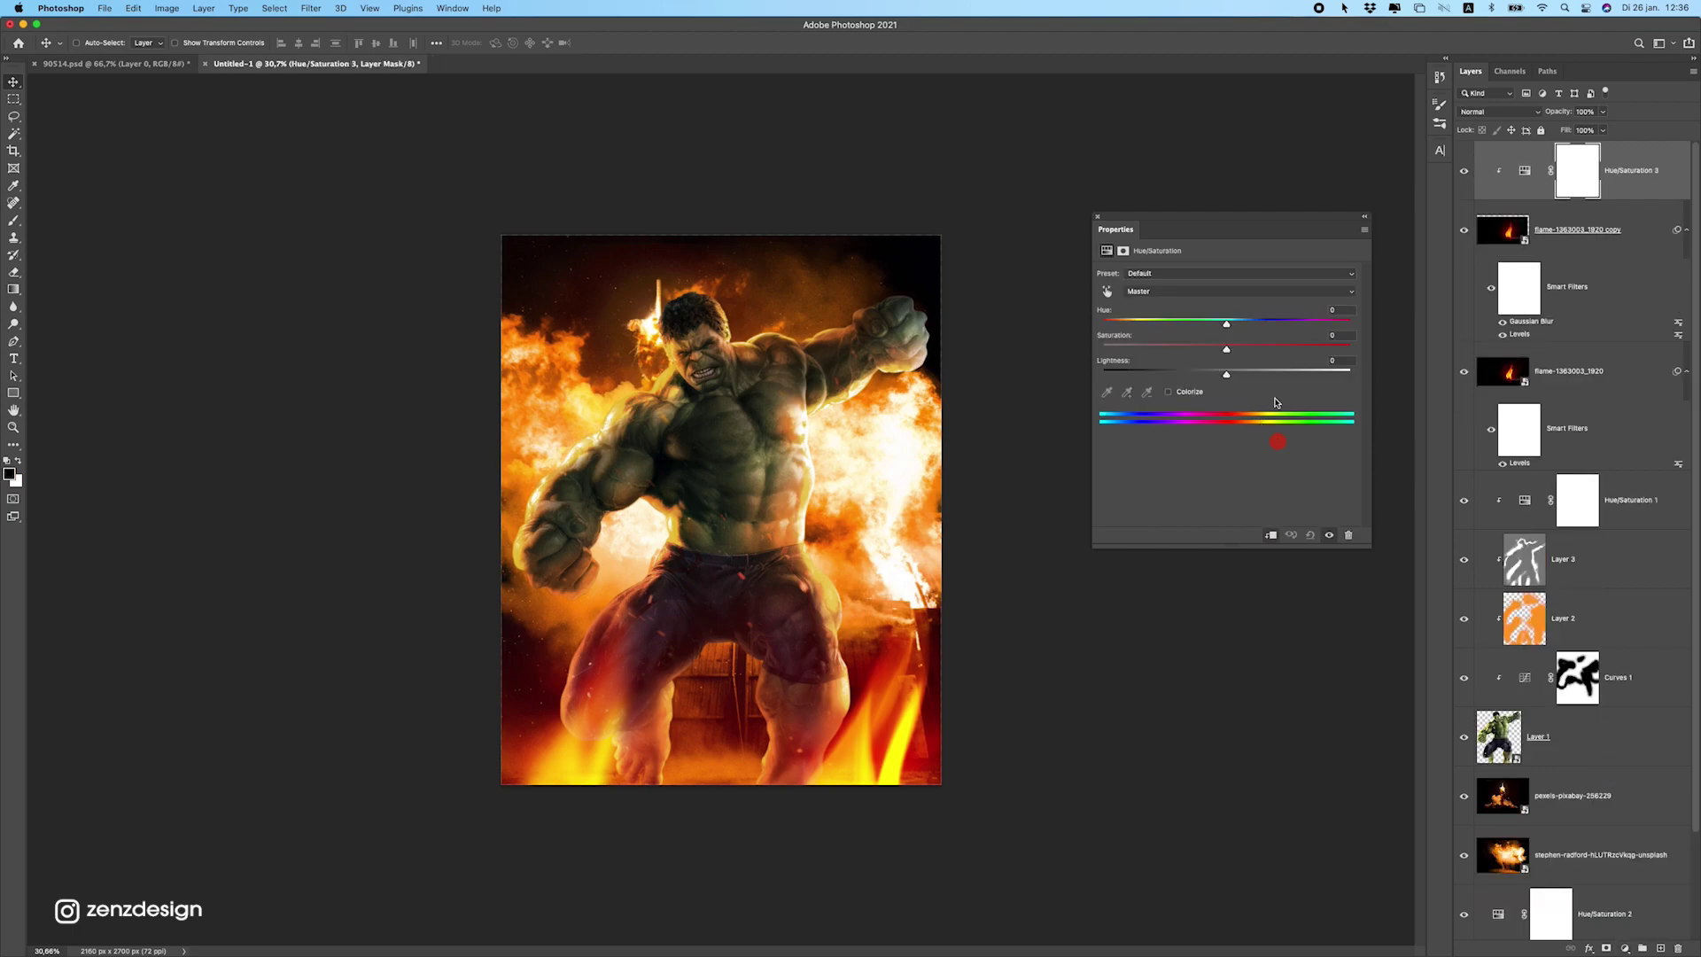
left_click_drag(1204, 353, 1195, 354)
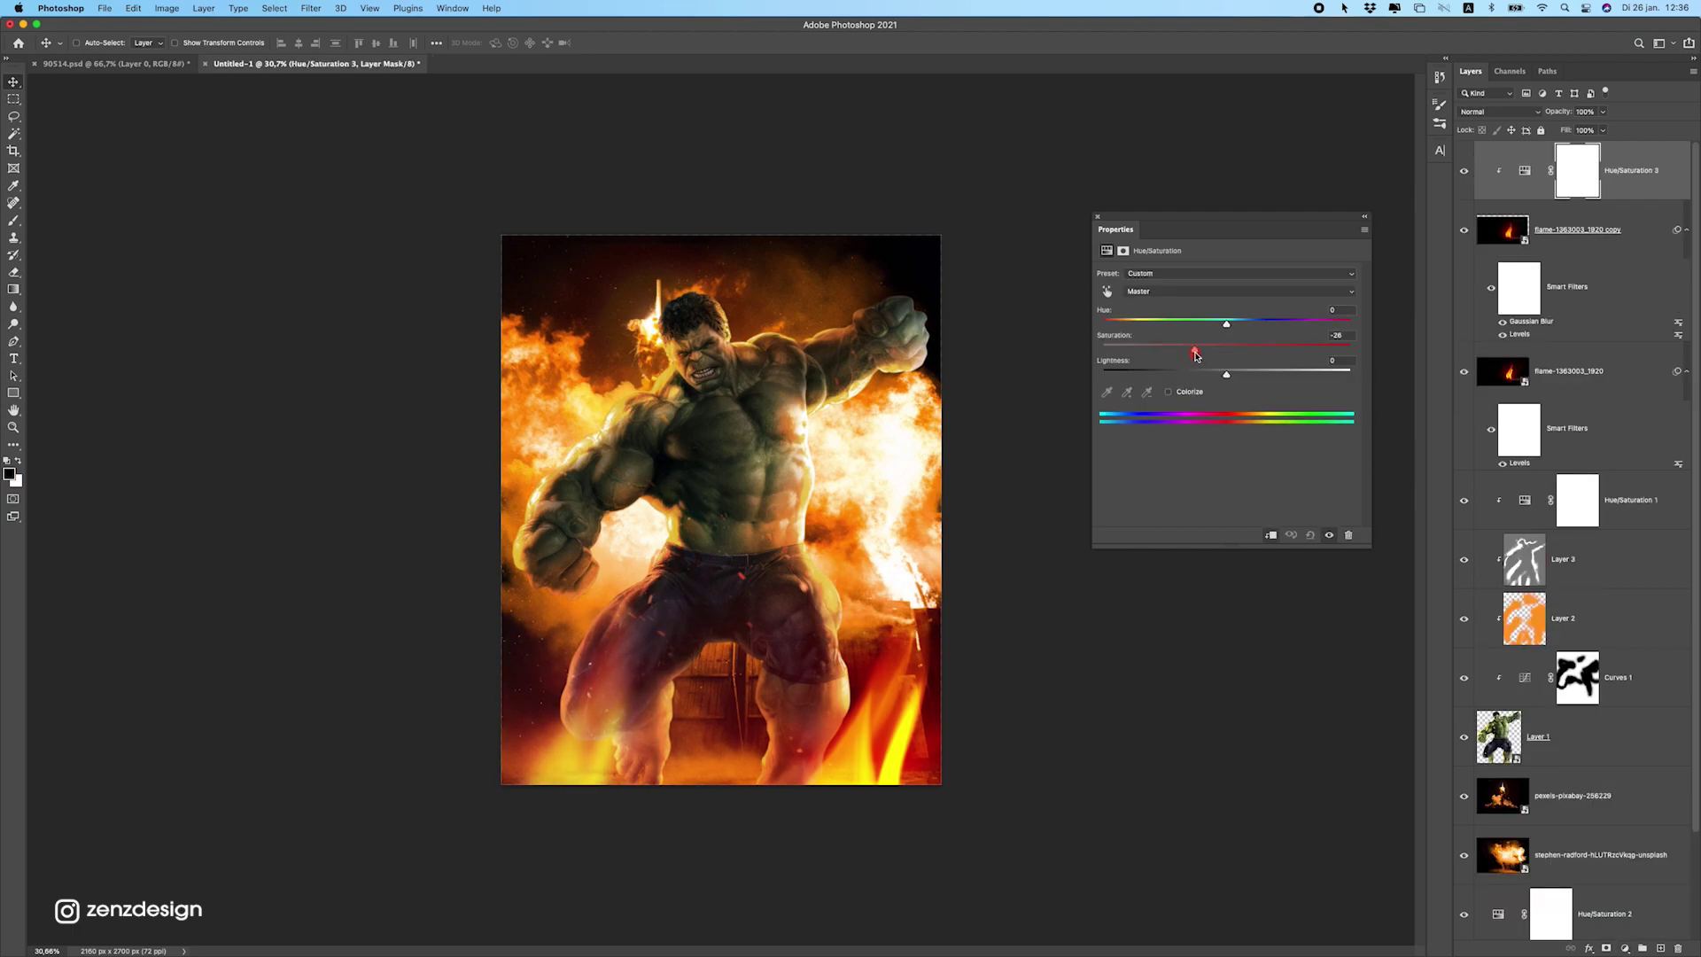
Add a clipped Hue/Saturation adjustment to the original flame-1363003_1920 layer and reduce its saturation slightly.
left_click(1594, 372)
left_click(1624, 948)
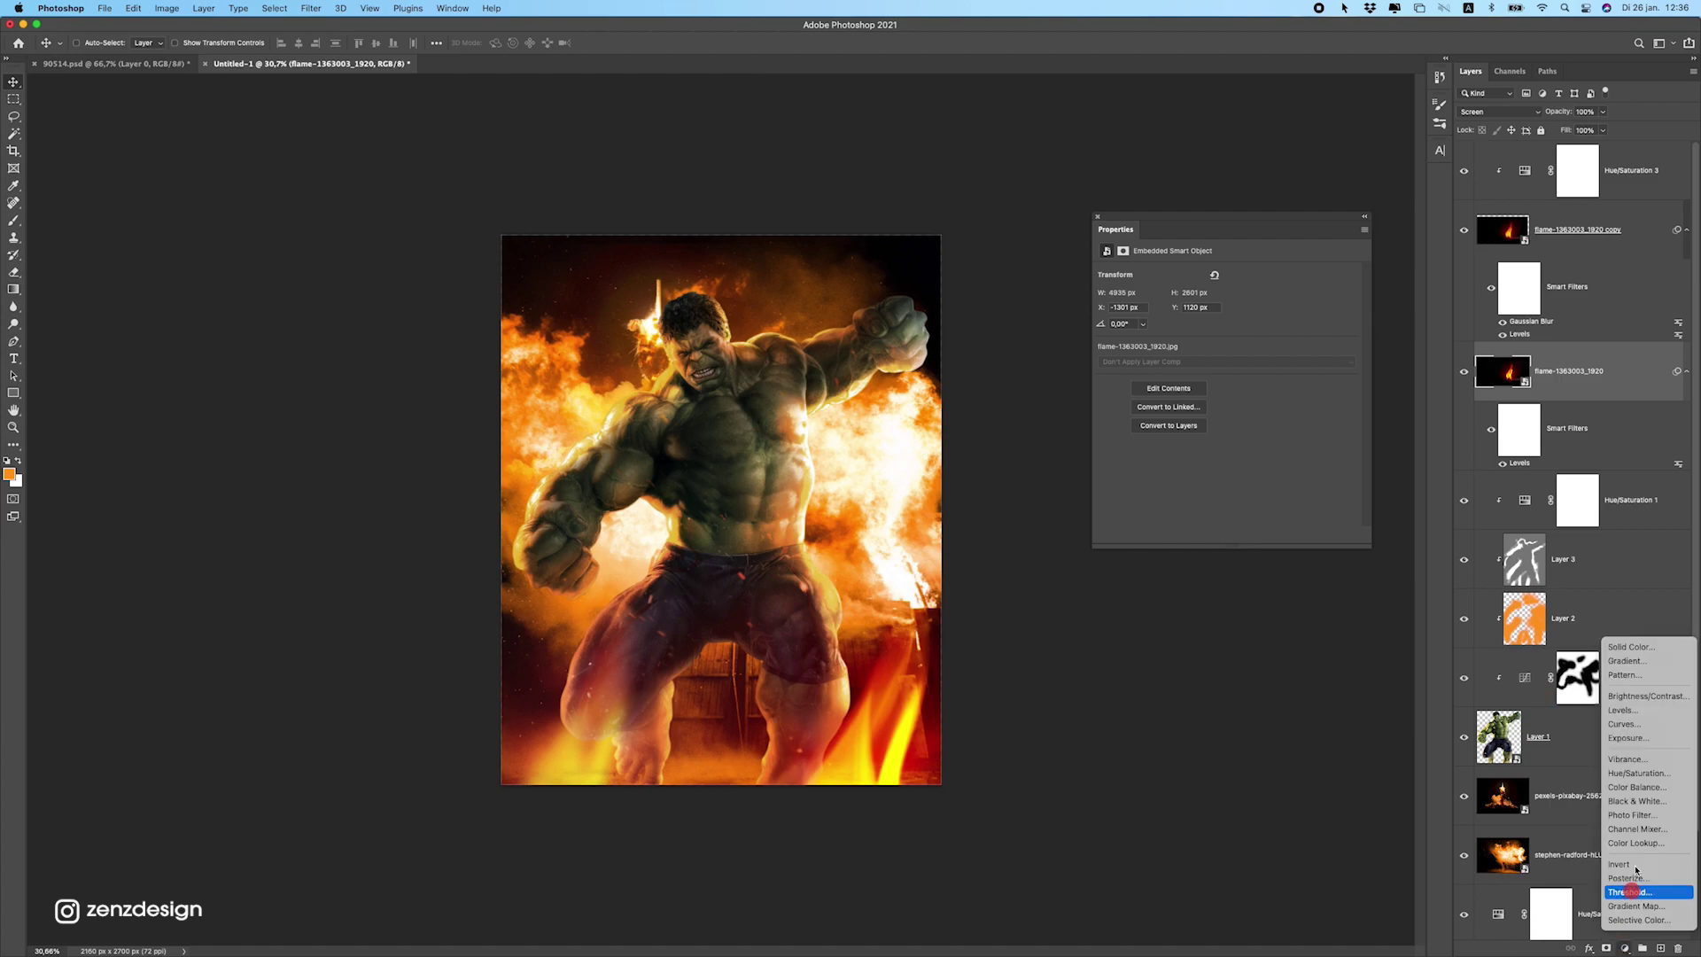
left_click(1647, 773)
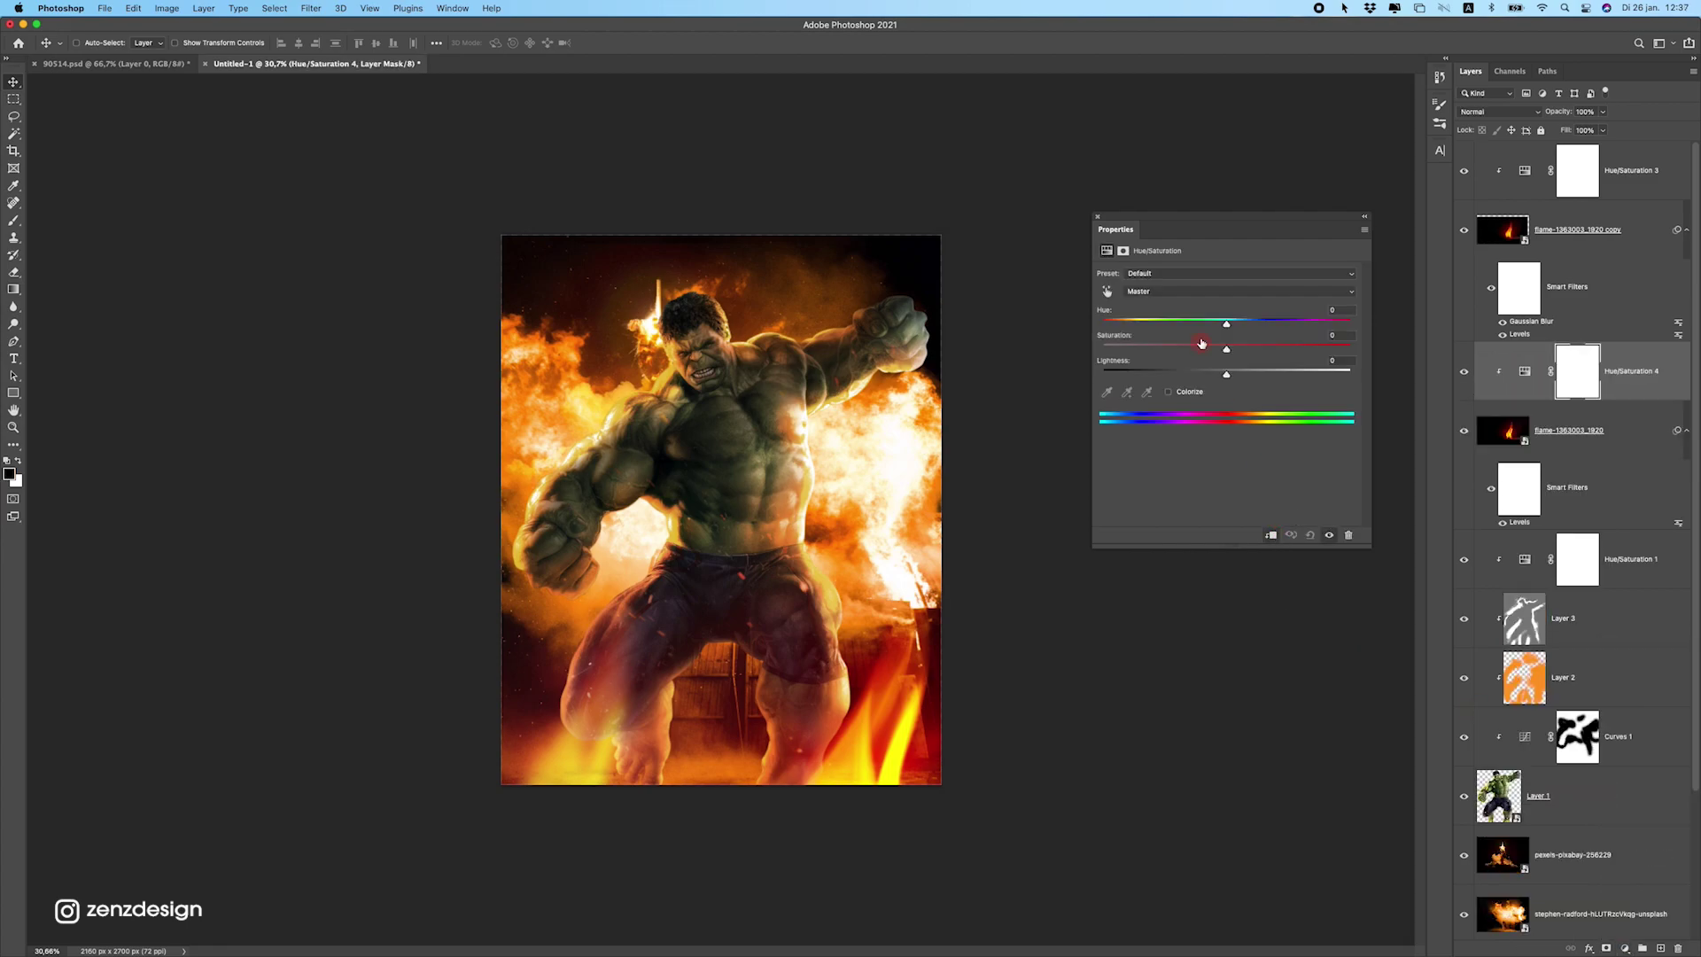
mouse_move(1225, 350)
left_mouse_down()
mouse_move(1170, 354)
mouse_move(1206, 355)
left_mouse_up()
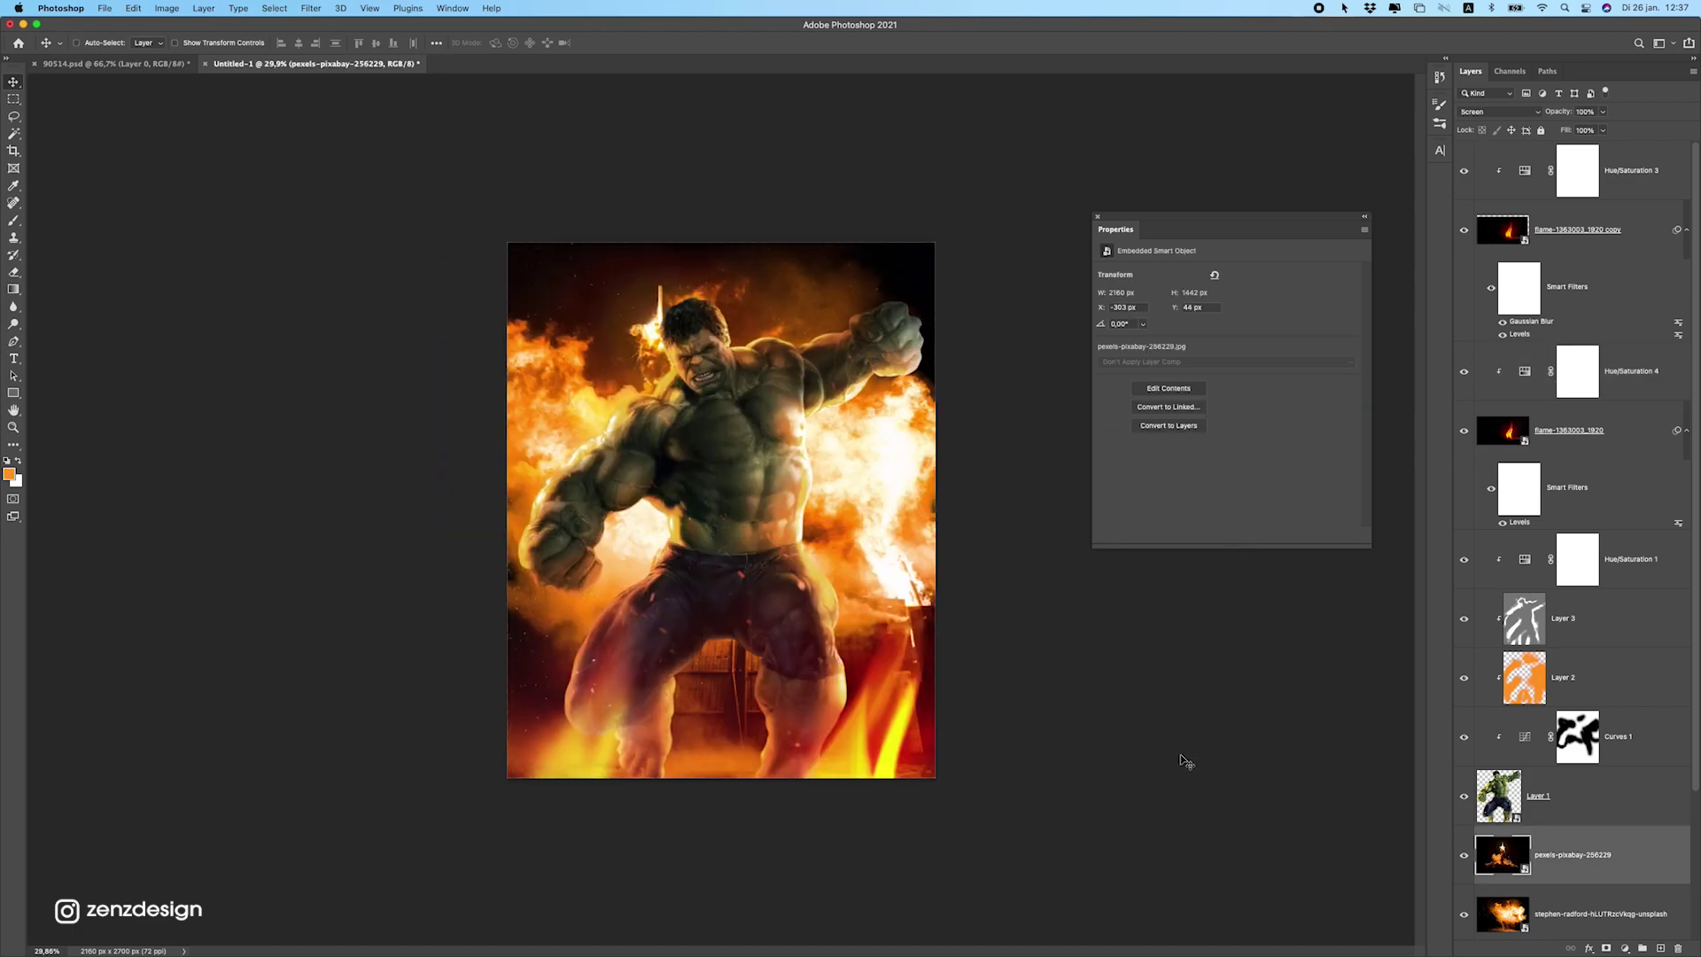
Toggle the pexels-pixabay-256229 layer to check it, and move its fire behind Hulk's right-hand shoulder, beside his head.
scroll(1581, 877, "down", 2)
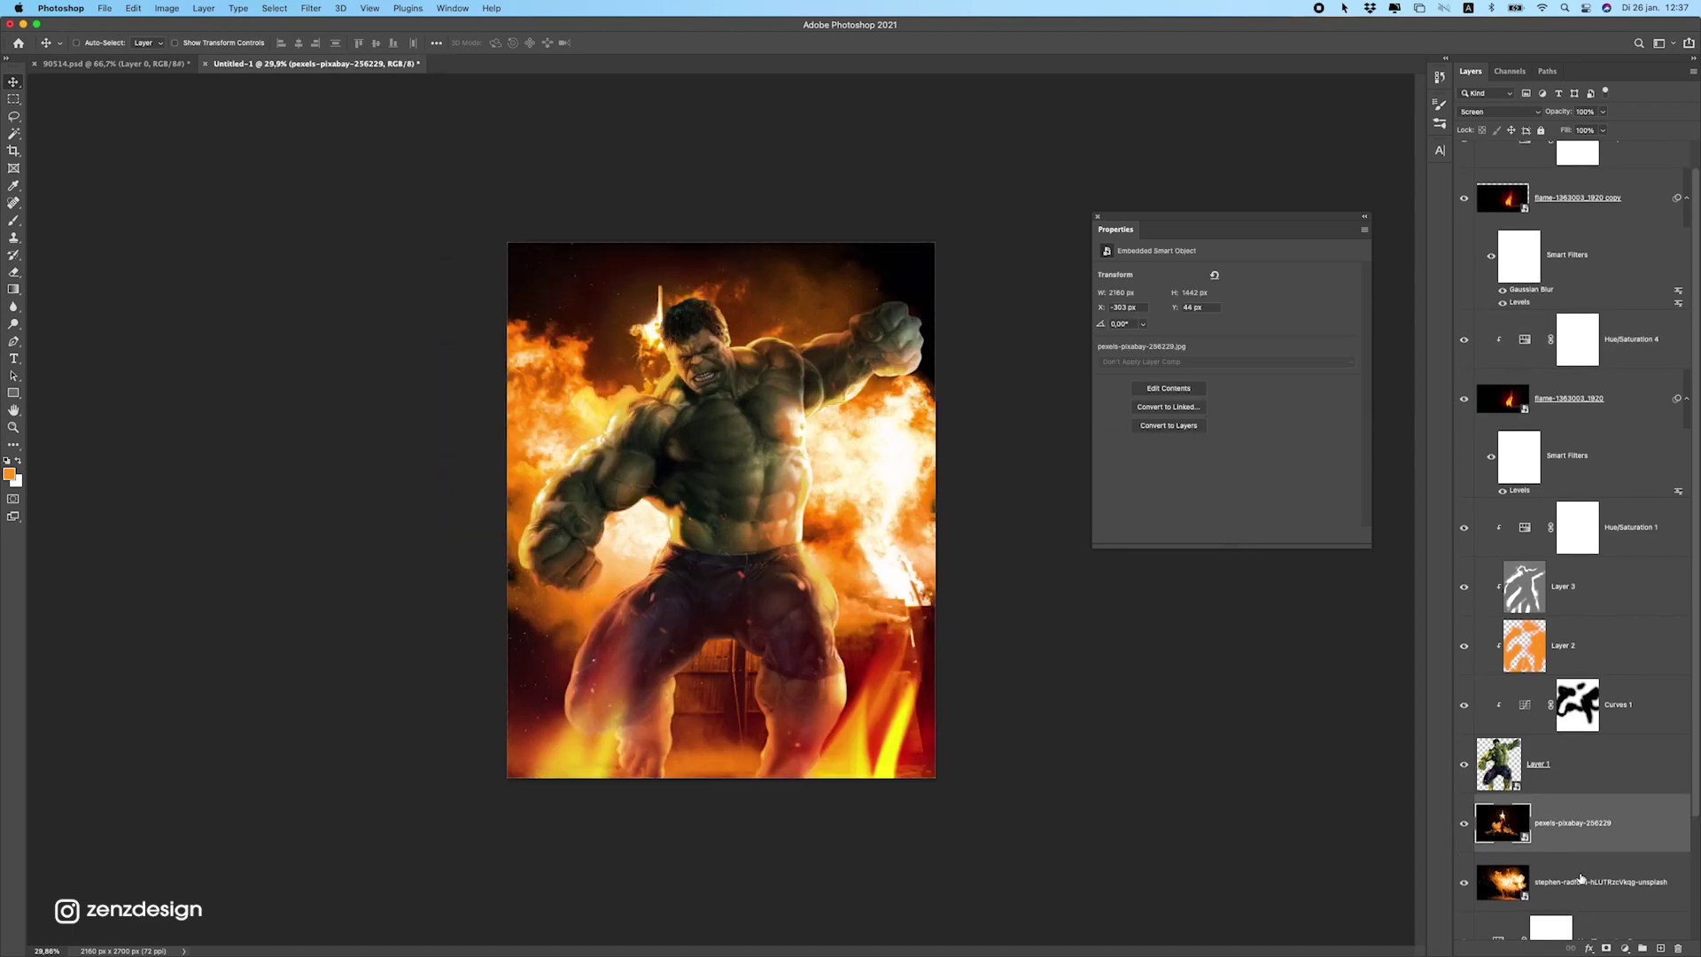
scroll(1581, 877, "down", 1)
left_click(1461, 763)
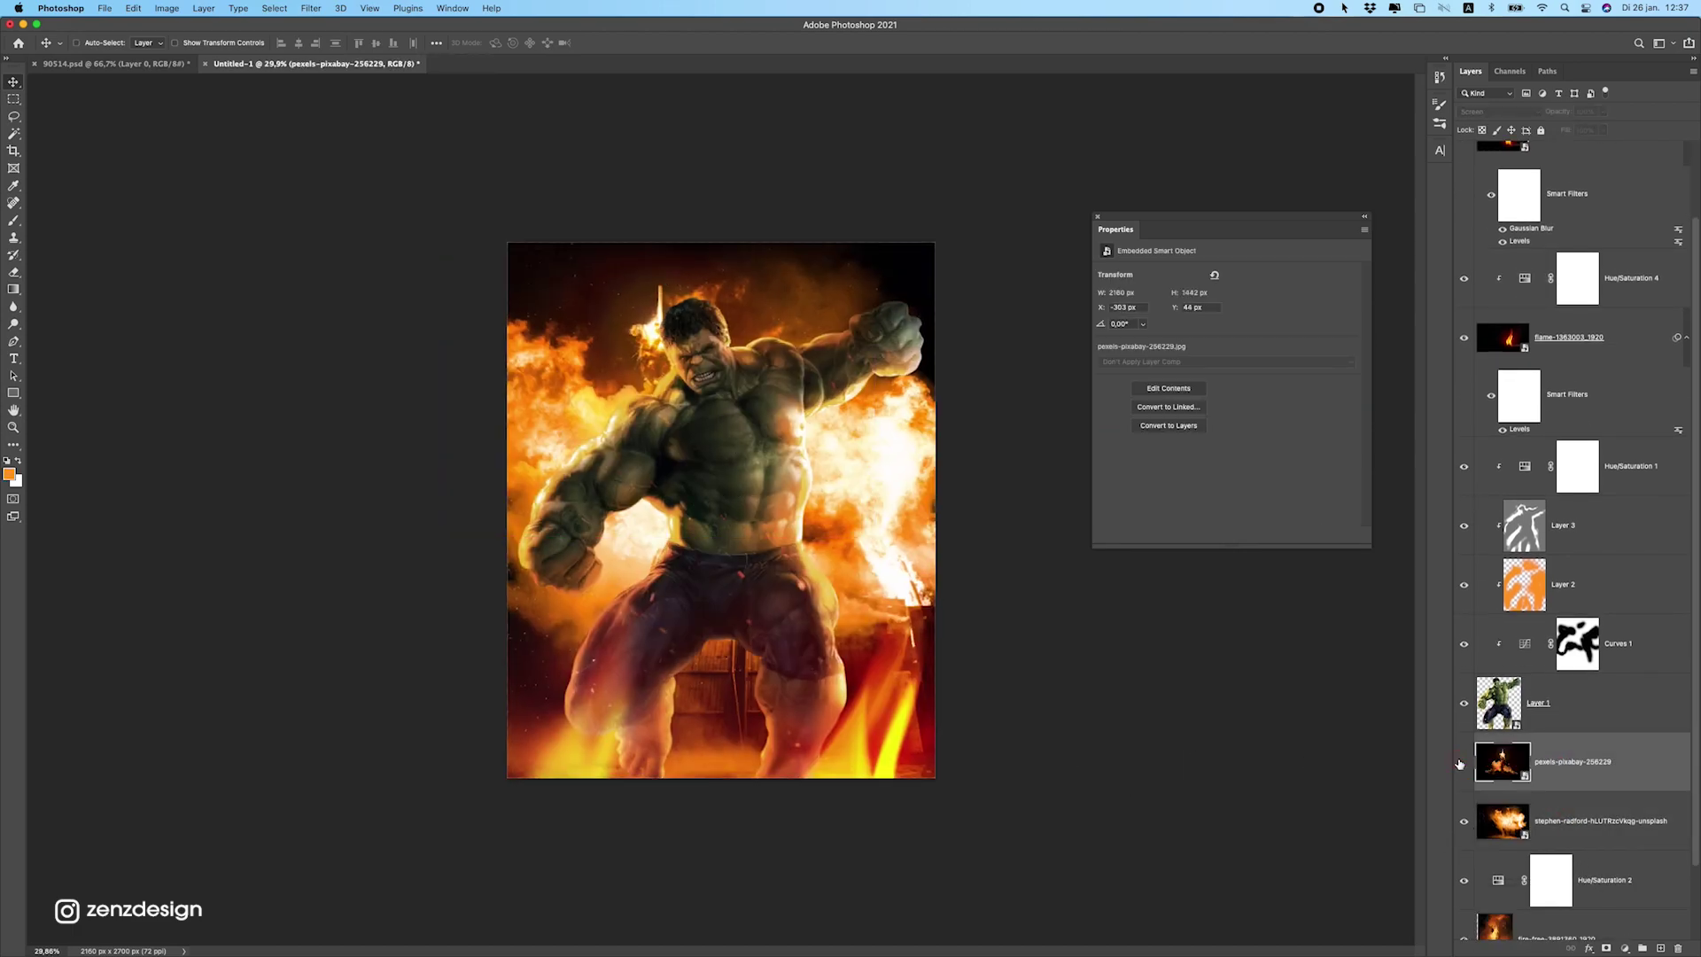
left_click(1460, 763)
left_click_drag(739, 250, 808, 205)
mouse_move(765, 280)
left_mouse_down()
mouse_move(785, 280)
mouse_move(771, 307)
left_mouse_up()
scroll(767, 318, "down", 5)
scroll(767, 327, "up", 5)
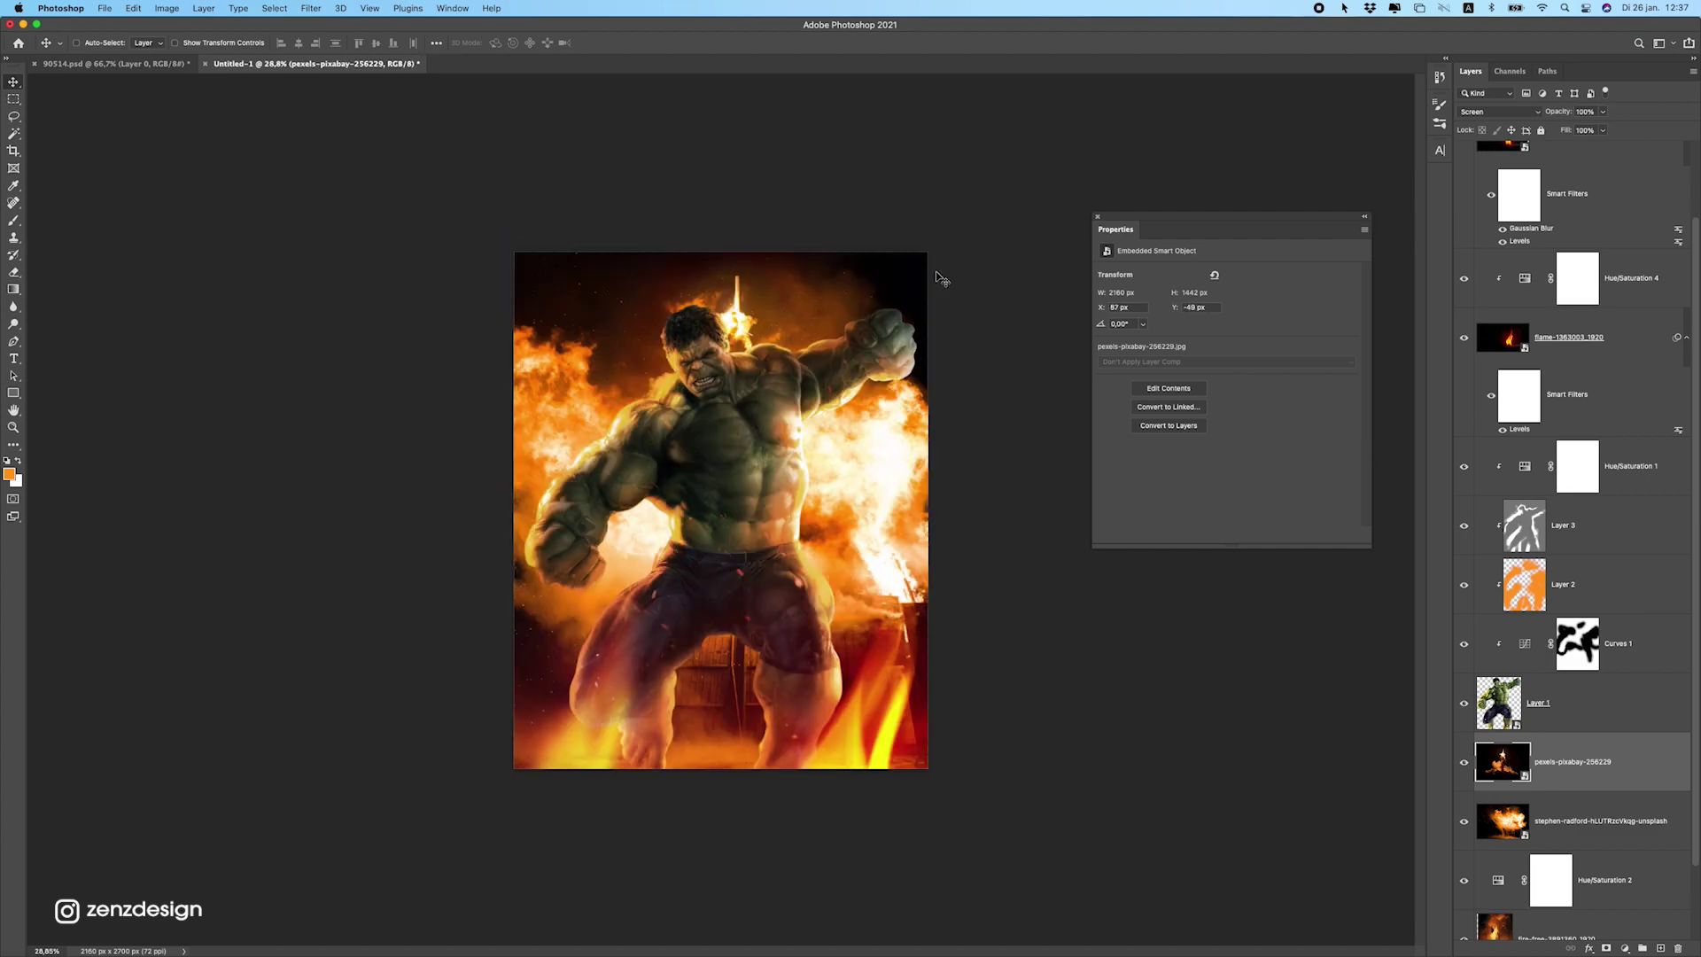
Change the canvas surround colour to black and review the whole poster.
right_click(973, 282)
left_click(1001, 321)
left_click(687, 476, "super")
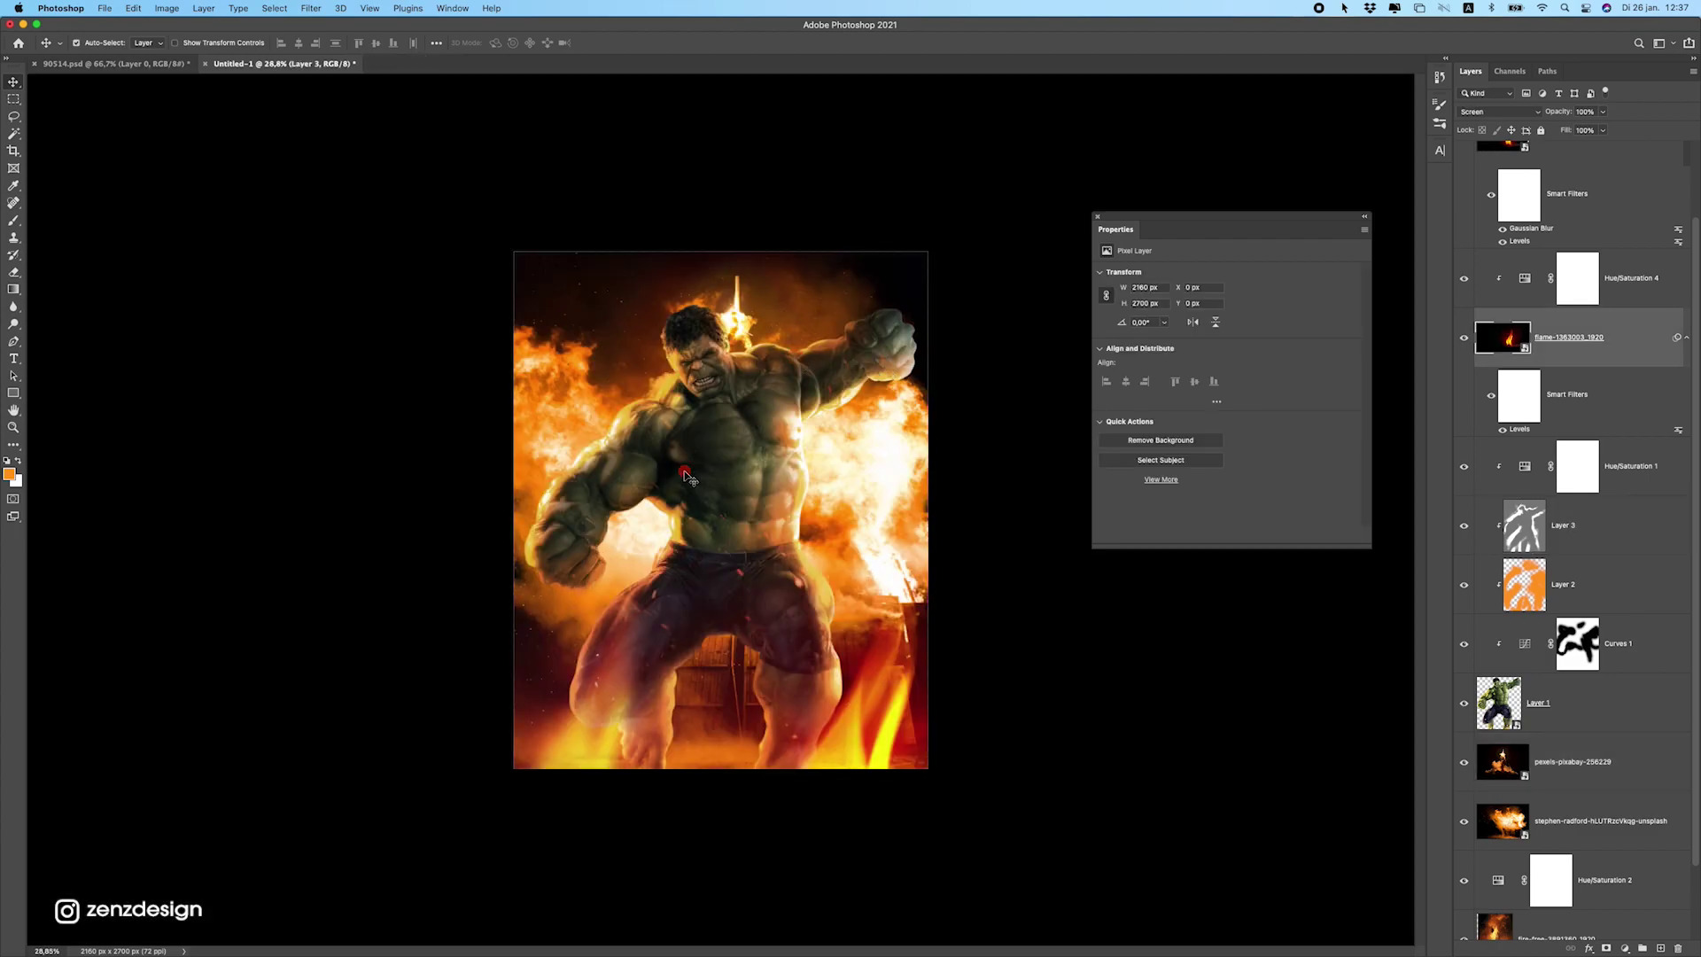
scroll(695, 469, "down", 5)
scroll(721, 461, "up", 5)
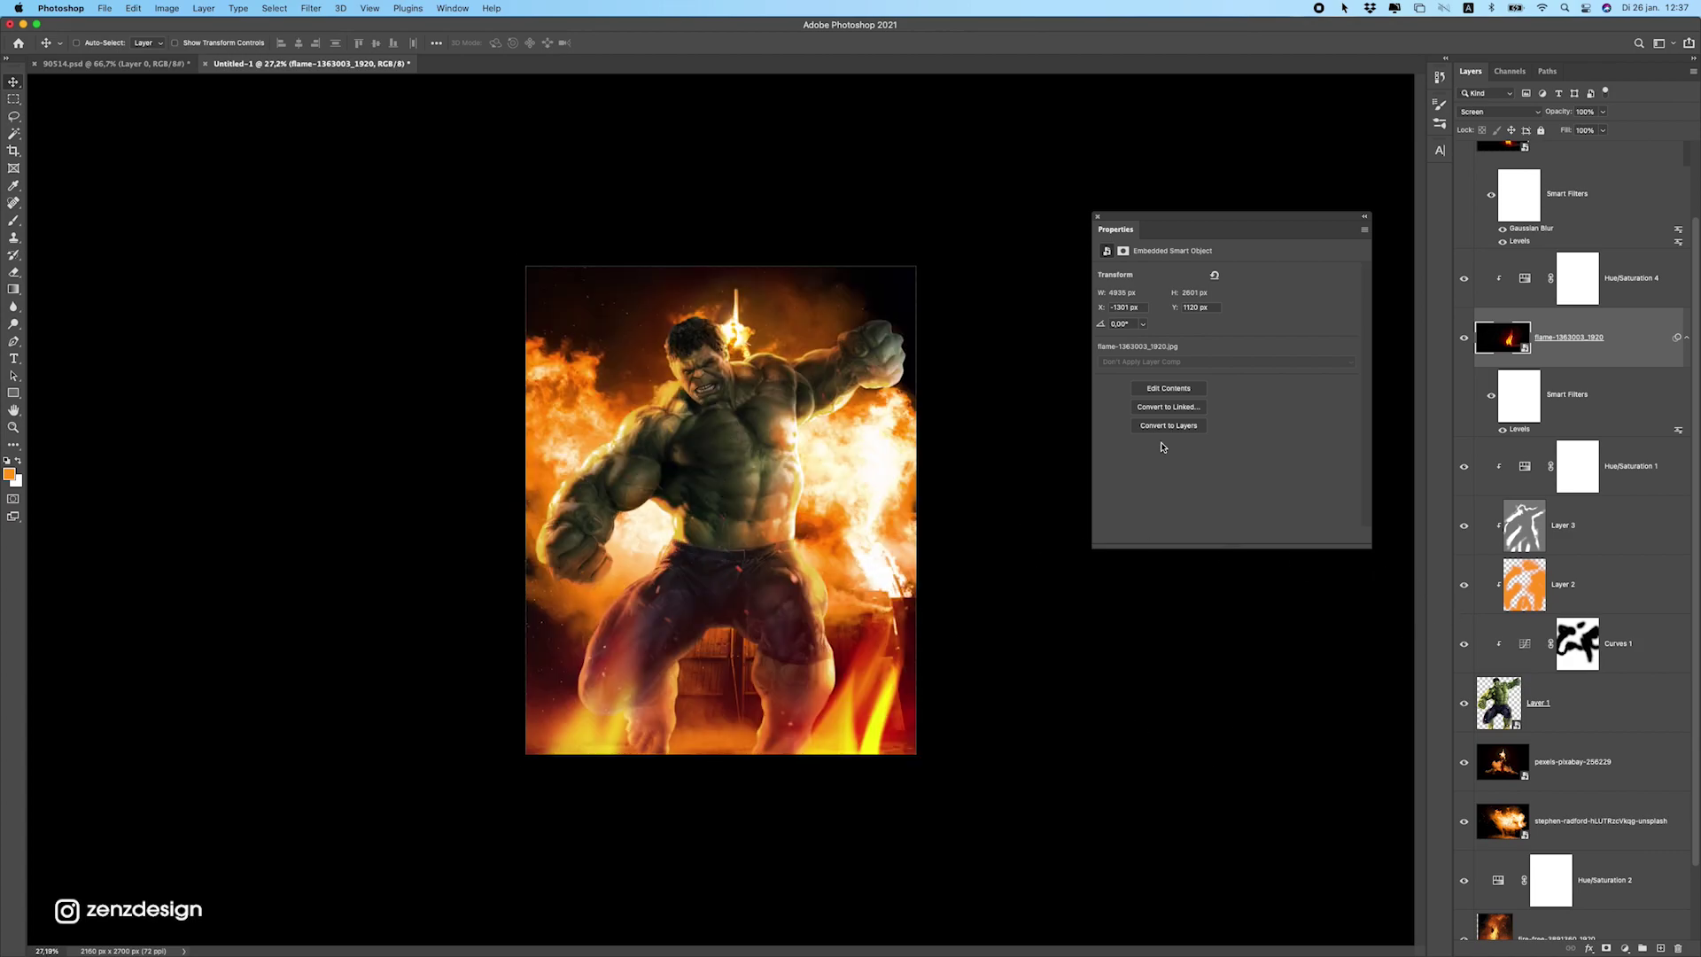
Add a new layer above all others and set up a white 9 px brush with 100% hardness.
scroll(1598, 271, "up", 3)
left_click(1605, 197)
key("super+Tab")
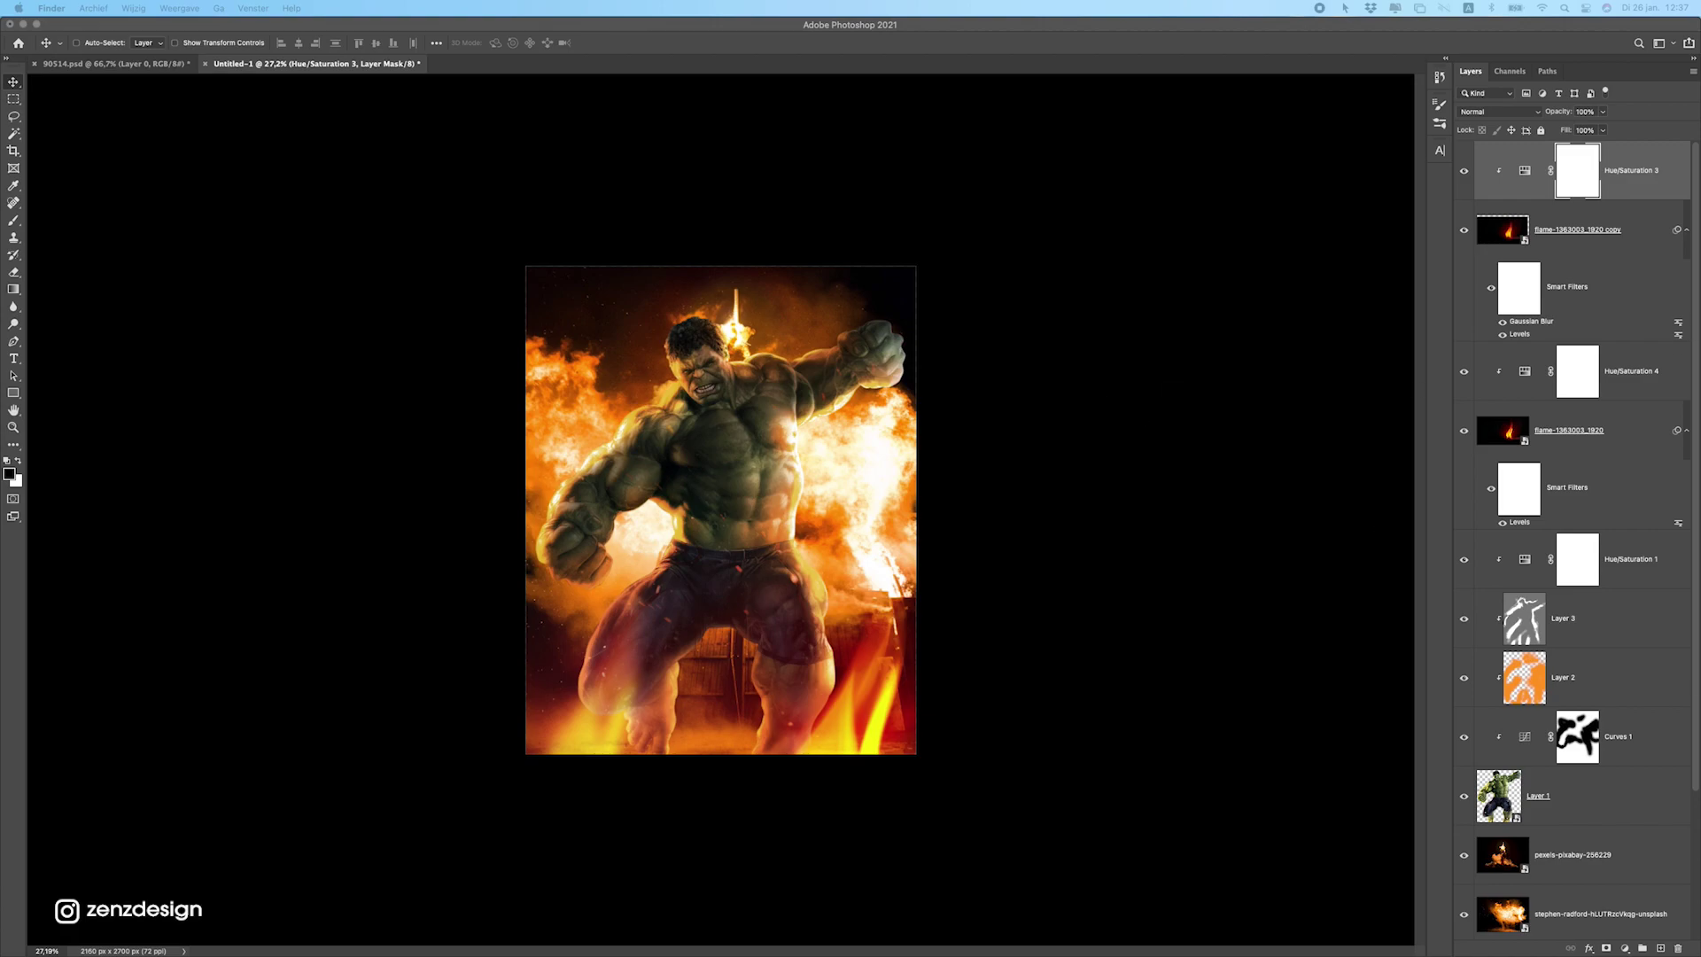
left_click(1661, 948)
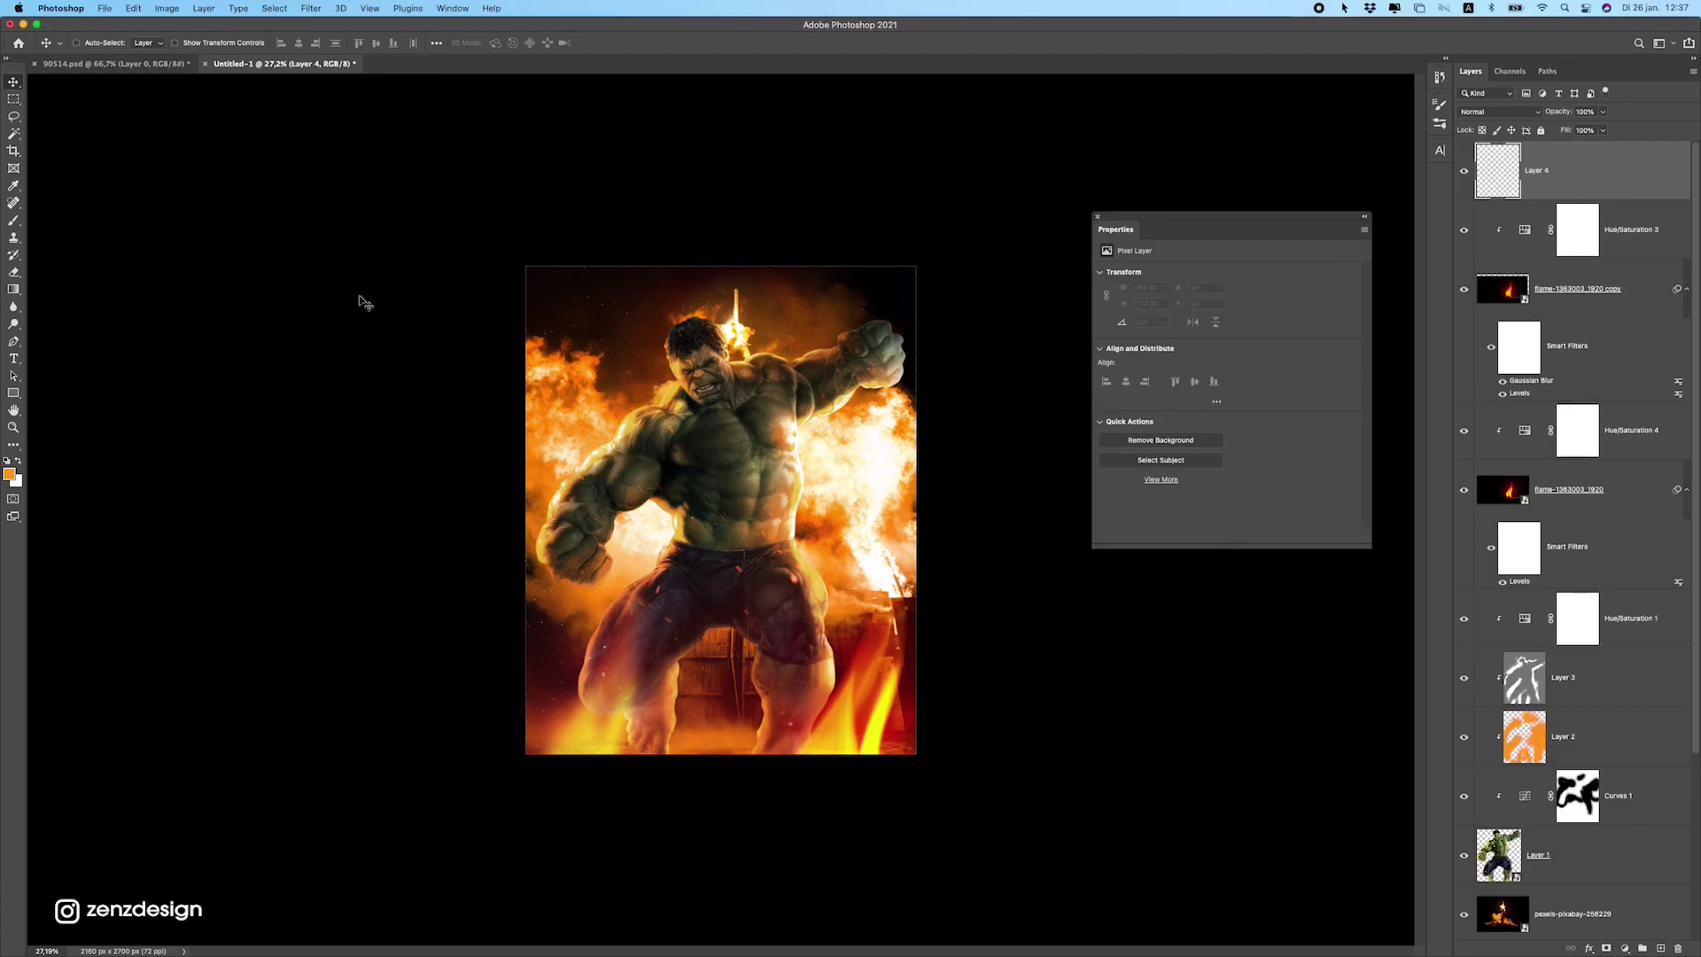
left_click(18, 221)
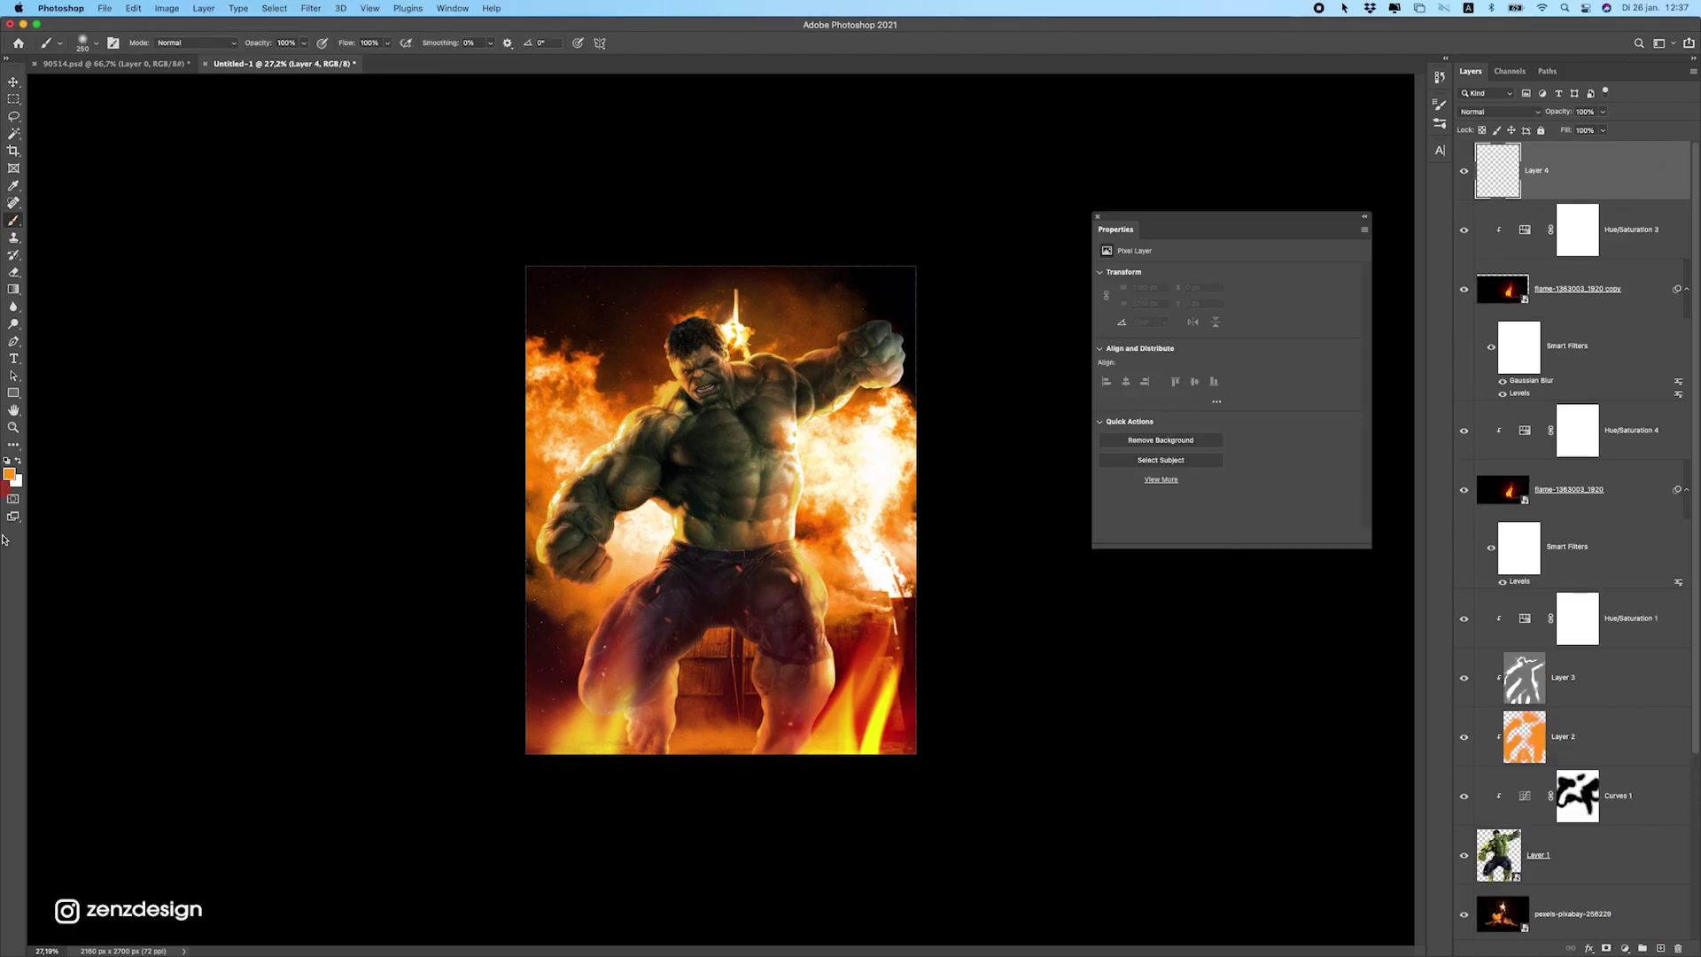
left_click(92, 43)
left_click_drag(104, 114, 78, 84)
left_click(227, 9)
key("f")
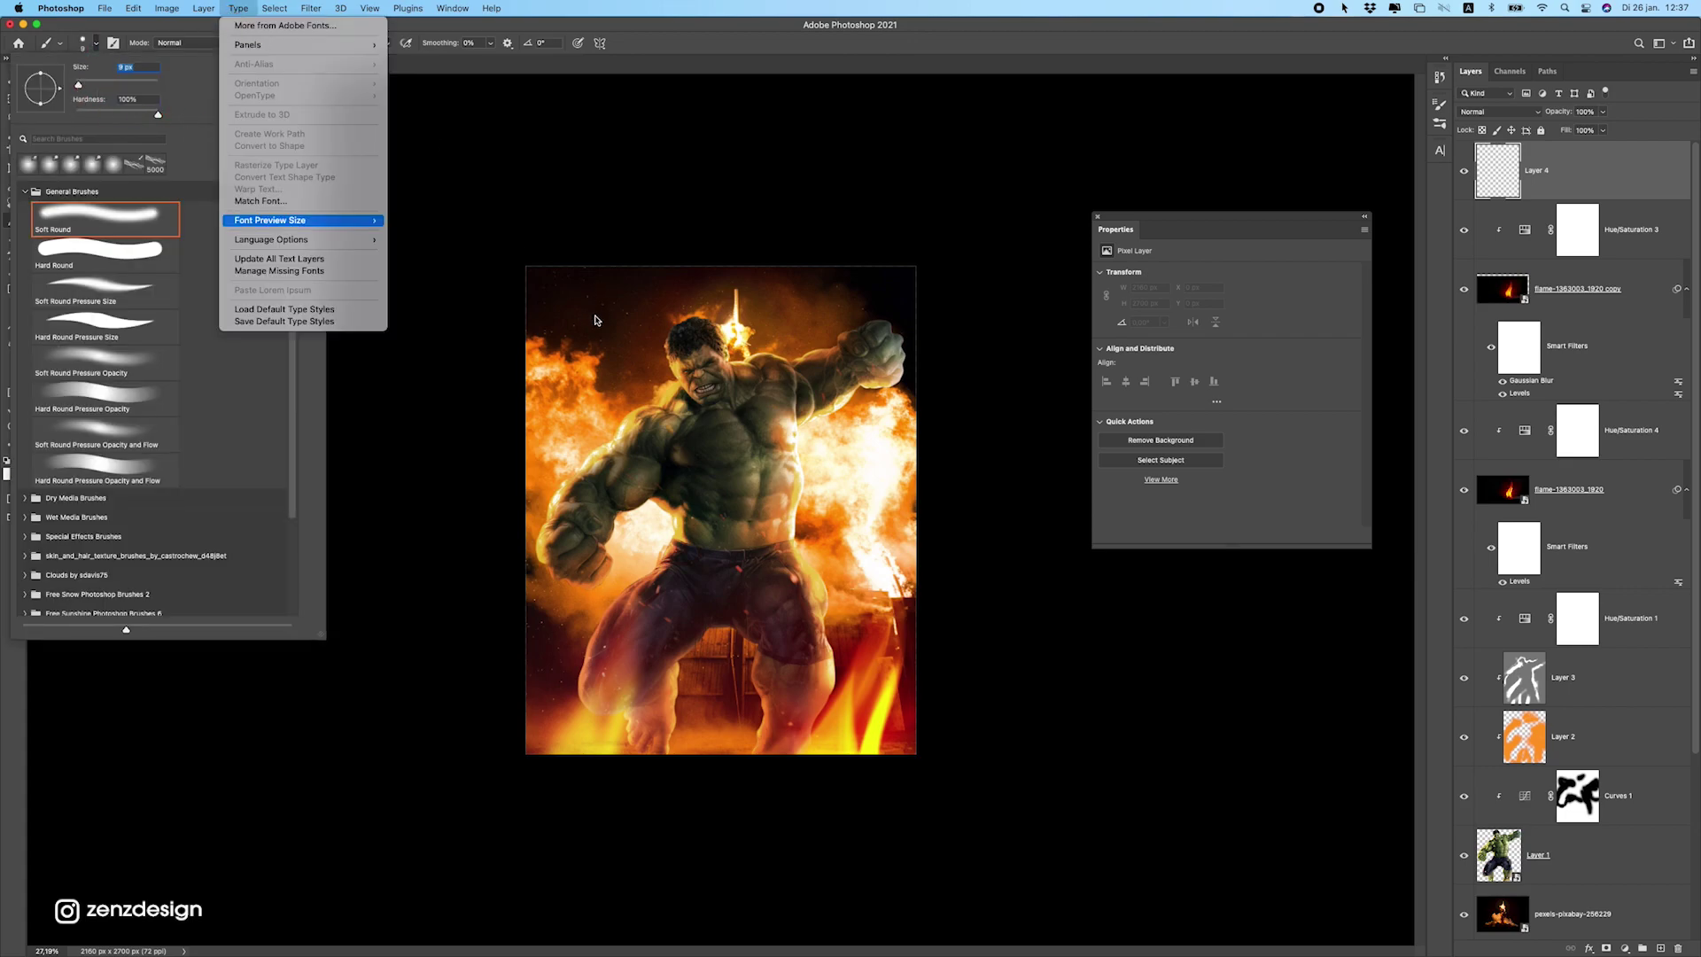
key("Escape")
Try painting white strokes and a single dot on the new layer, and undo them.
left_click_drag(630, 322, 916, 267)
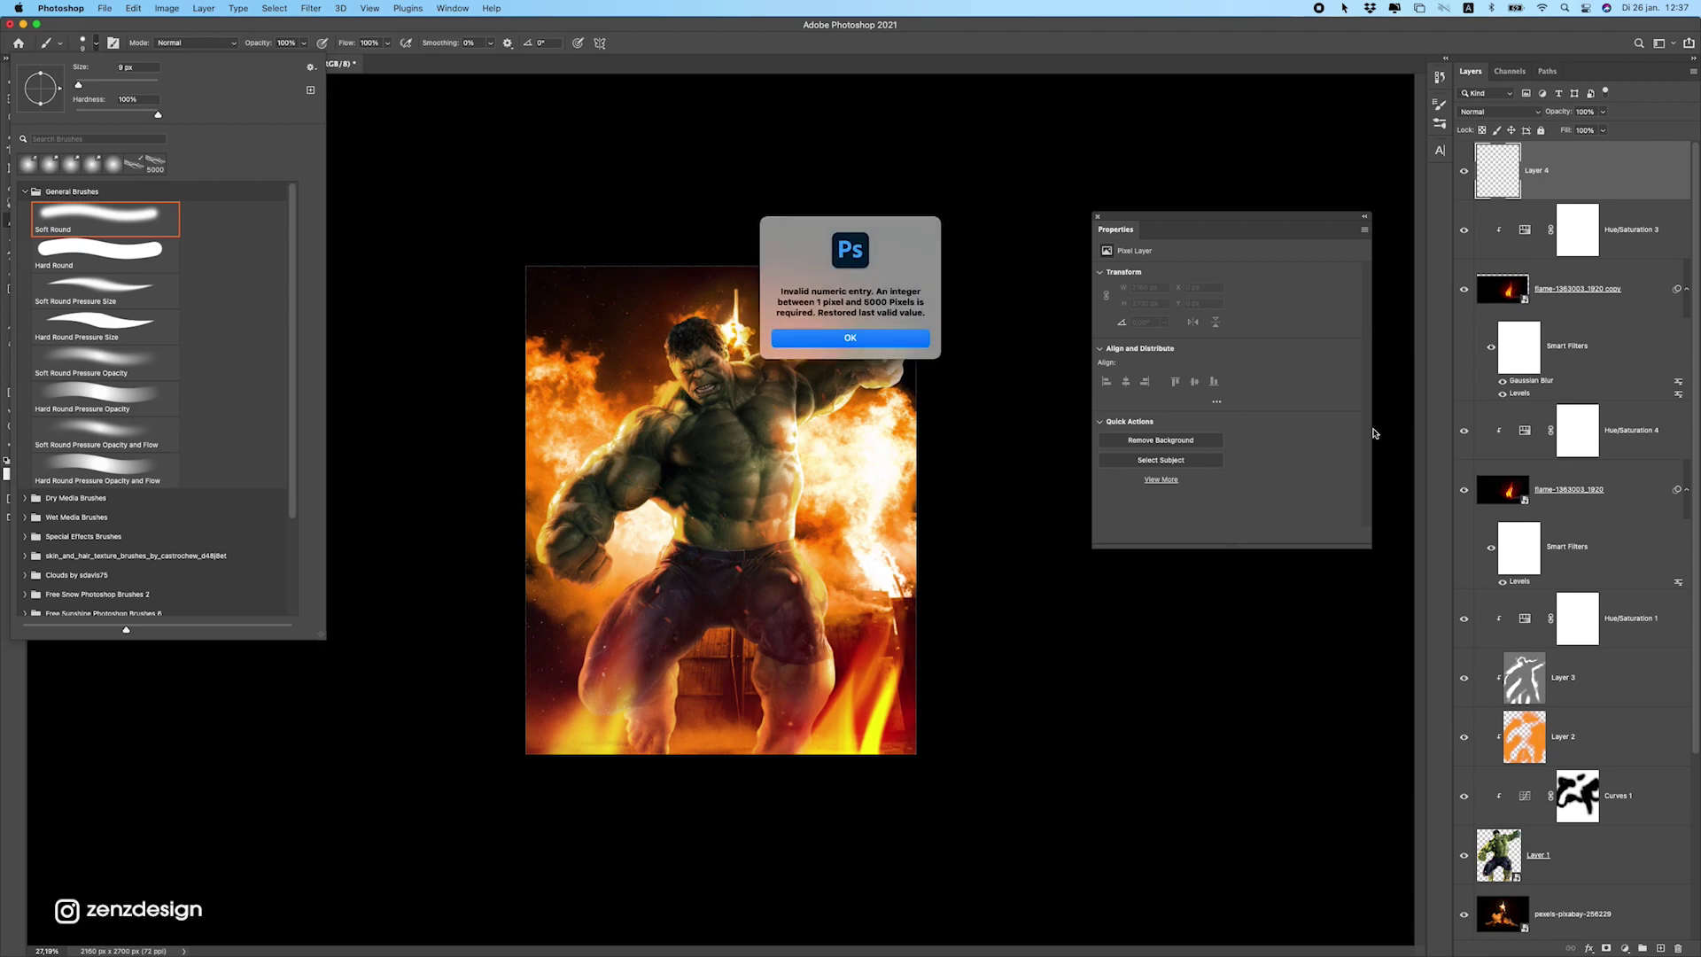
key("Return")
left_click_drag(525, 325, 853, 427)
mouse_move(626, 229)
left_mouse_down()
mouse_move(843, 386)
mouse_move(677, 338)
mouse_move(822, 346)
left_mouse_up()
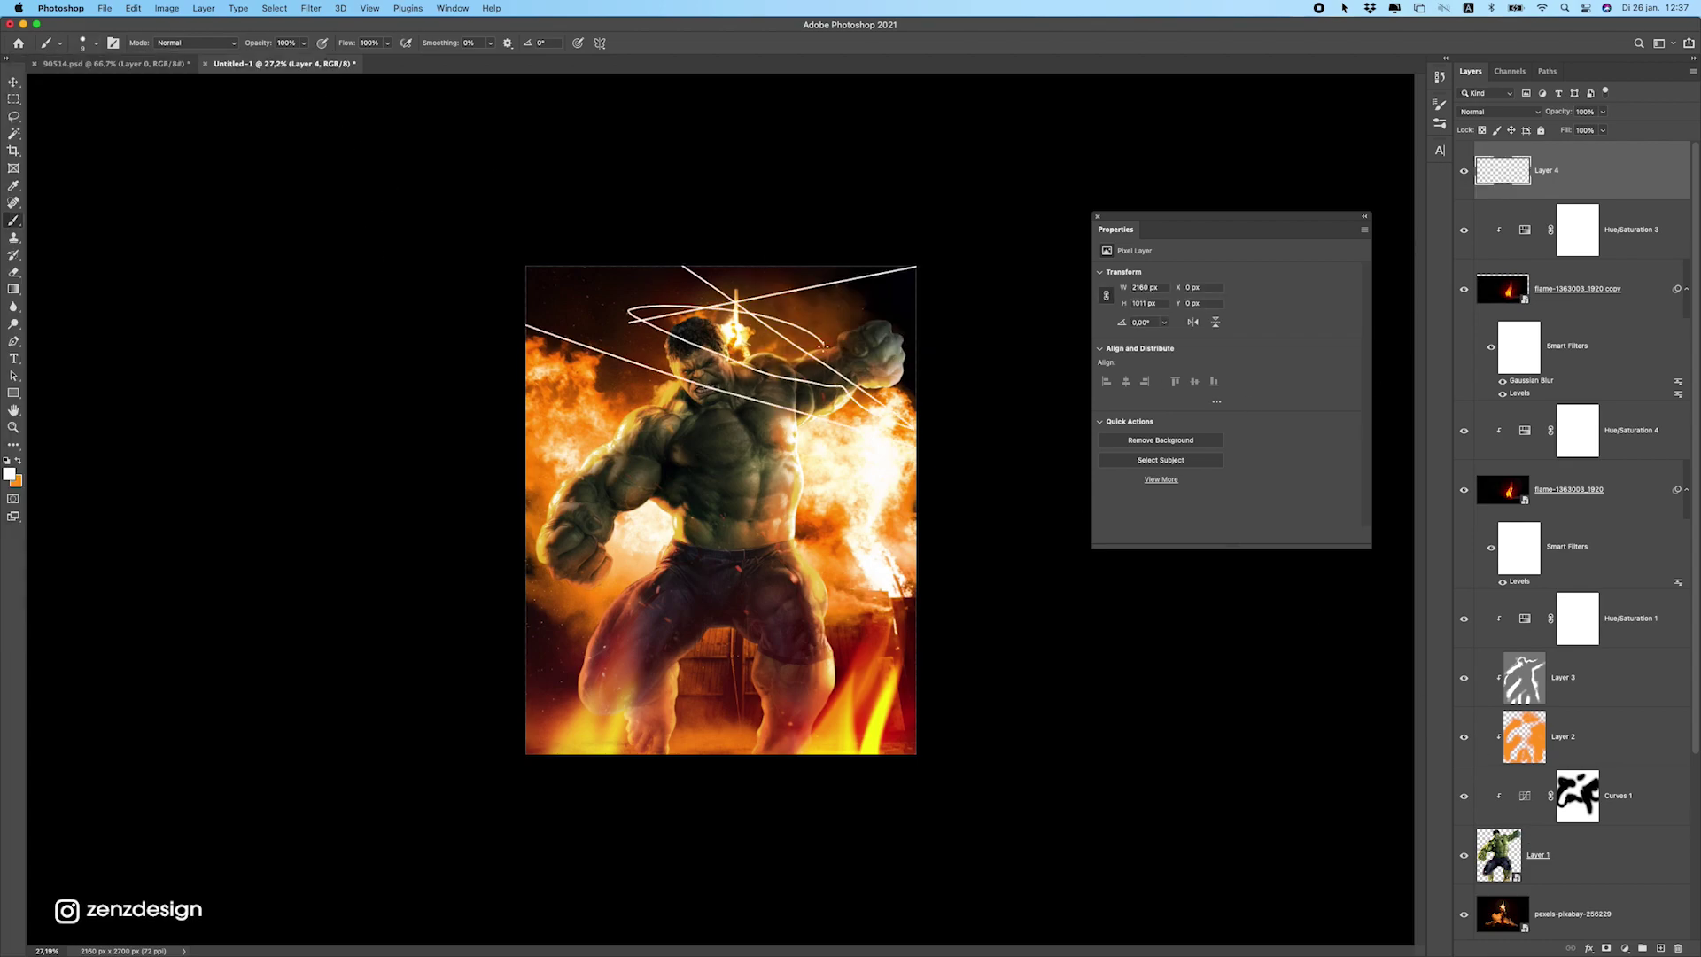
key("super+z")
key("super+z")
key("super+z")
scroll(632, 337, "up", 8)
left_click(572, 290)
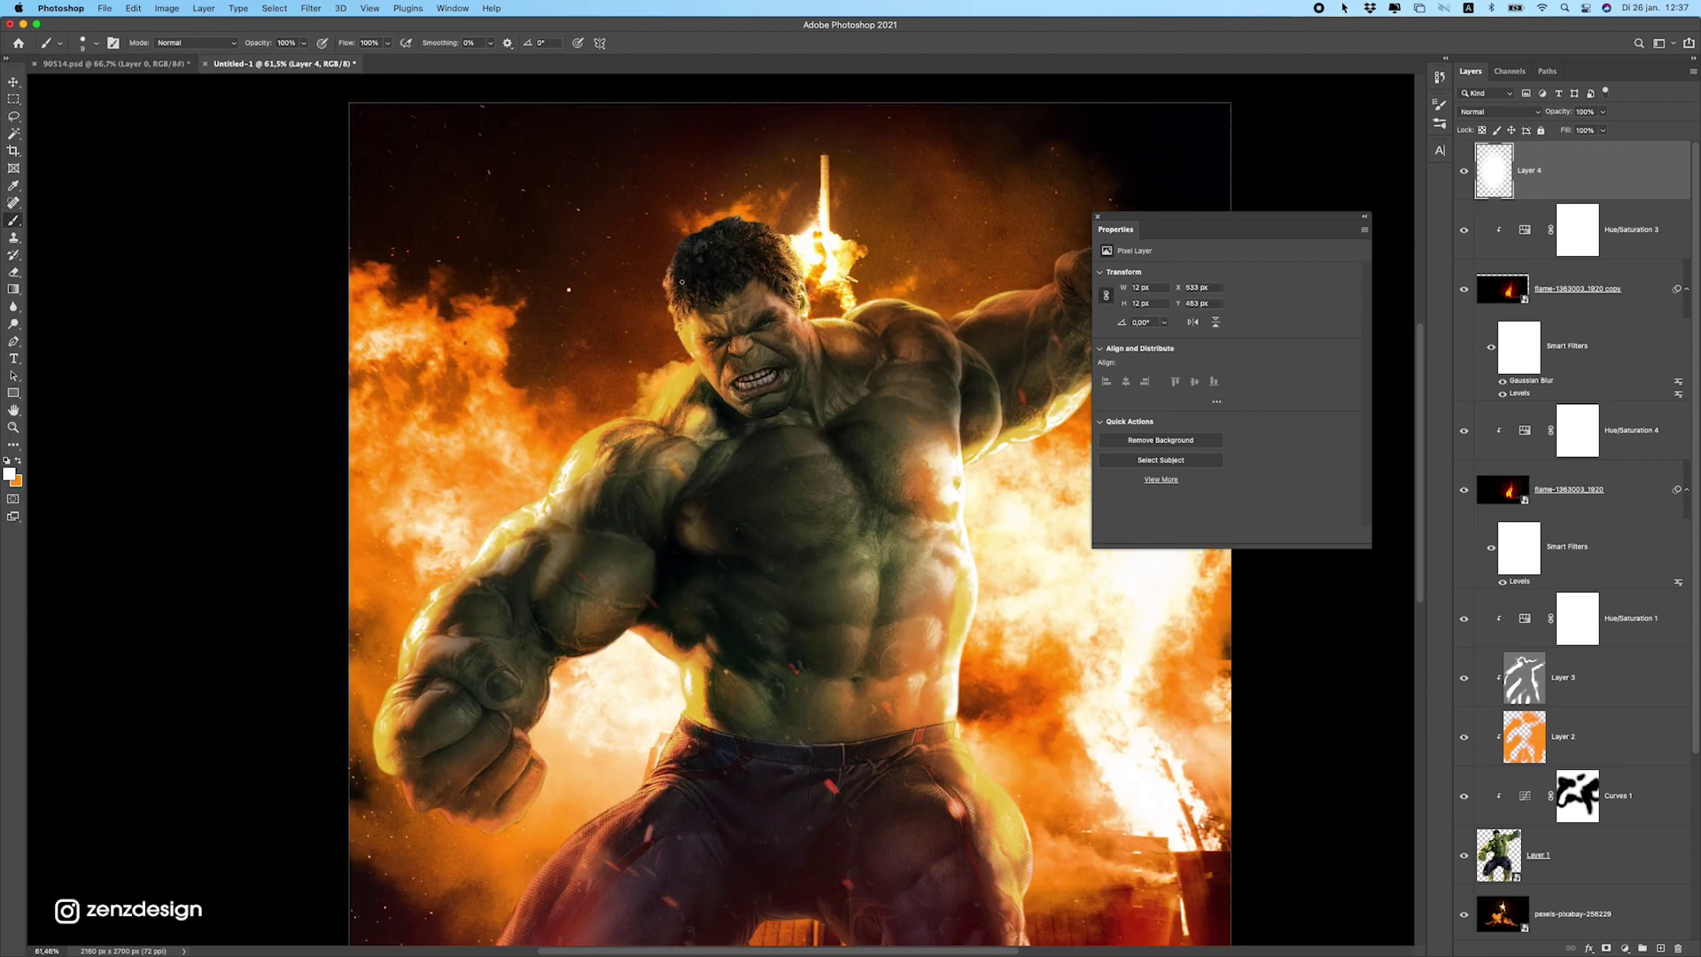
key("super+z")
Reduce the brush size and paint scattered small white dots of varying size in the dark sky beside Hulk's head.
left_click(95, 42)
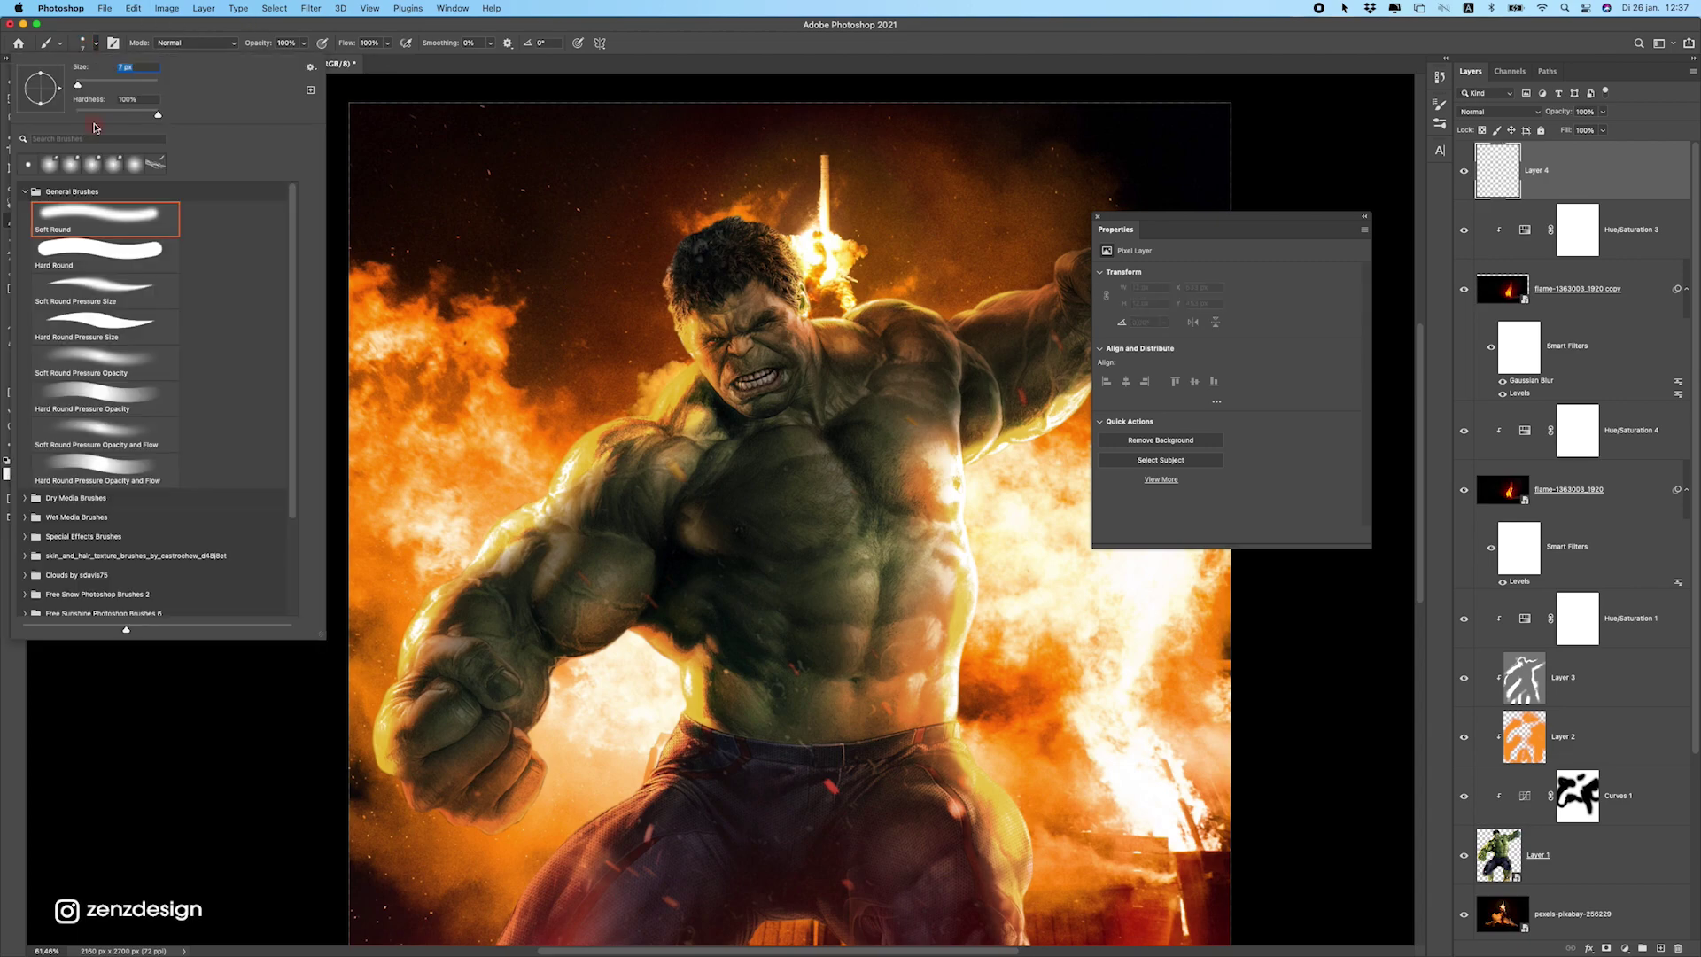
left_click(407, 102)
left_click(598, 293)
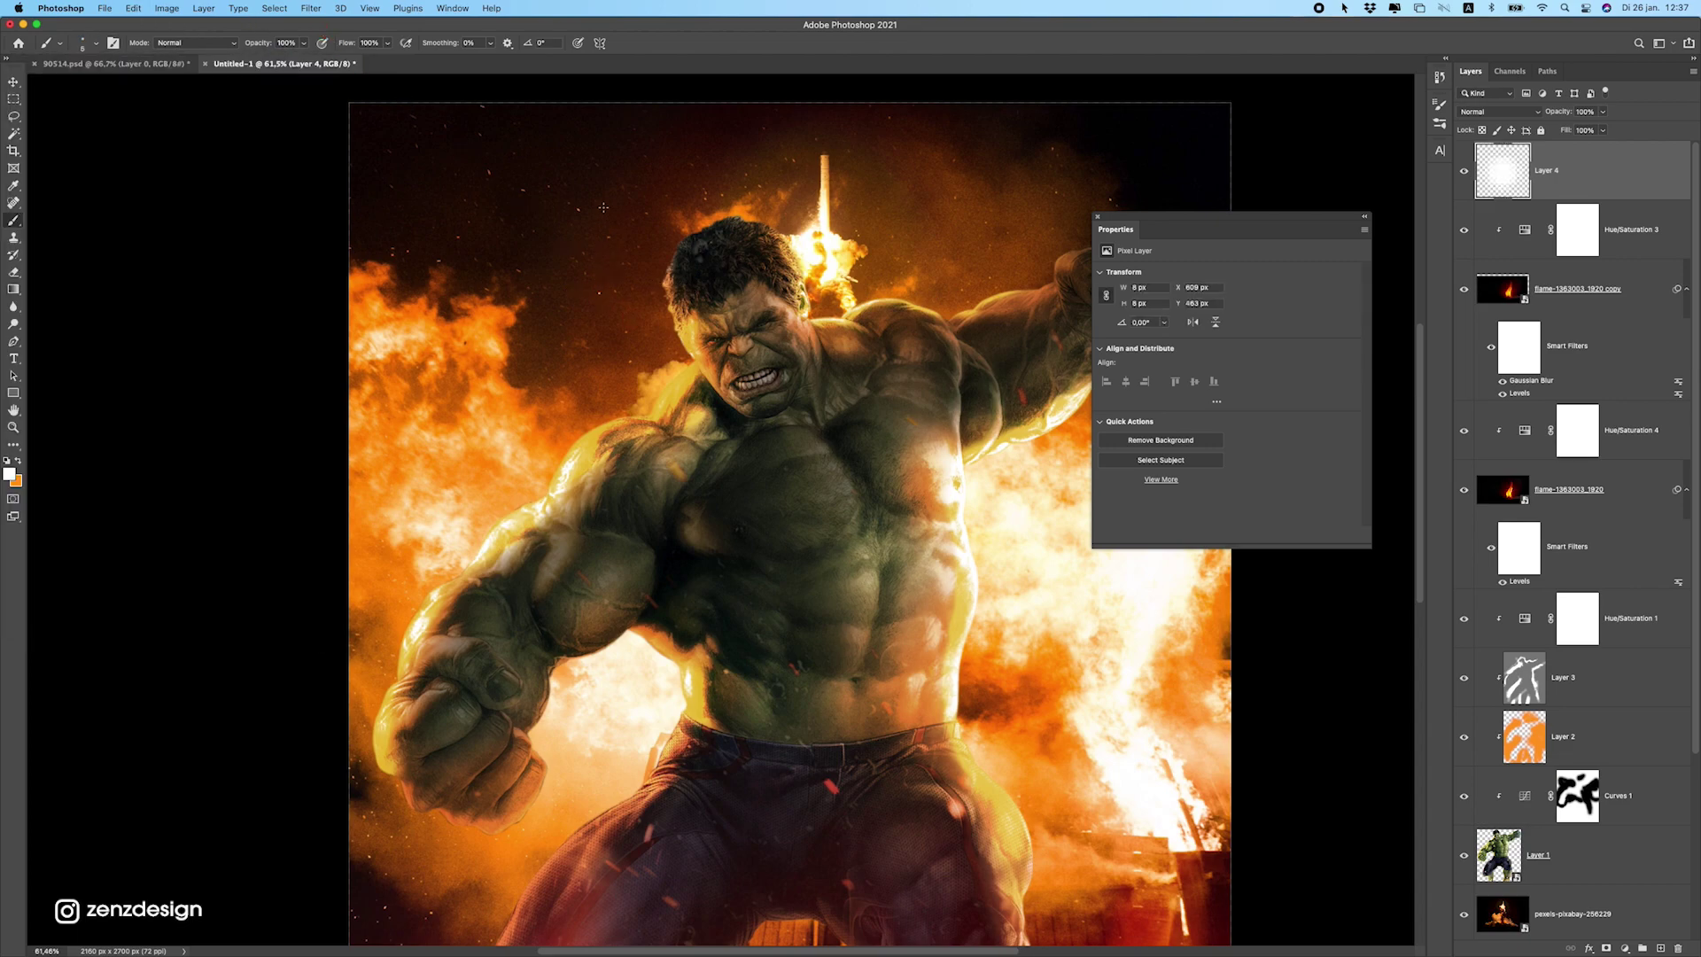
left_click(602, 205)
left_click(520, 188)
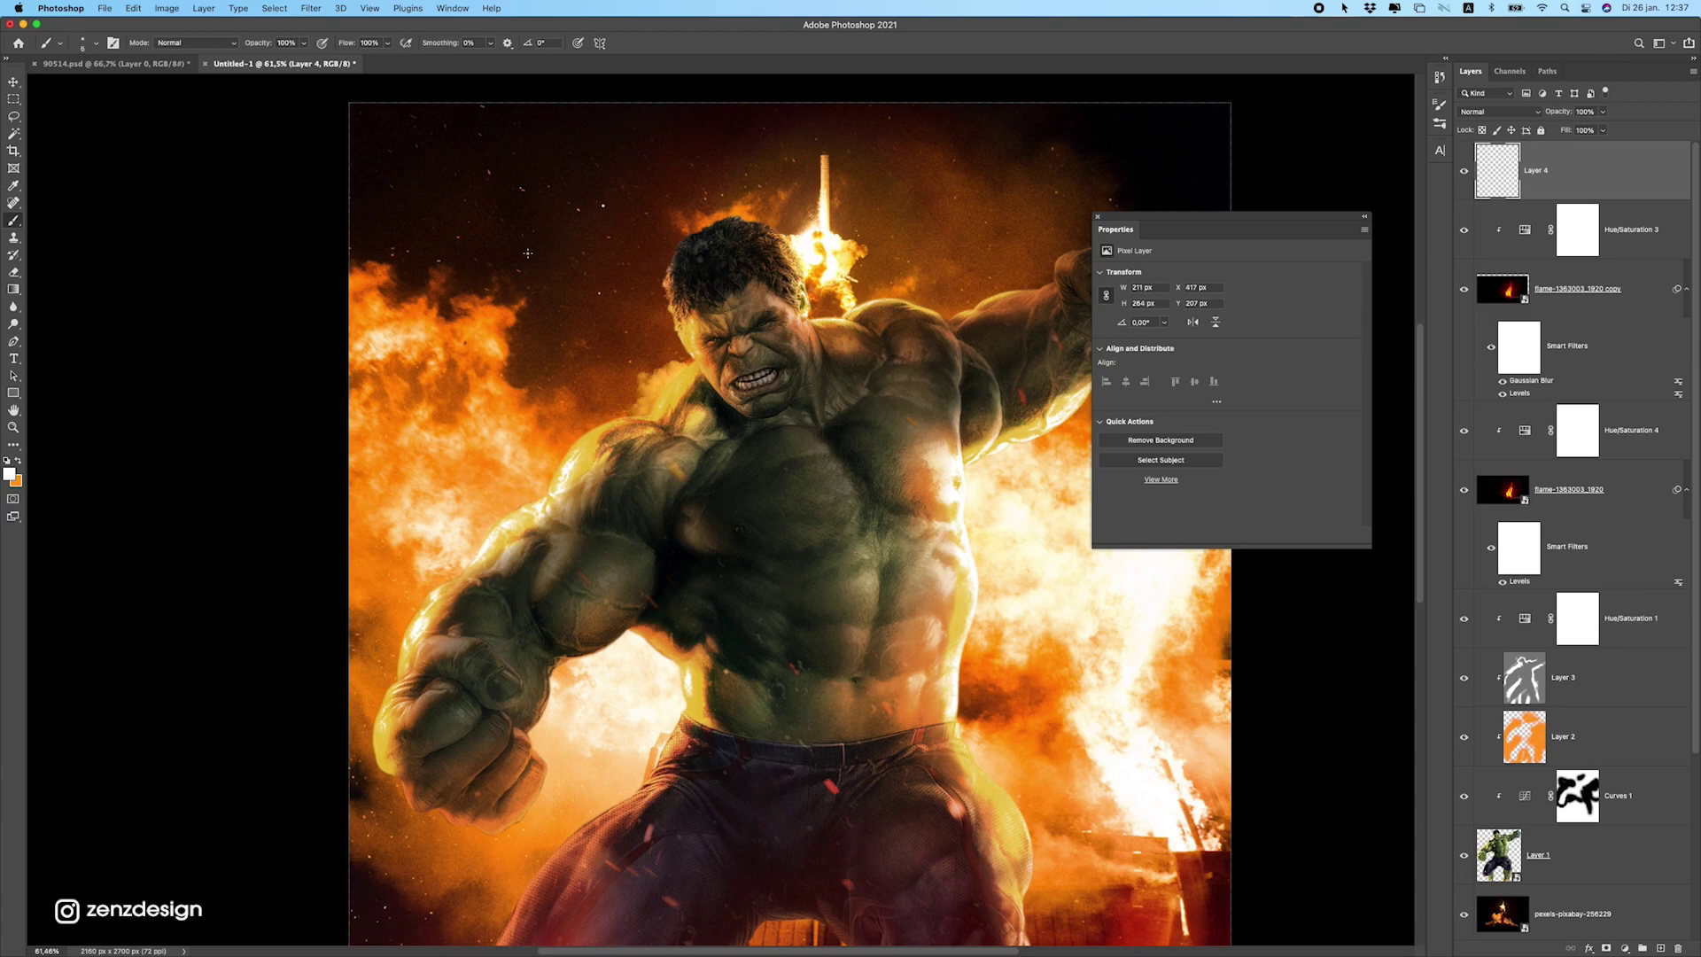
left_click(446, 205)
key("bracketleft")
left_click(547, 137)
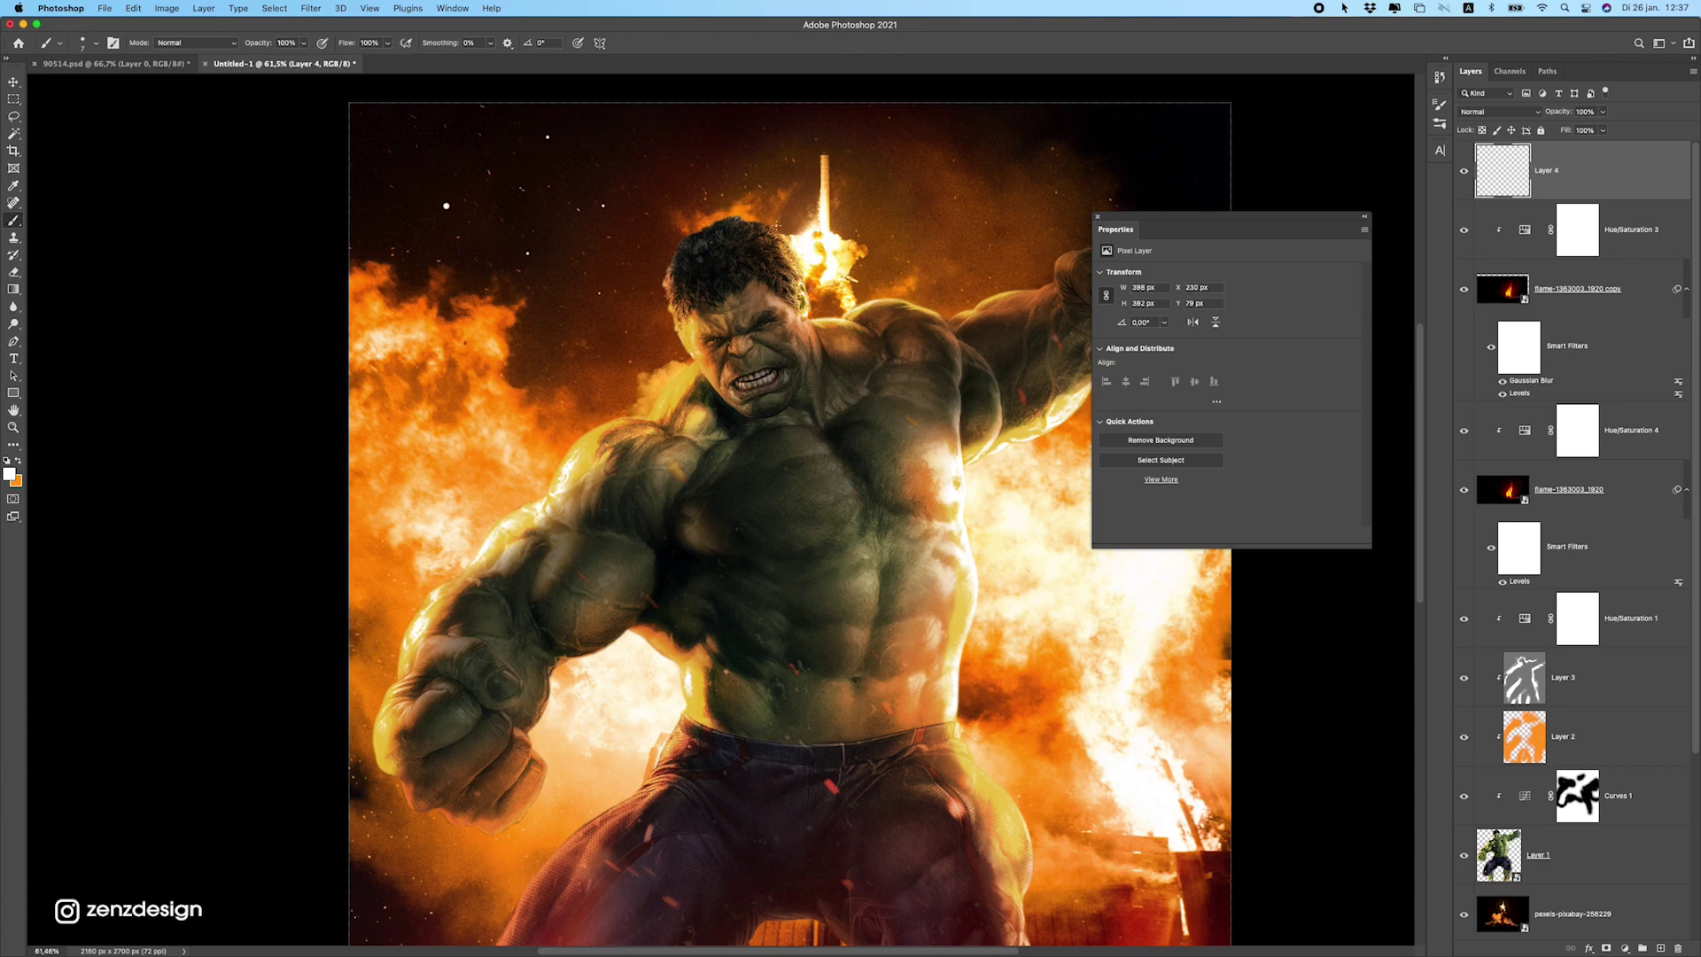
left_click(562, 351)
left_click(684, 155)
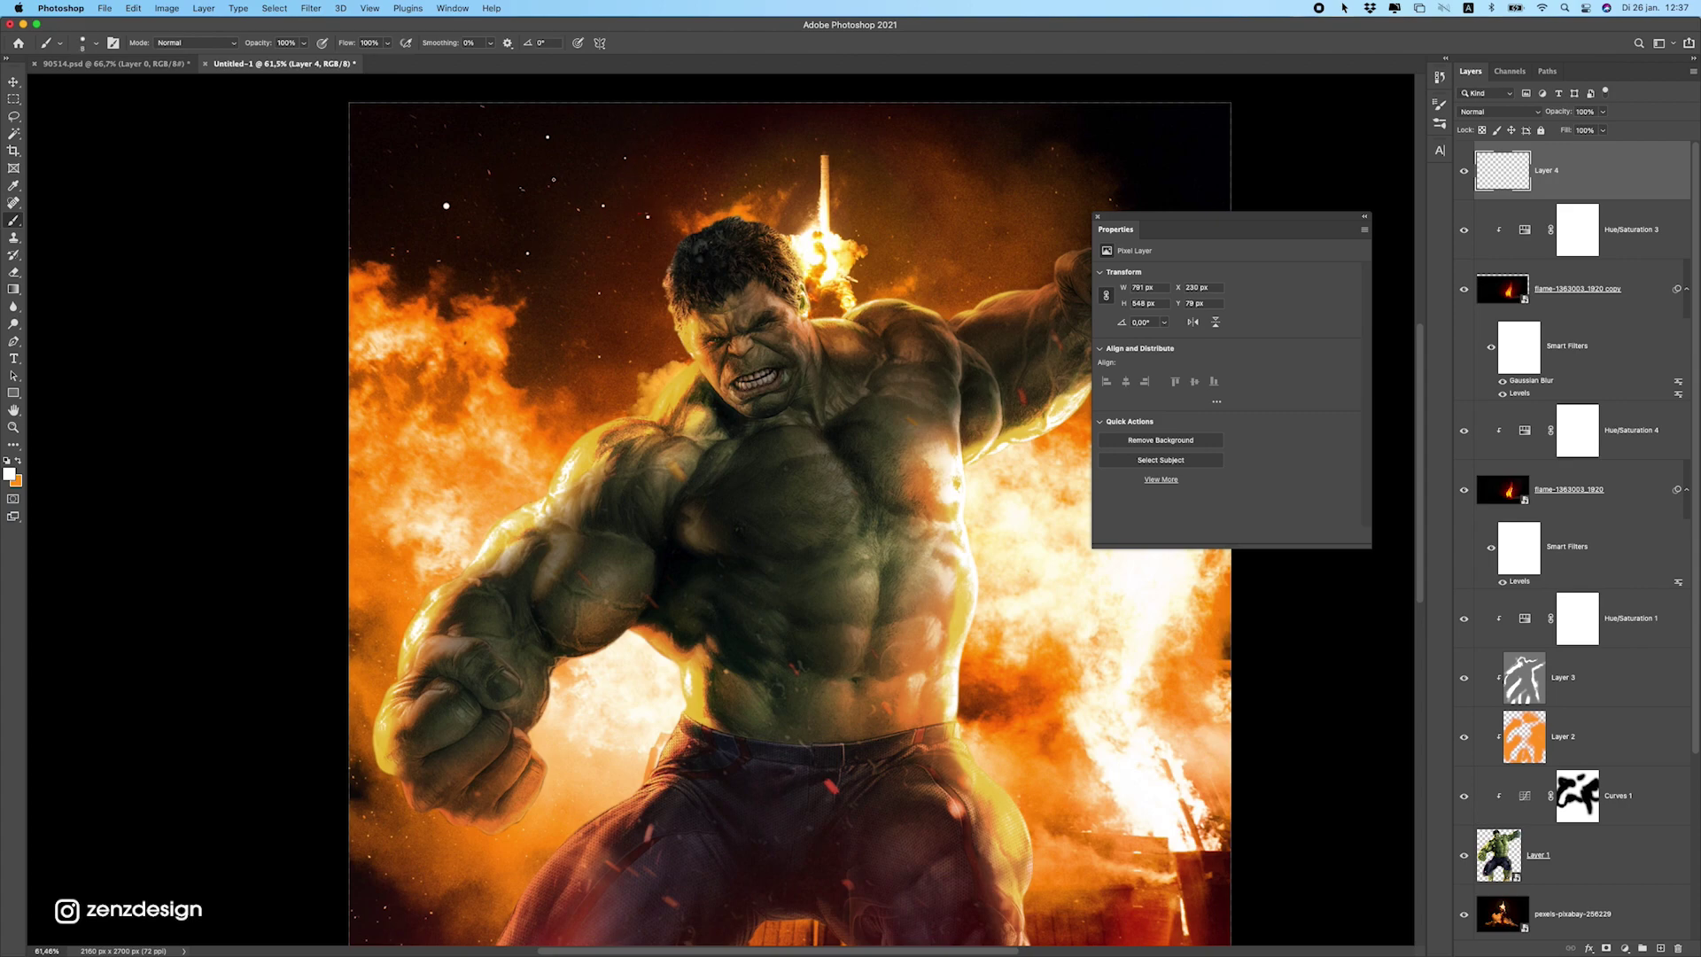
Duplicate the white dots layer twice, placing the copies across the upper sky, and rotate the second copy.
key("super+j")
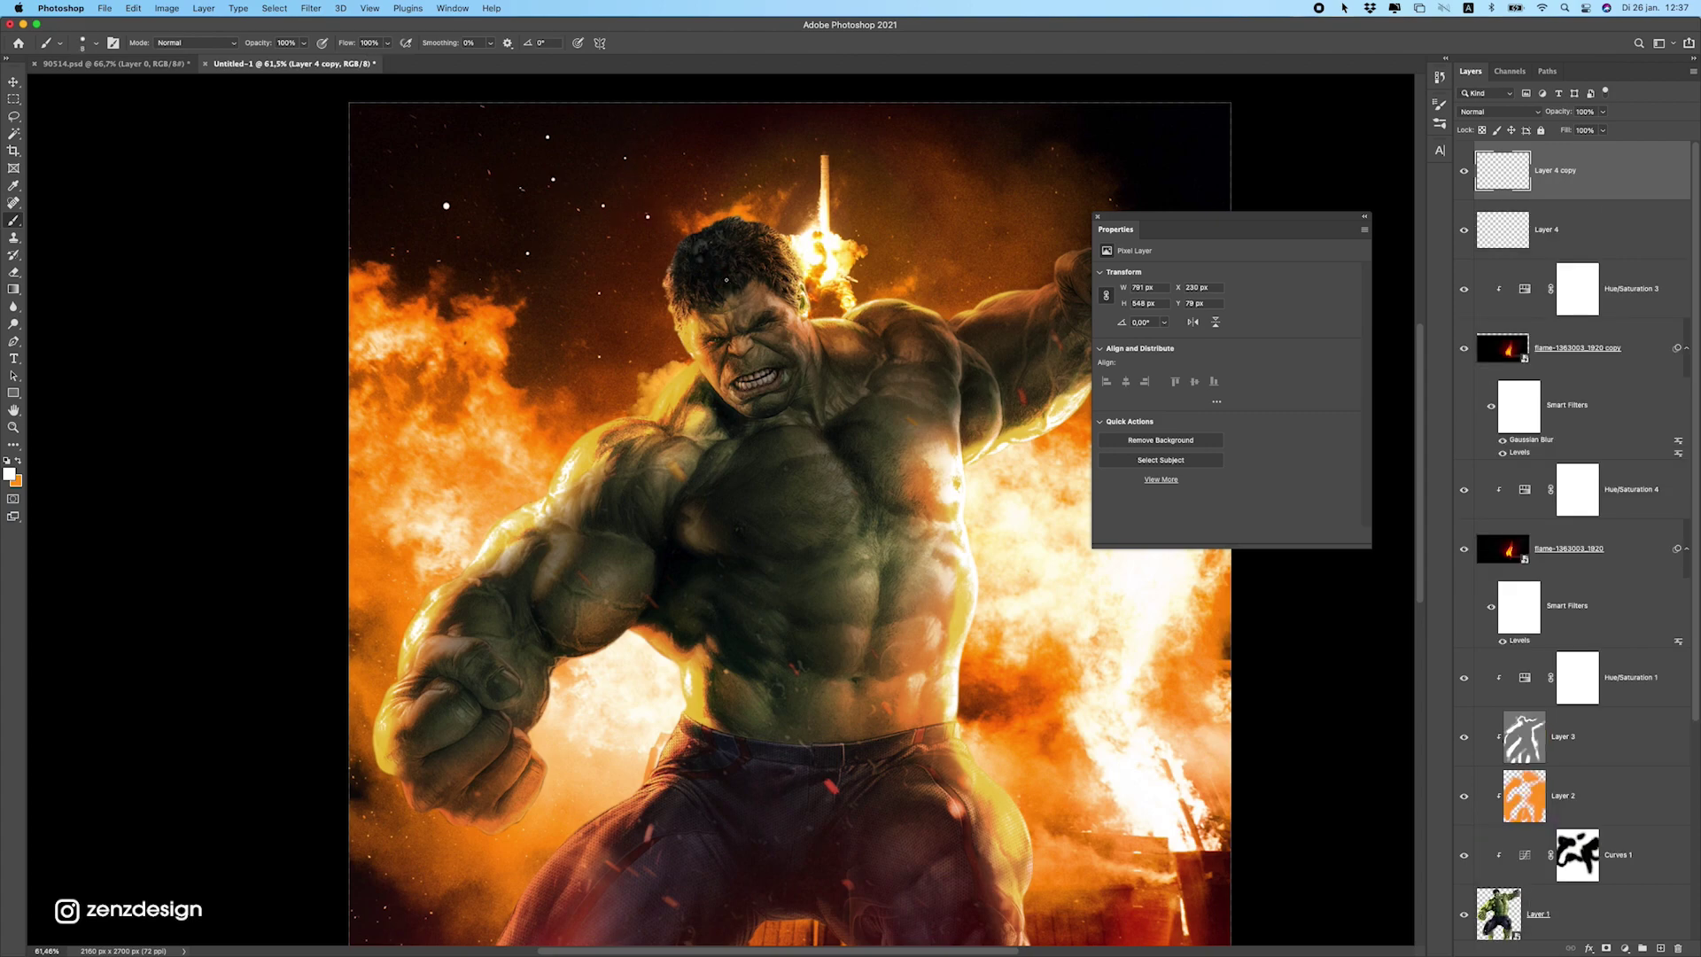
left_click(14, 86)
left_click_drag(581, 299, 925, 254)
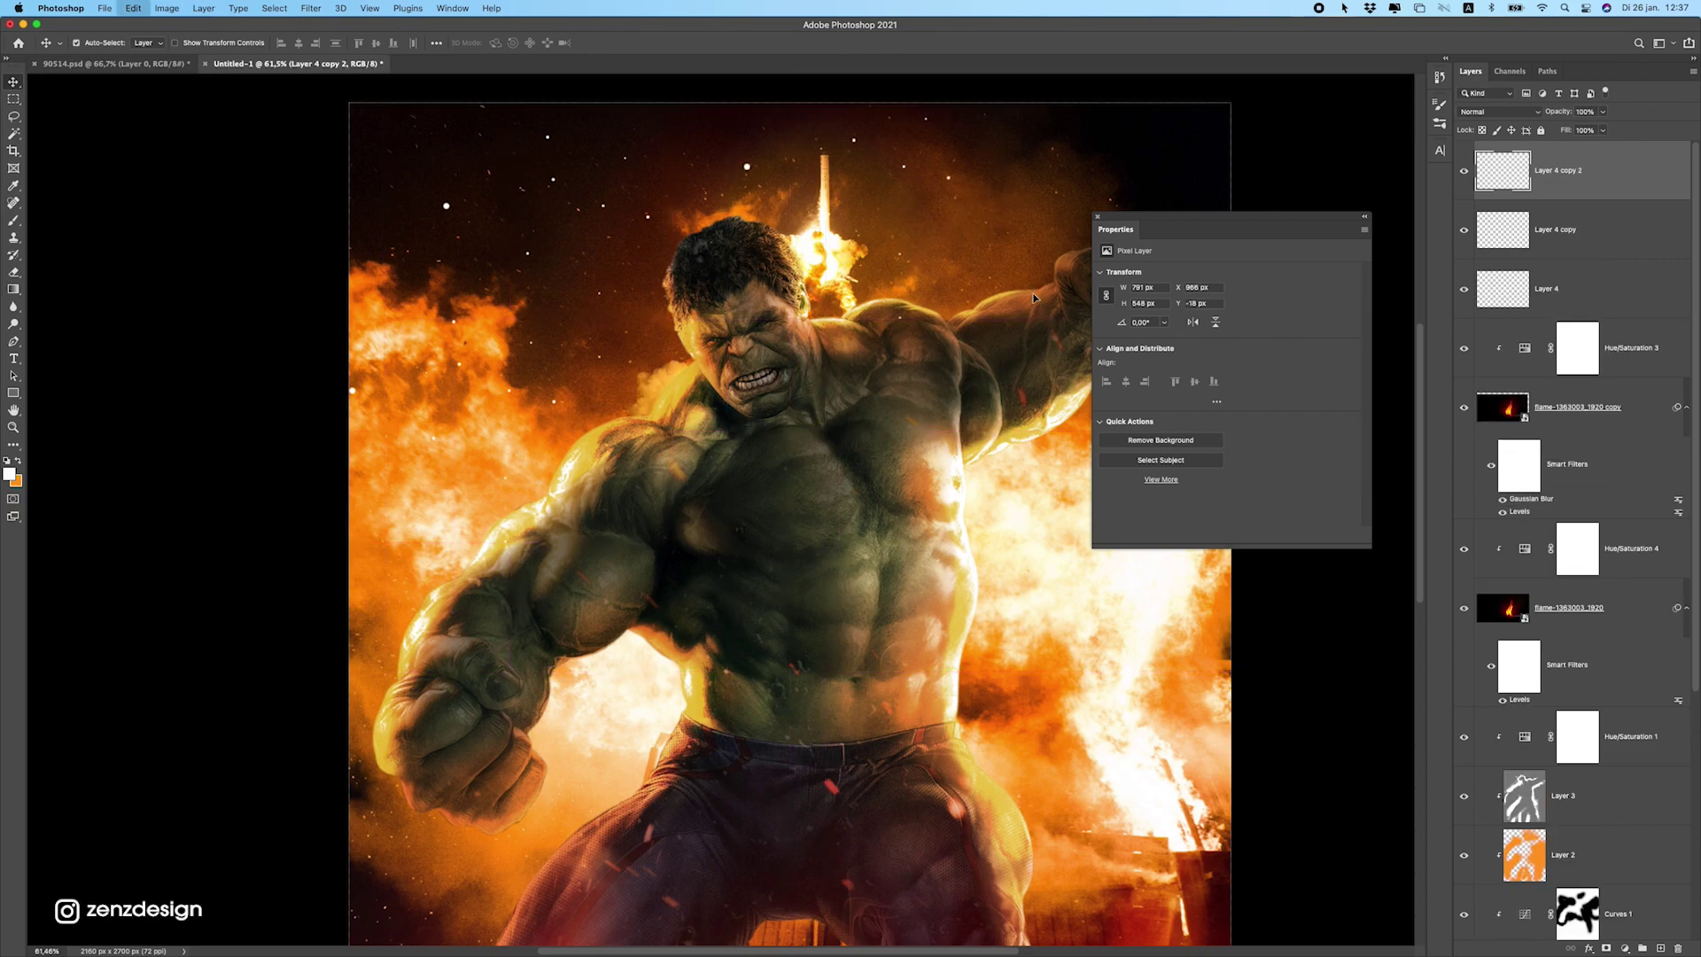
key("super+t")
left_click_drag(1005, 341, 591, 239)
key("Return")
Spread four more copies of the rotated dots over the poster's top and left areas, and set the canvas surround to dark grey.
key("super+j")
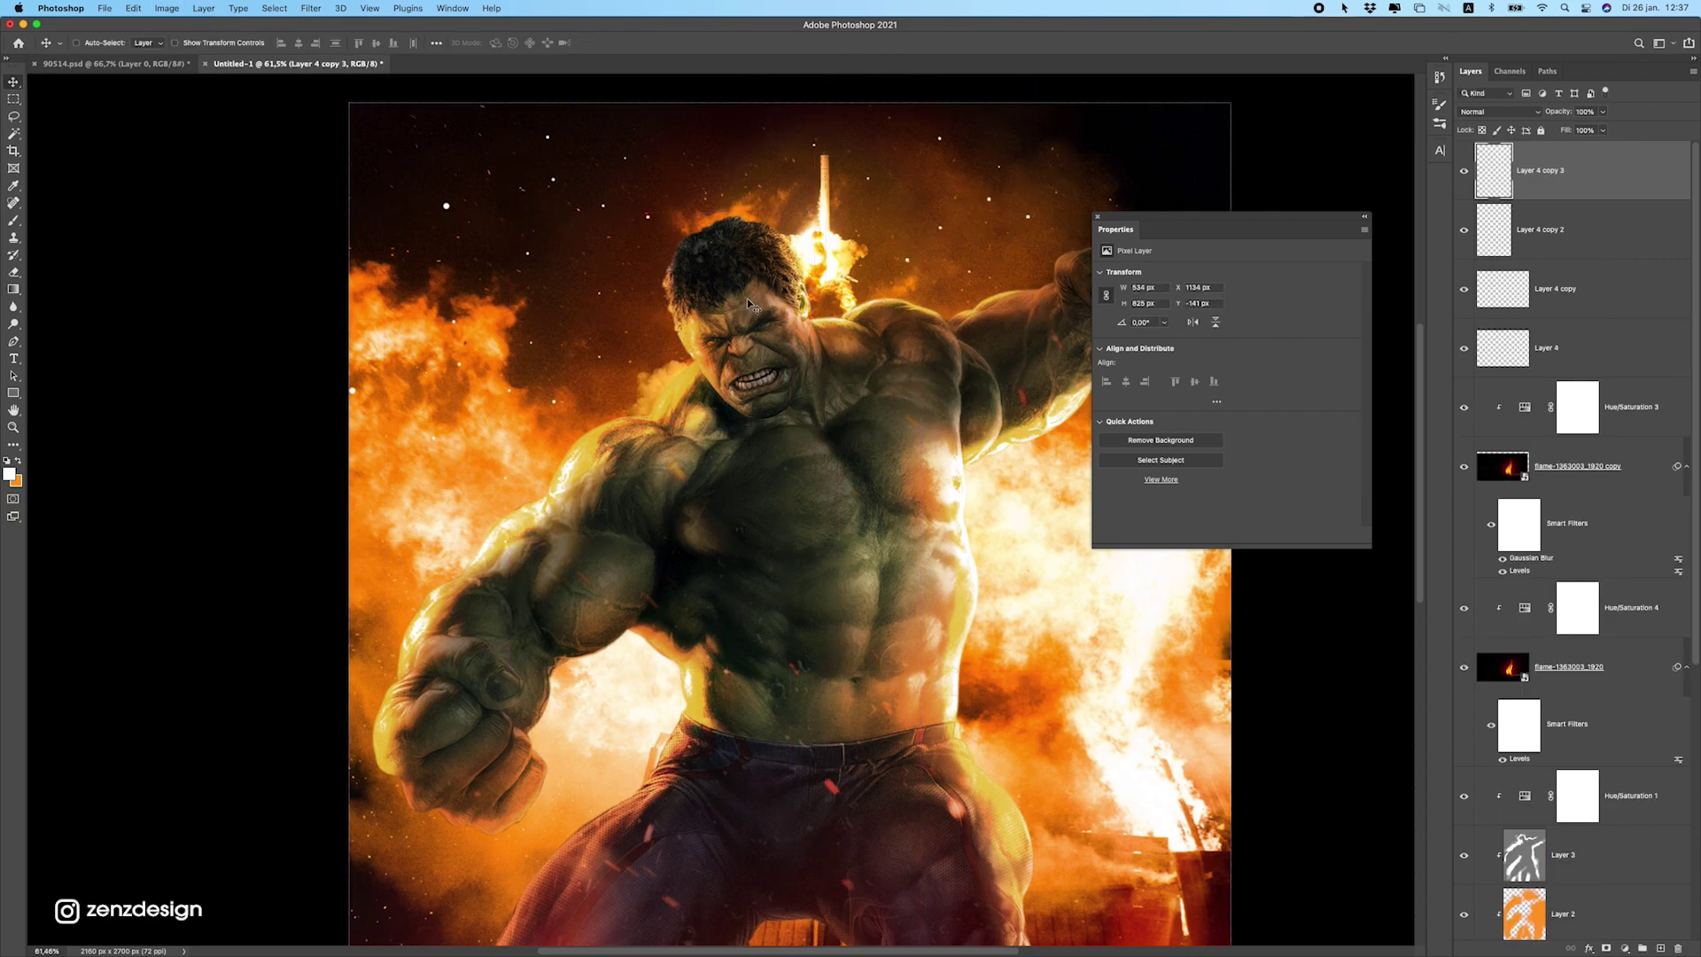
left_click_drag(748, 301, 508, 263)
scroll(731, 384, "down", 5)
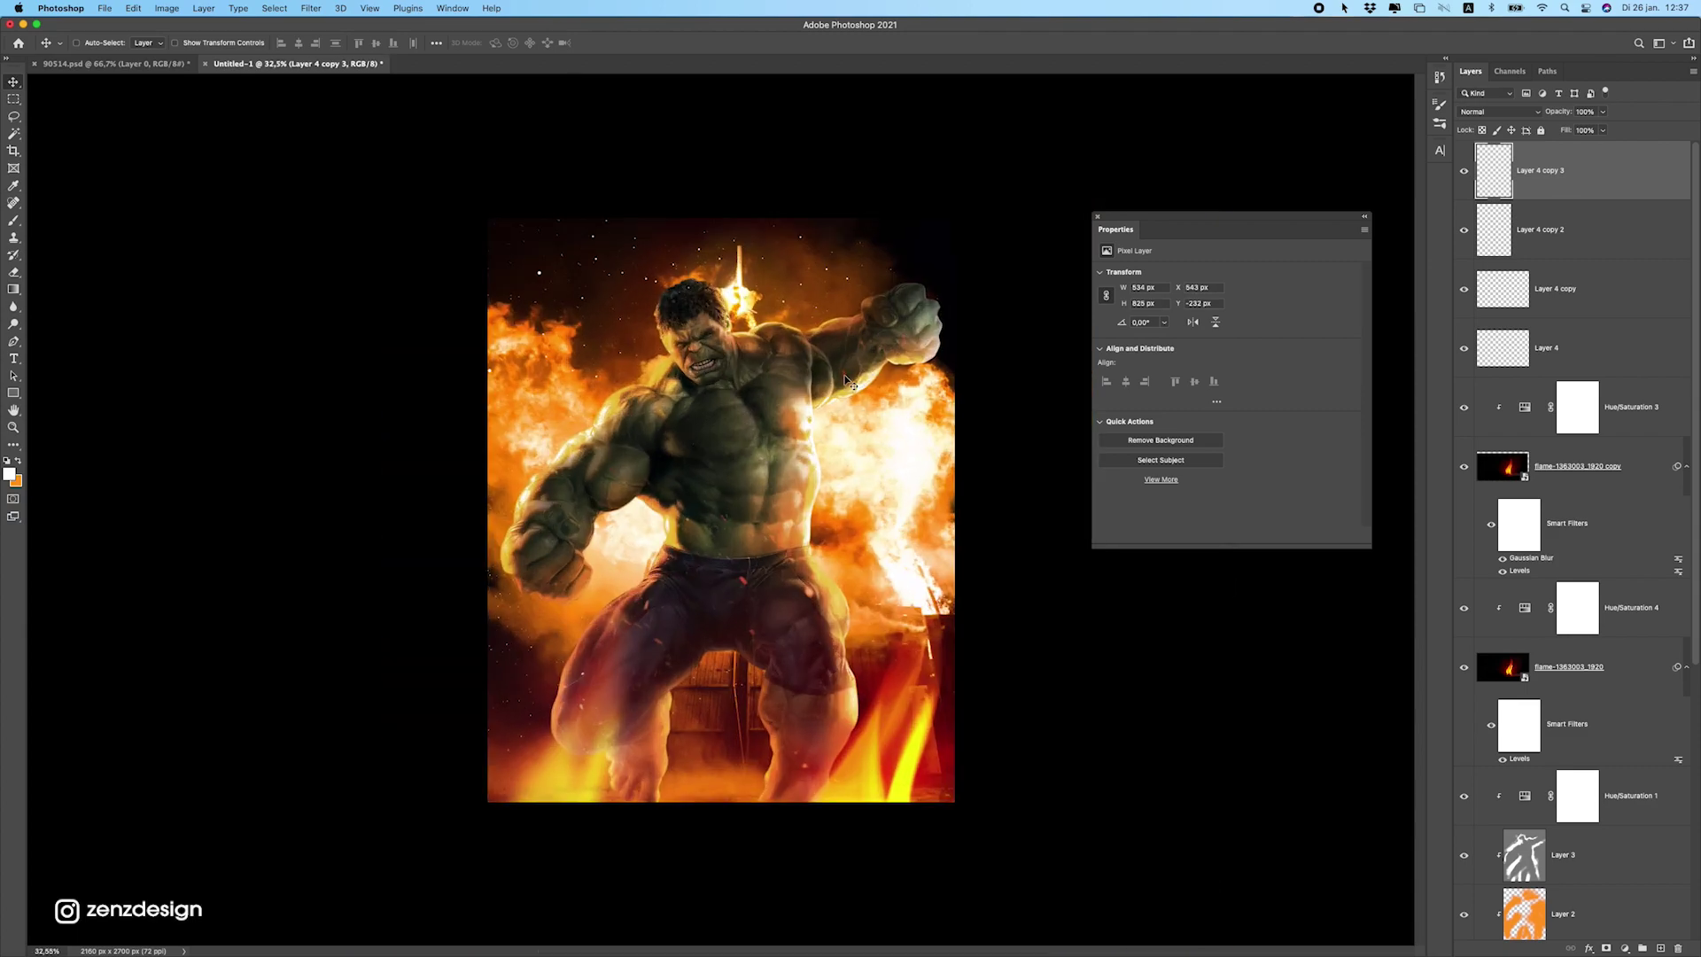
left_click_drag(846, 382, 1028, 321)
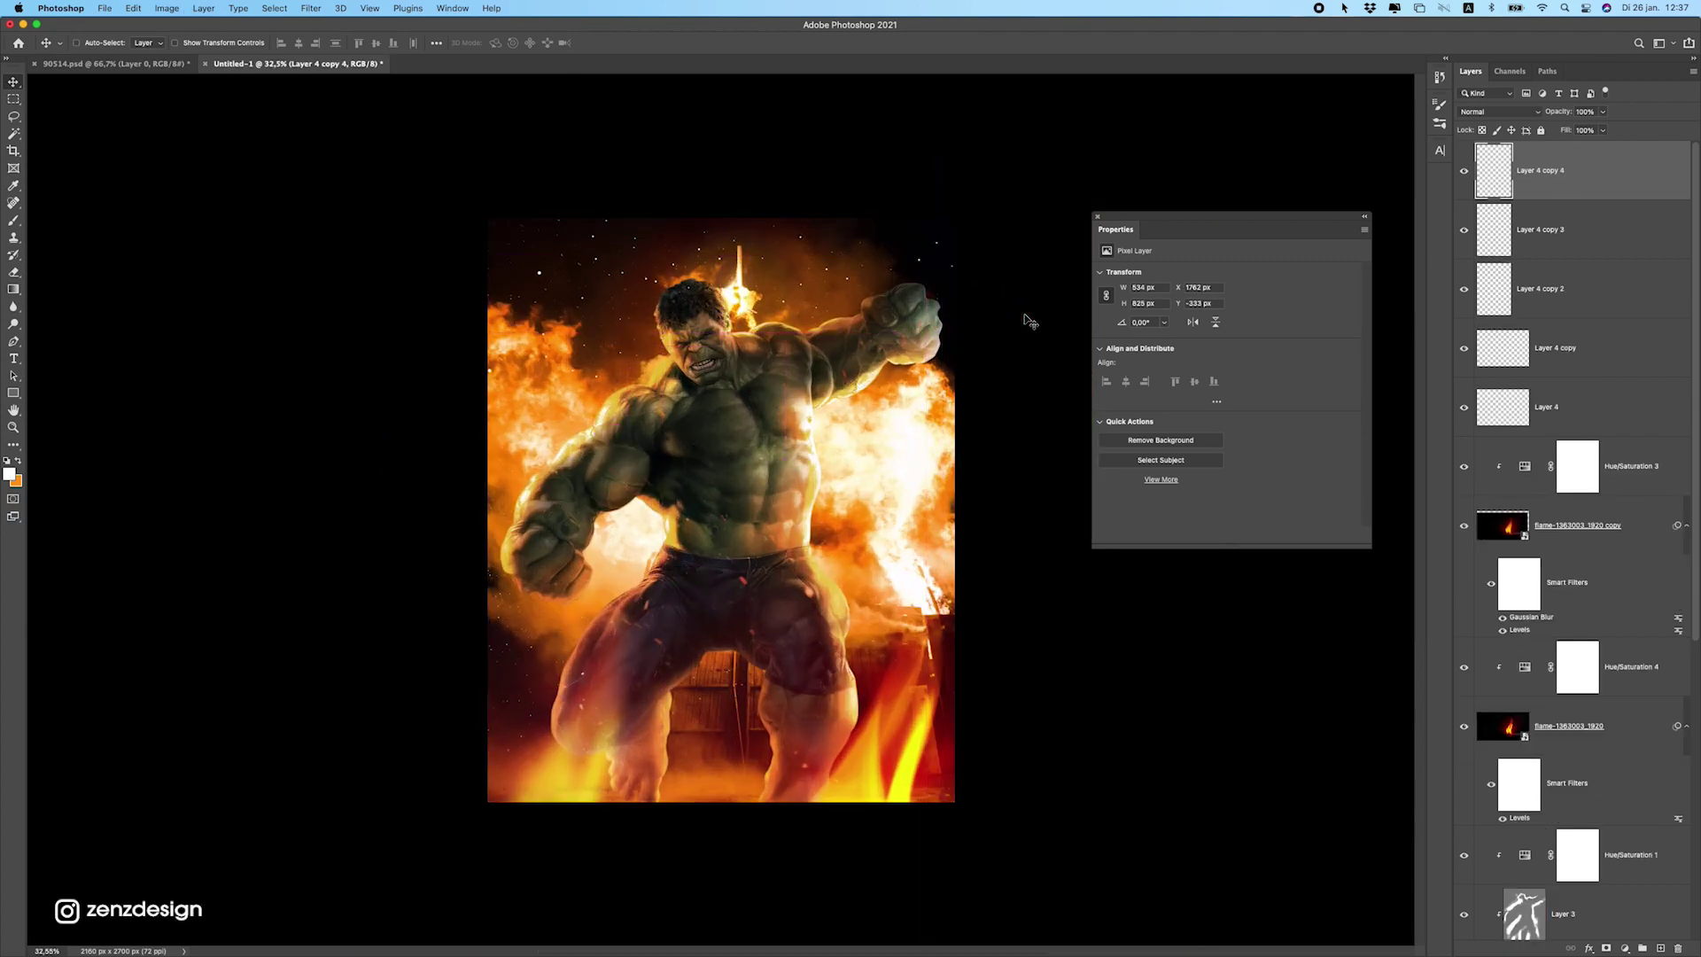
right_click(1052, 427)
left_click(1090, 451)
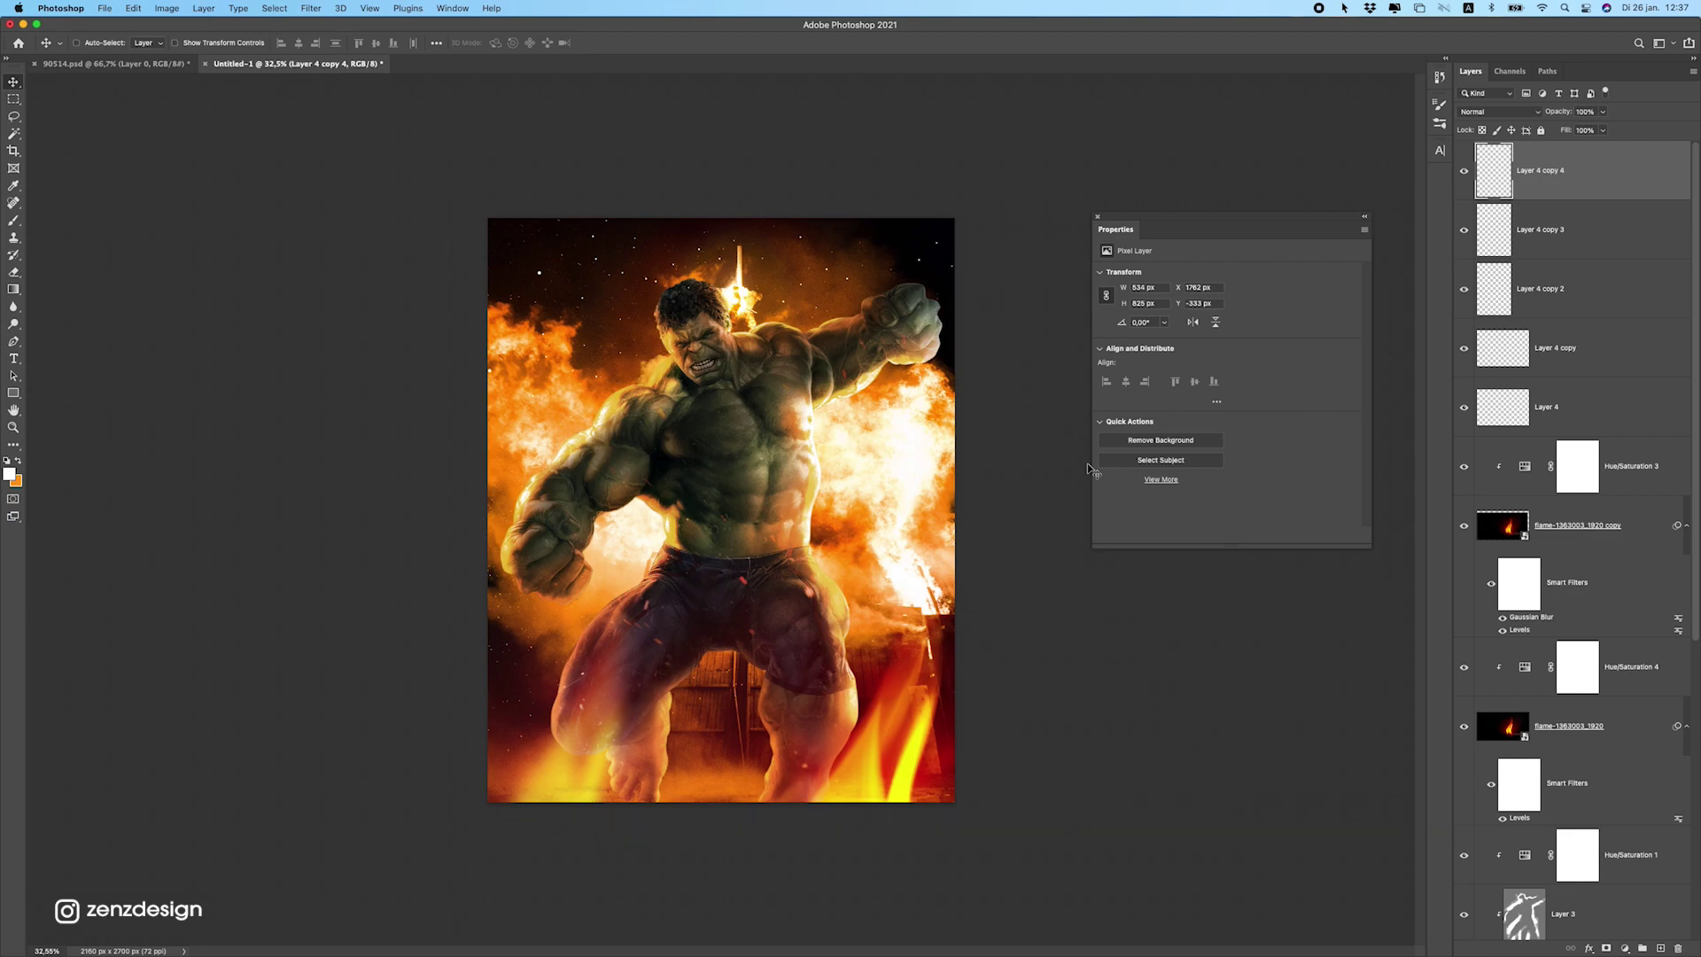
left_click_drag(895, 381, 470, 623)
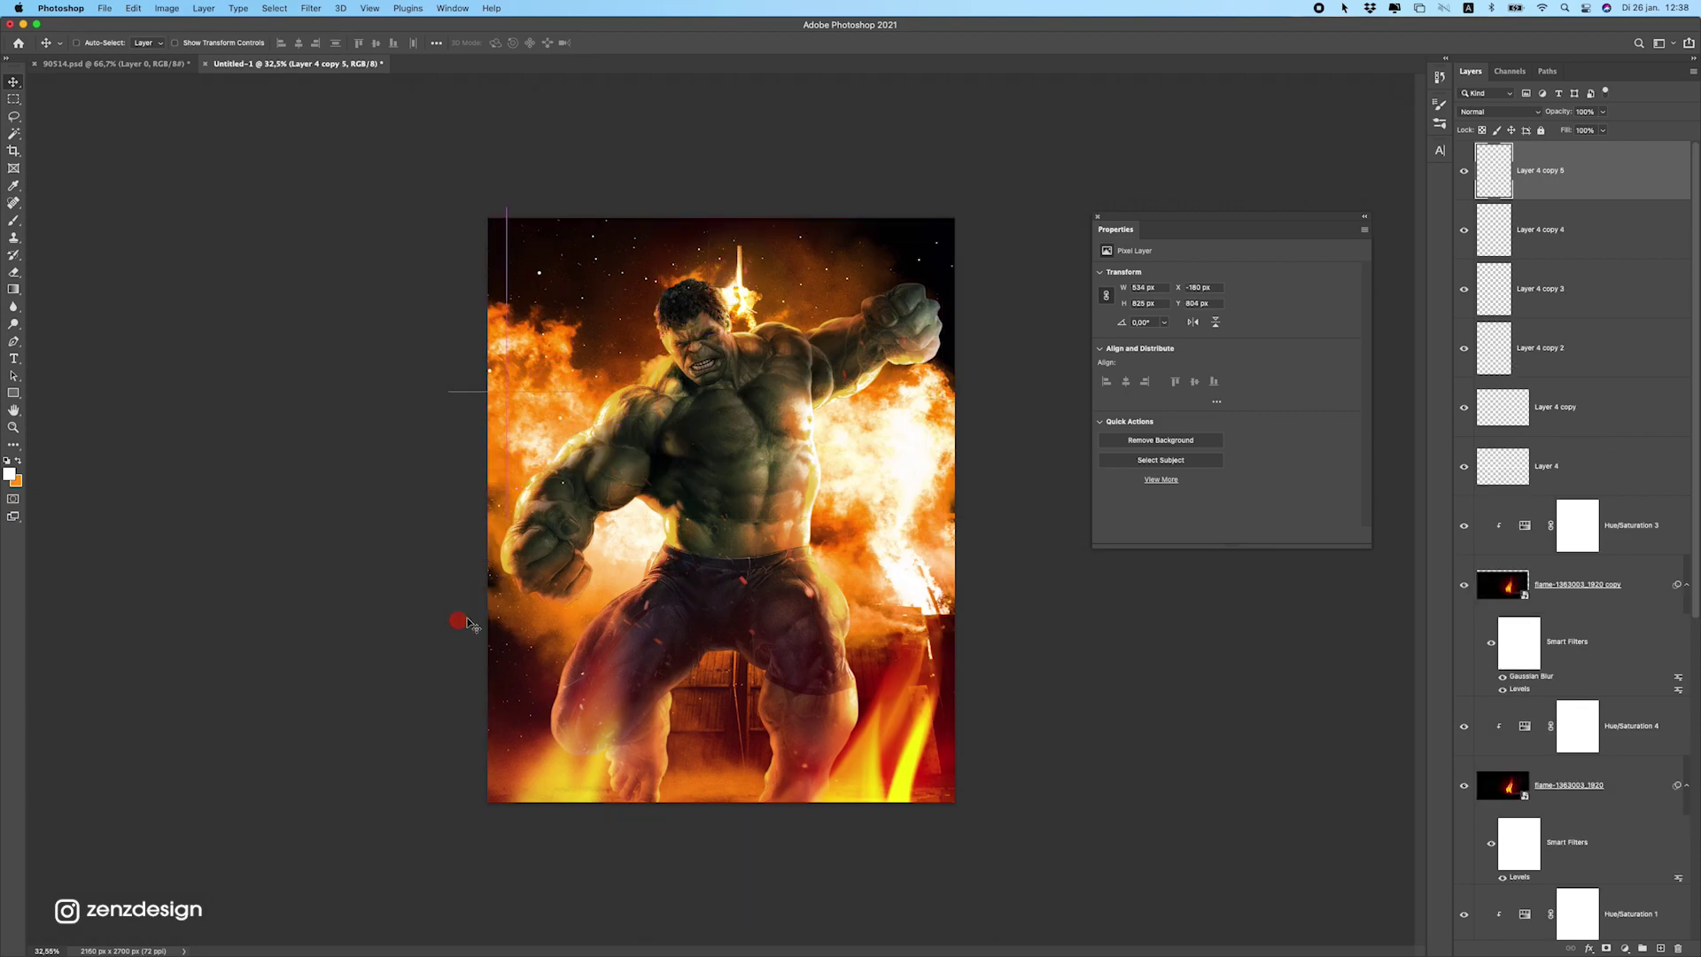
left_click_drag(547, 580, 656, 297)
Merge the original white dots layer and all its copies into one layer, and duplicate the merged layer.
left_click(1640, 407, "shift")
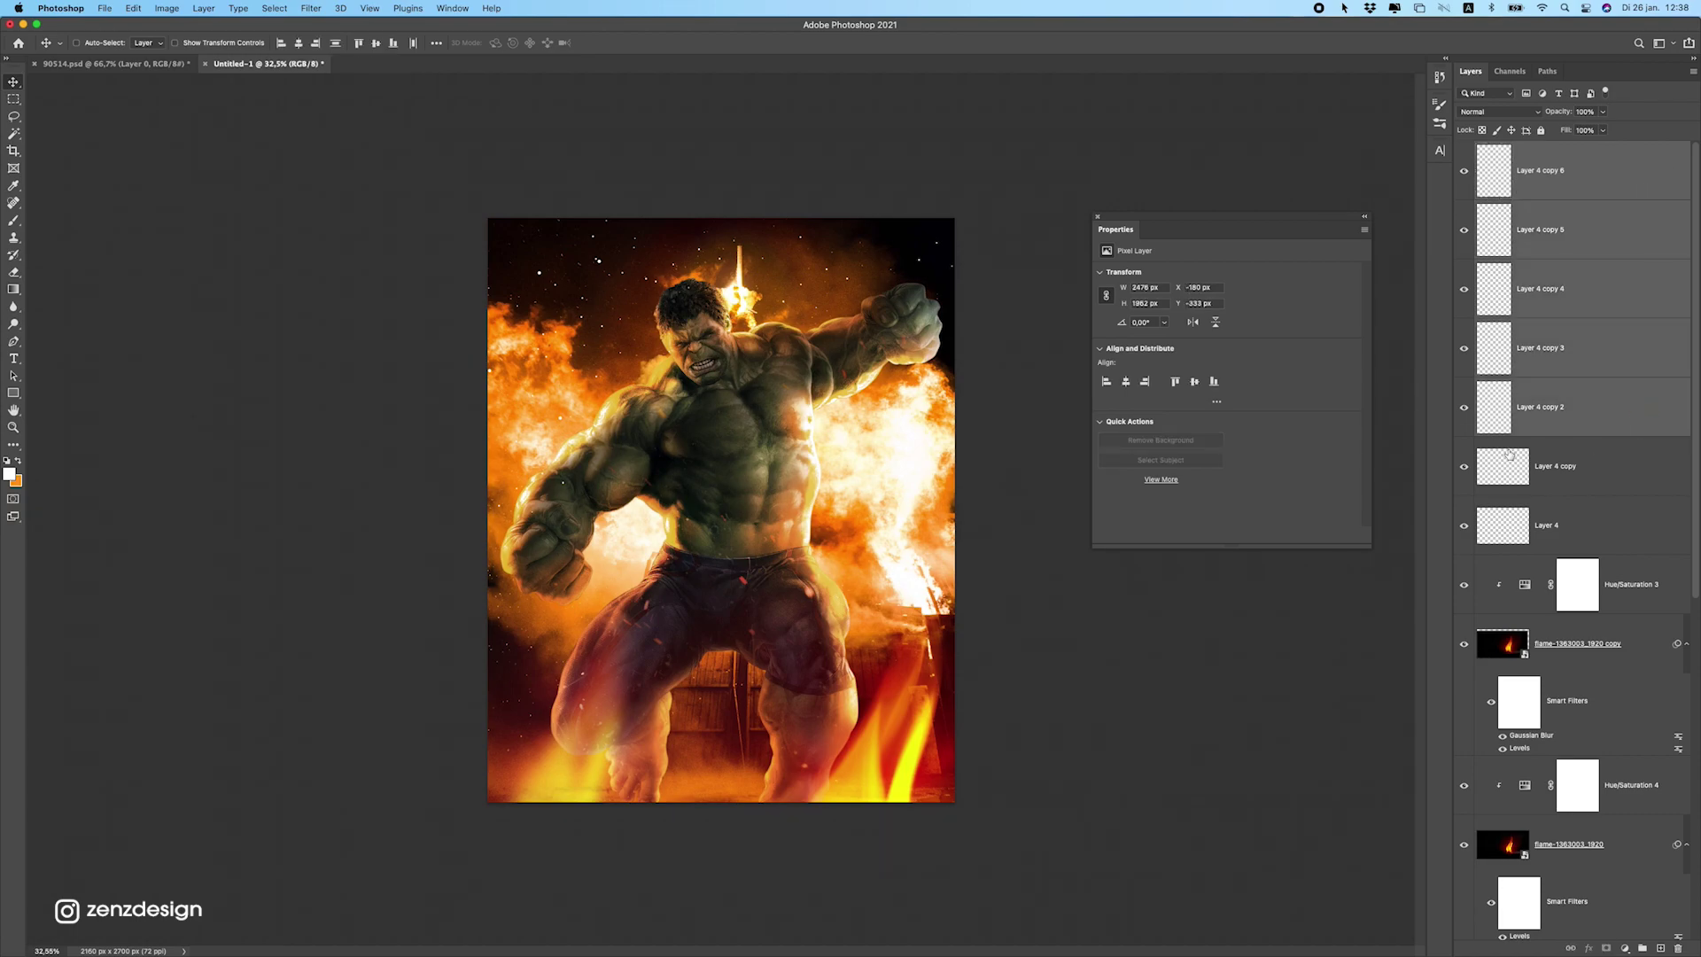
left_click(1591, 524)
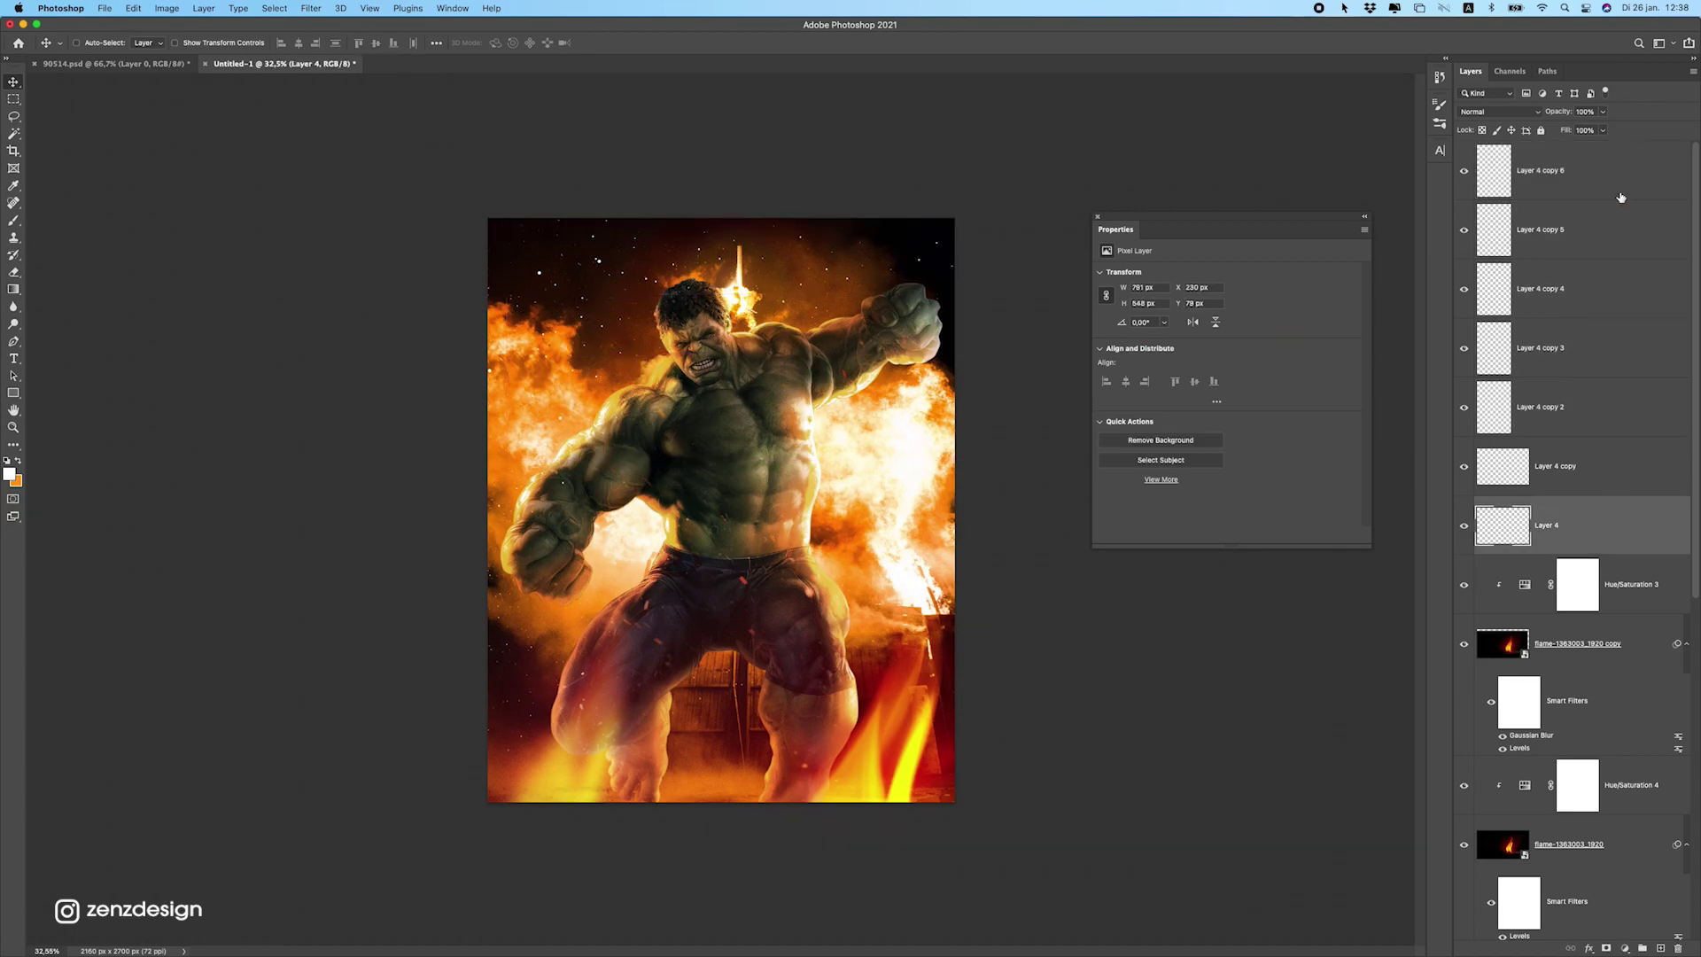
left_click(1623, 193, "shift")
key("super+e")
key("super+j")
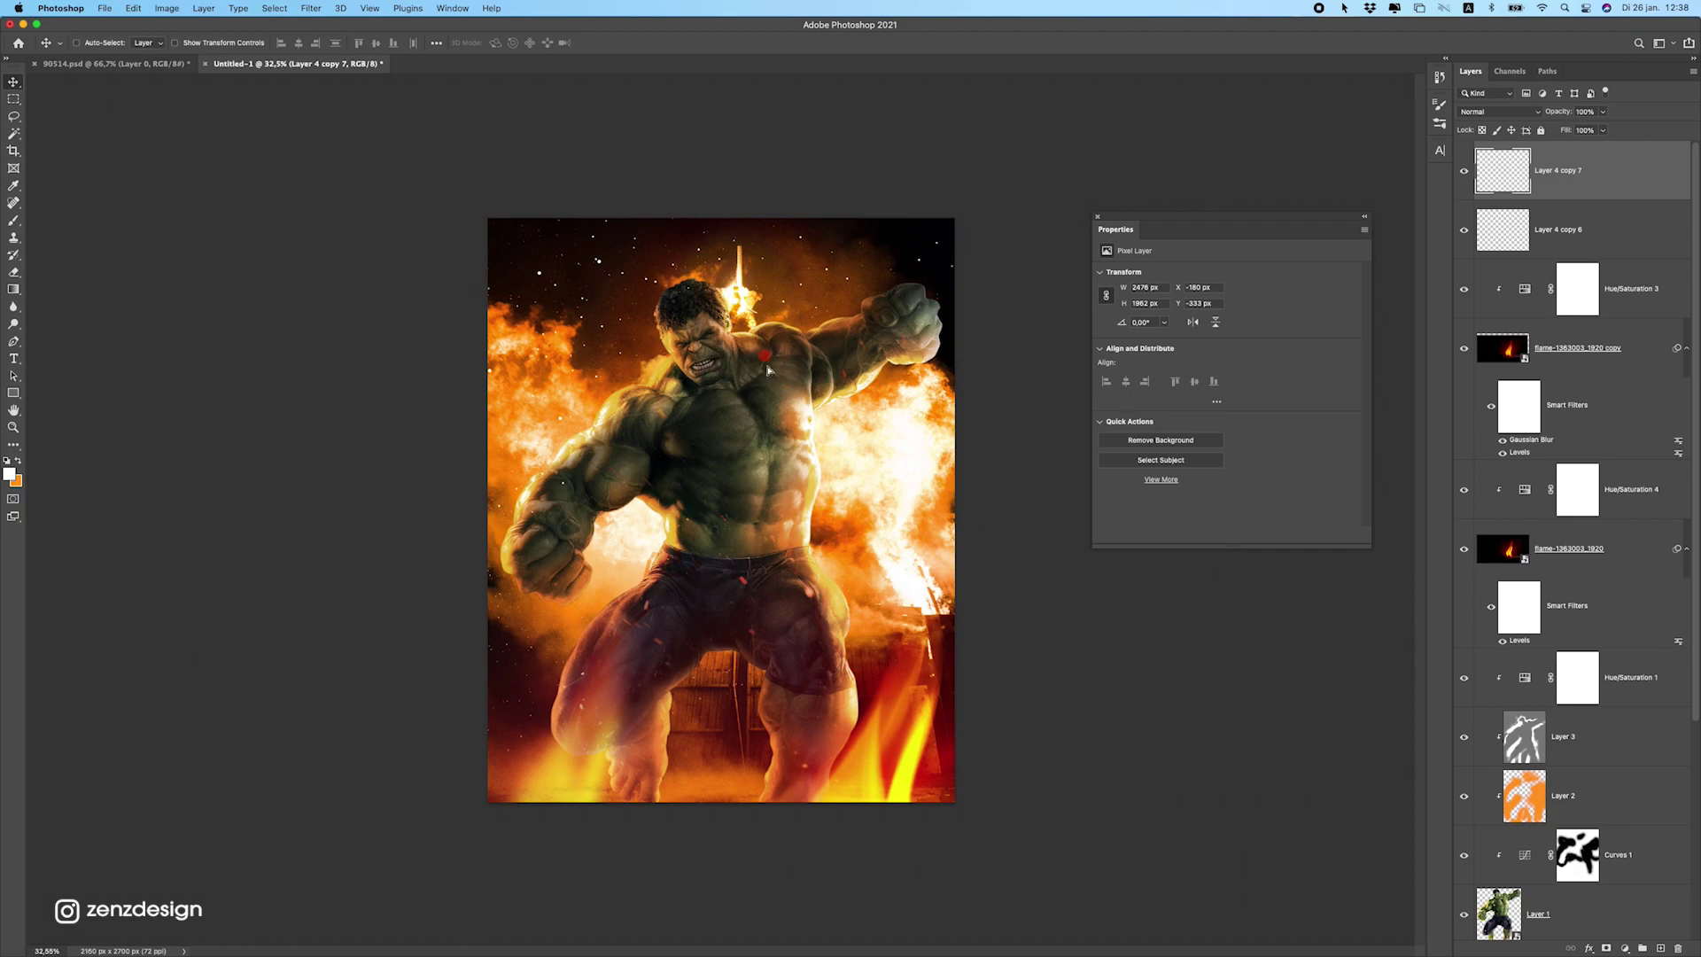
Move the duplicated dots to the poster's lower-left area and duplicate them again in place.
left_click_drag(763, 354, 478, 783)
scroll(941, 394, "down", 1)
key("super+j")
scroll(702, 687, "down", 5)
scroll(702, 687, "up", 5)
Apply a motion blur with a 76° angle and a 28-pixel distance to the topmost dots layer.
left_click(407, 8)
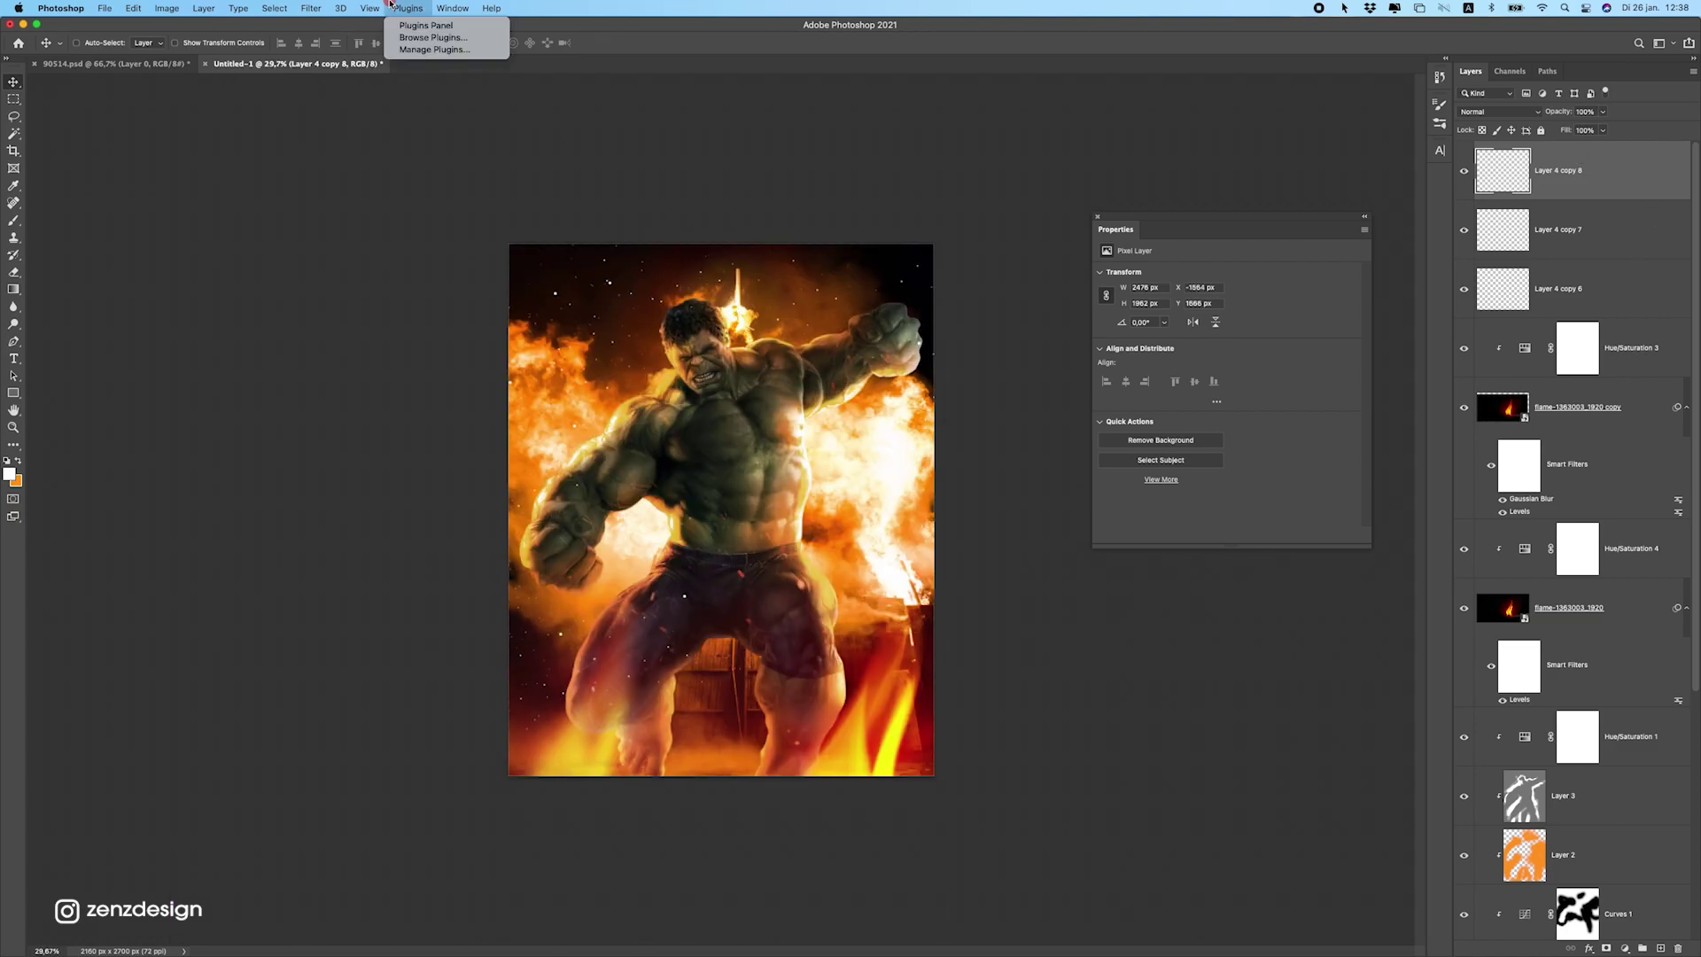
left_click(224, 289)
scroll(239, 279, "up", 2)
left_click(238, 8)
mouse_move(310, 8)
mouse_move(399, 179)
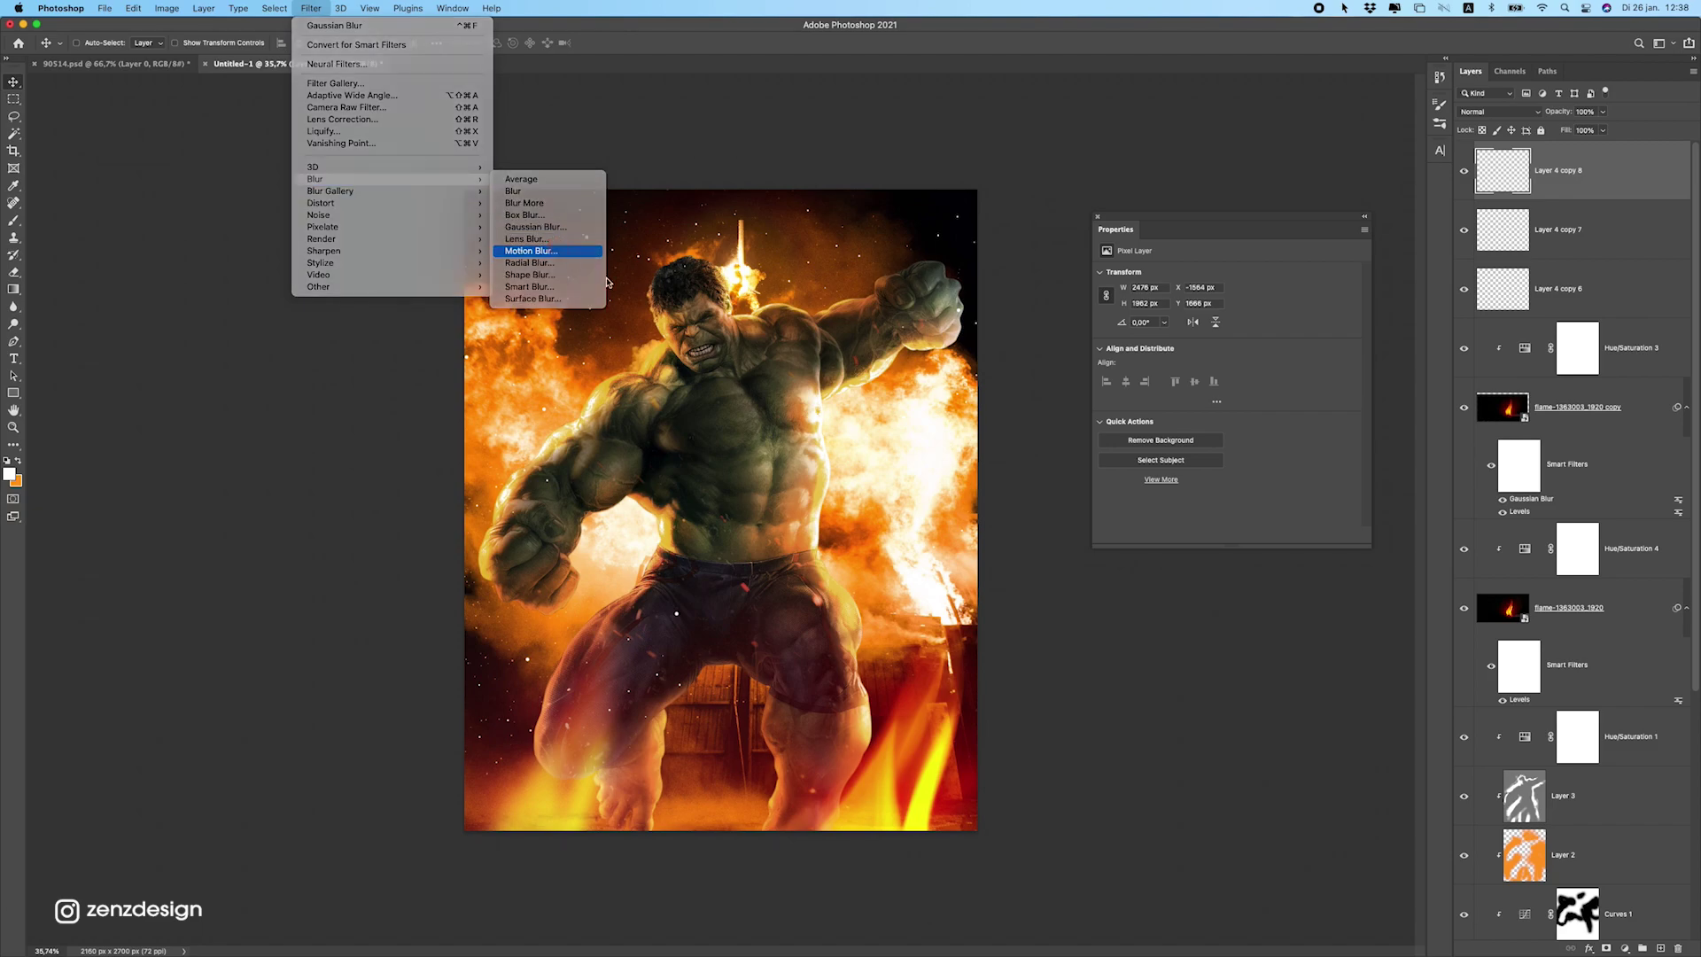
left_click(532, 251)
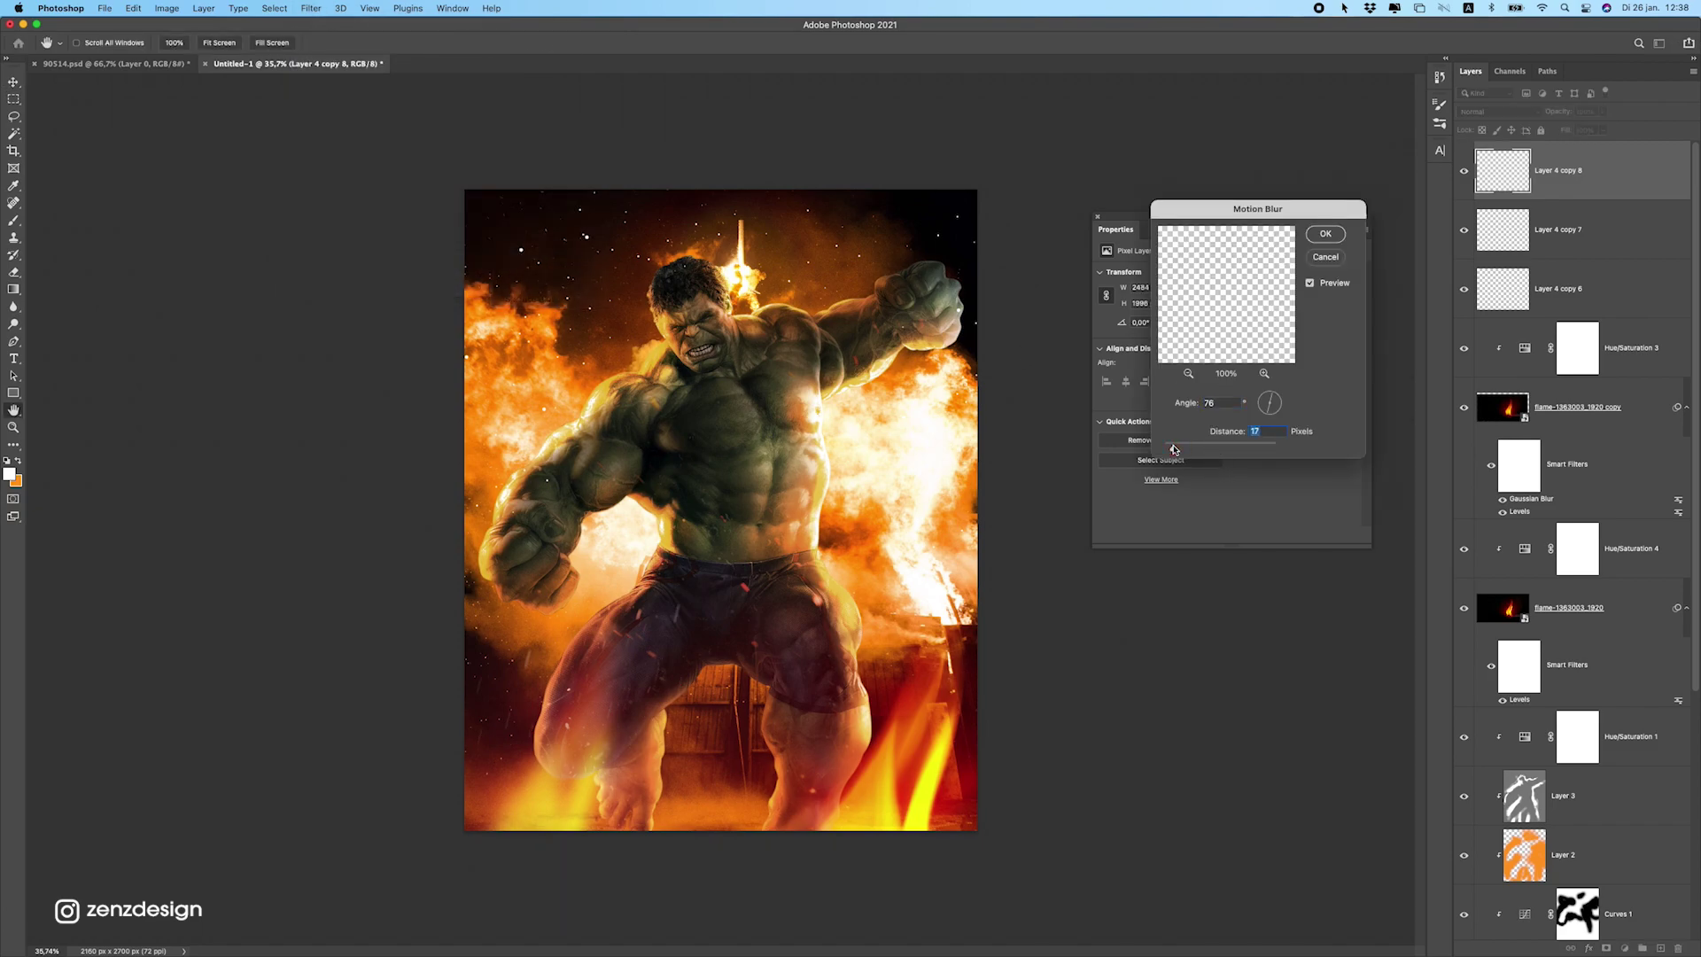
left_click_drag(1173, 449, 1177, 450)
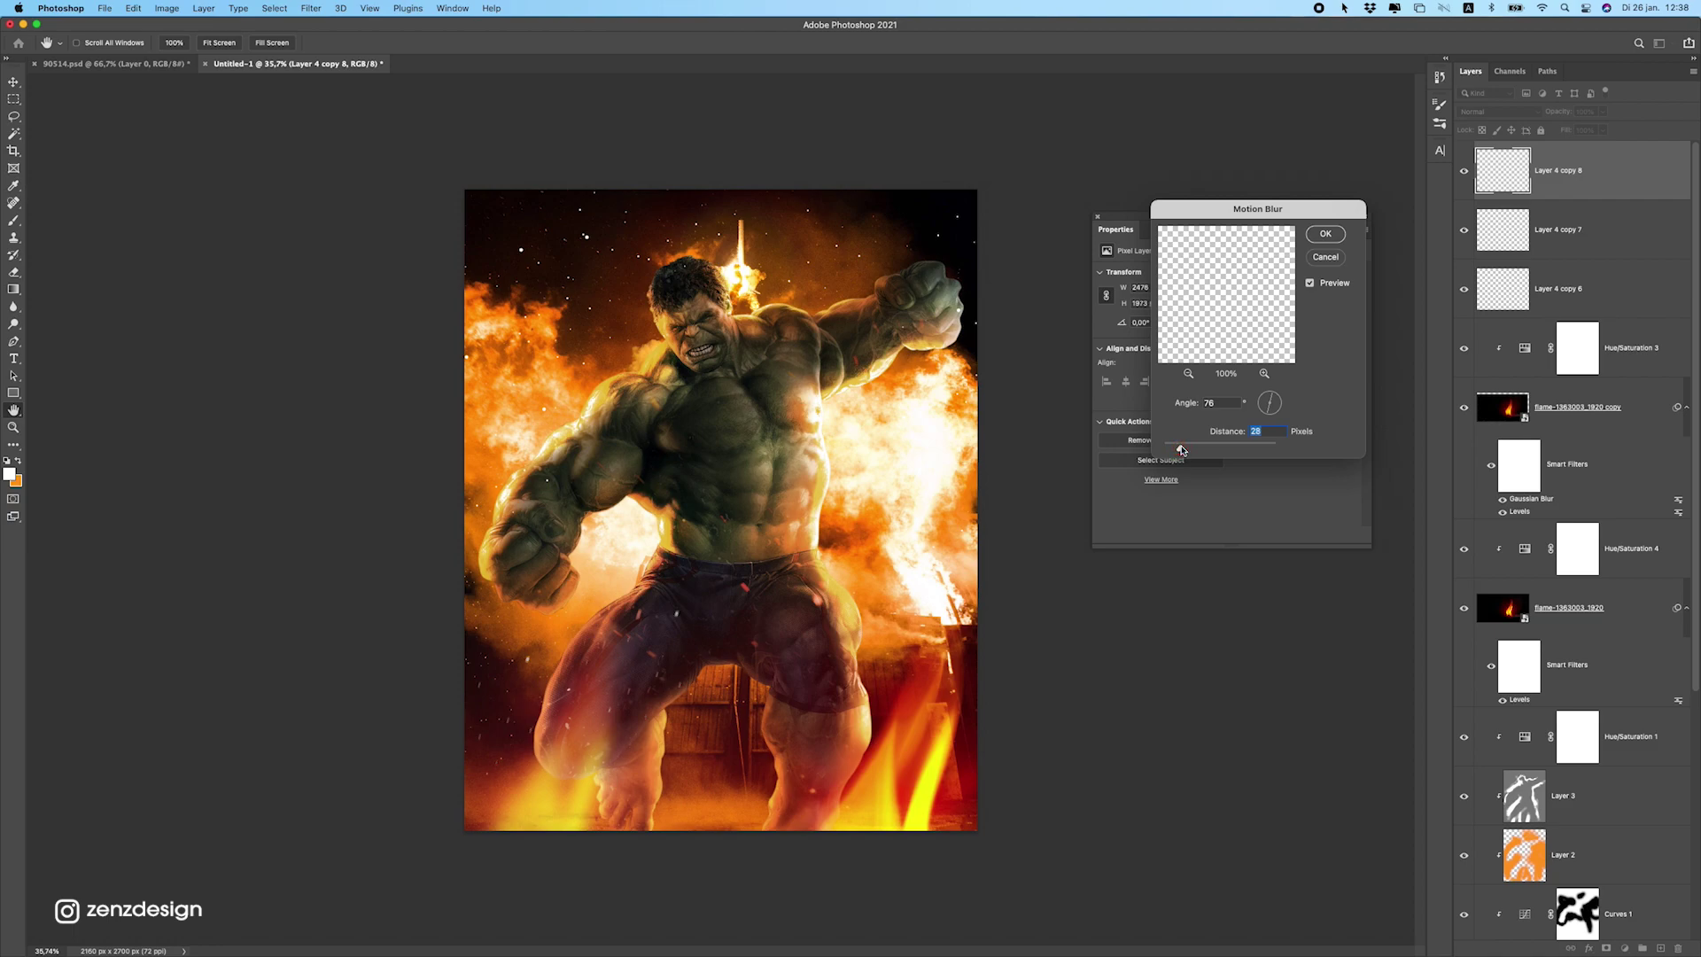
left_click(1325, 234)
Duplicate the motion-blurred dots and spread the copies across the poster's lower-left area and right side.
left_click_drag(659, 642, 941, 534)
key("super+j")
key("super+j")
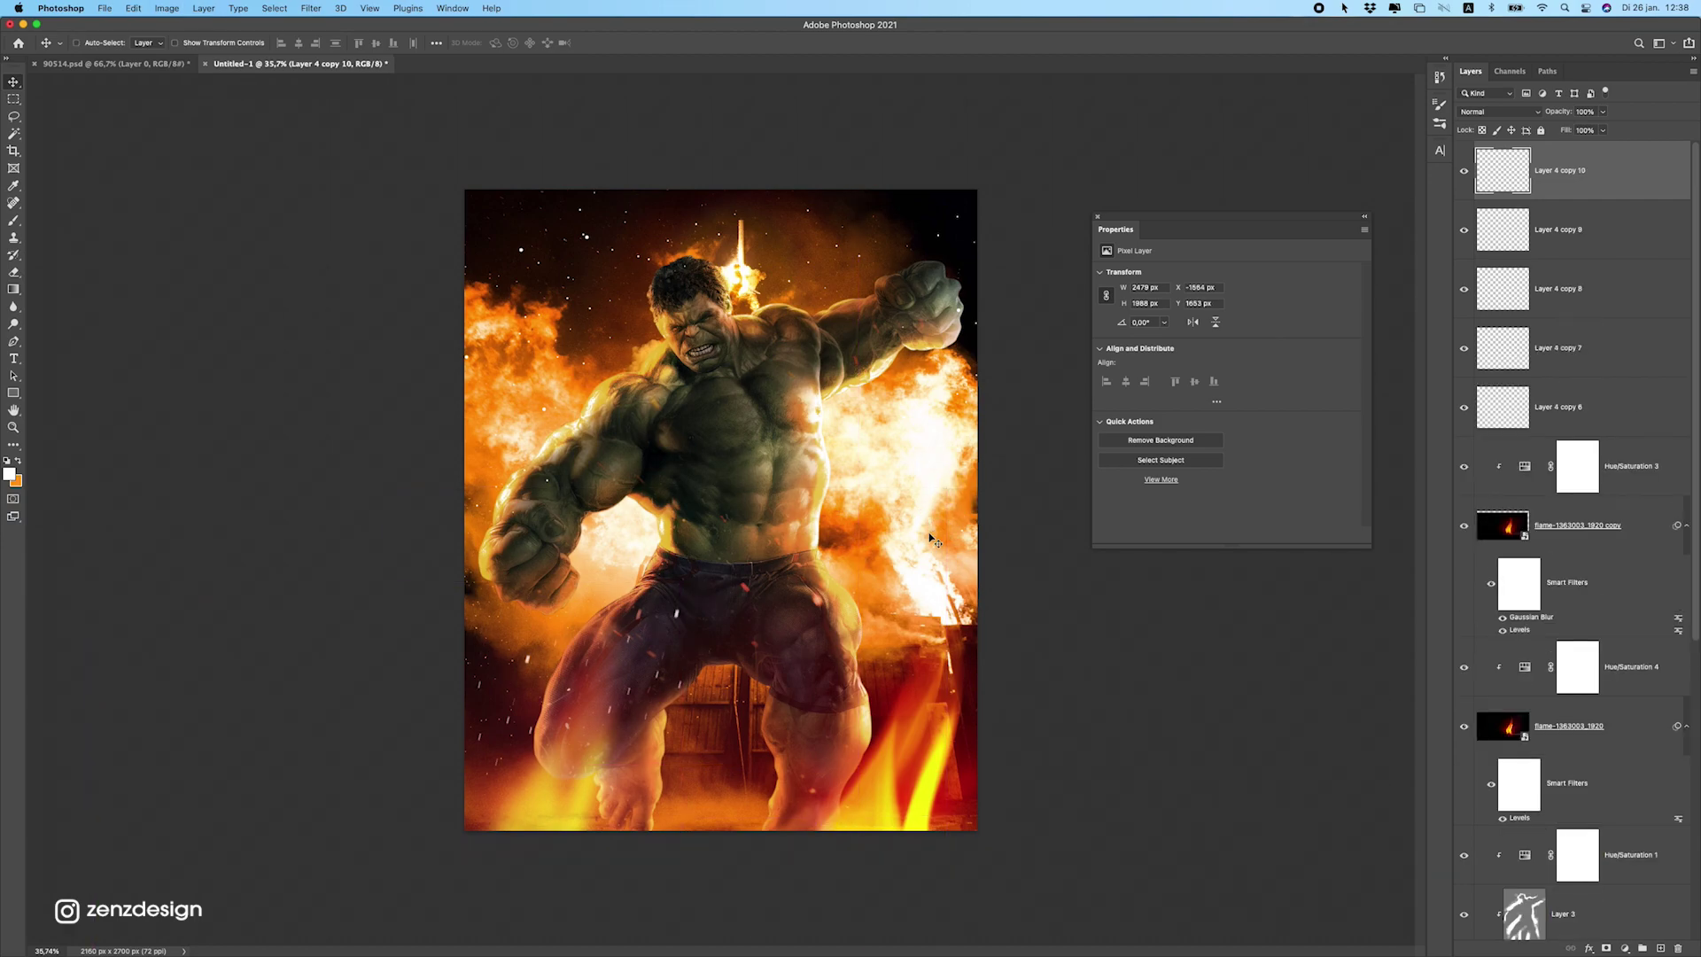
key("super+z")
left_click(1612, 232, "shift")
mouse_move(848, 618)
left_mouse_down()
mouse_move(754, 694)
mouse_move(641, 635)
mouse_move(846, 642)
left_mouse_up()
key("super+j")
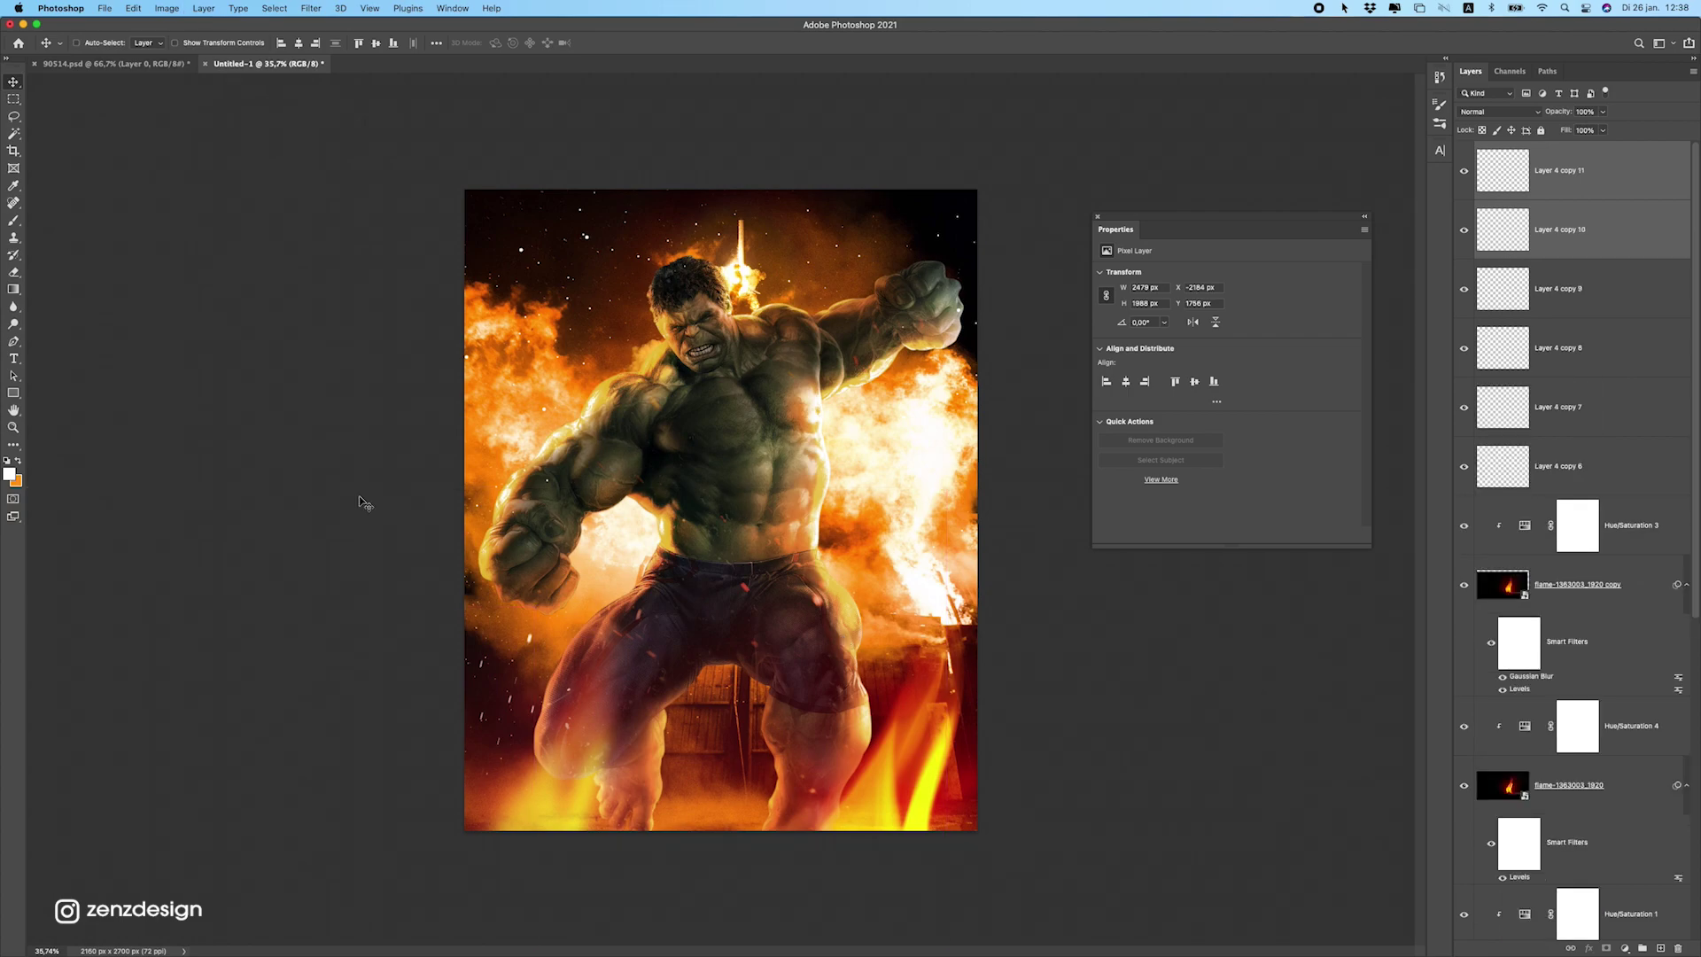
left_click_drag(363, 501, 886, 384)
left_click_drag(647, 682, 778, 524)
Set the canvas surround to black.
key("super+minus")
key("super+minus")
key("super+minus")
key("super+minus")
key("super+minus")
scroll(789, 559, "up", 8)
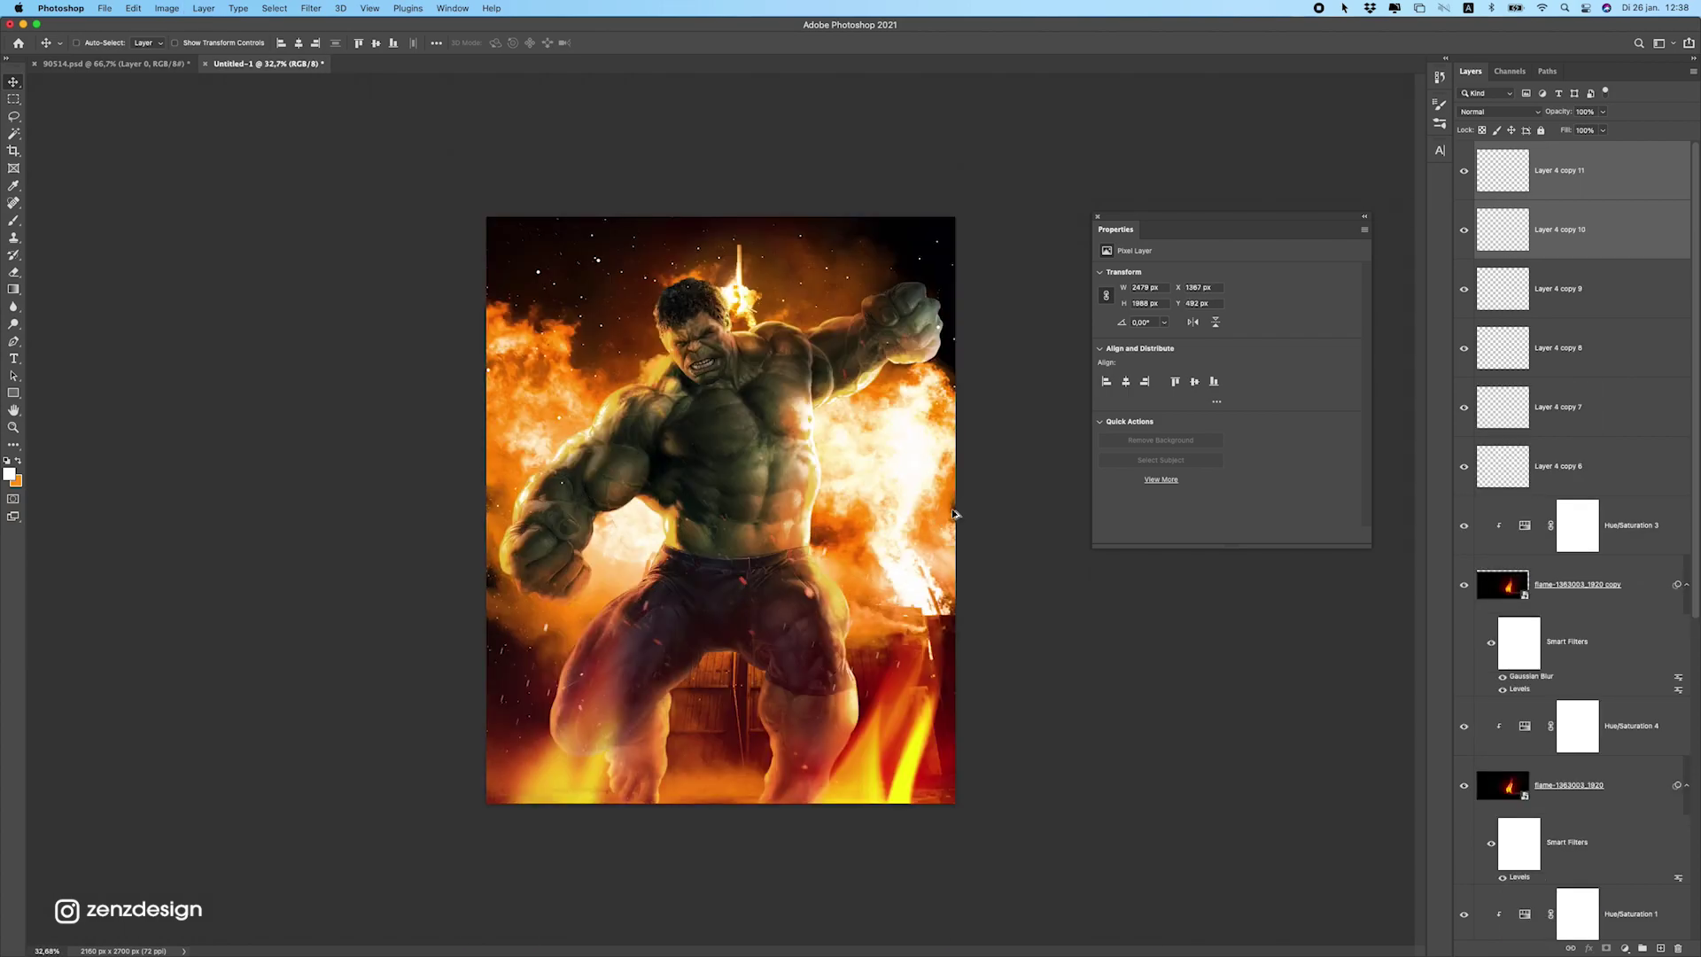
right_click(1071, 444)
left_click(1093, 466)
Stamp all visible layers onto a new layer above the dots layers and convert it to a smart object.
left_click(1675, 221)
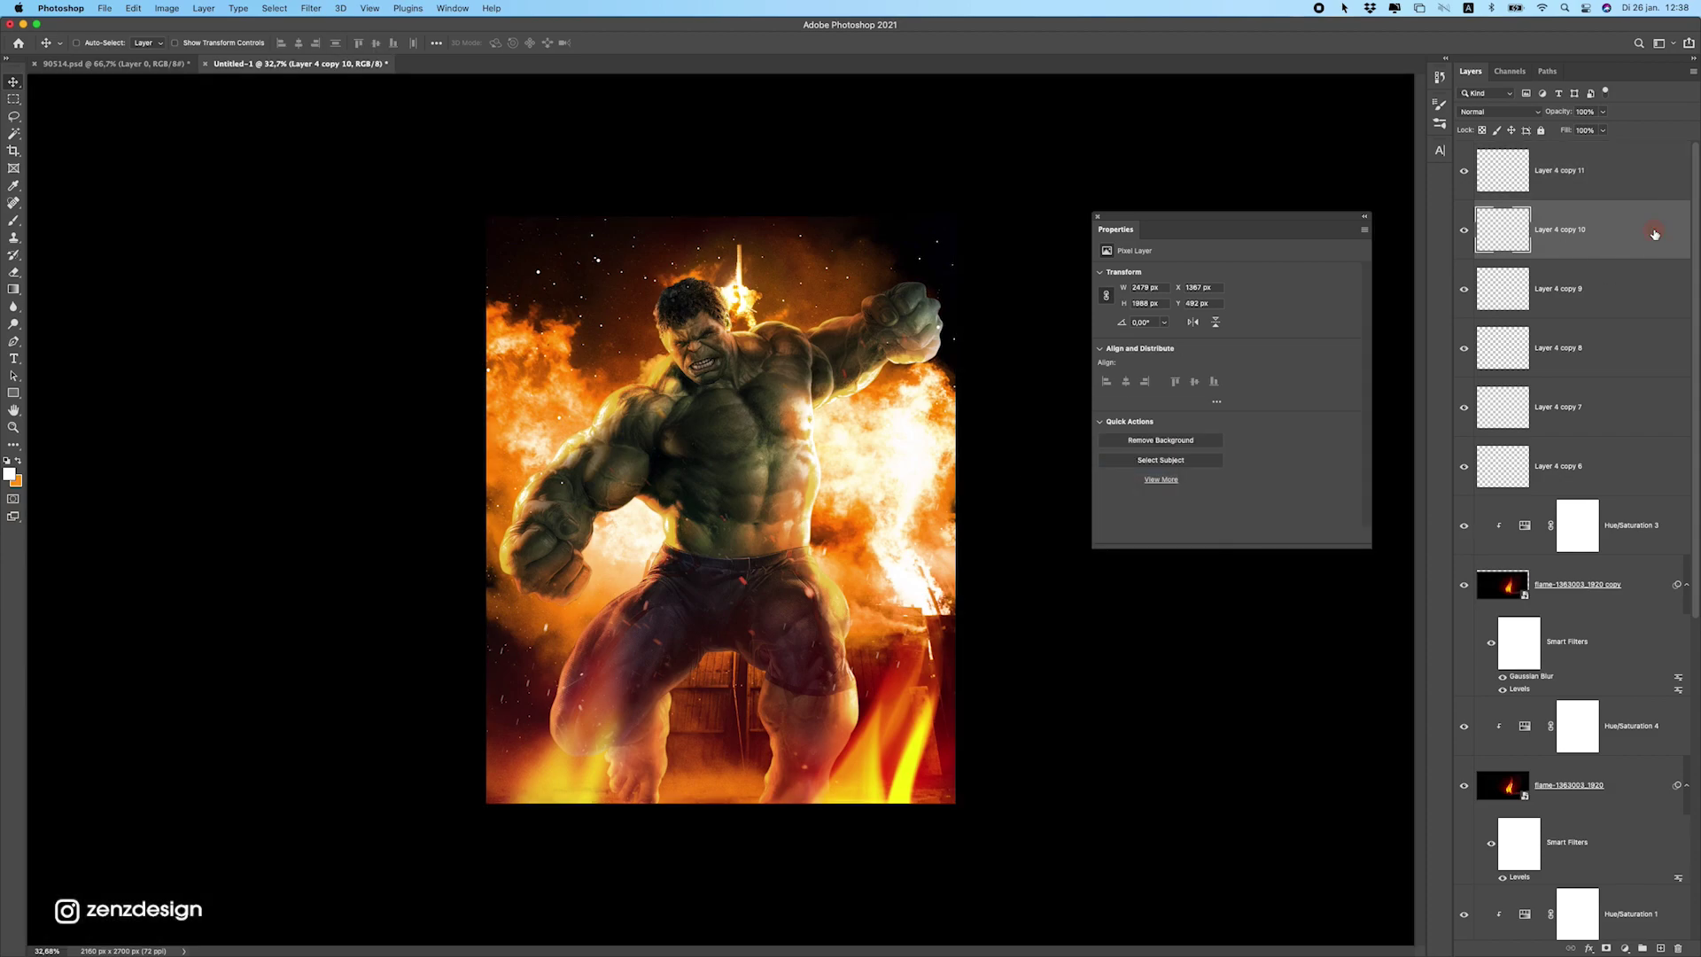
left_click(1671, 181)
left_click(1659, 947)
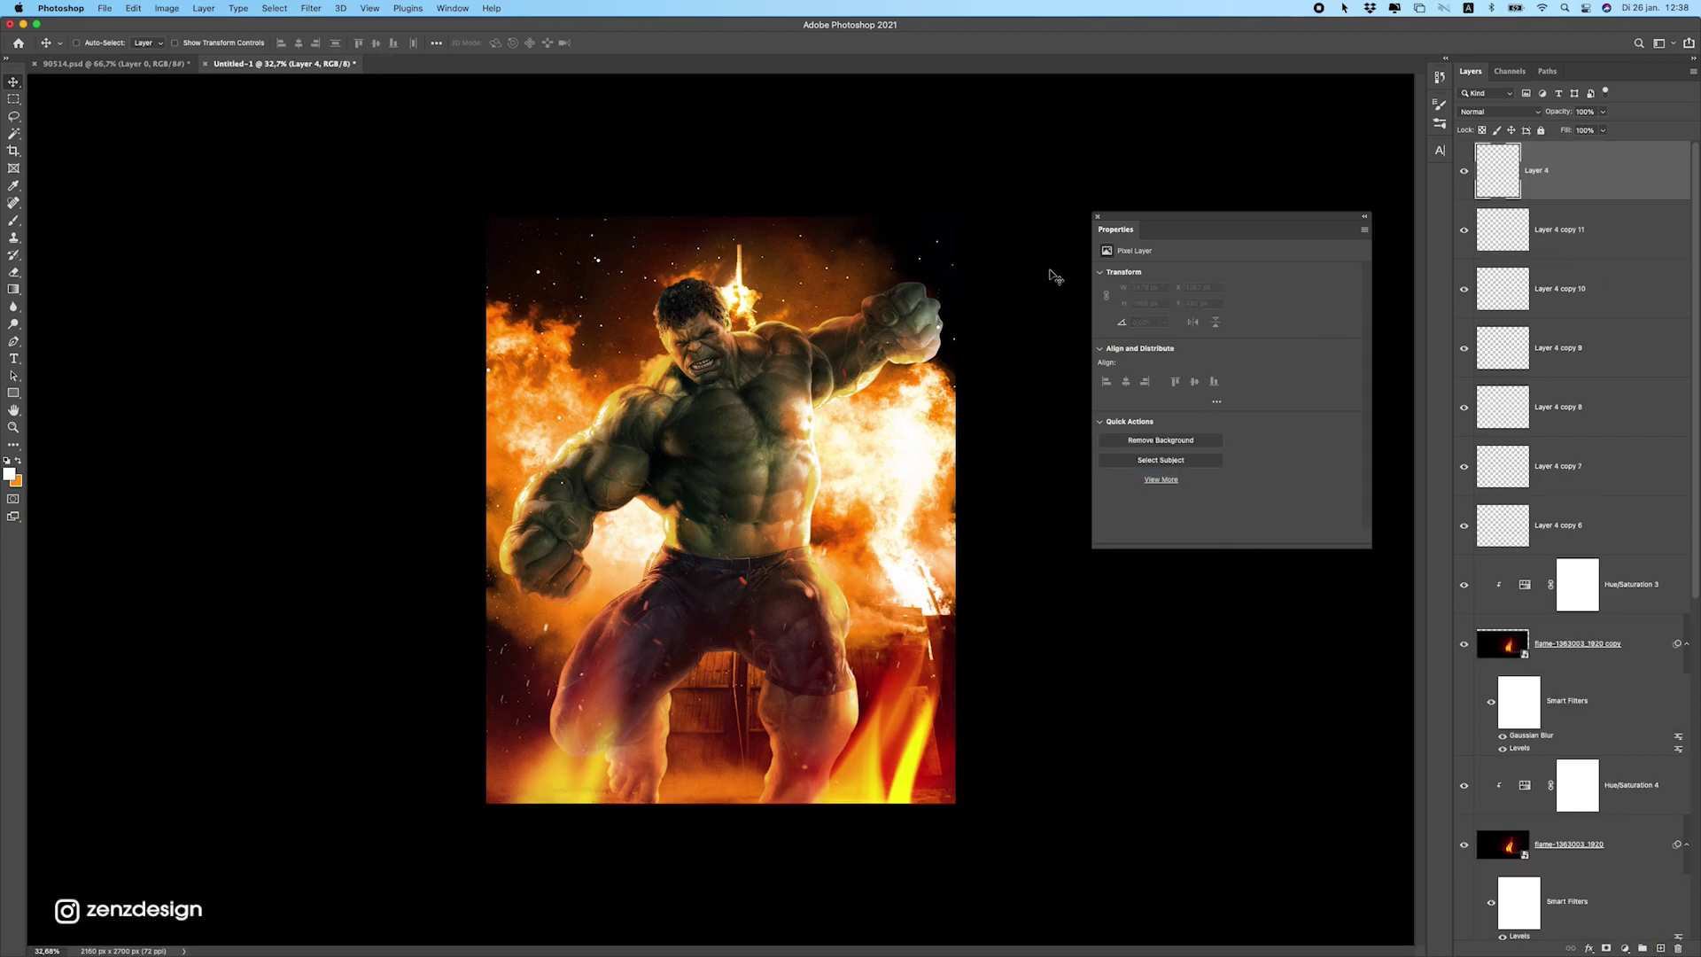
key("alt+shift+super+e")
right_click(1557, 159)
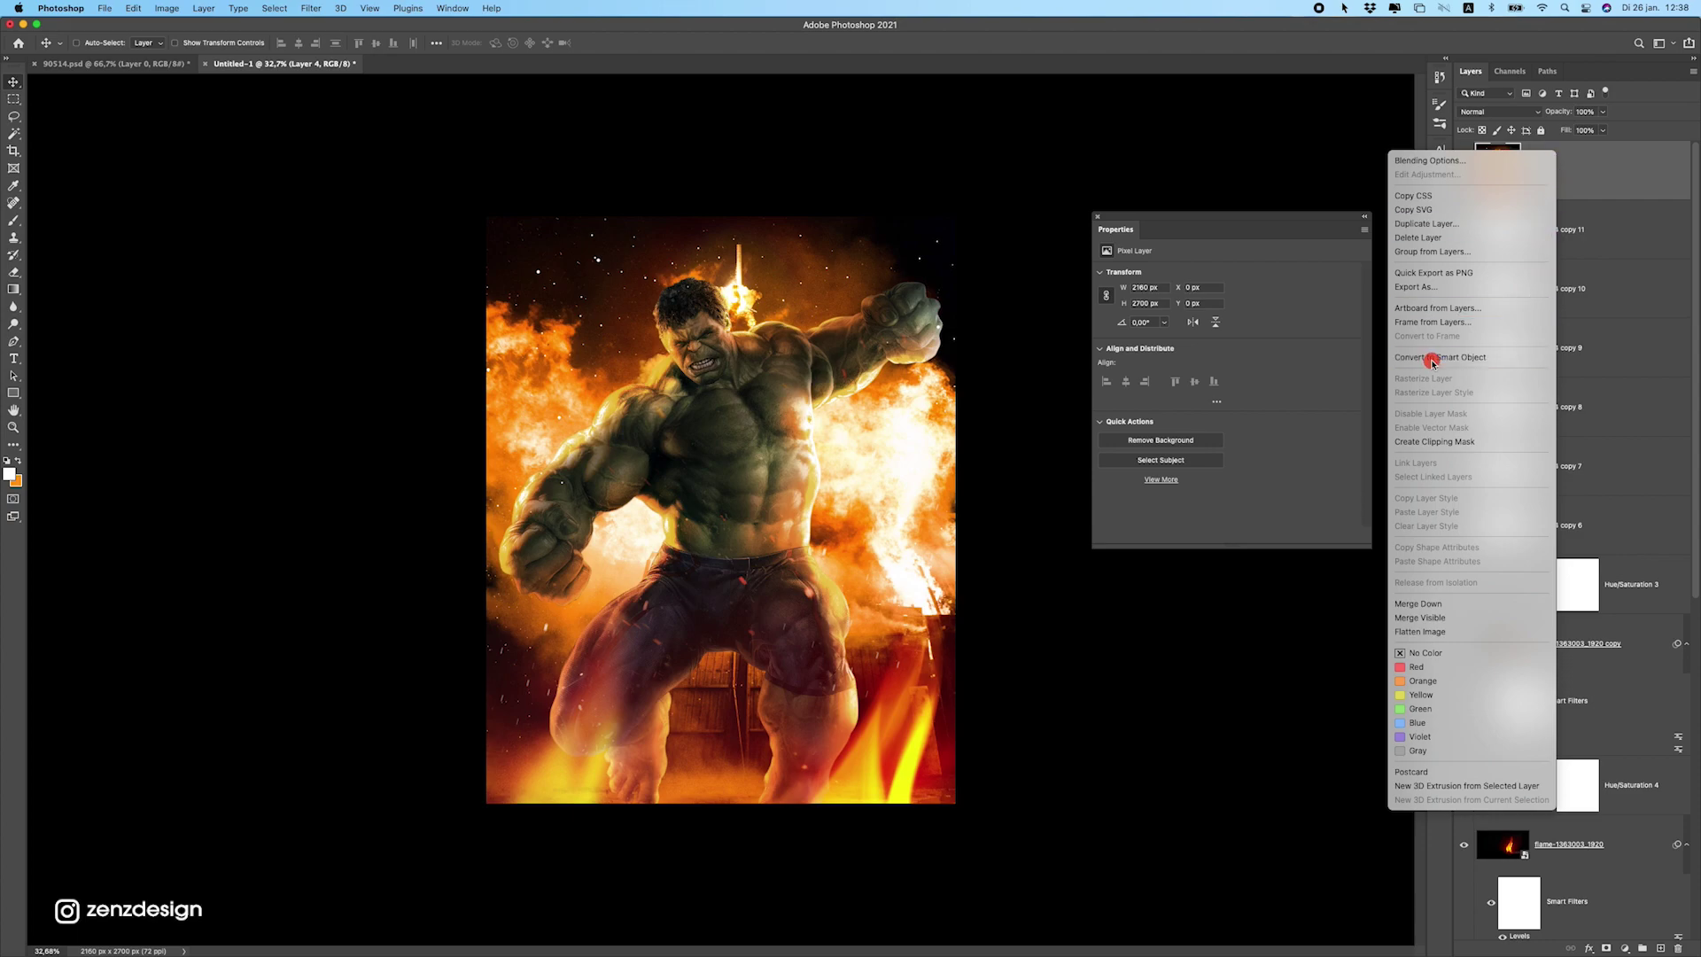
left_click(1479, 359)
In the Camera Raw filter, set contrast -38, highlights +75, shadows -14, whites +47, texture +25 and dehaze +47.
left_click(310, 7)
left_click(381, 102)
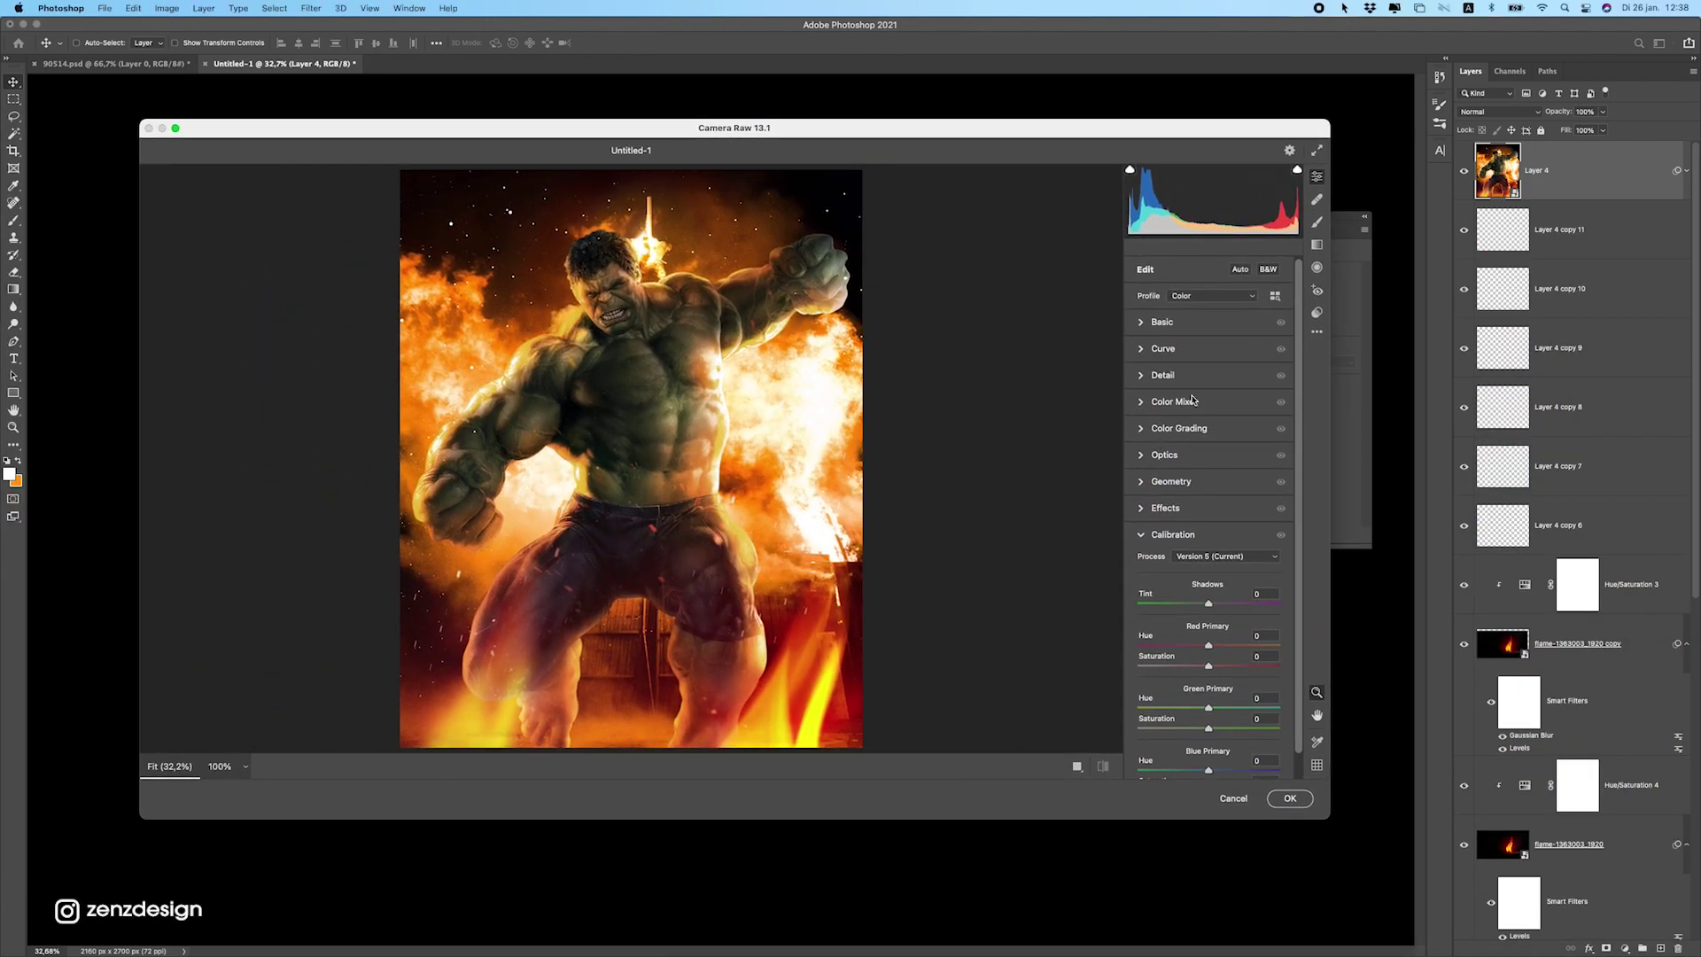
left_click(1140, 322)
left_click_drag(1209, 428, 1222, 588)
double_click(1172, 430)
double_click(1171, 489)
double_click(1145, 589)
left_click(1208, 585)
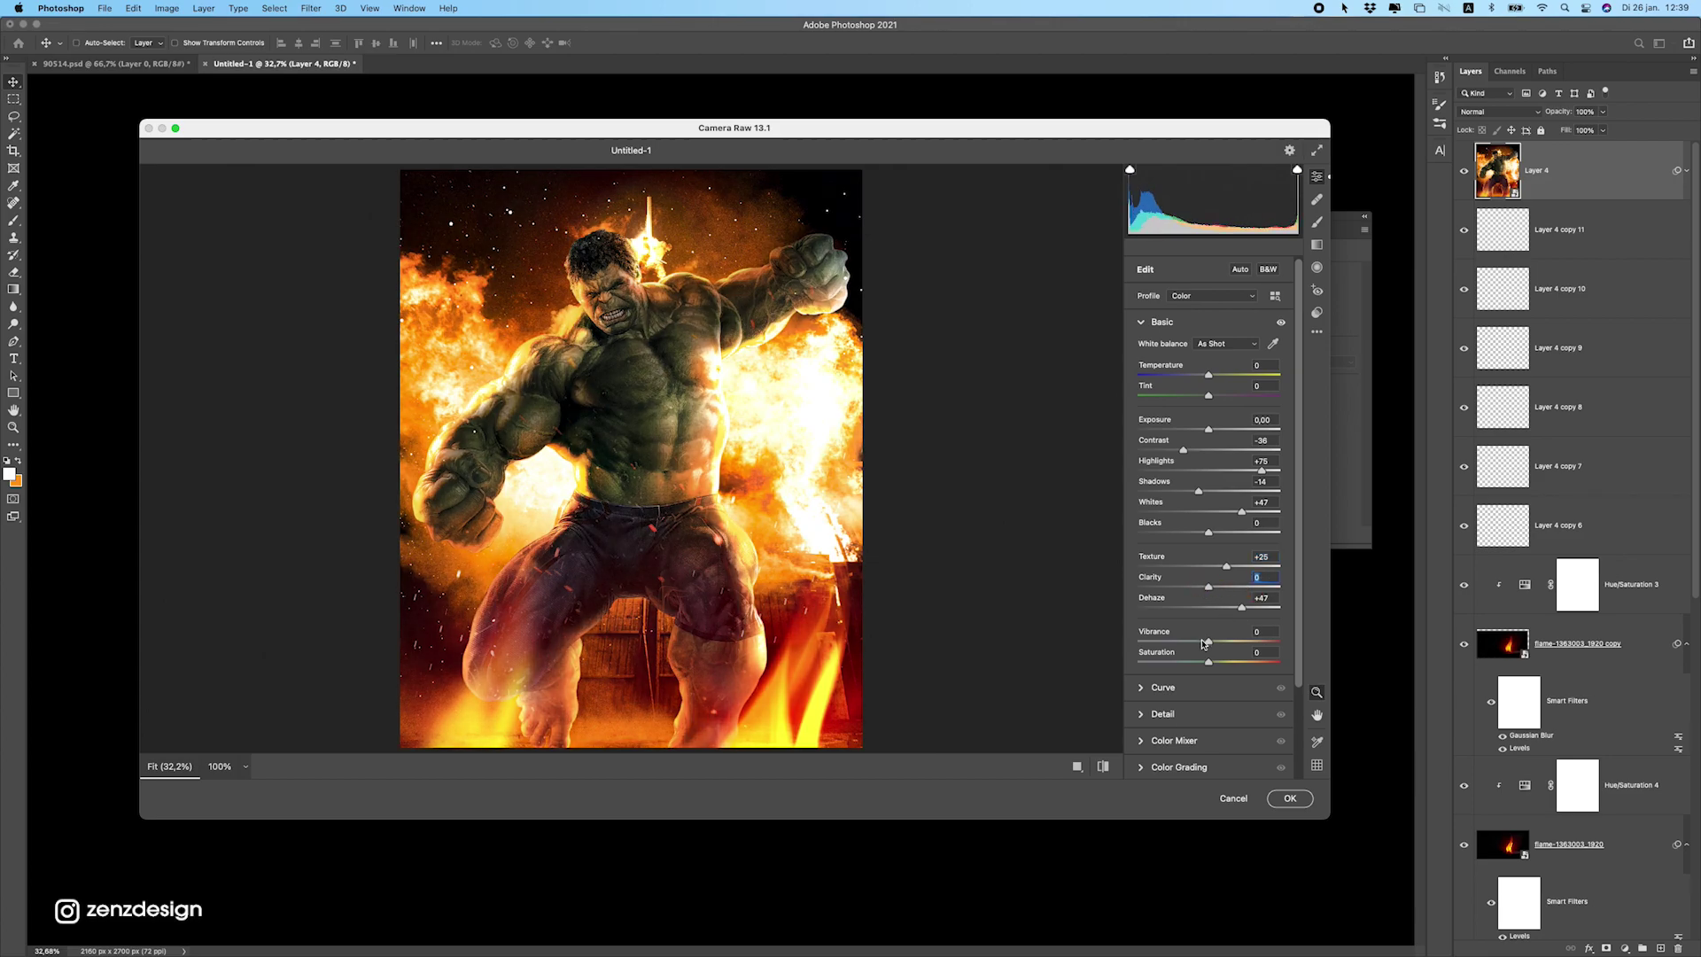
Try a lower vibrance on the poster and reset it to 0.
key("Tab")
left_click_drag(1210, 641, 1184, 638)
double_click(1181, 637)
scroll(1178, 645, "down", 2)
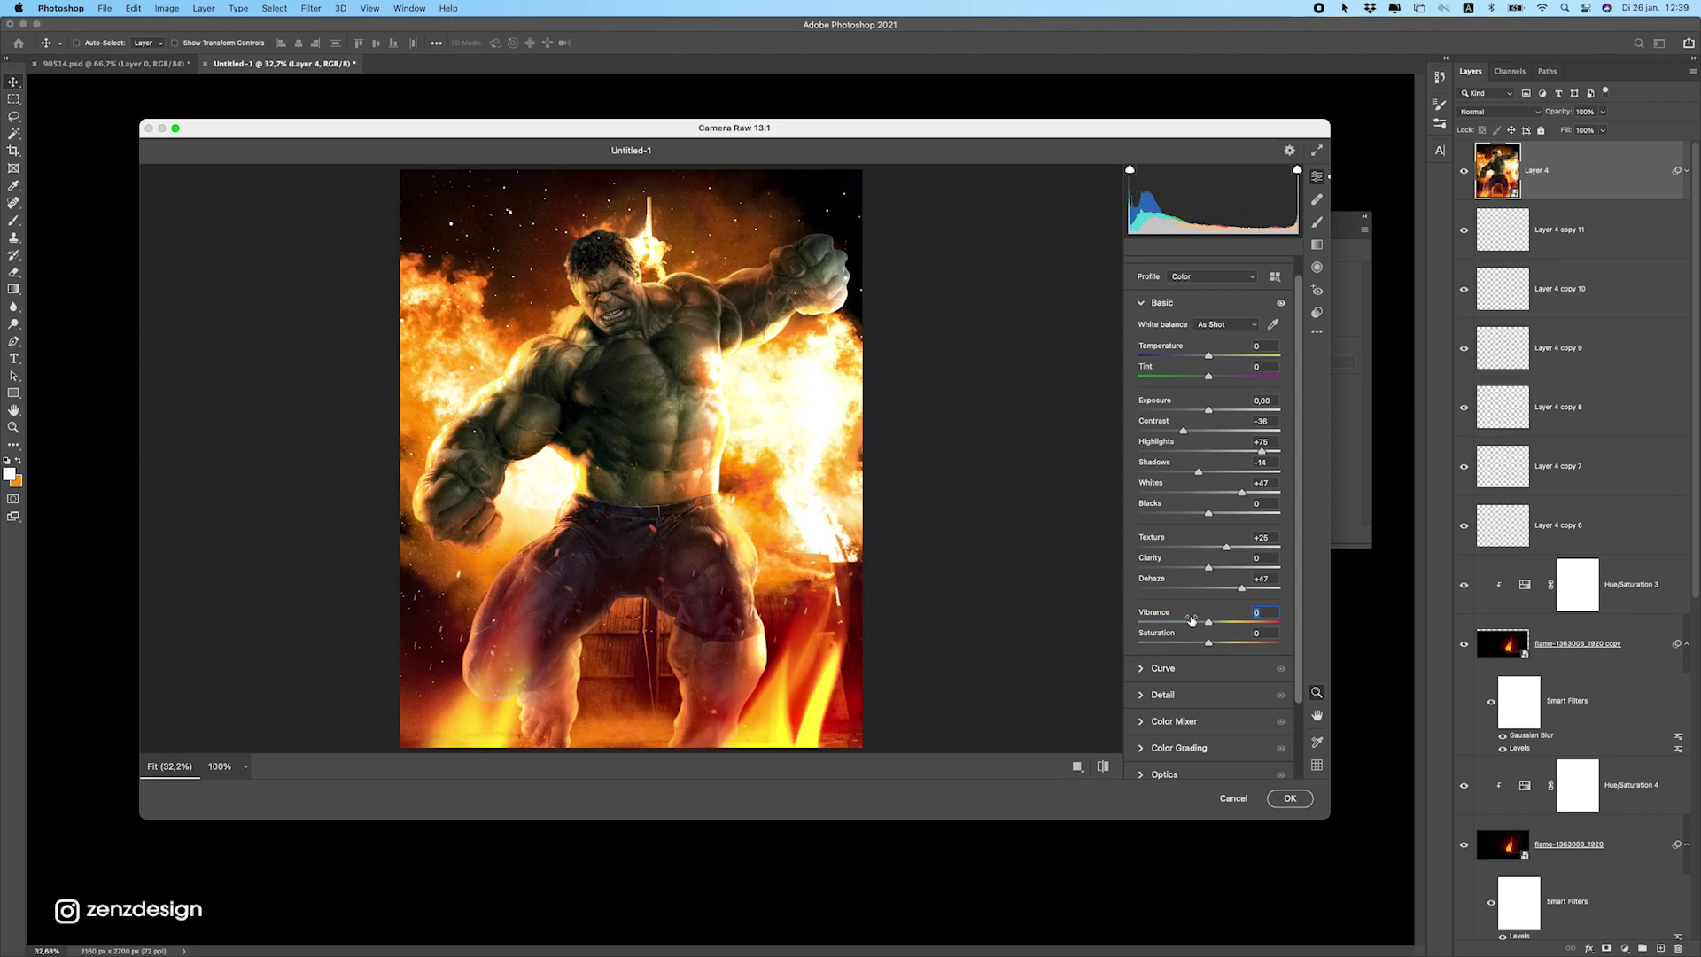
Try darker curve shadows, reset them, and raise the curve's highlights to about +48.
left_click(1163, 639)
left_click_drag(1208, 632, 1202, 632)
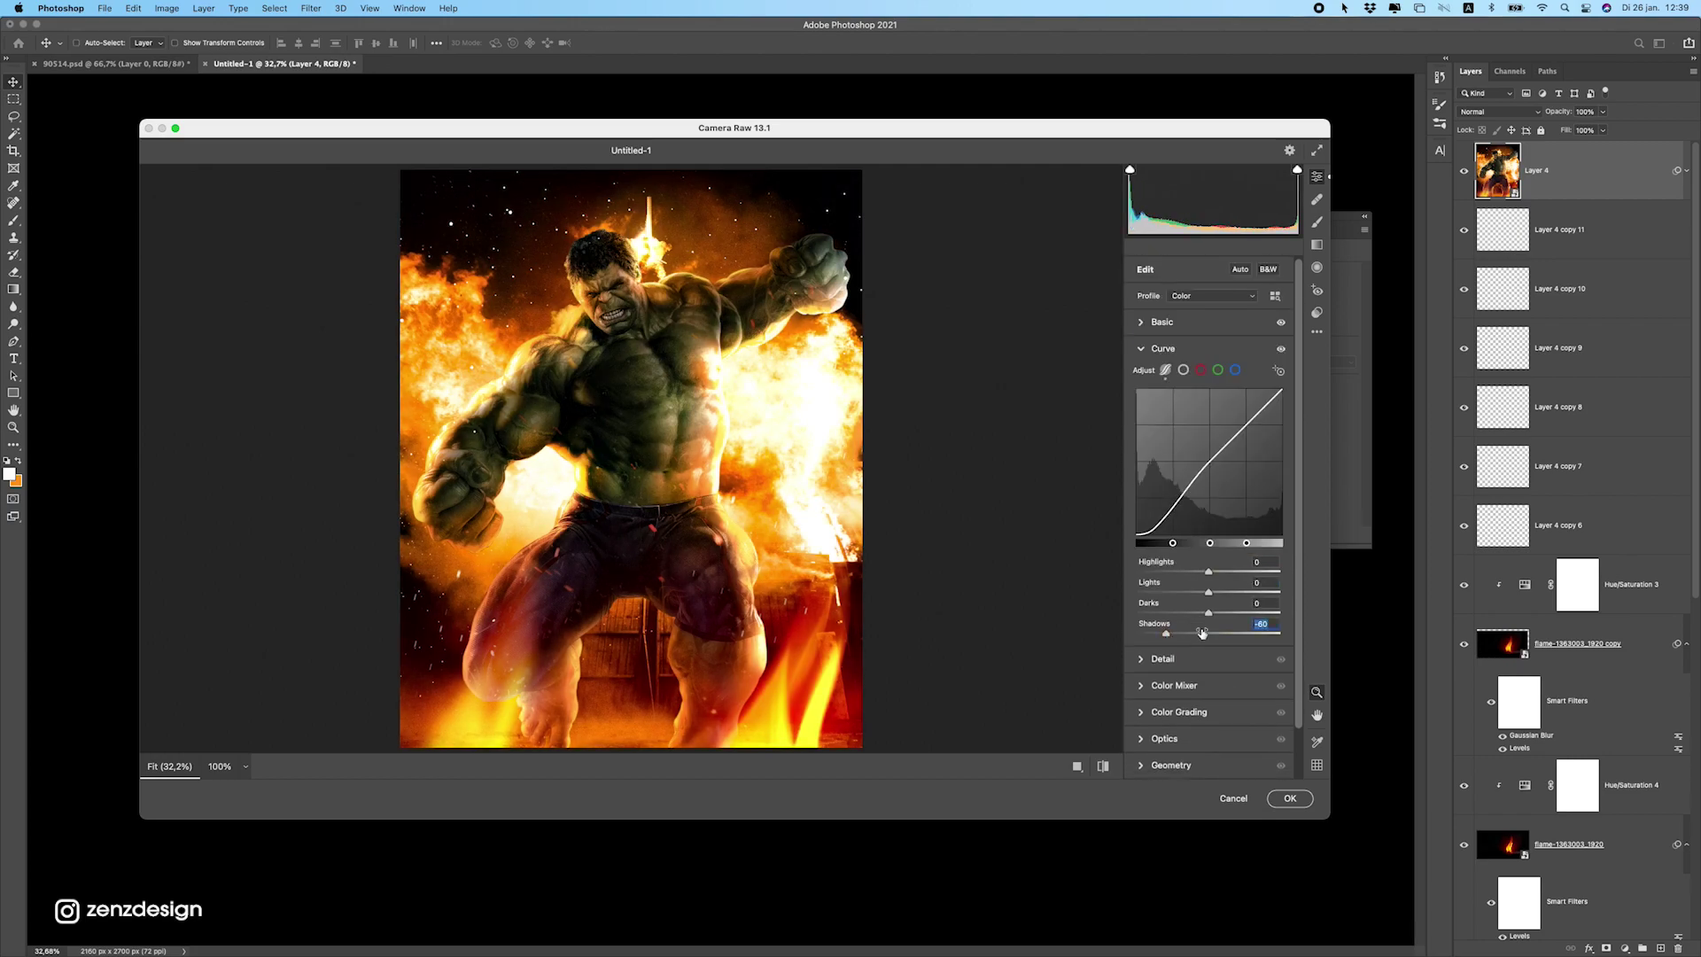
double_click(1196, 630)
left_click_drag(1208, 573, 1244, 583)
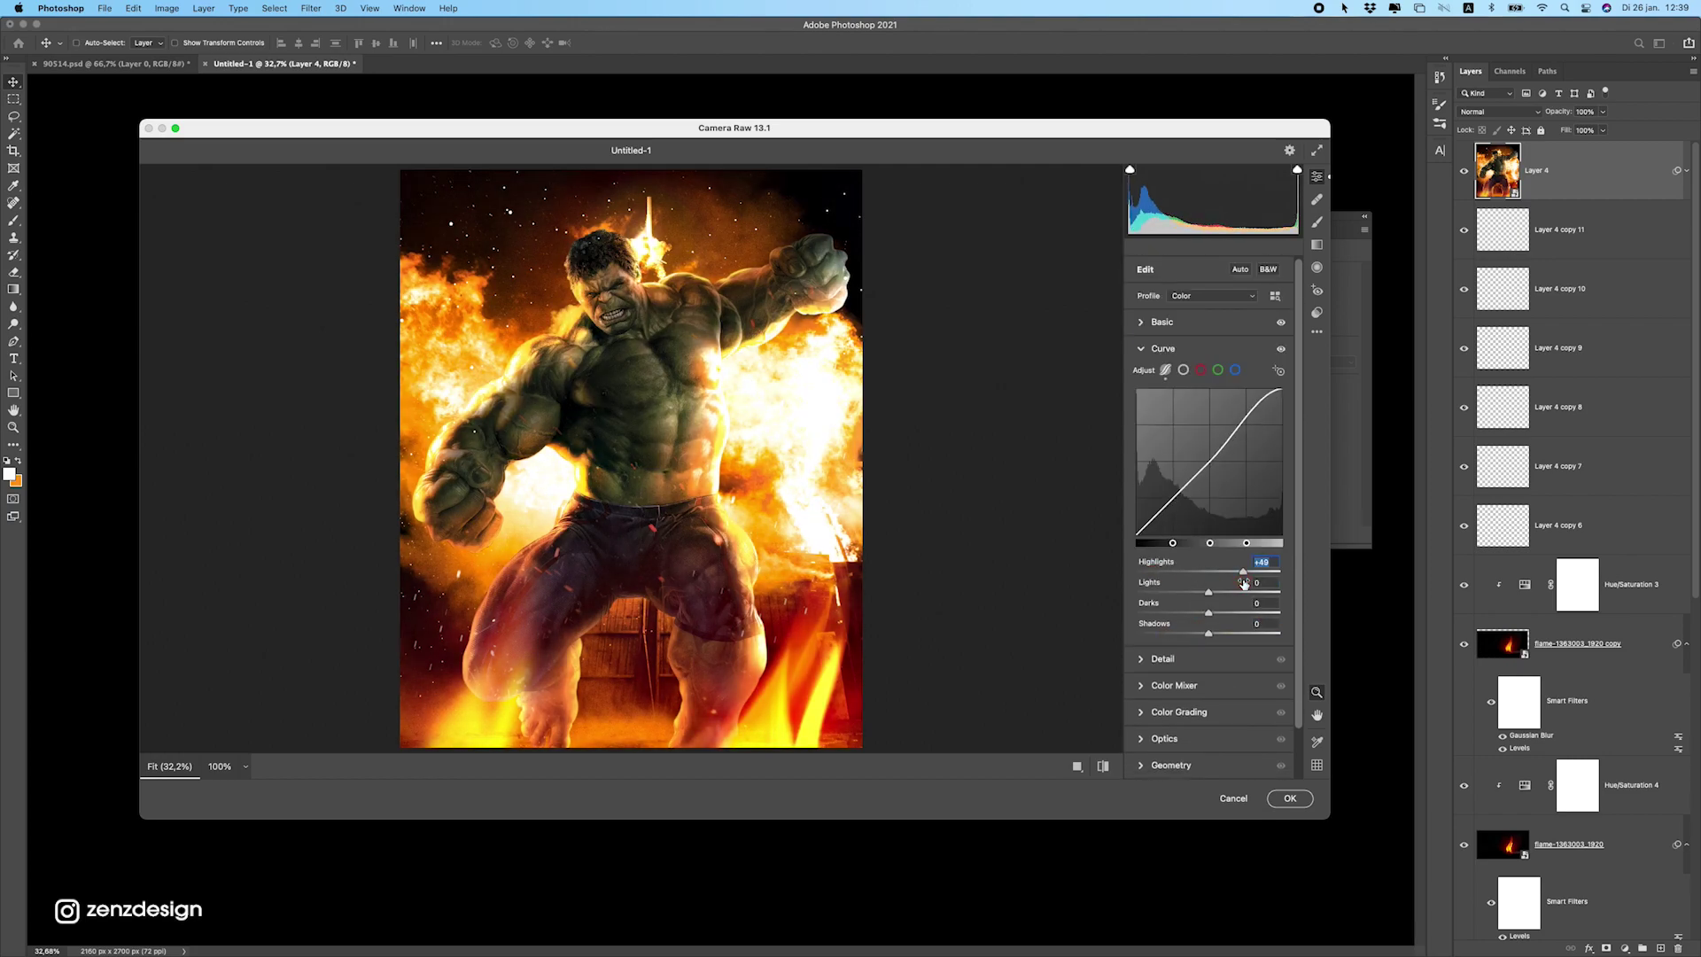
scroll(1183, 642, "down", 1)
Set the colour mixer saturation to -5 for reds, +37 for oranges and -21 for yellows.
left_click(1183, 686)
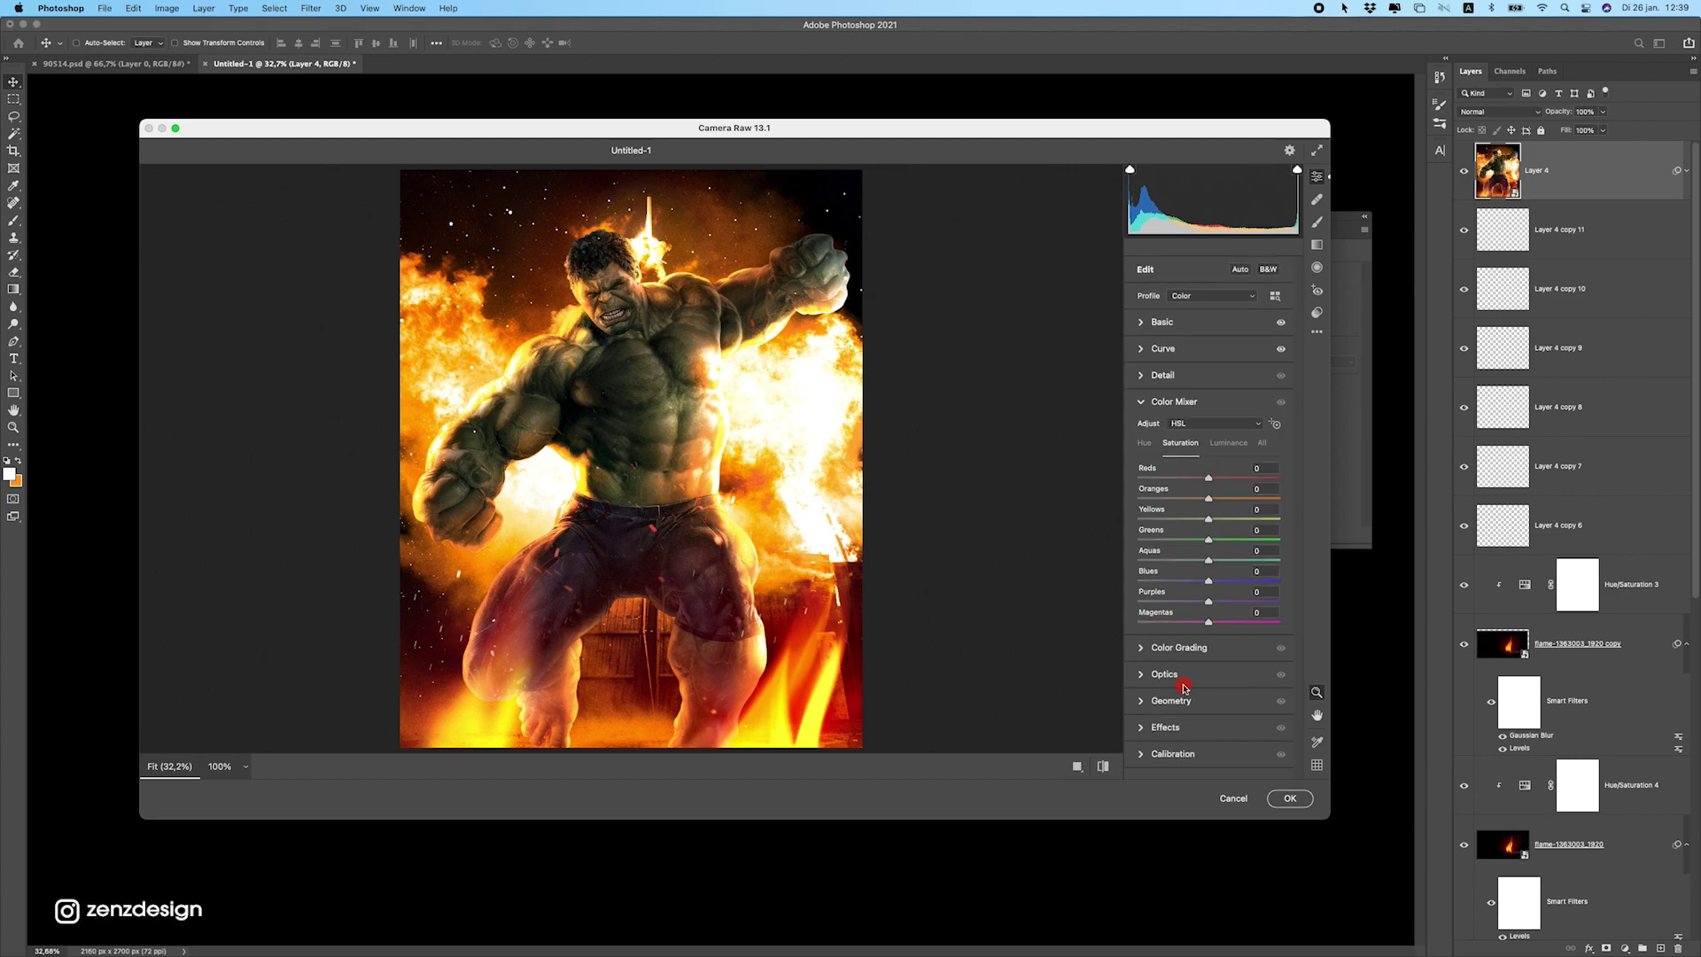
left_click_drag(1208, 479, 1210, 544)
key("super+z")
double_click(1210, 542)
double_click(1278, 602)
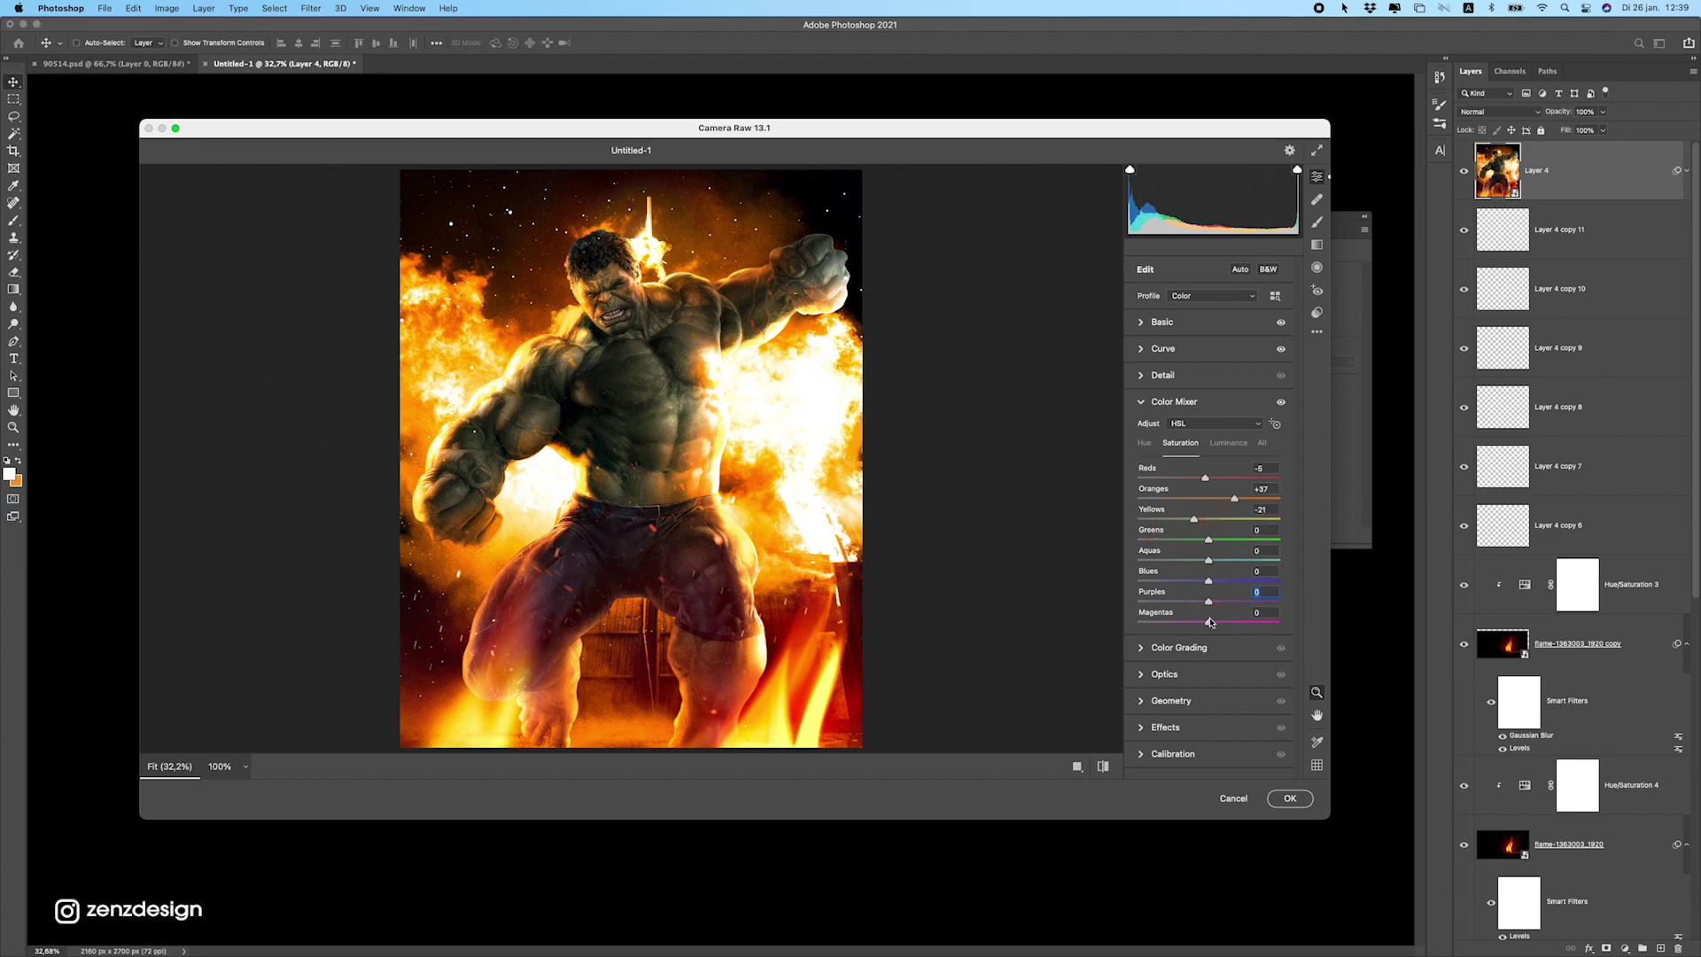
Lower the optics vignette and set the red primary saturation to -16, applying the Camera Raw filter.
left_click(1184, 673)
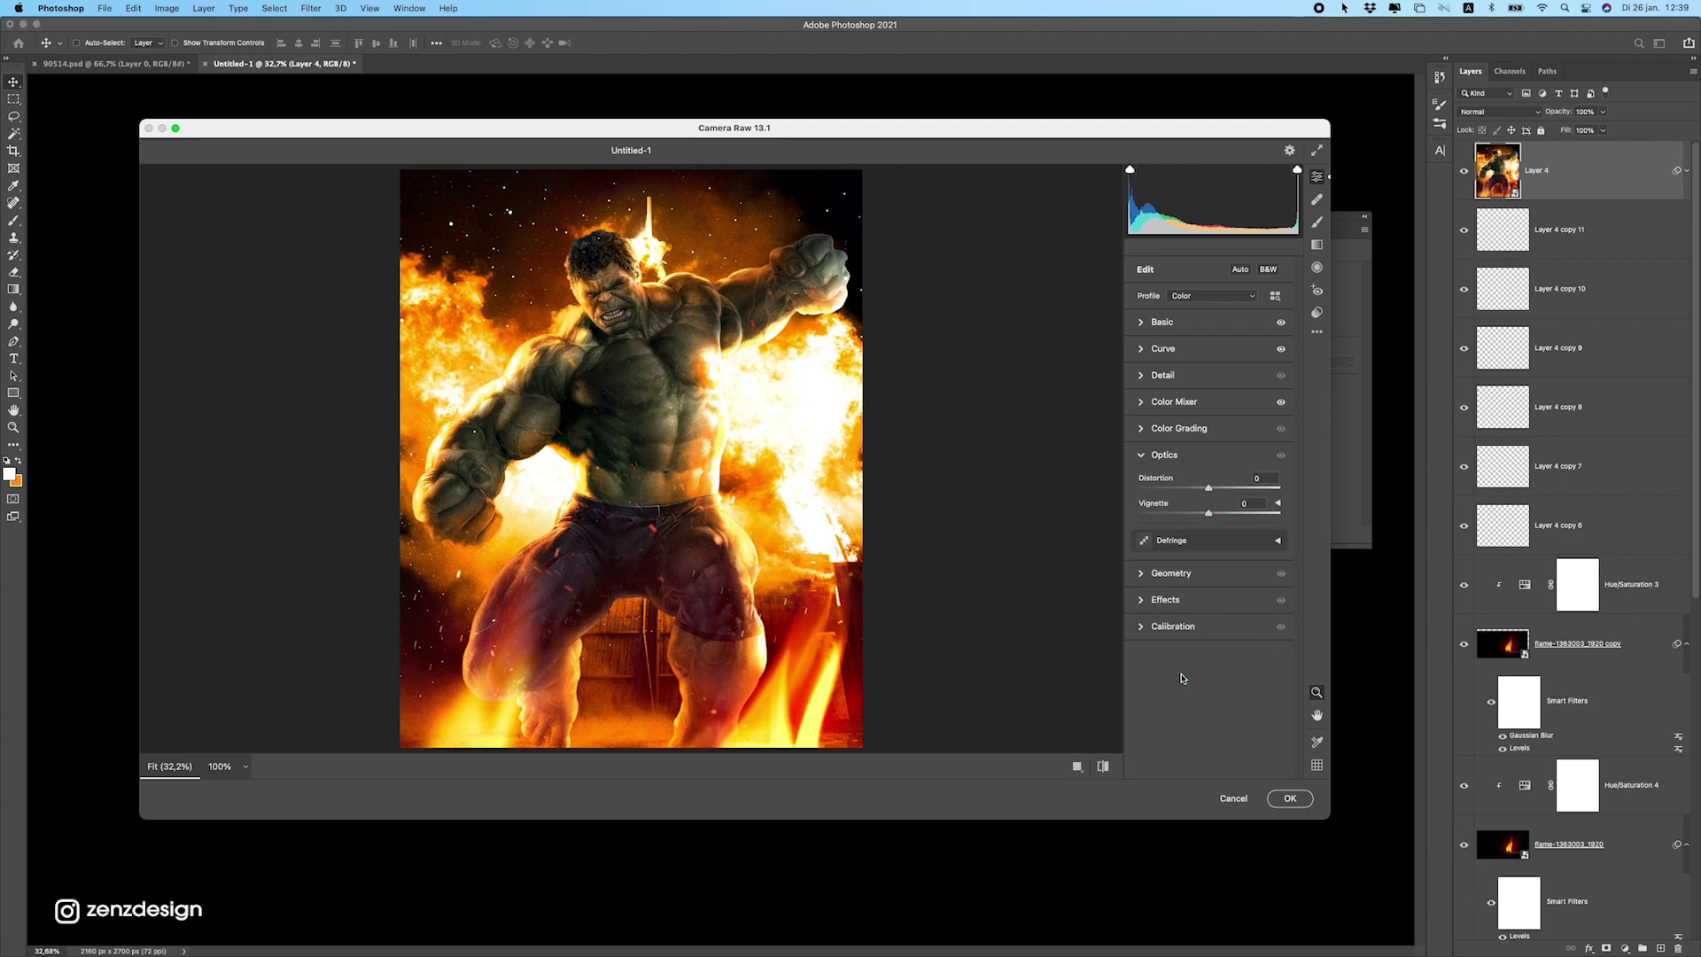
left_click_drag(1207, 514, 1110, 513)
left_click(1177, 626)
mouse_move(1207, 619)
left_mouse_down()
mouse_move(1155, 622)
mouse_move(1267, 622)
mouse_move(1208, 630)
mouse_move(1249, 645)
mouse_move(1178, 642)
mouse_move(1198, 645)
left_mouse_up()
left_click(1189, 641)
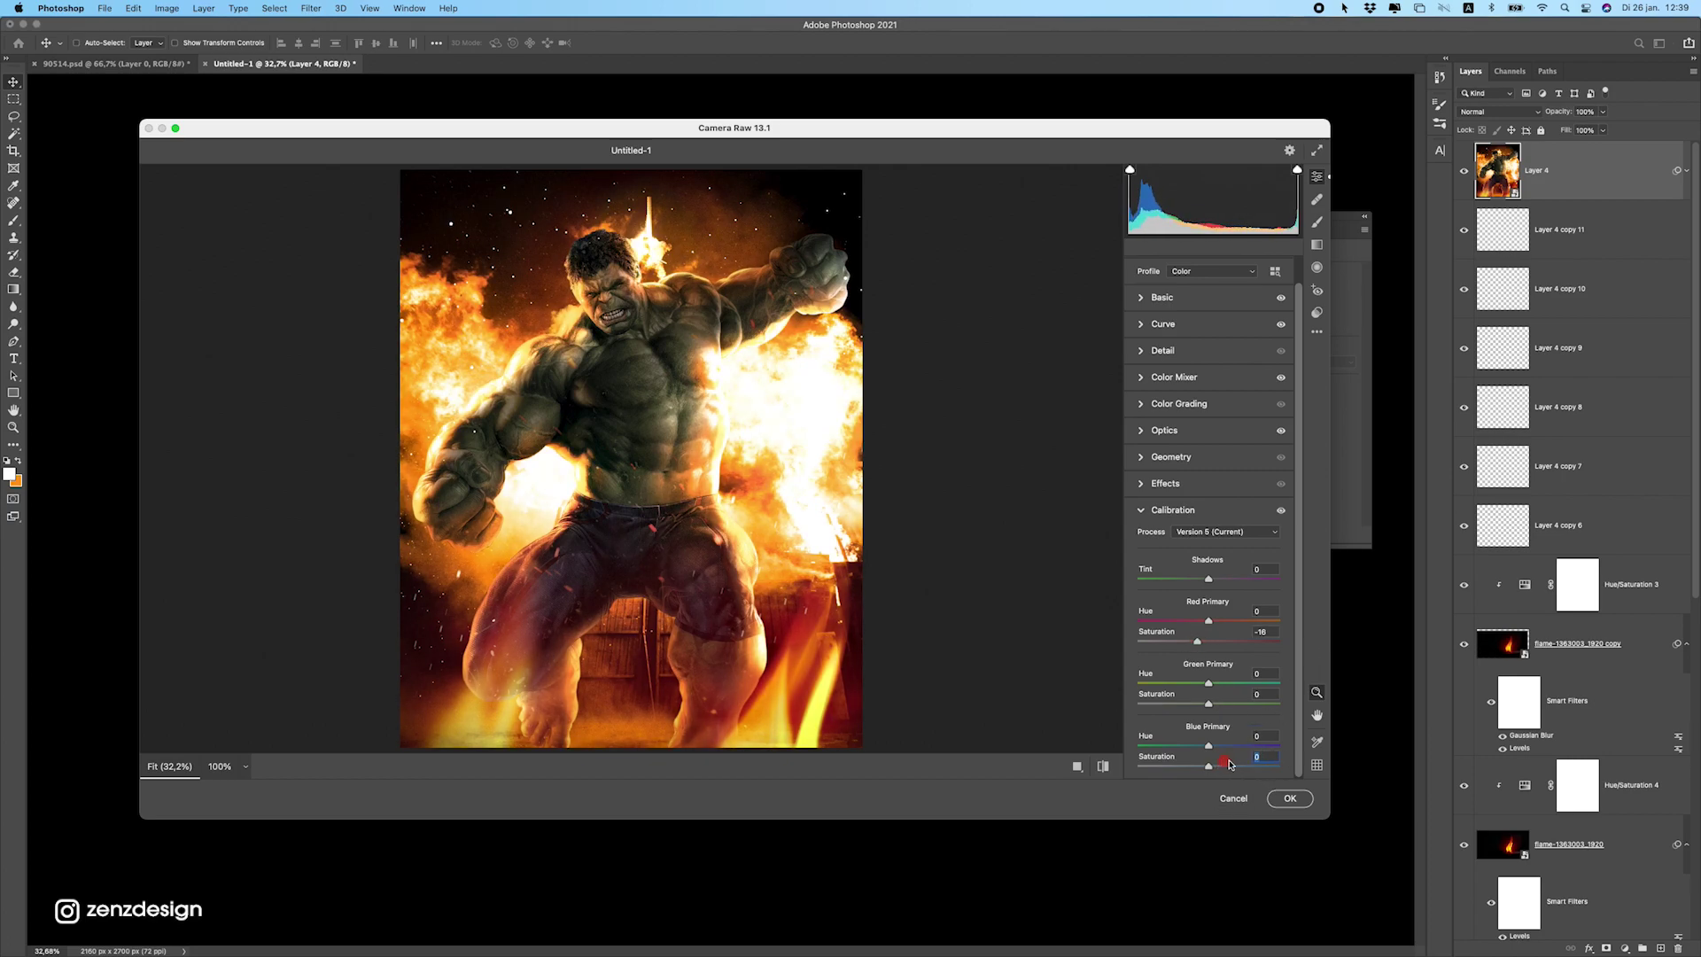
mouse_move(1228, 763)
left_mouse_down()
mouse_move(1161, 768)
mouse_move(1225, 772)
left_mouse_up()
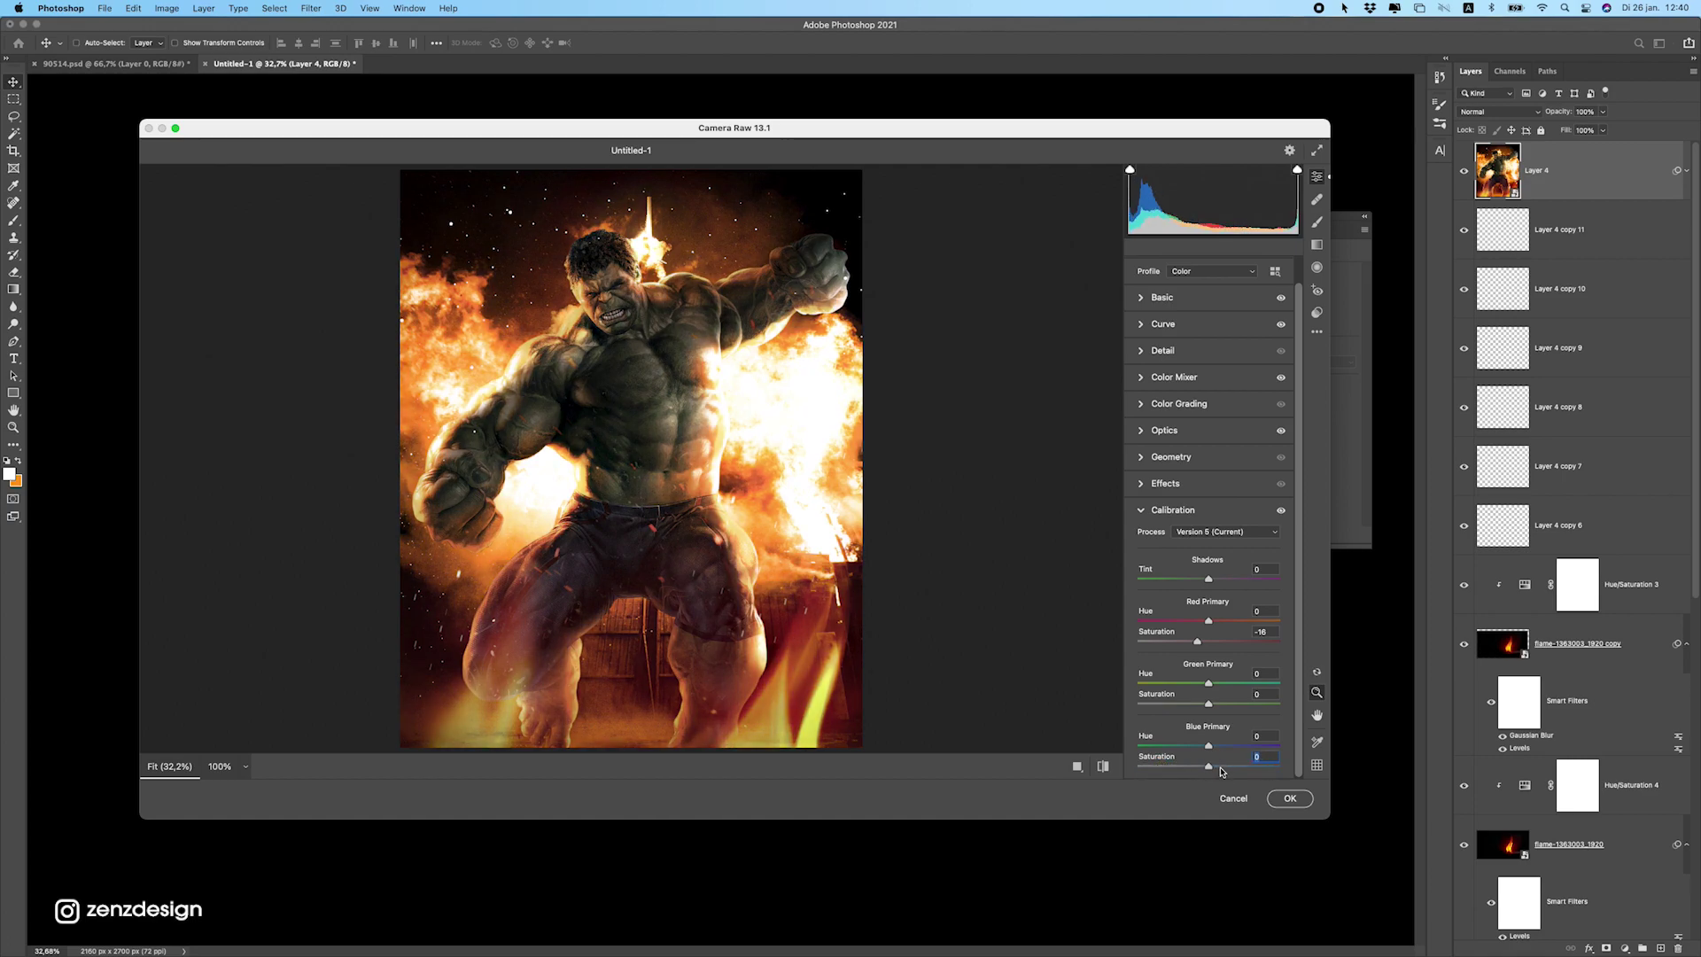
left_click(1292, 800)
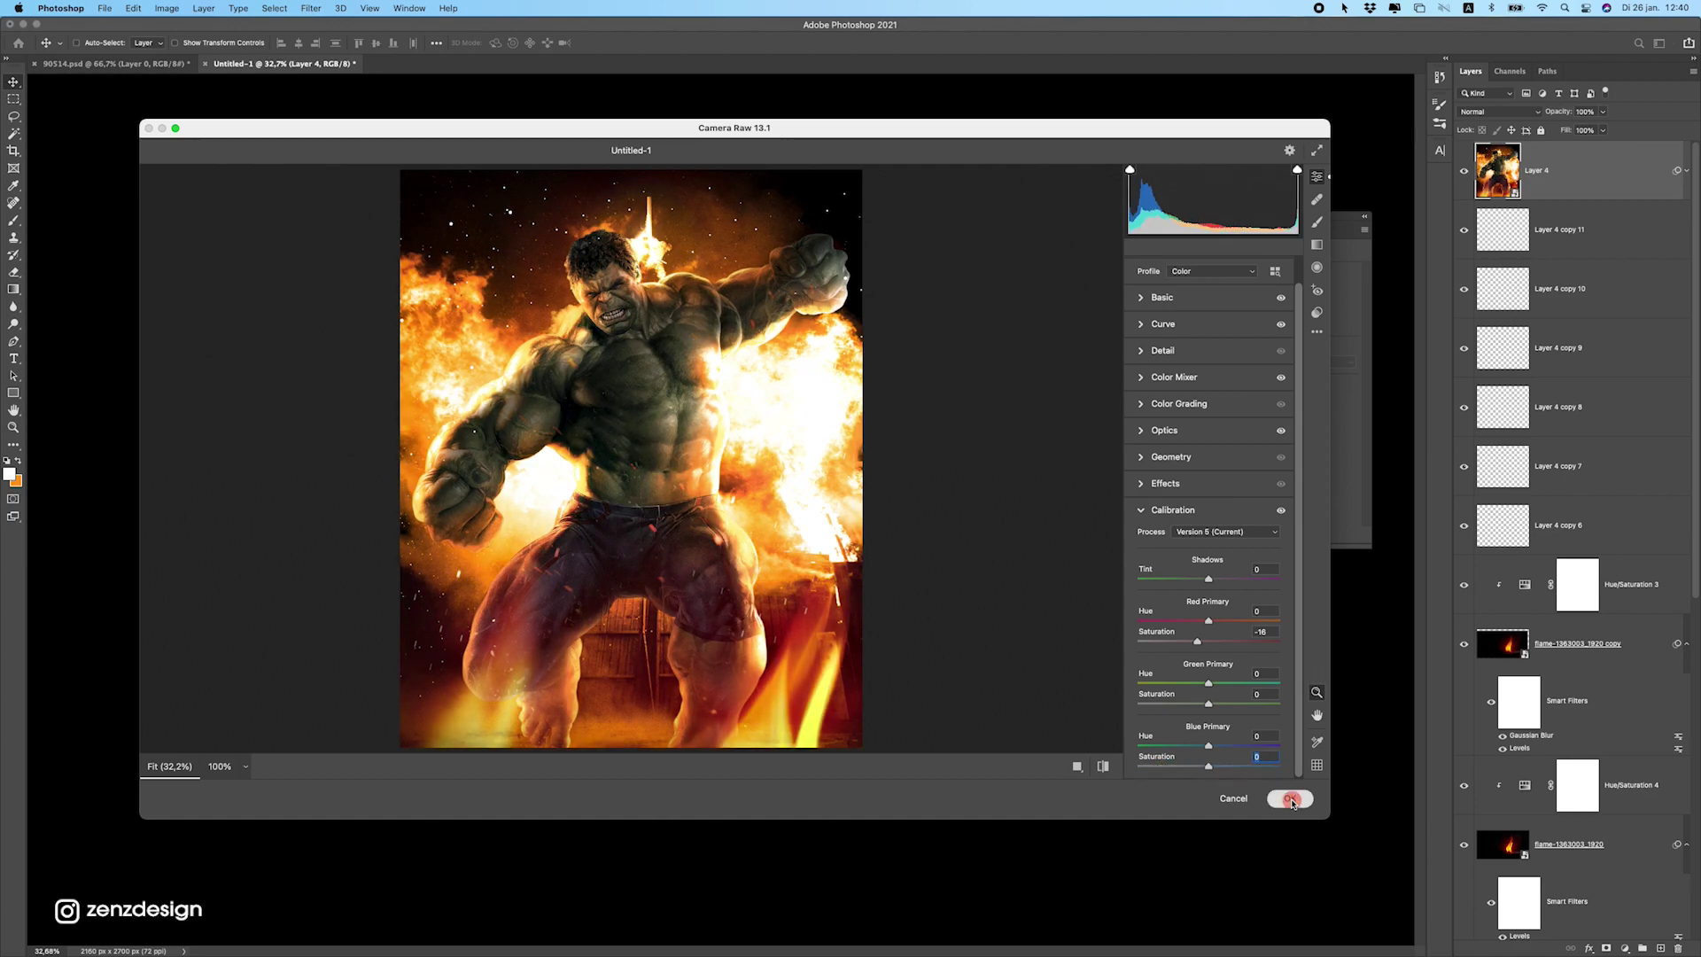
Add a Curves adjustment layer on top and pull the white point slightly inward to brighten the highlights.
left_click(1627, 949)
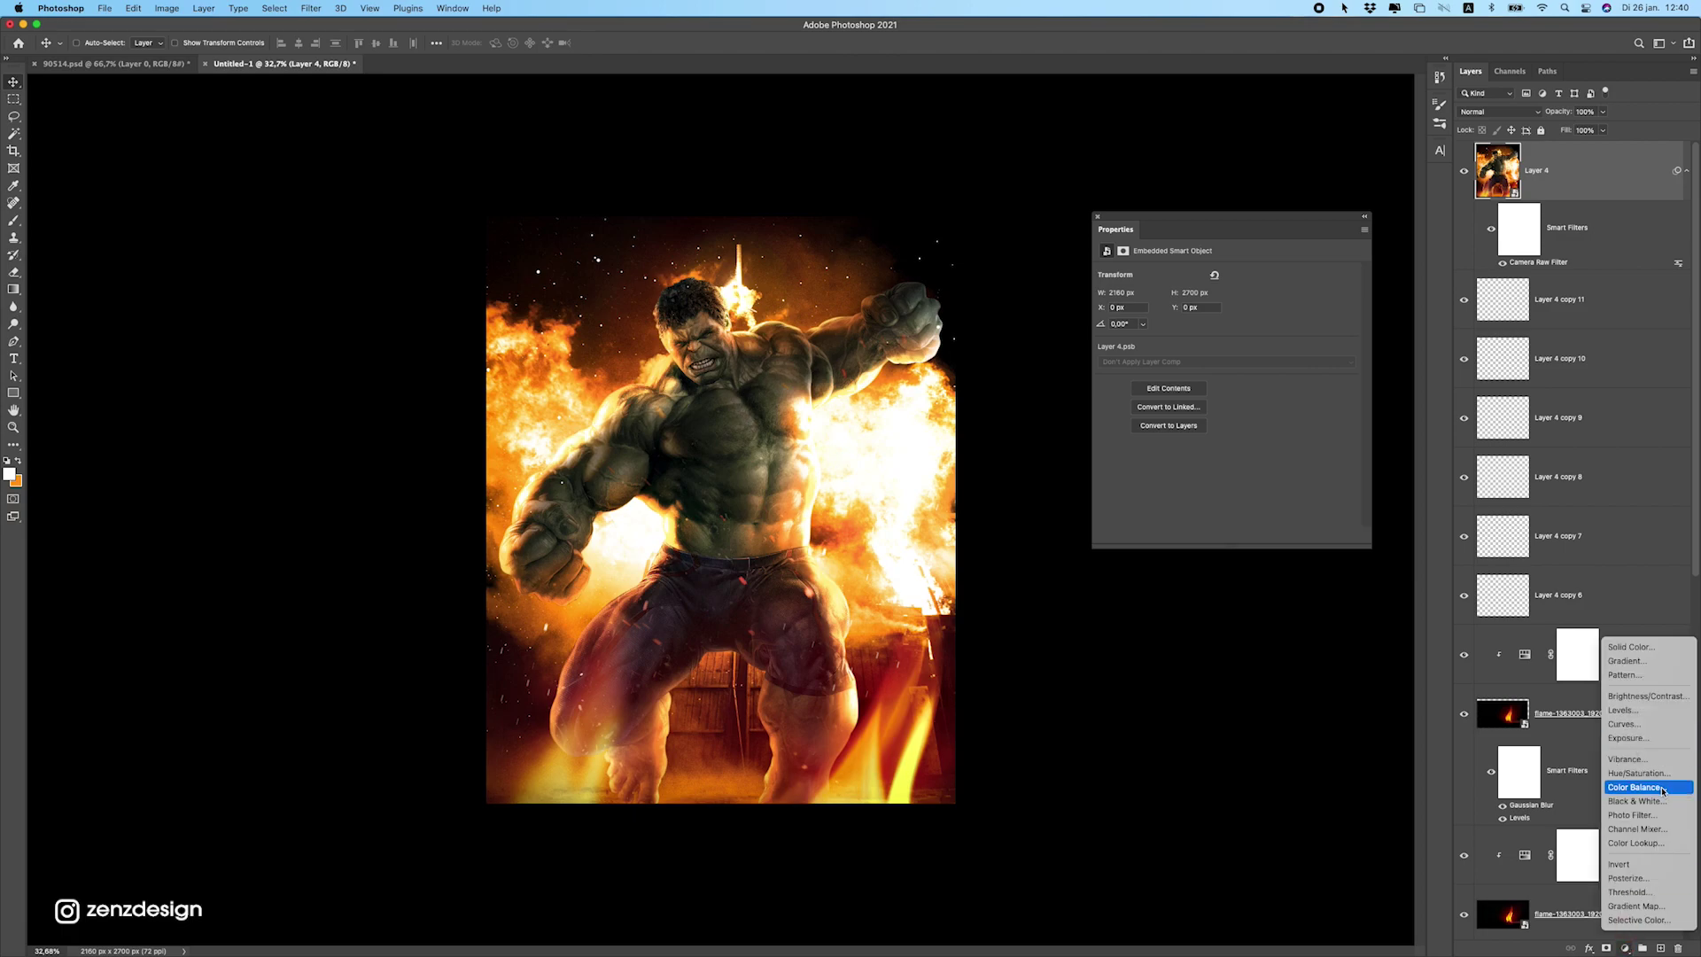
left_click(1634, 722)
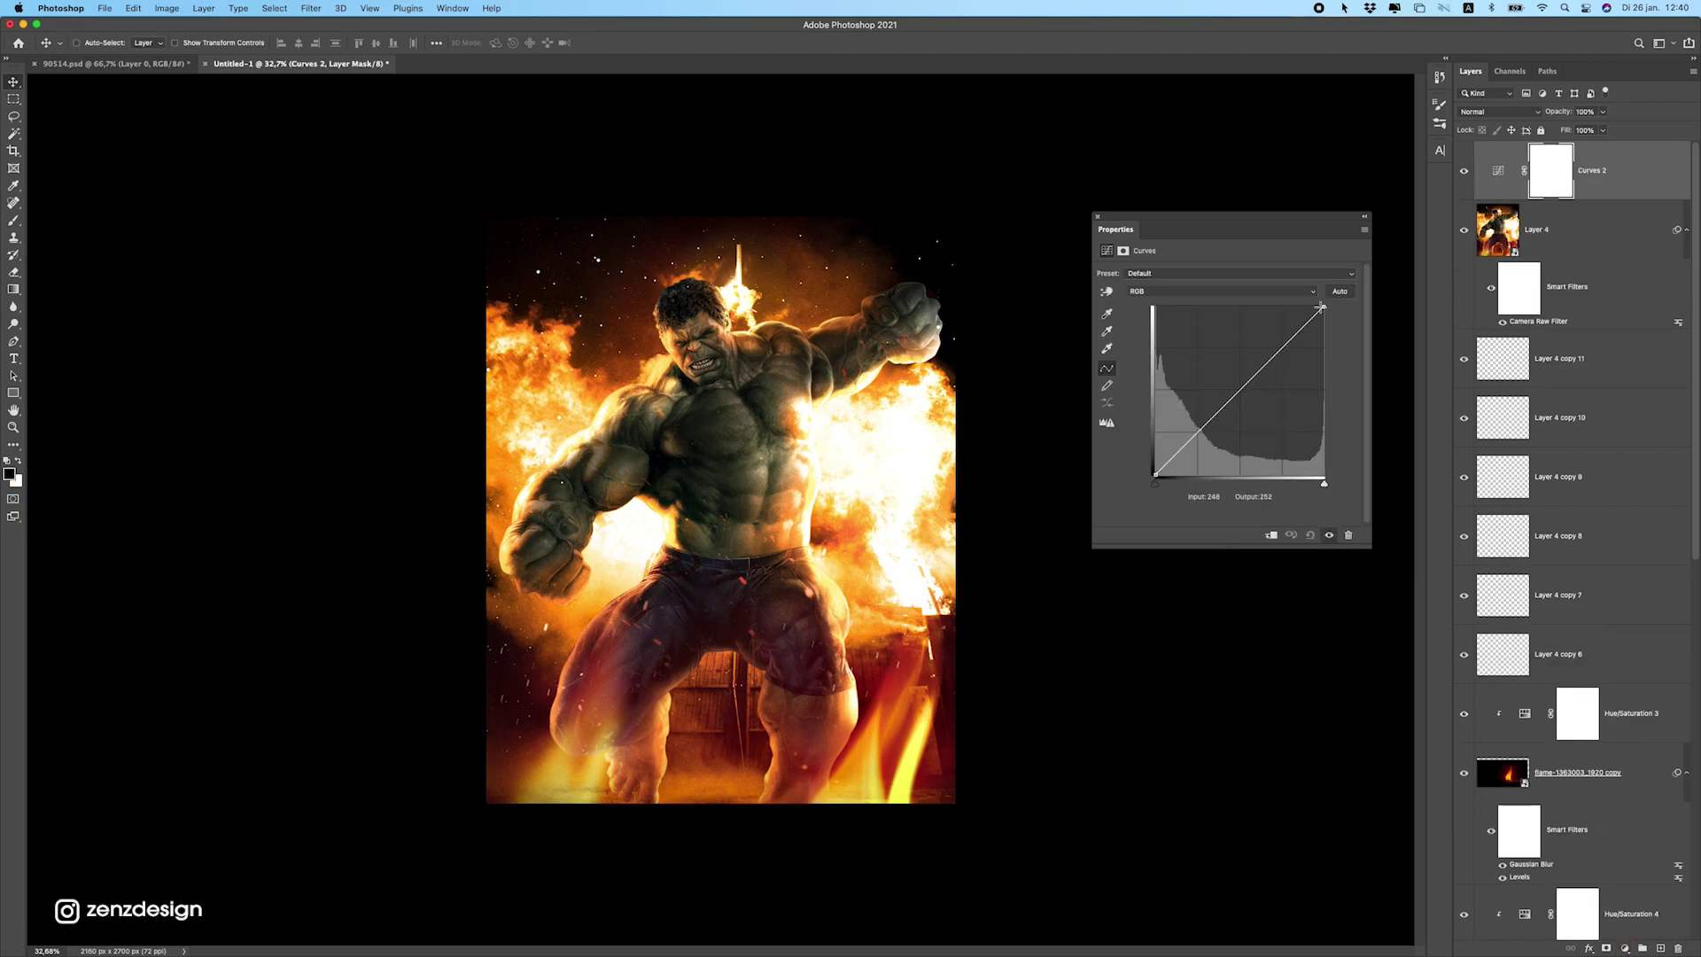
left_click_drag(1320, 305, 1295, 307)
left_click_drag(1157, 474, 1153, 484)
left_click_drag(1288, 307, 1310, 306)
left_click_drag(1161, 474, 1153, 476)
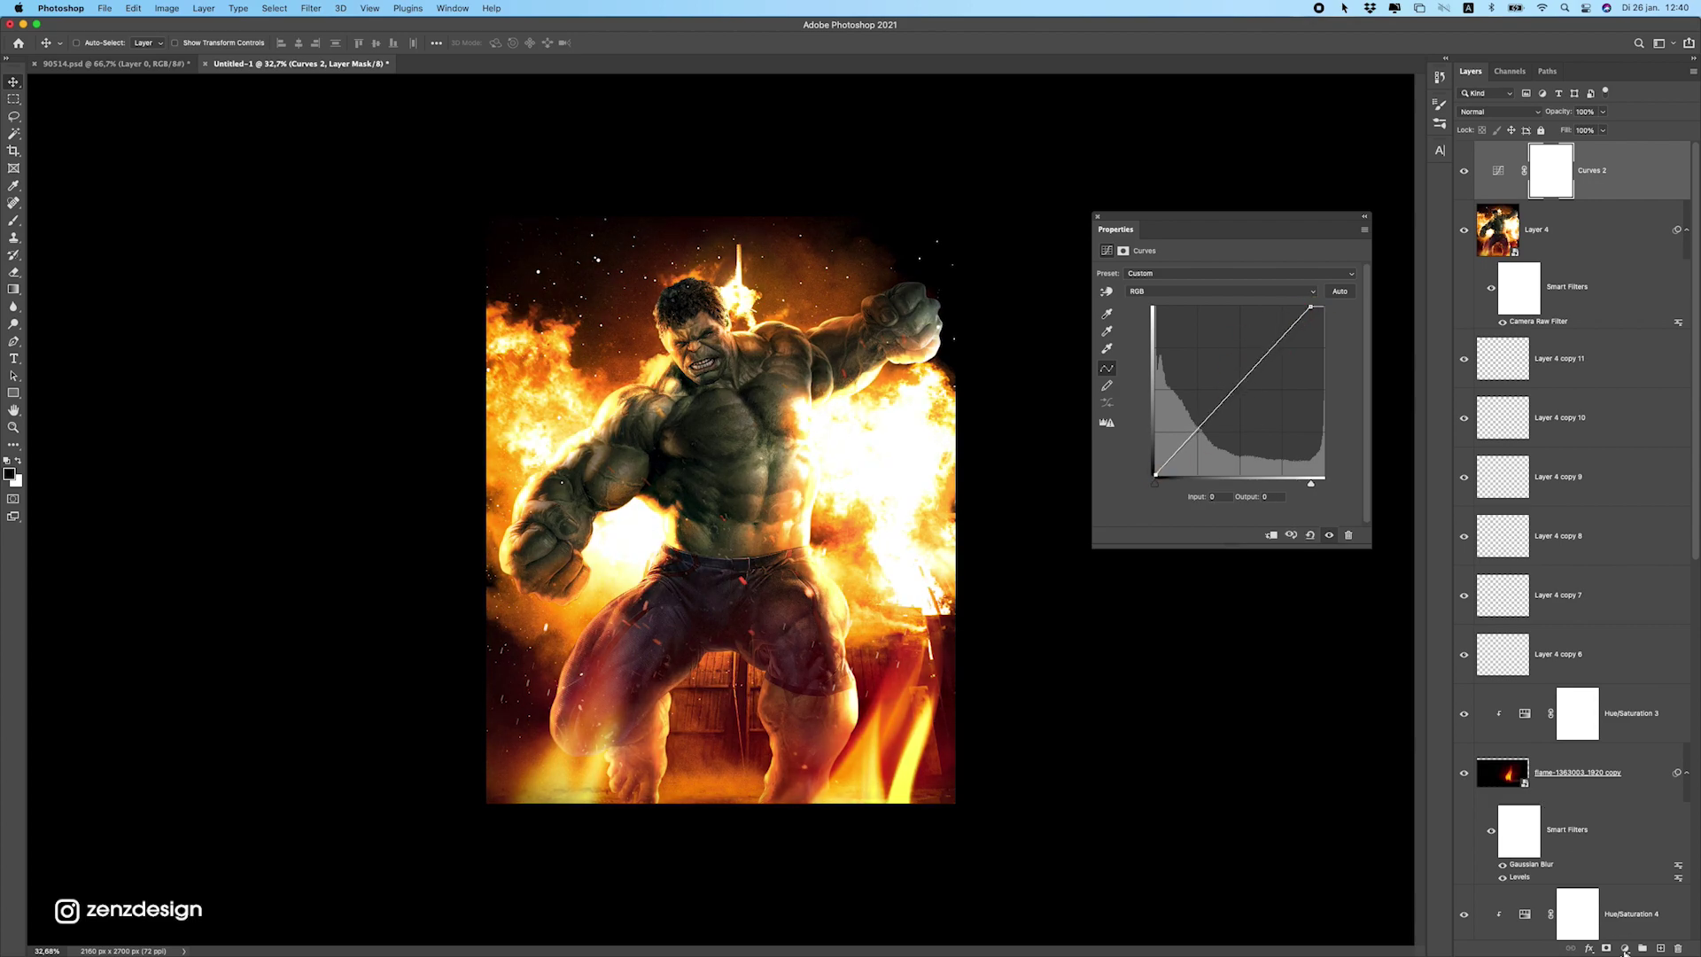
Add a Color Balance adjustment layer with midtones at +2 red, +11 green and +15 blue.
left_click(1625, 948)
left_click(1645, 787)
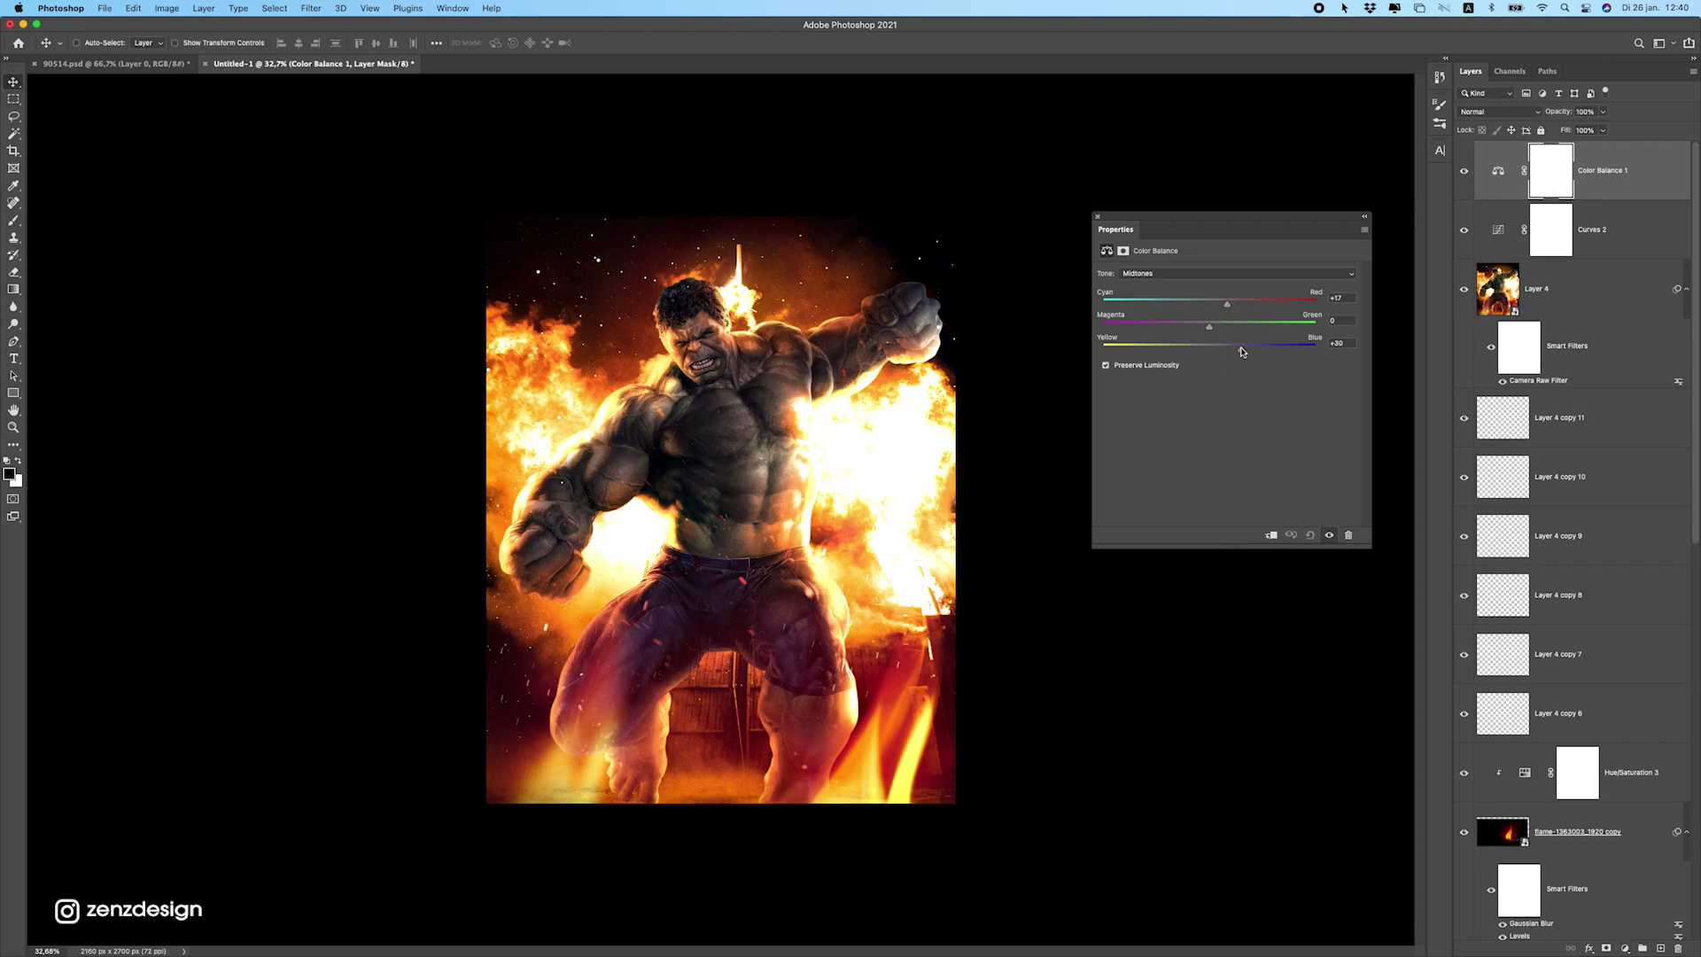
left_click_drag(1241, 352, 1210, 326)
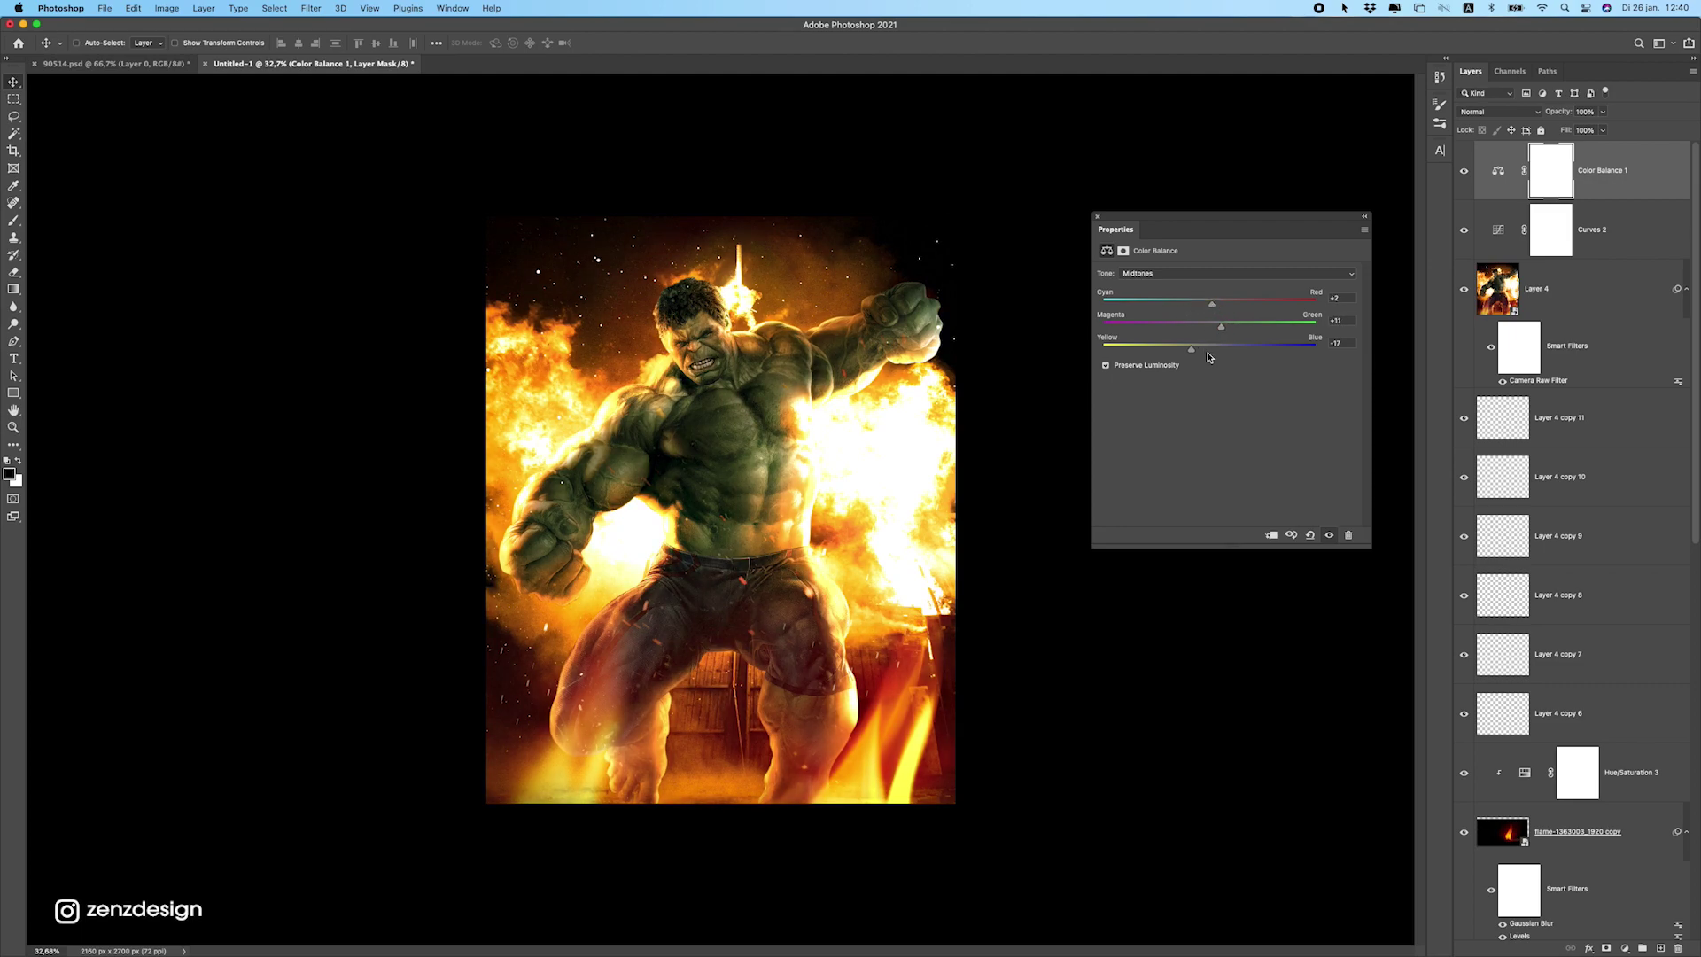
left_click_drag(1228, 356, 1265, 354)
Close the adjustment properties and set the canvas surround to its default colour.
scroll(960, 452, "down", 10)
scroll(998, 440, "up", 9)
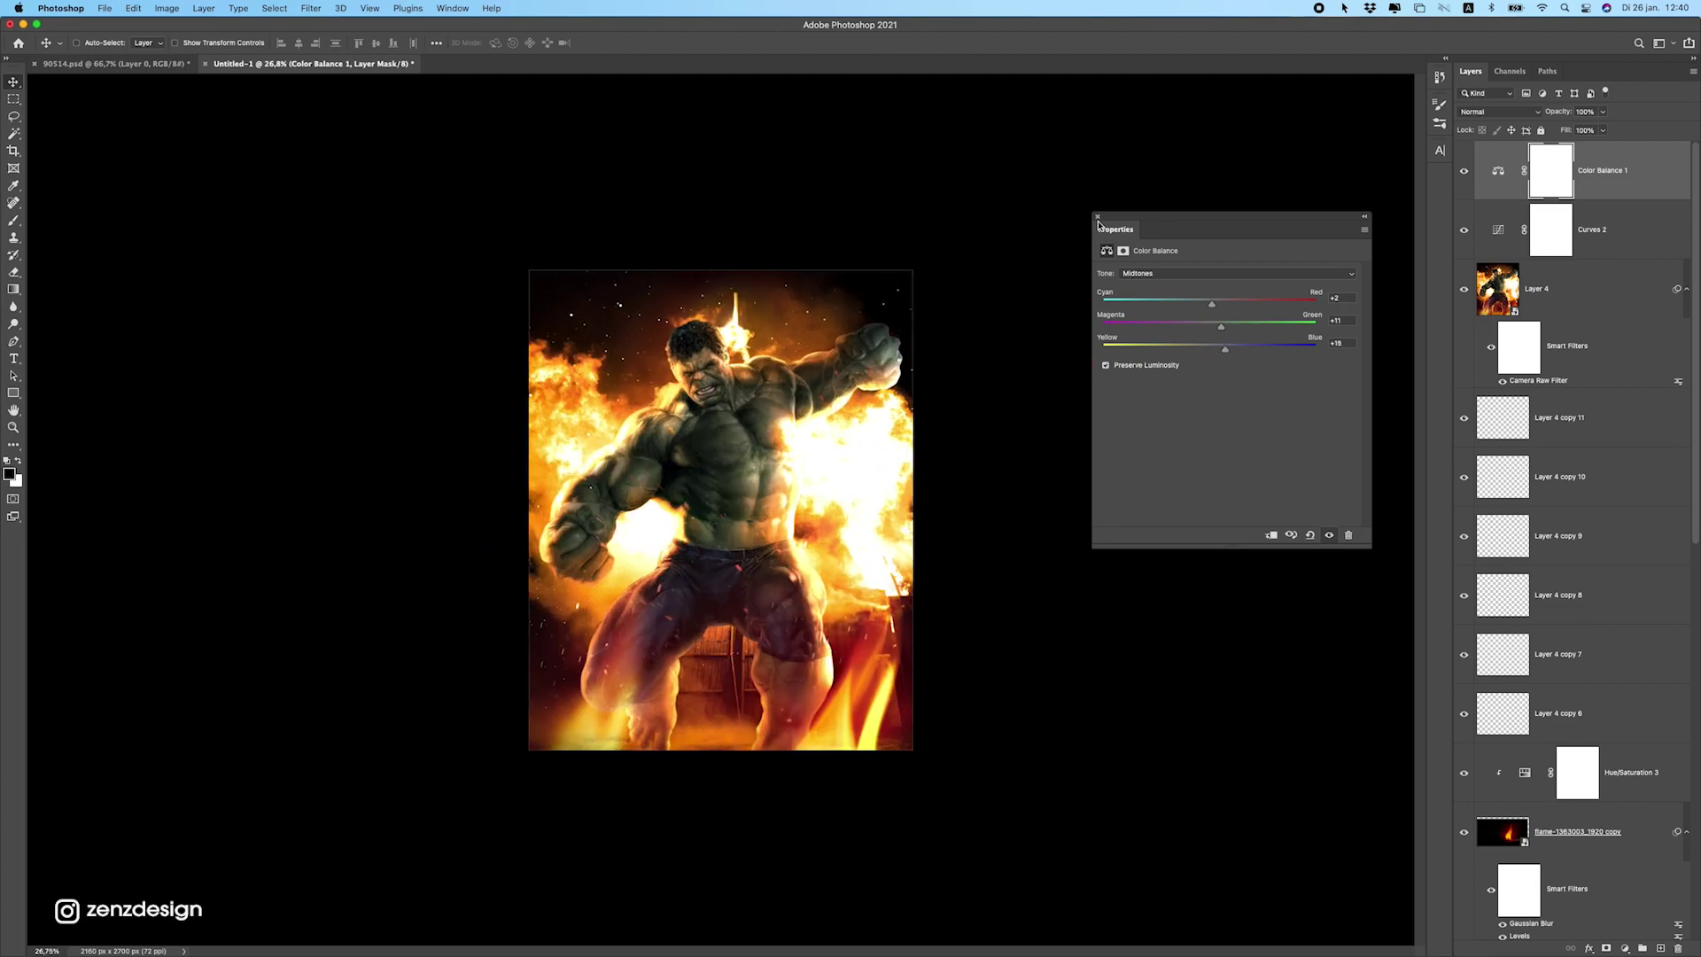
left_click(1096, 217)
scroll(946, 310, "up", 2)
right_click(1059, 280)
left_click(1080, 291)
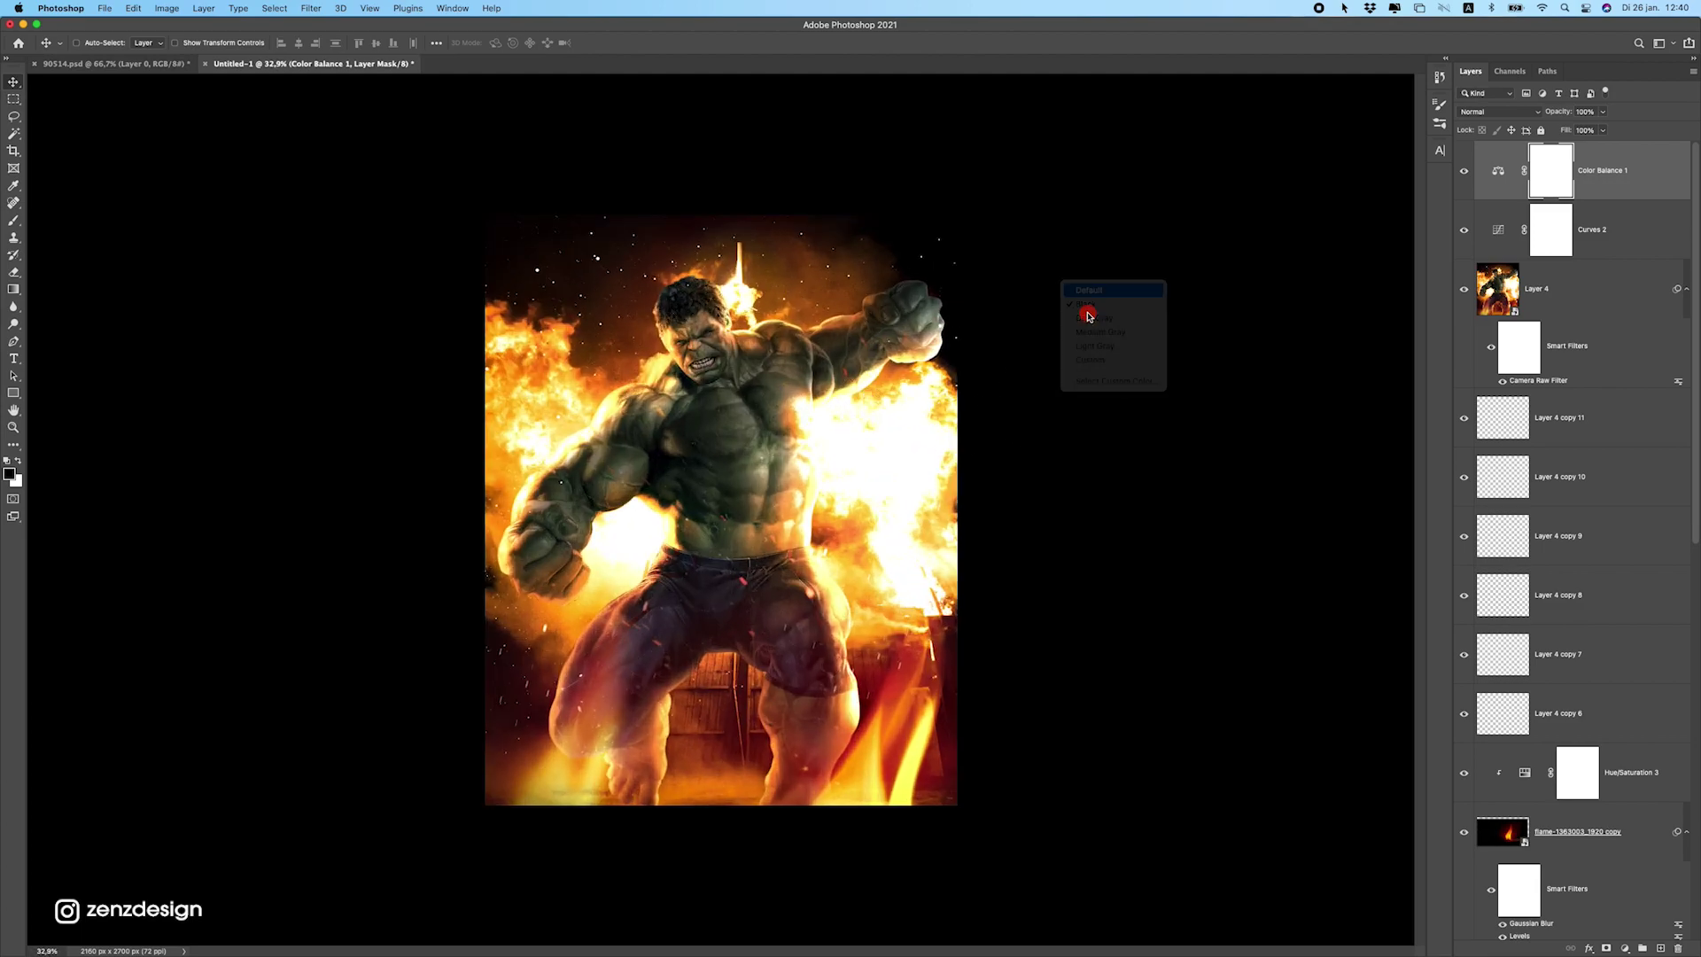